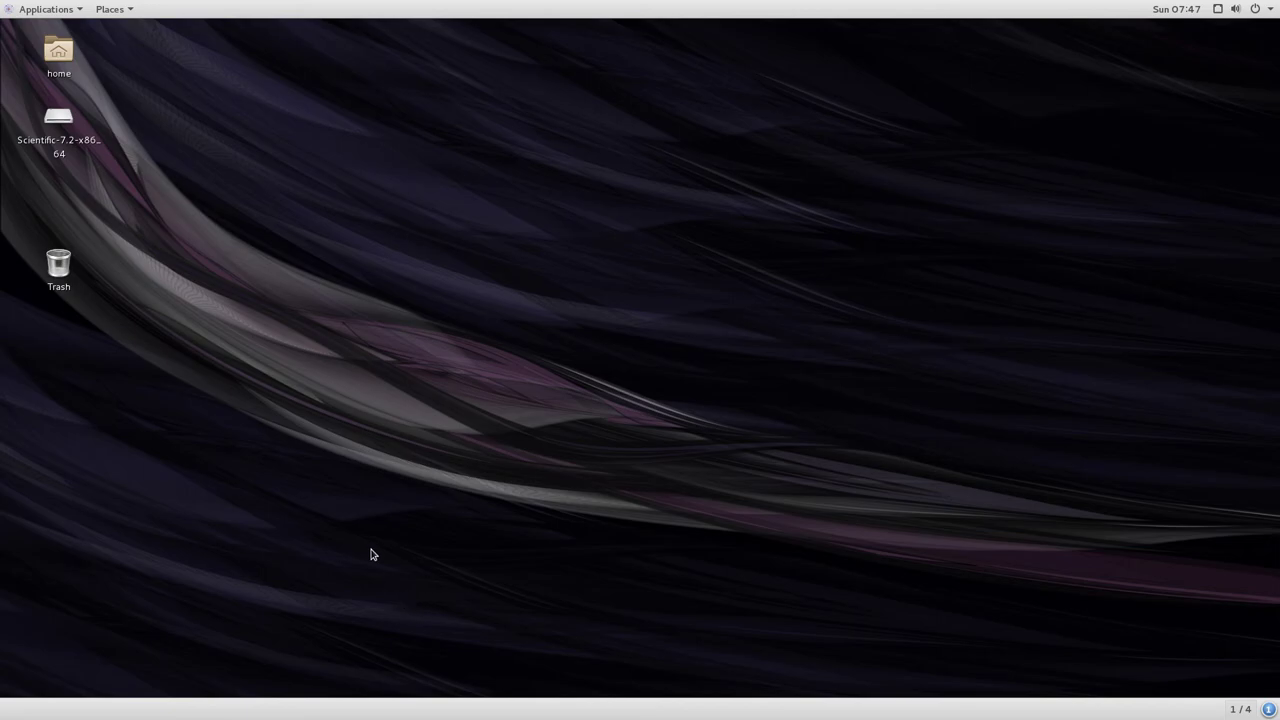
# Launch Firefox from Applications > Favorites to show the Welcome to Scientific Linux 7 page
pyautogui.click(46, 12)
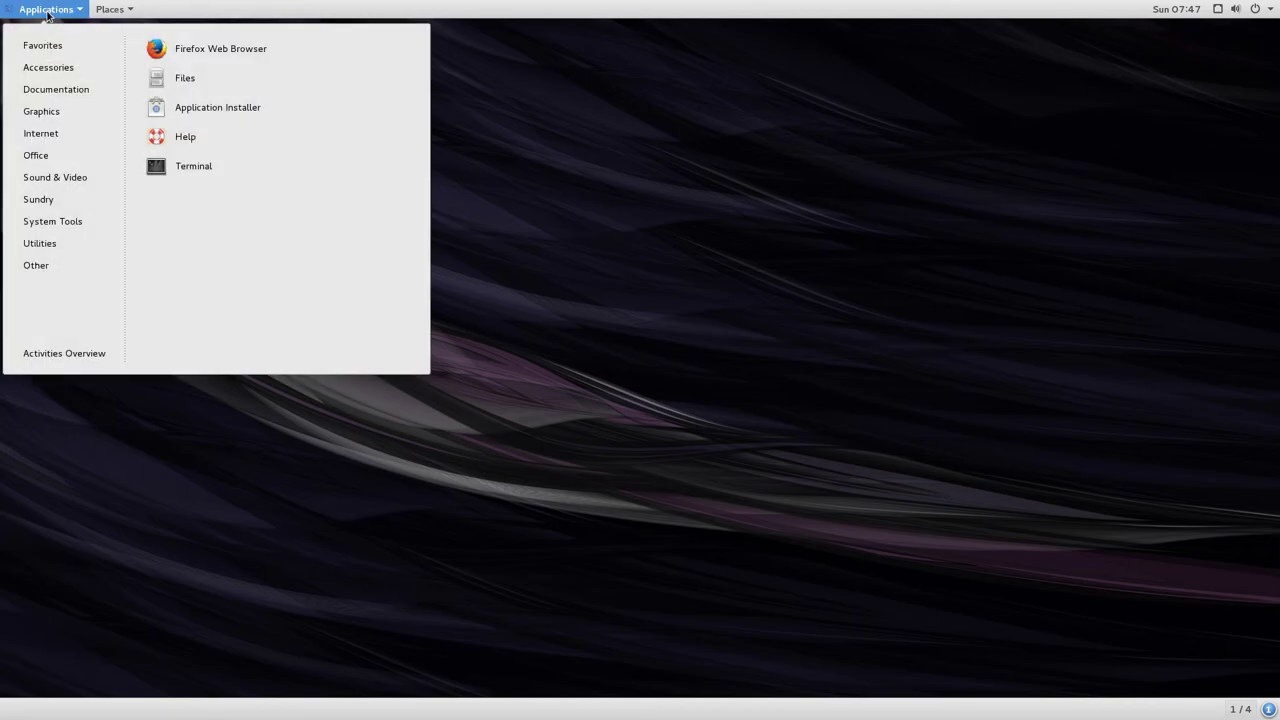
pyautogui.click(165, 48)
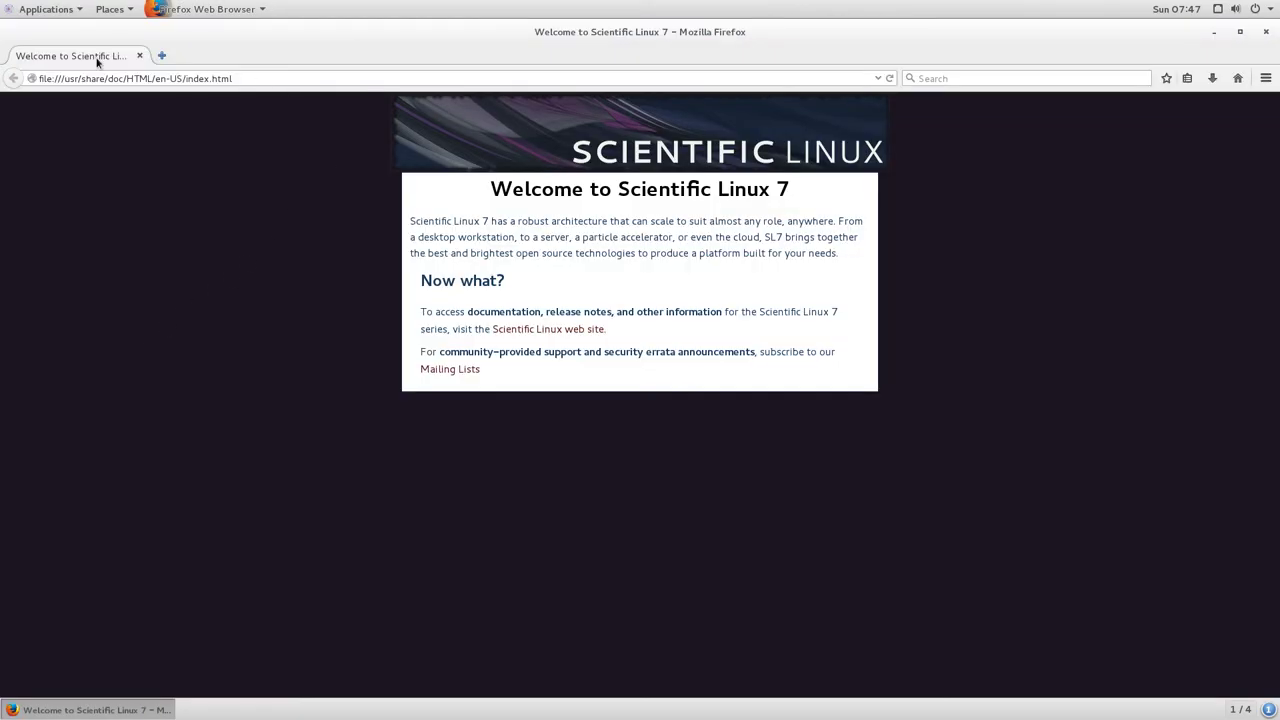
pyautogui.click(162, 56)
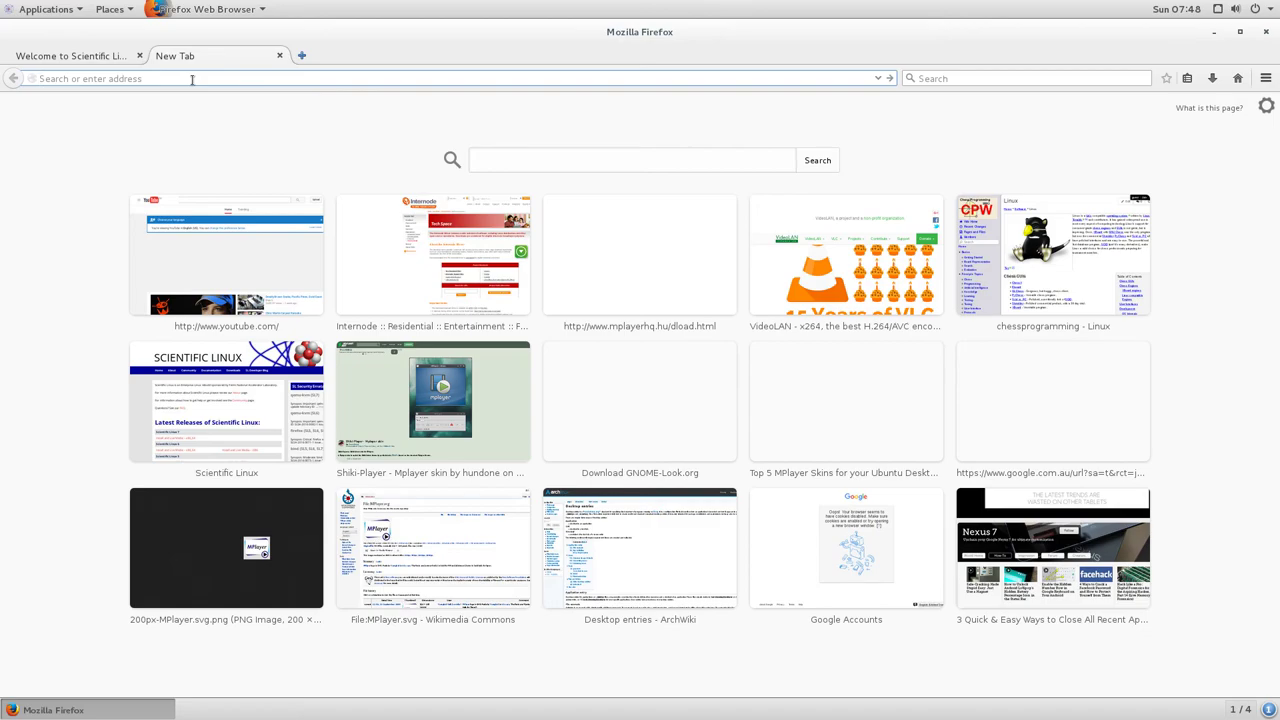
pyautogui.write('www.distro')
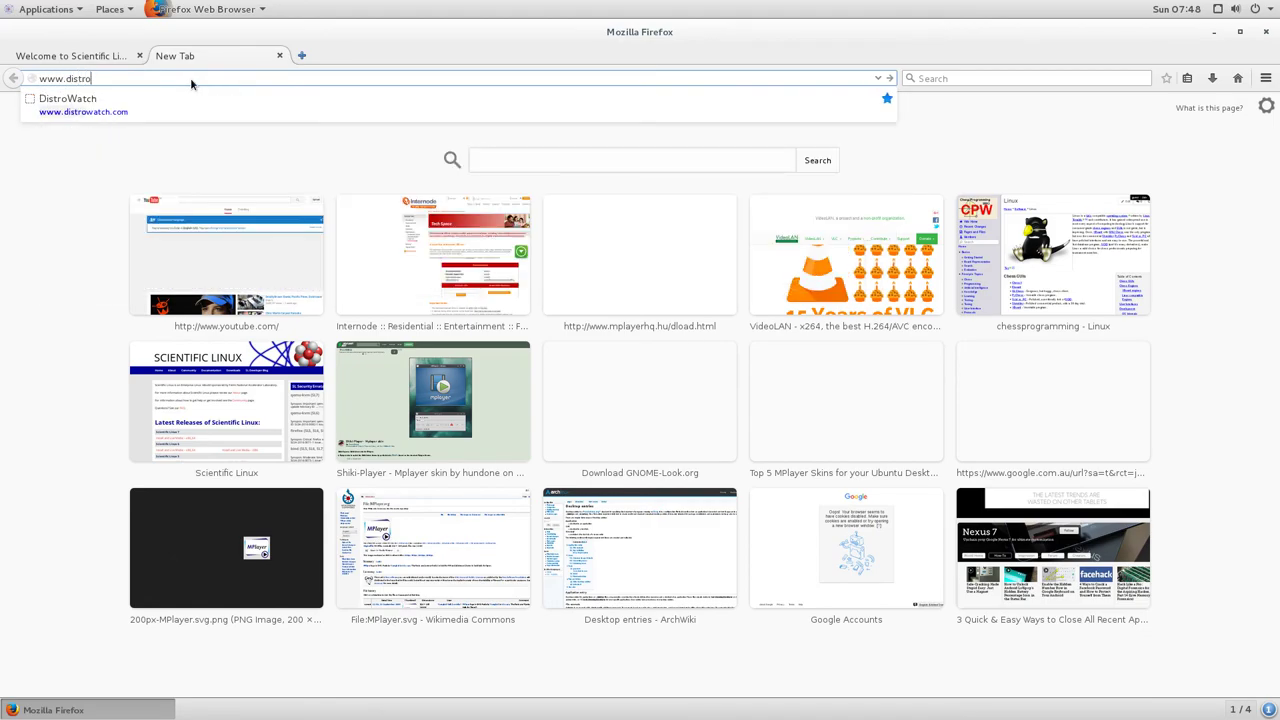
pyautogui.click(250, 100)
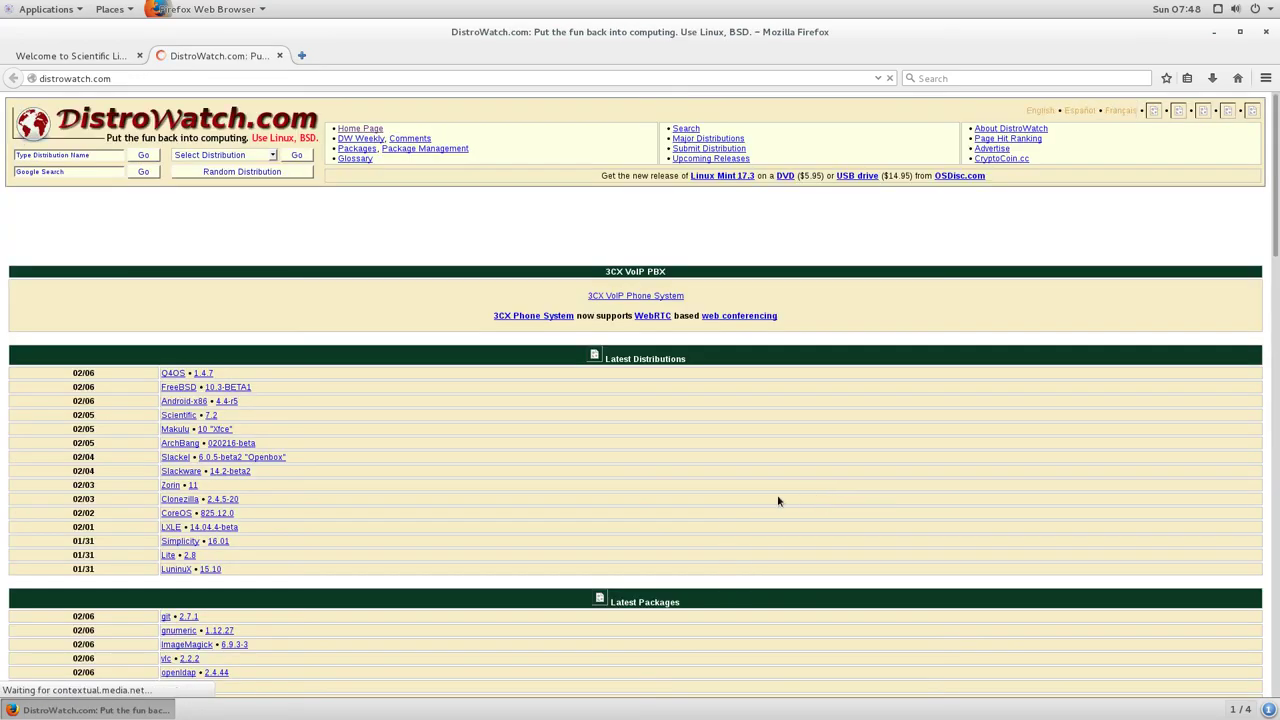
# Find the Scientific Linux 7.2 announcement and highlight the 1,577MB and 4,230MB ISO sizes
pyautogui.scroll(-5, 601, 483)
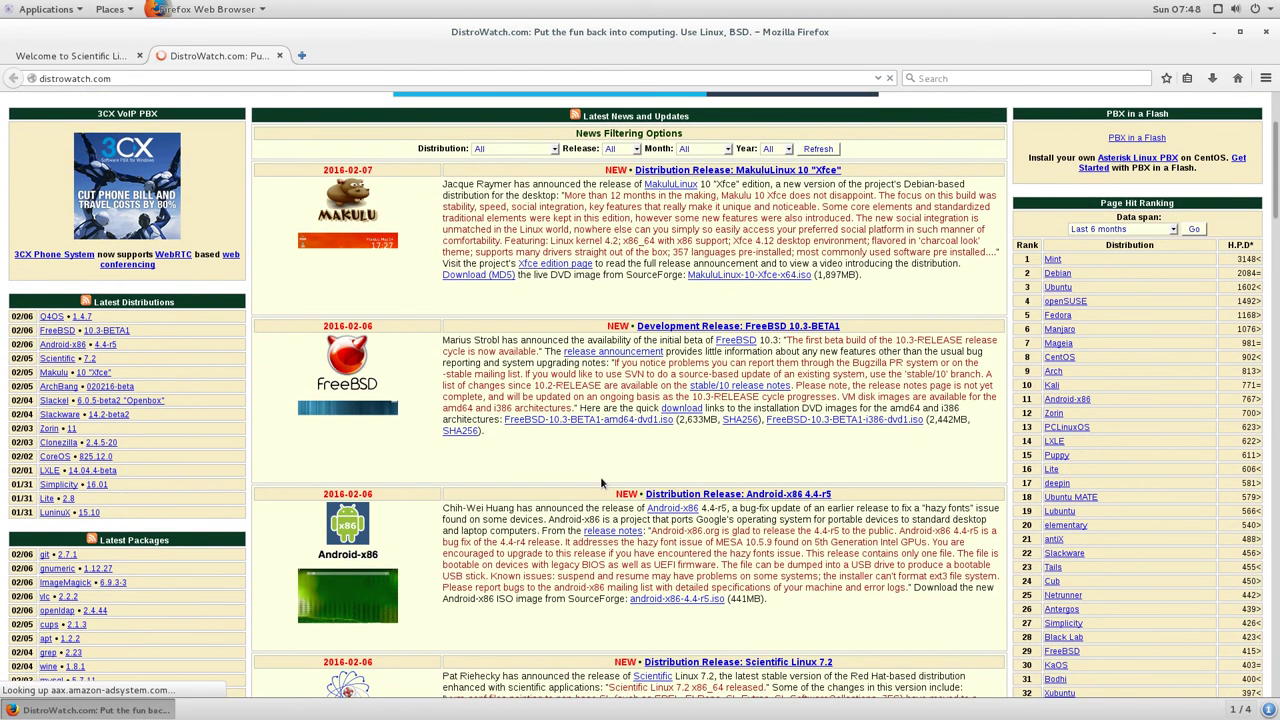
pyautogui.scroll(-3, 734, 436)
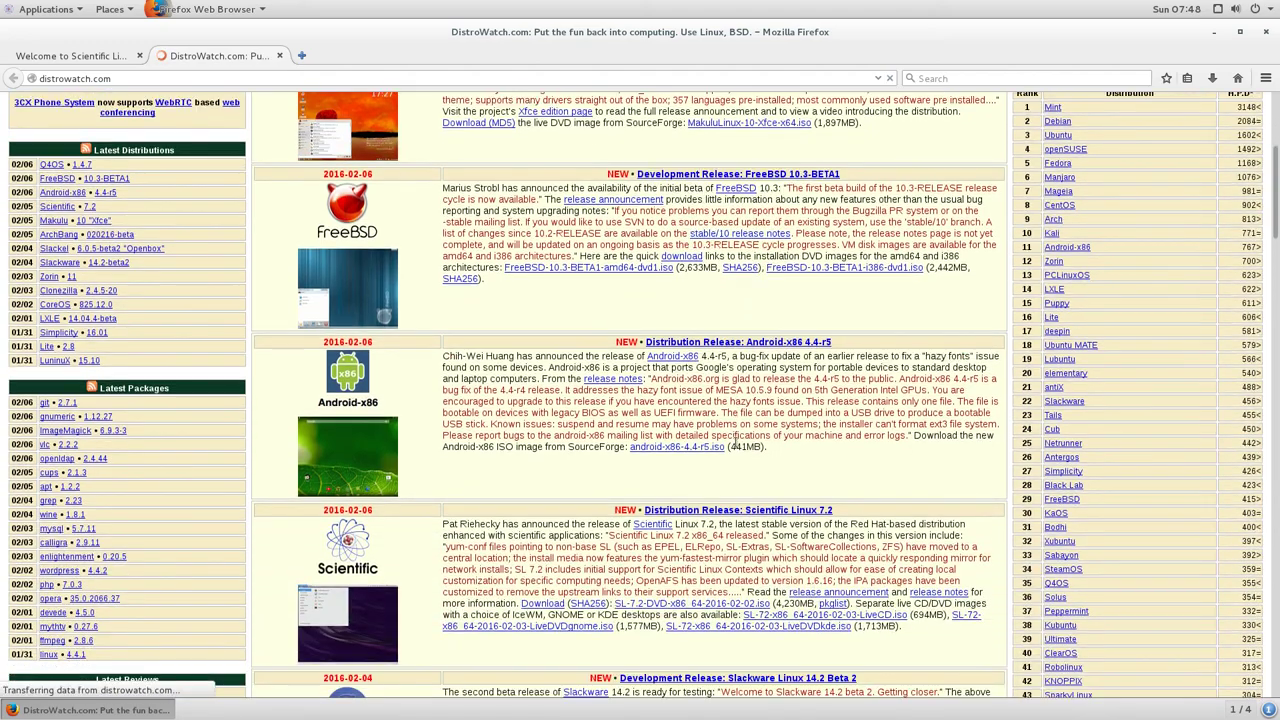
pyautogui.scroll(-3, 735, 437)
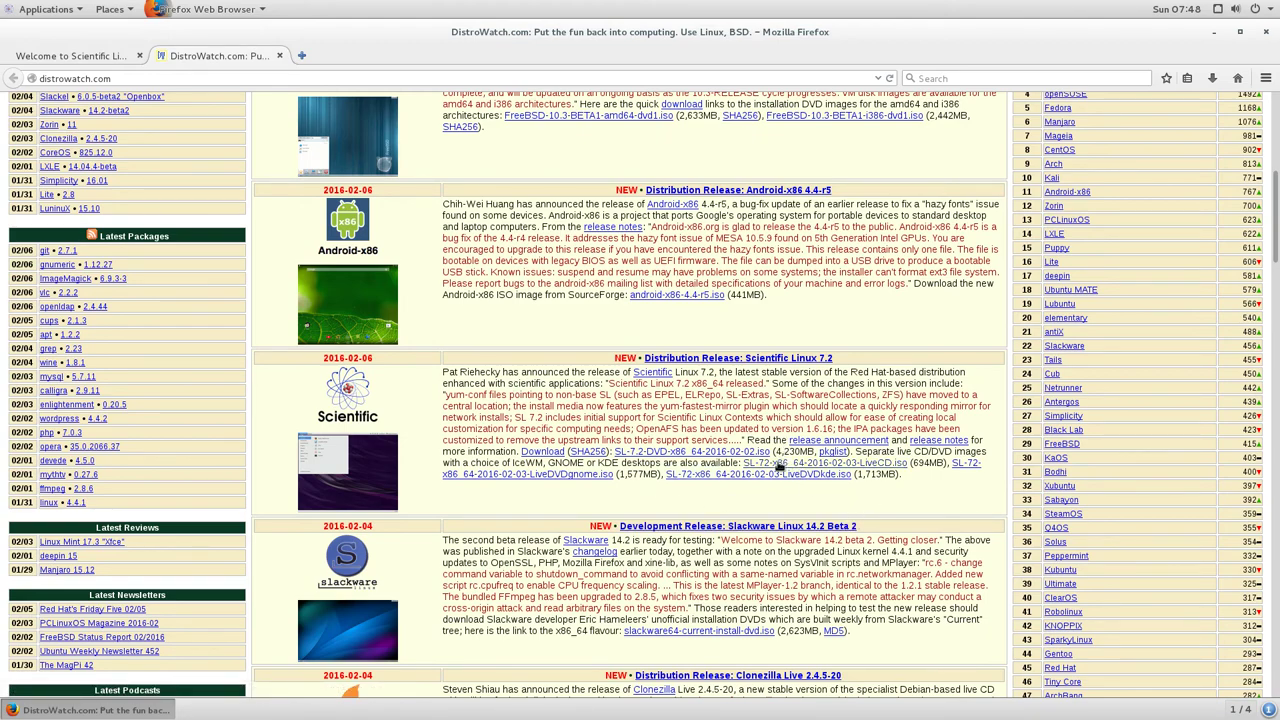
pyautogui.doubleClick(637, 474)
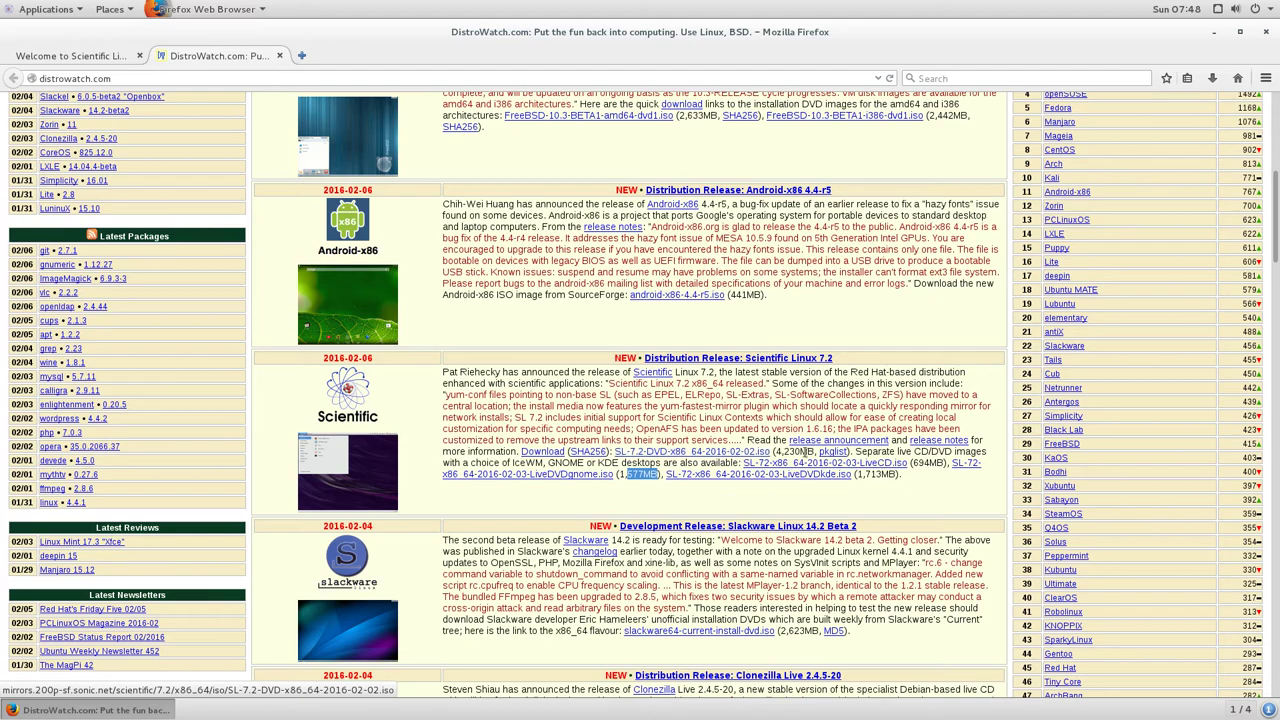
pyautogui.doubleClick(798, 452)
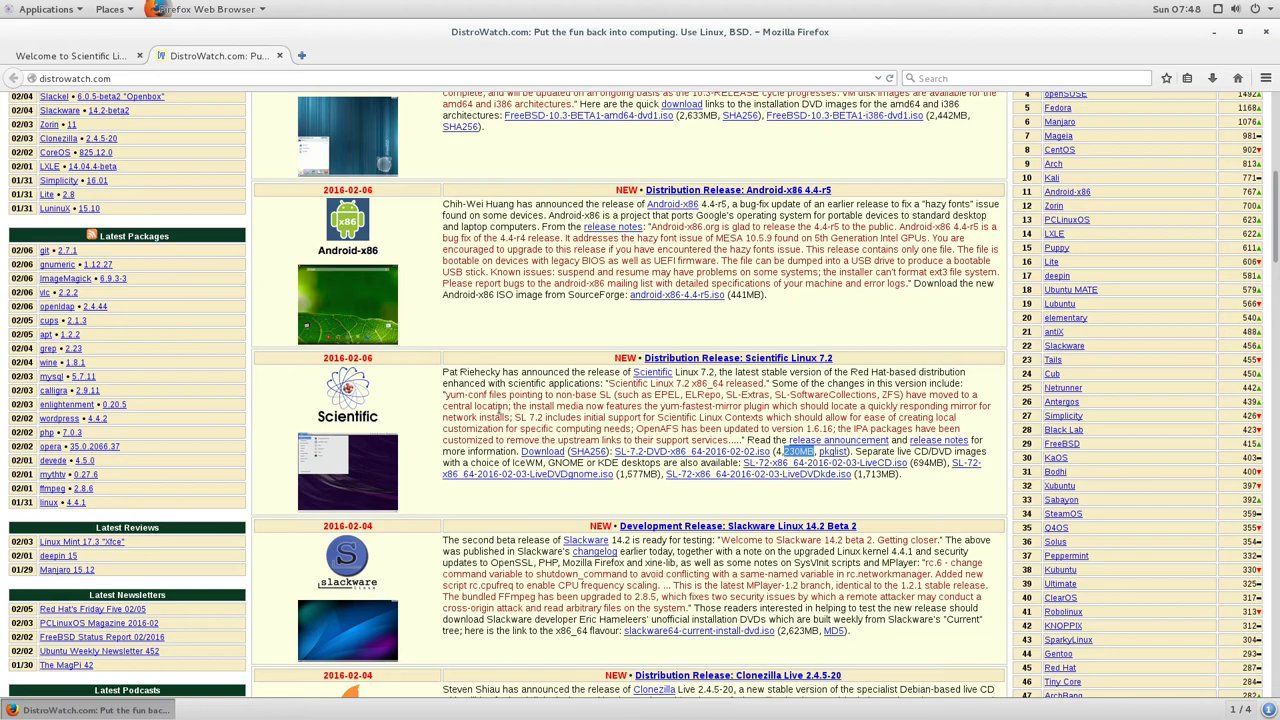
# Search Google for 'red hat' in a new tab
pyautogui.click(302, 52)
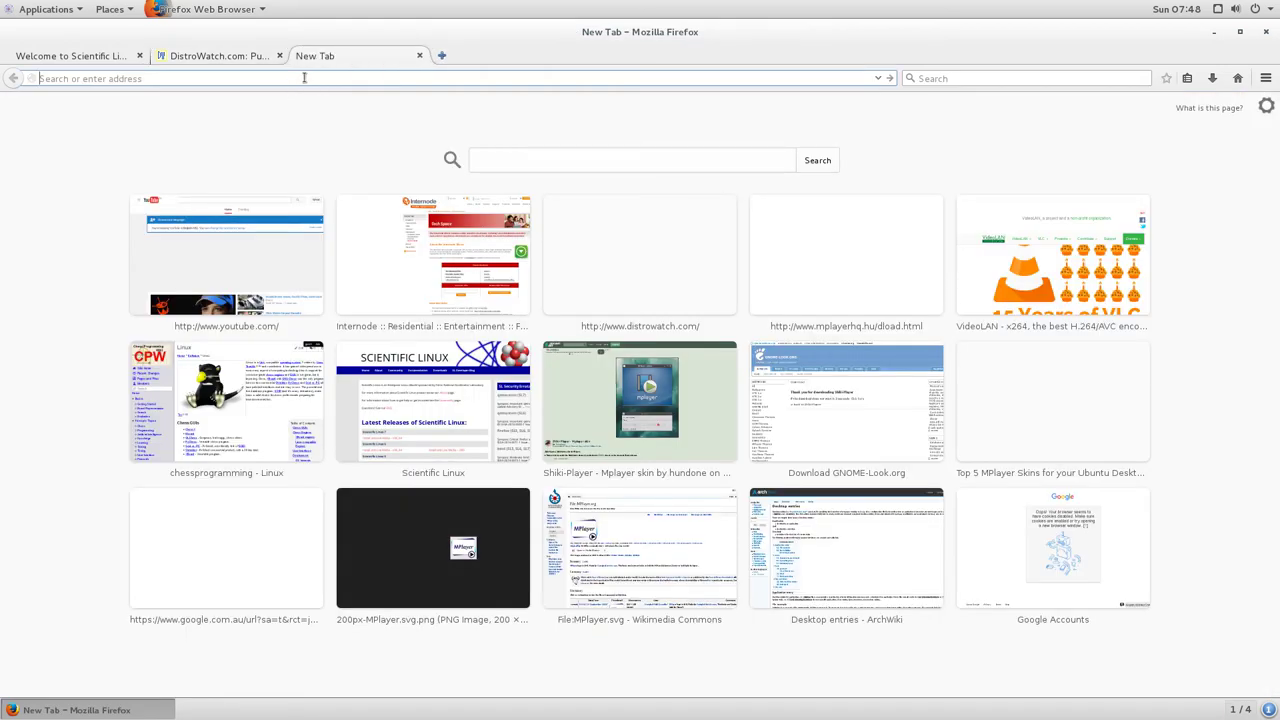
pyautogui.write('red hat')
pyautogui.press('Return')
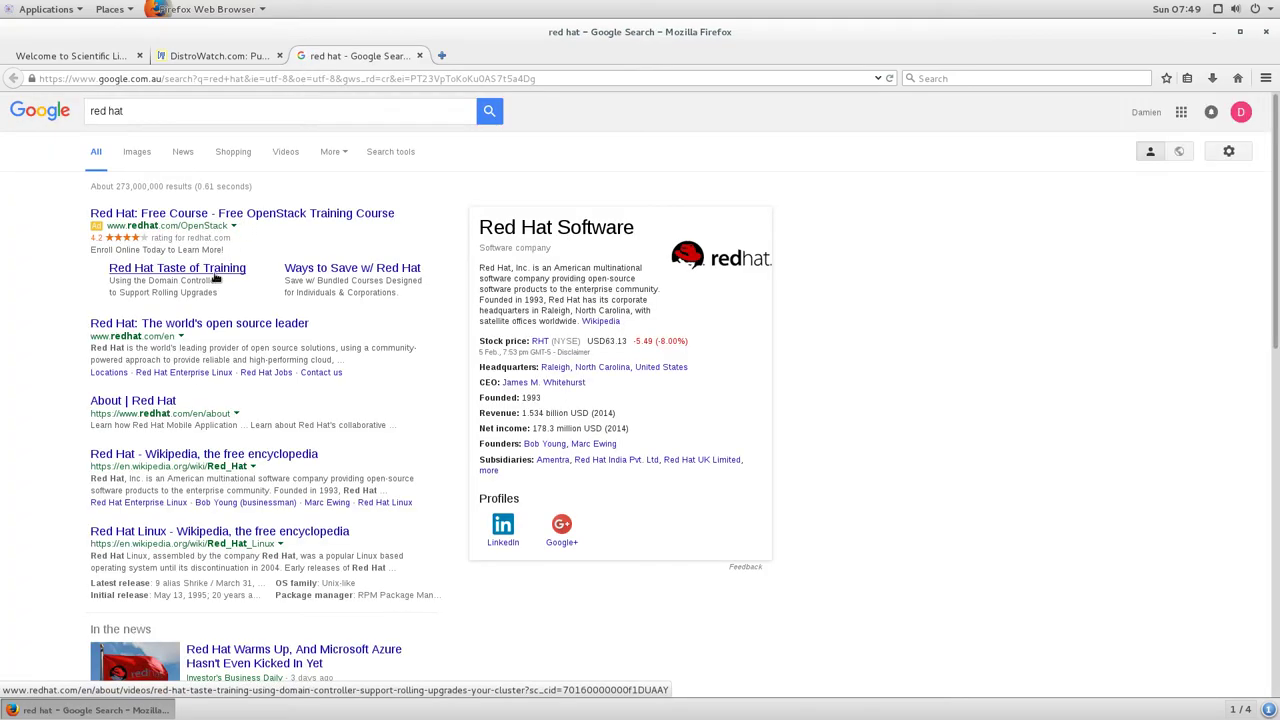
# Refine the Google query to 'download red hat' and look over the results
pyautogui.click(209, 114)
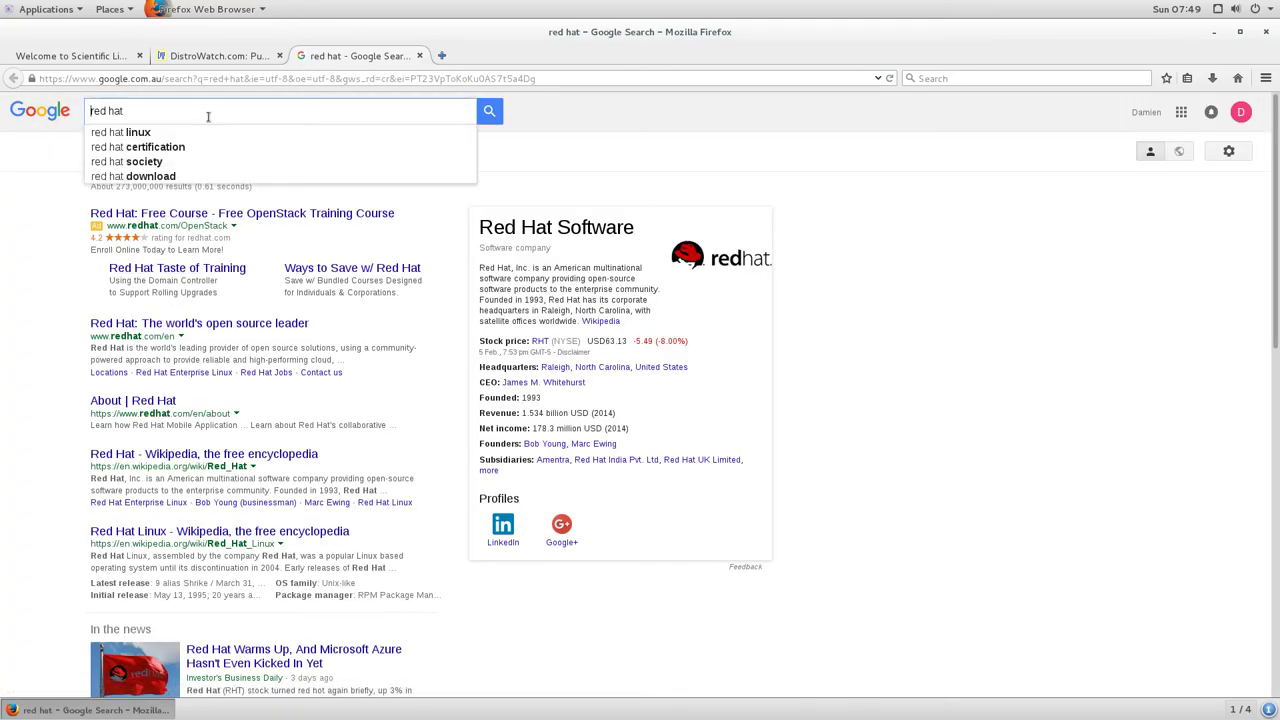
pyautogui.write('down')
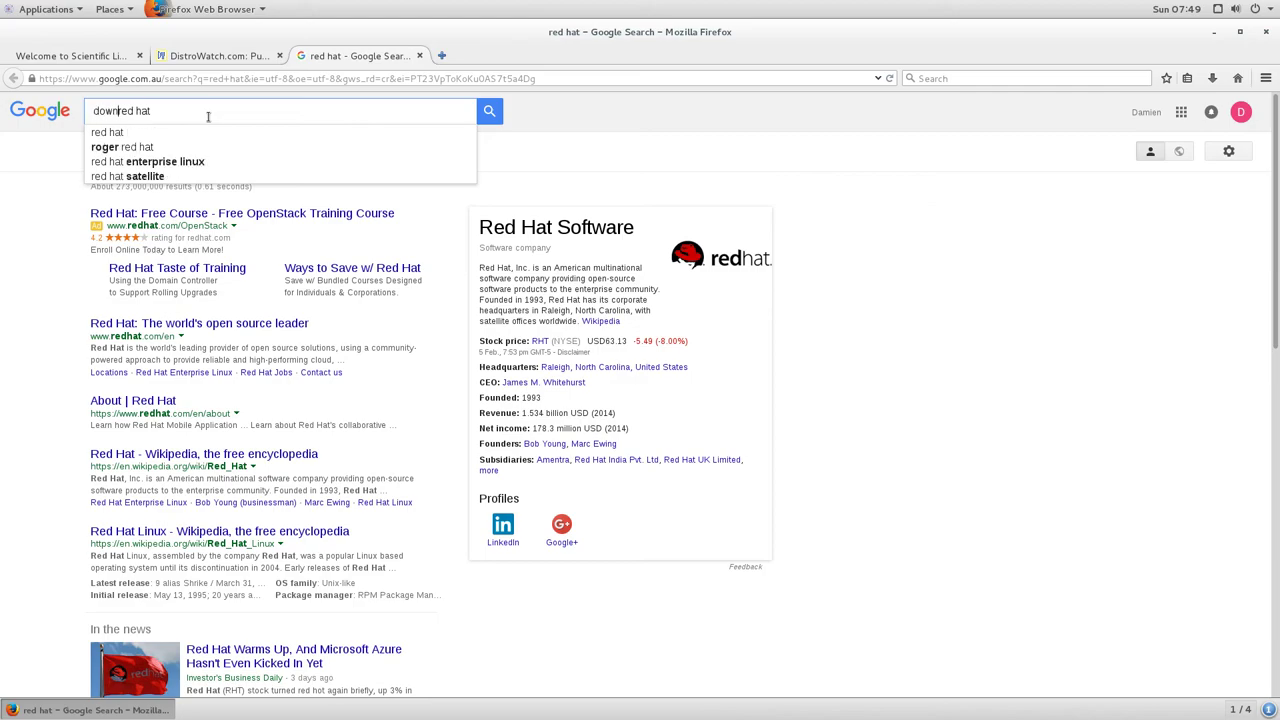
pyautogui.write('load')
pyautogui.press('Return')
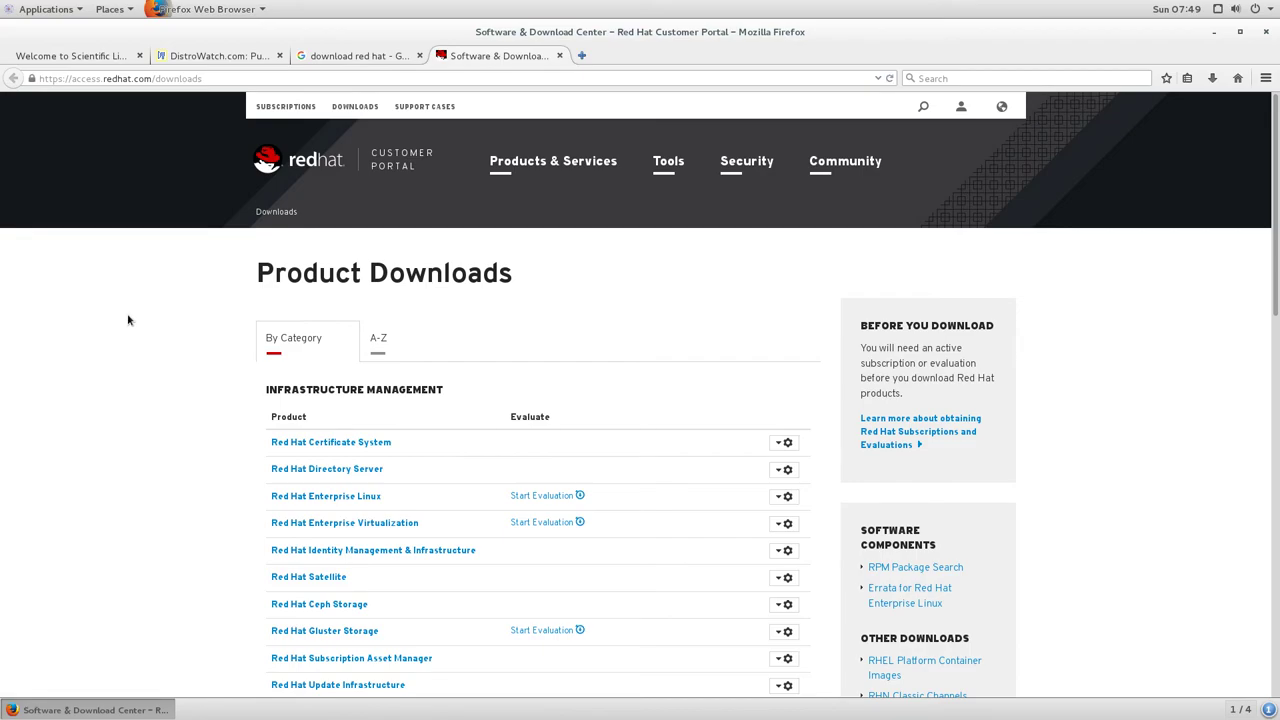
pyautogui.scroll(-3, 128, 320)
pyautogui.scroll(3, 128, 320)
pyautogui.scroll(-4, 128, 320)
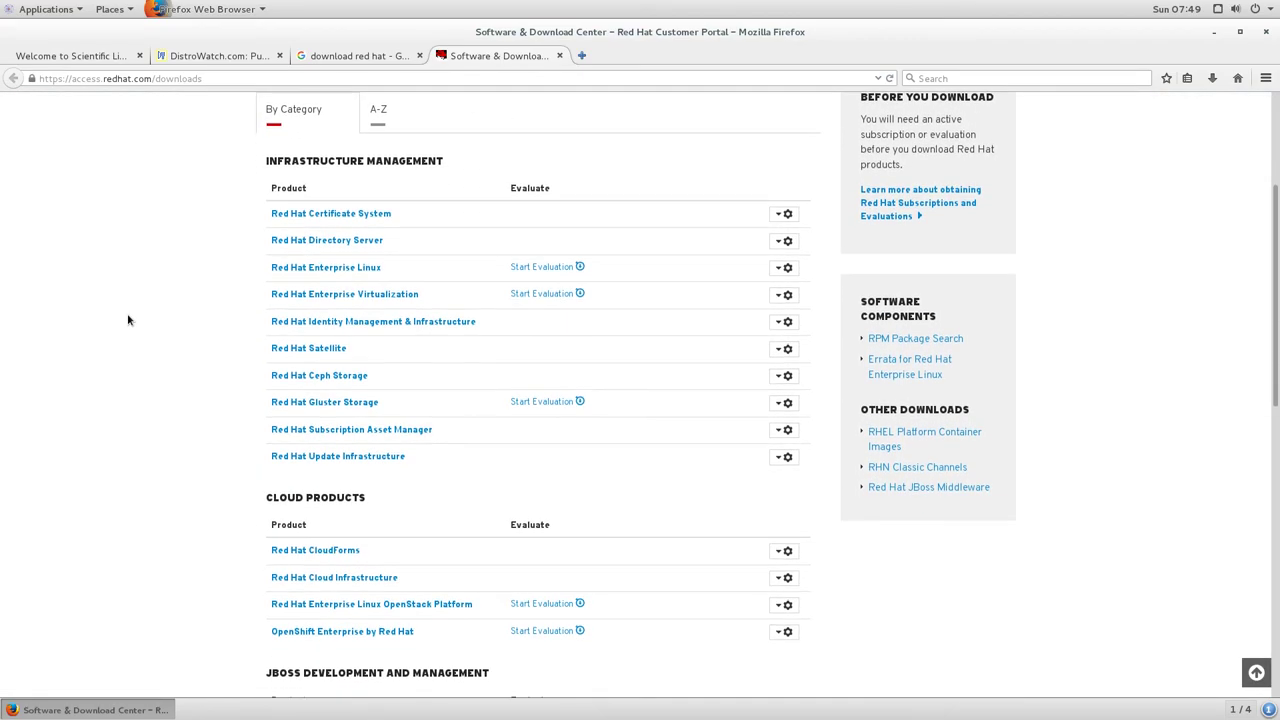
pyautogui.scroll(-4, 128, 320)
pyautogui.scroll(6, 128, 320)
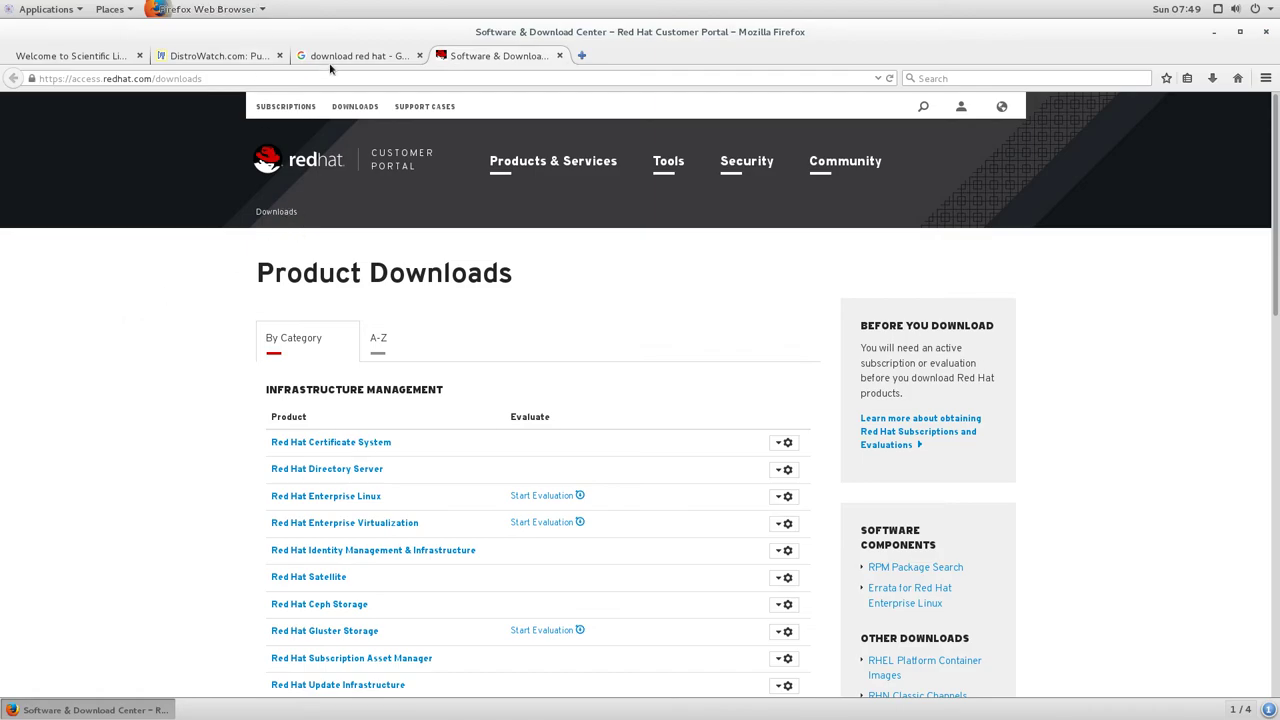
# Look over the DistroWatch page and bring up the Scientific logo link menu without using it
pyautogui.click(246, 58)
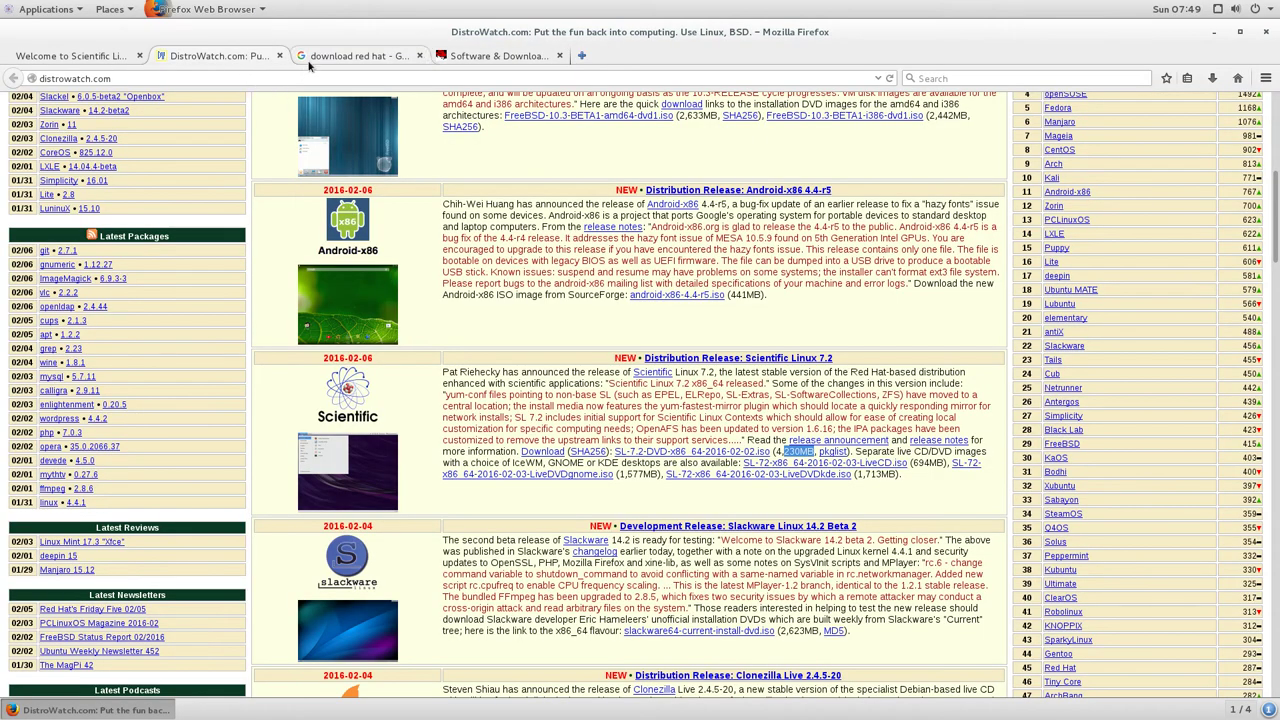
pyautogui.scroll(1, 379, 313)
pyautogui.scroll(-4, 379, 313)
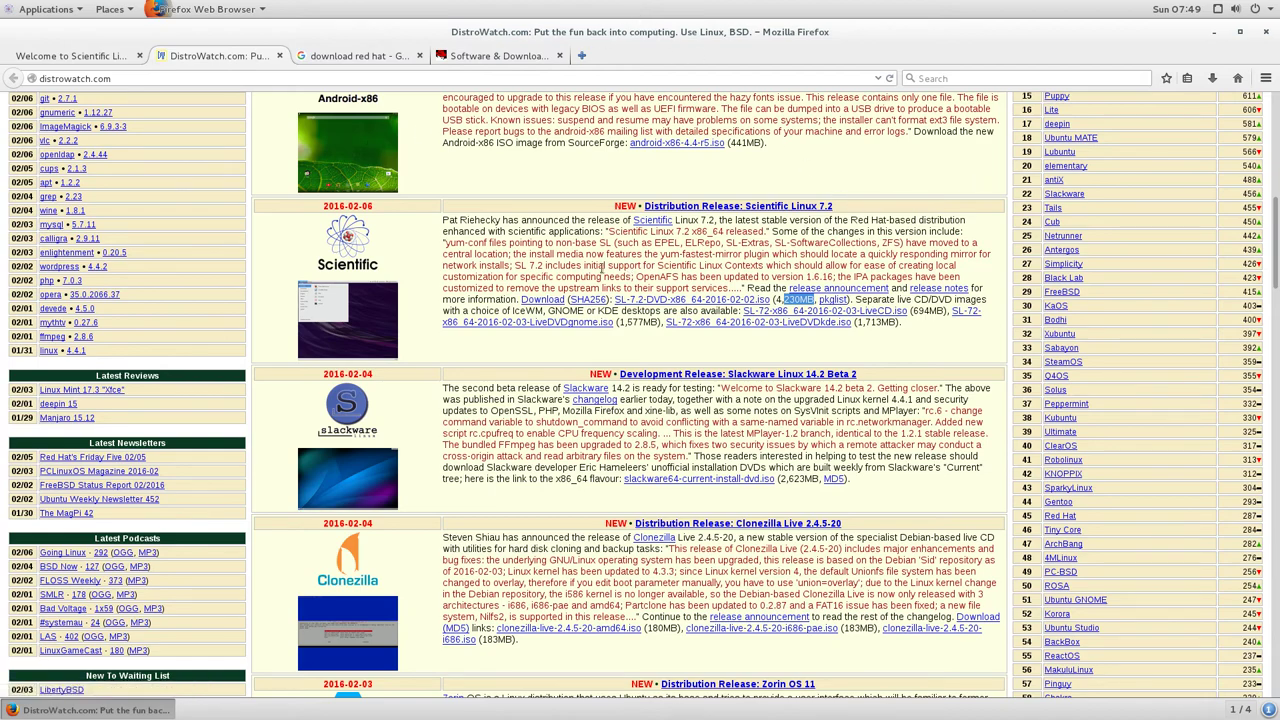
pyautogui.rightClick(357, 251)
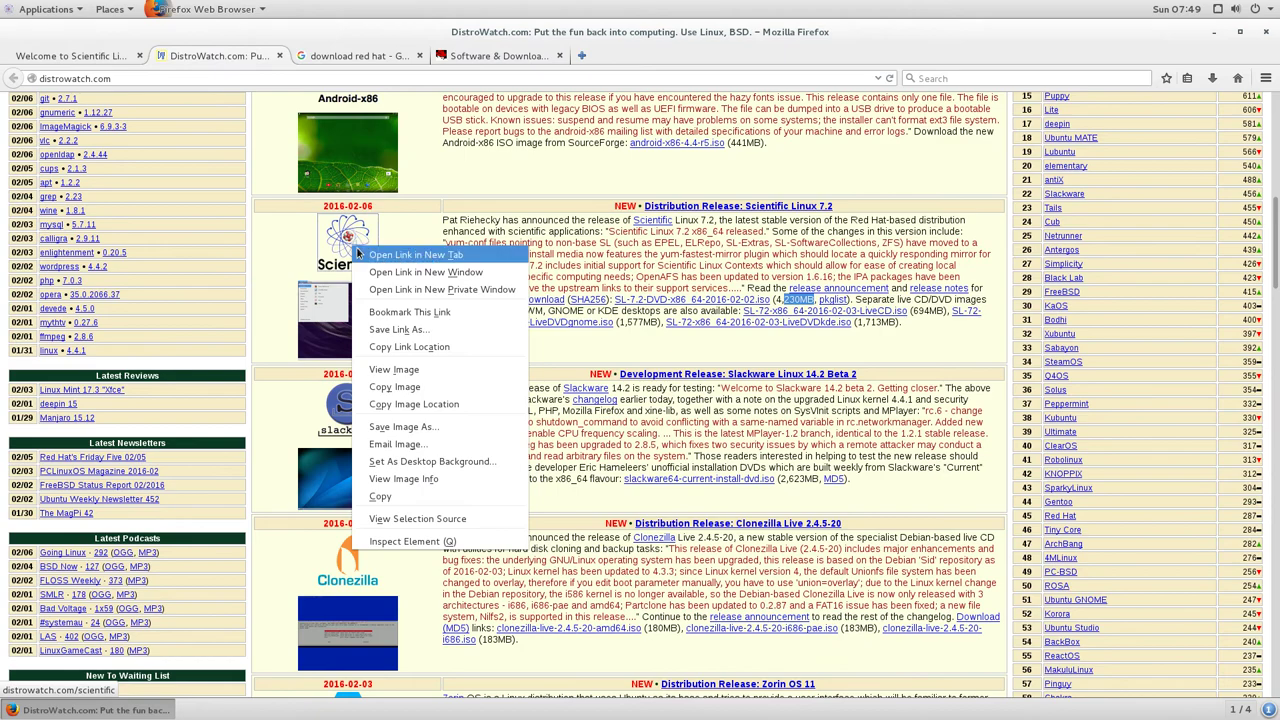
pyautogui.click(606, 246)
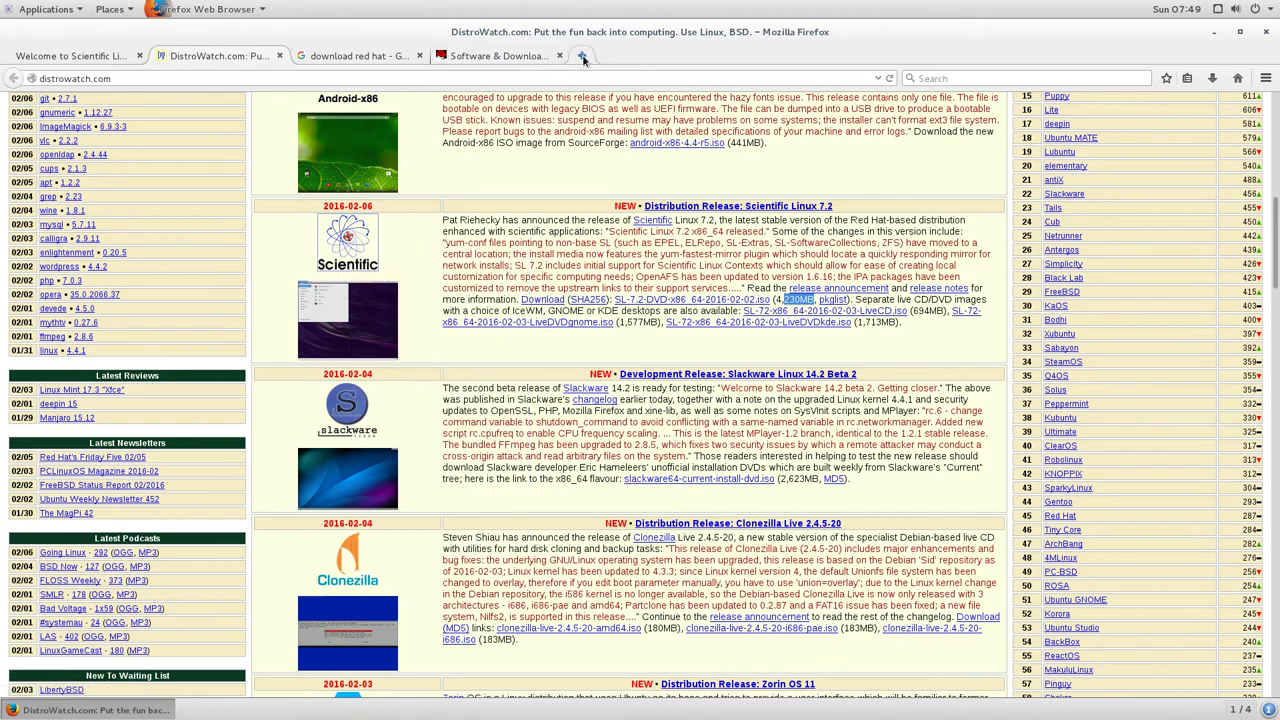
# Open the welcome page's Scientific Linux web site link in a new tab
pyautogui.click(105, 55)
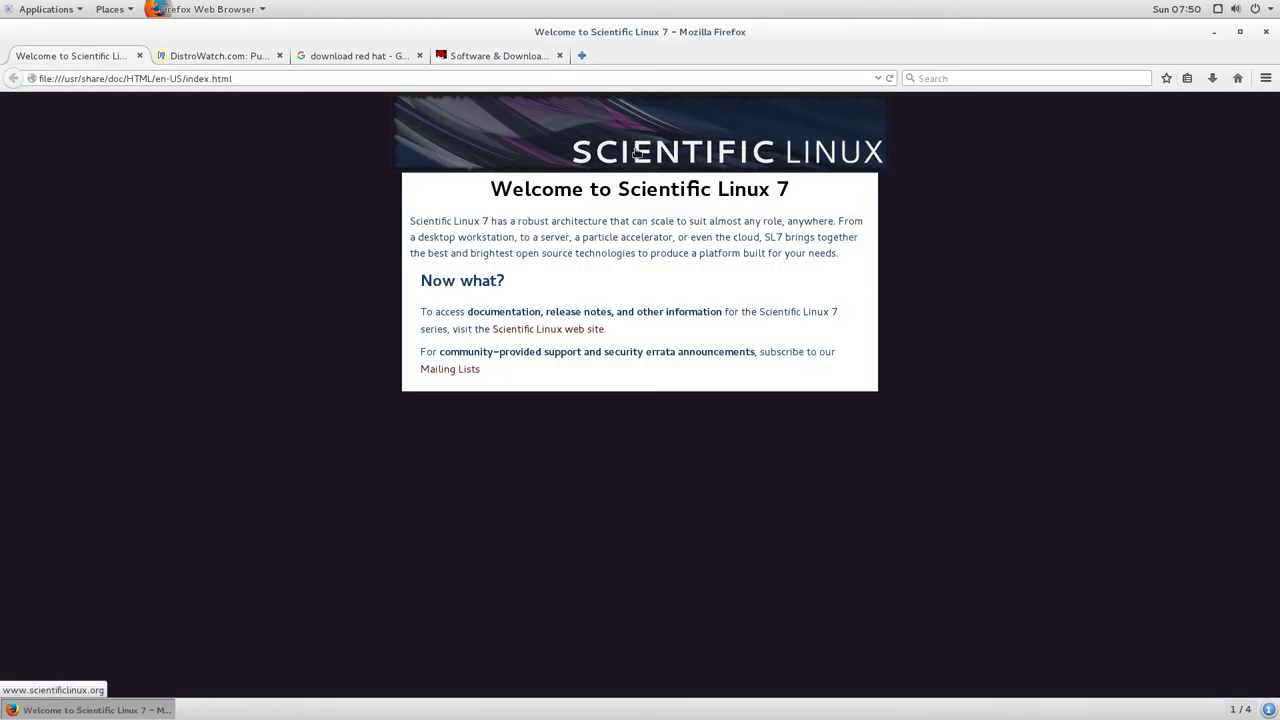
pyautogui.rightClick(532, 335)
pyautogui.click(585, 342)
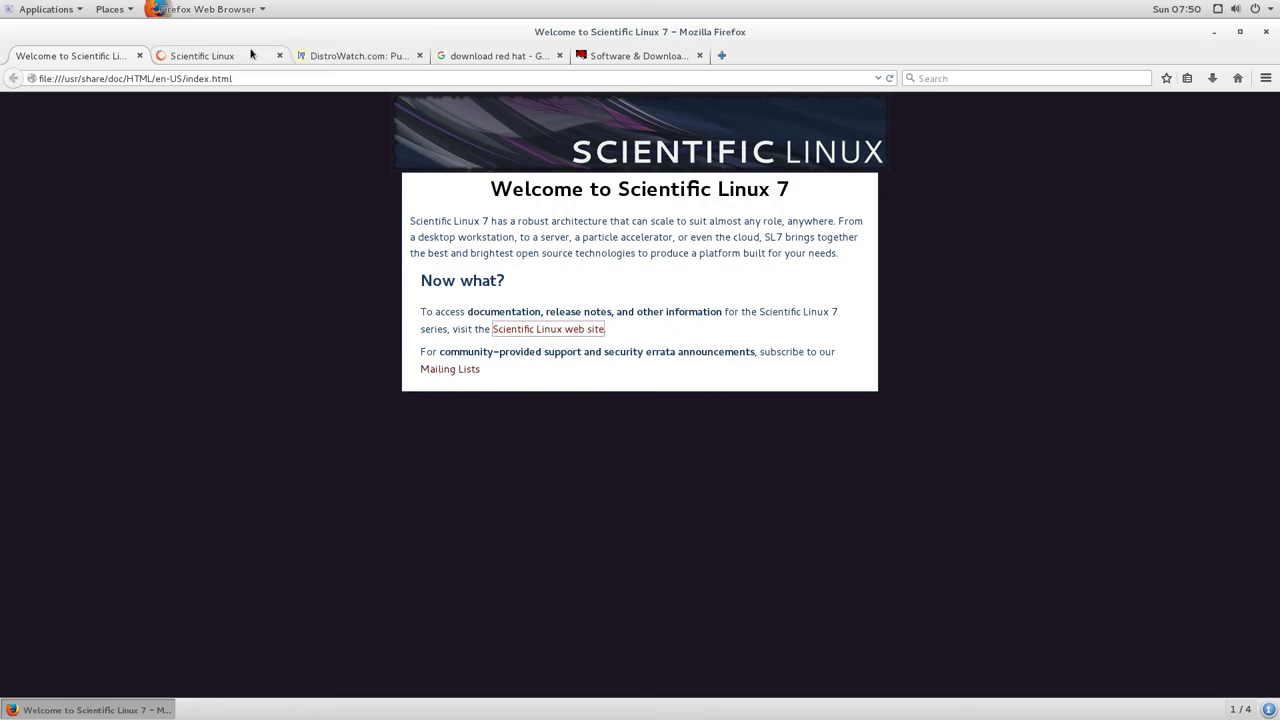
# Close the DistroWatch, Google search and Red Hat download tabs
pyautogui.click(330, 55)
pyautogui.click(419, 56)
pyautogui.click(420, 56)
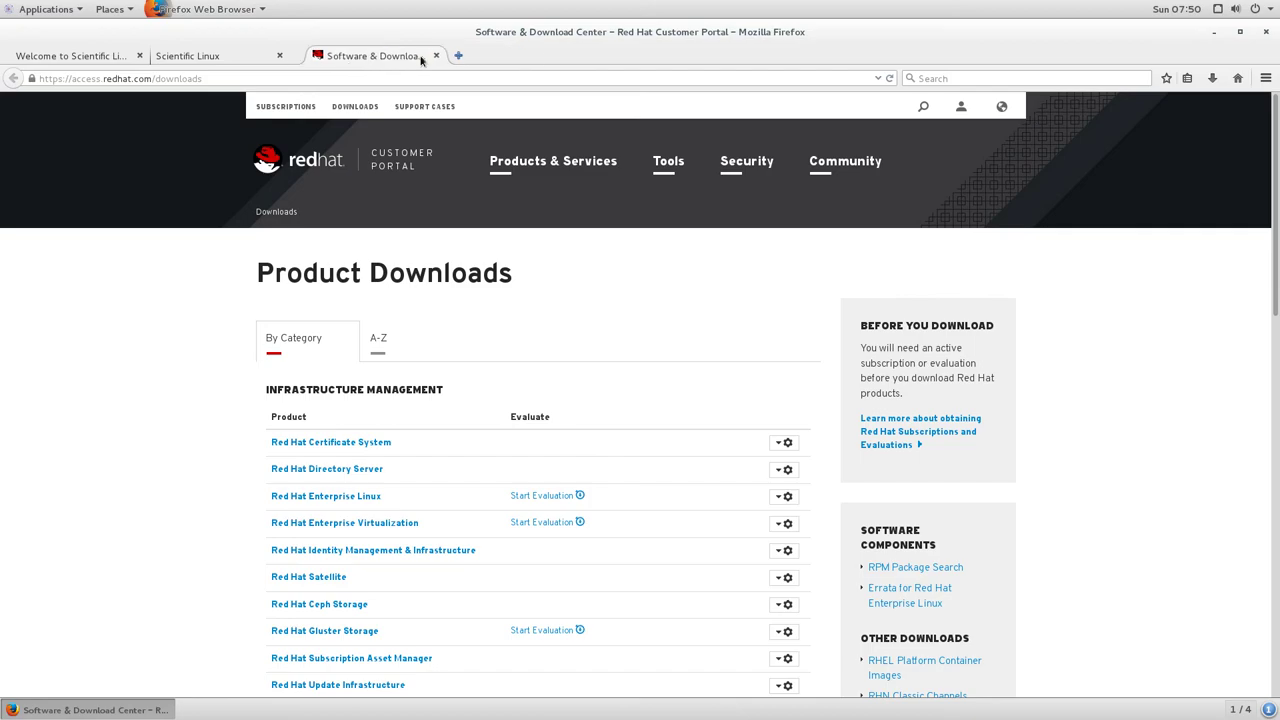
pyautogui.click(420, 56)
# Open and read the Who Makes Scientific Linux? page
pyautogui.moveTo(335, 197)
pyautogui.click(336, 229)
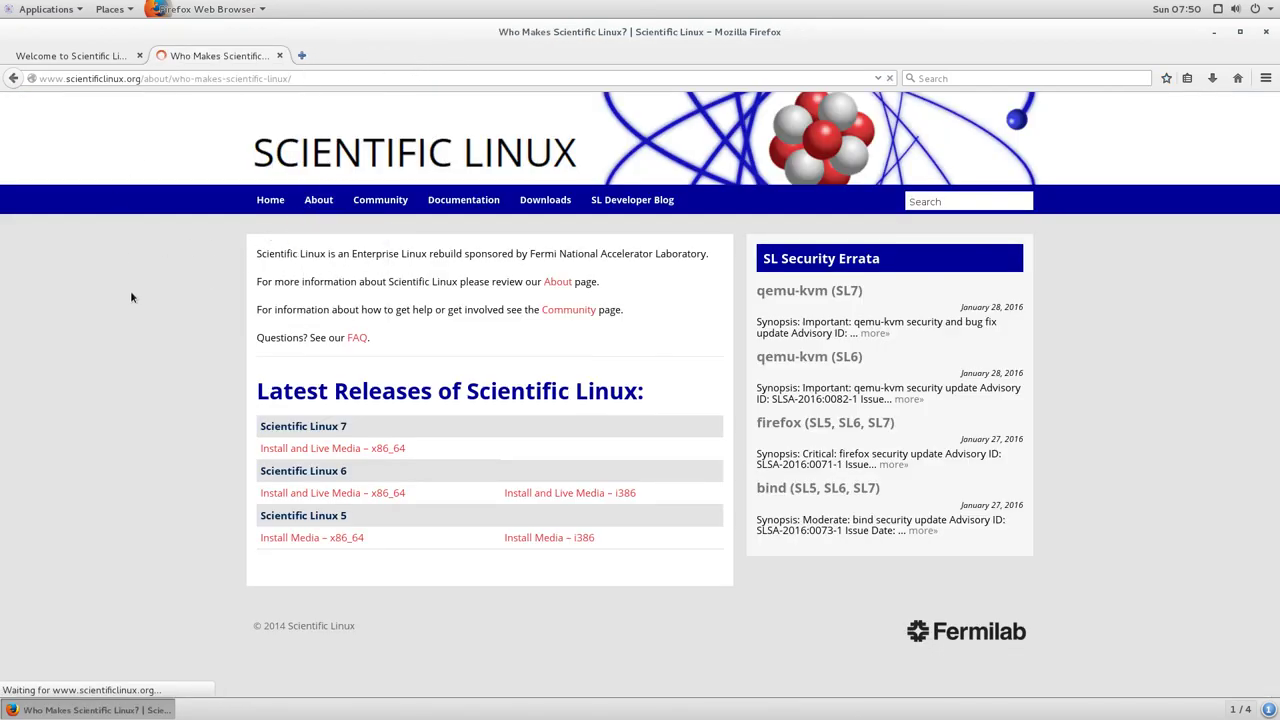
pyautogui.scroll(-2, 378, 350)
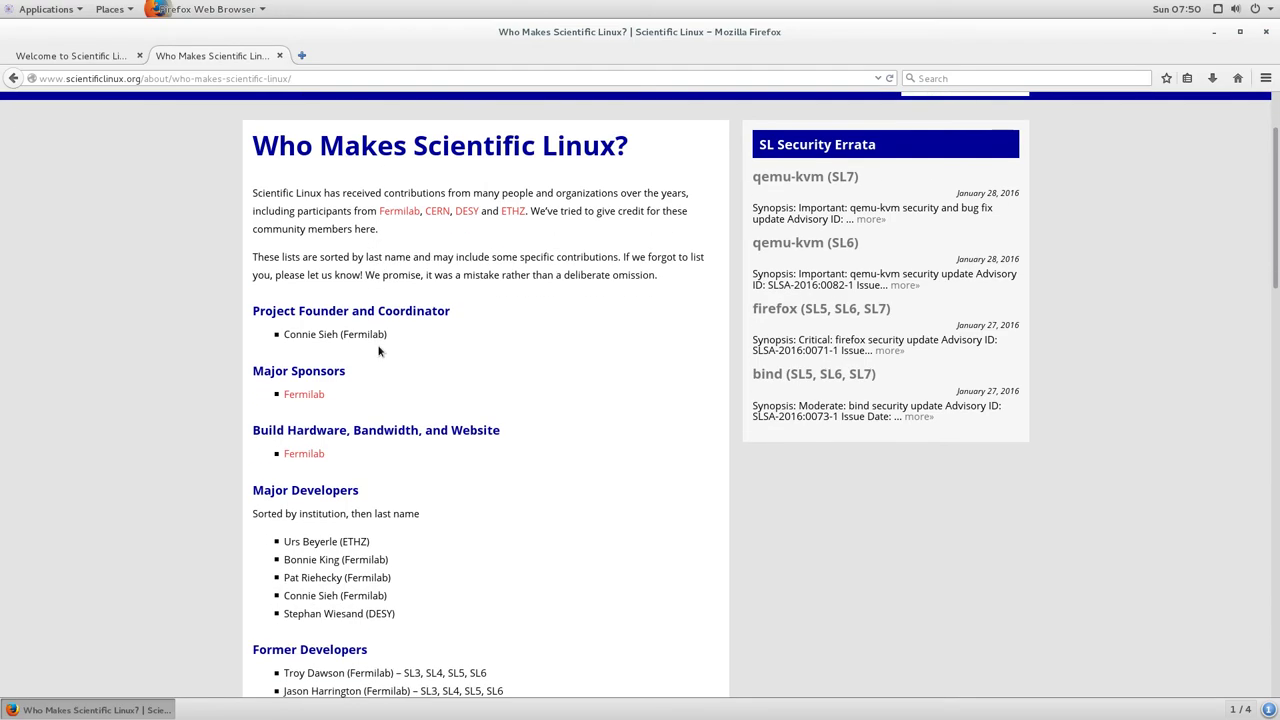
pyautogui.scroll(-6, 378, 350)
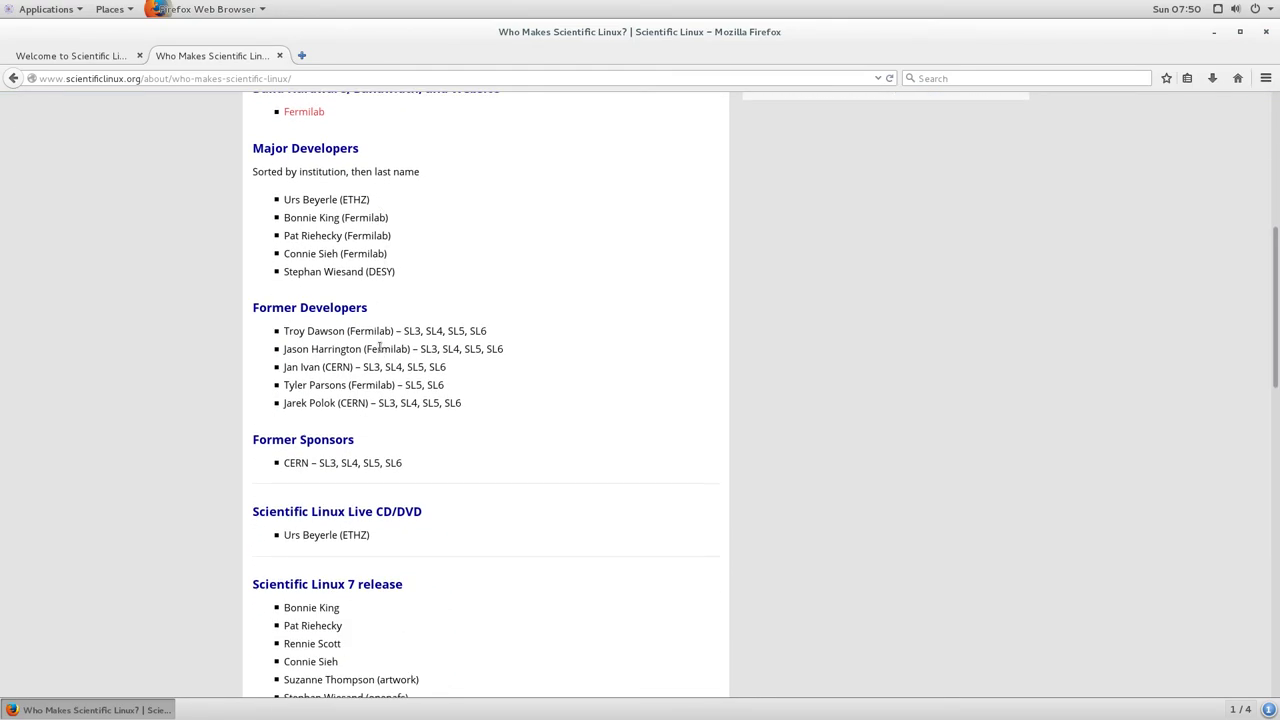
pyautogui.scroll(-4, 379, 347)
pyautogui.scroll(12, 380, 349)
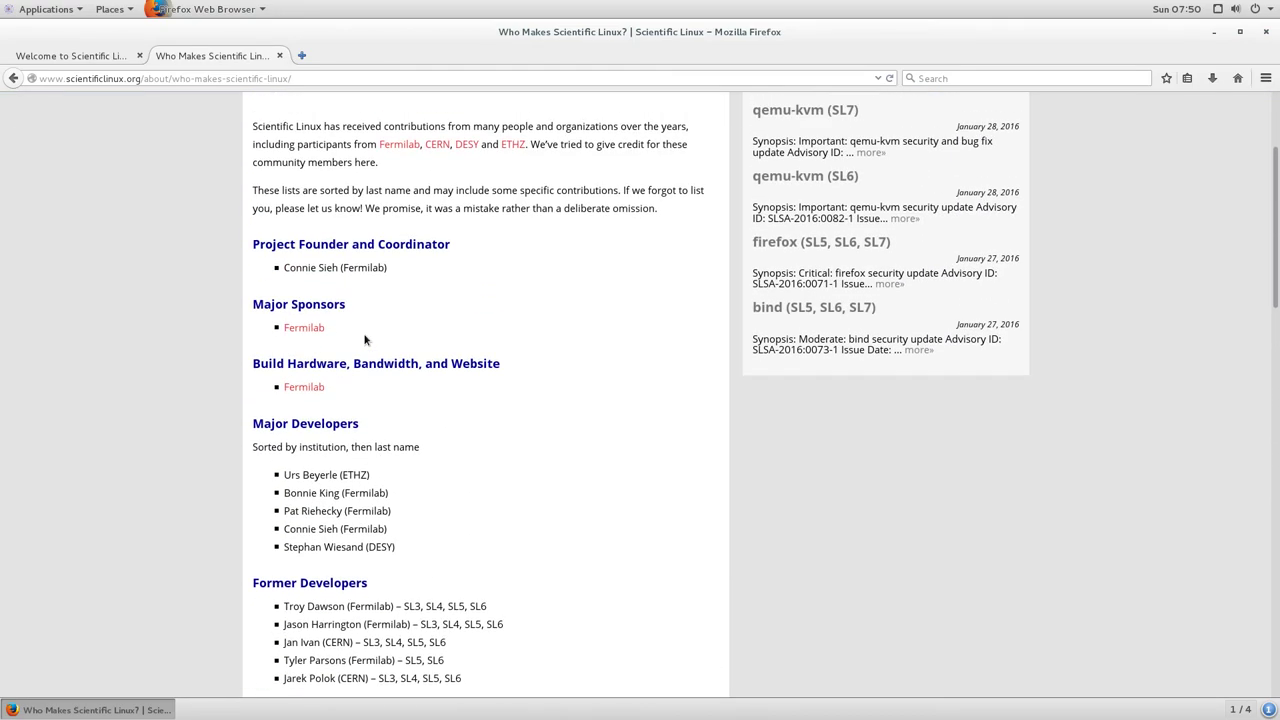
# Open and read the Why Make Scientific Linux? page
pyautogui.moveTo(314, 199)
pyautogui.click(314, 259)
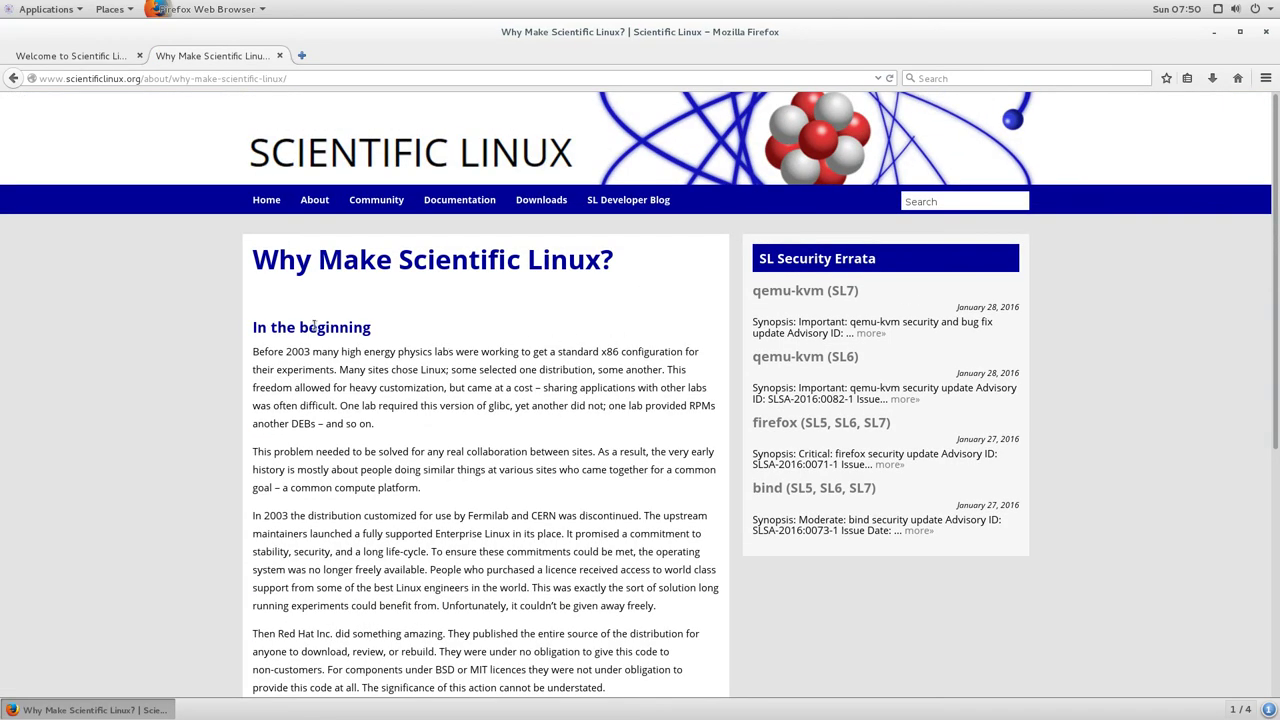
pyautogui.scroll(-4, 315, 325)
pyautogui.scroll(-3, 315, 325)
pyautogui.scroll(5, 314, 328)
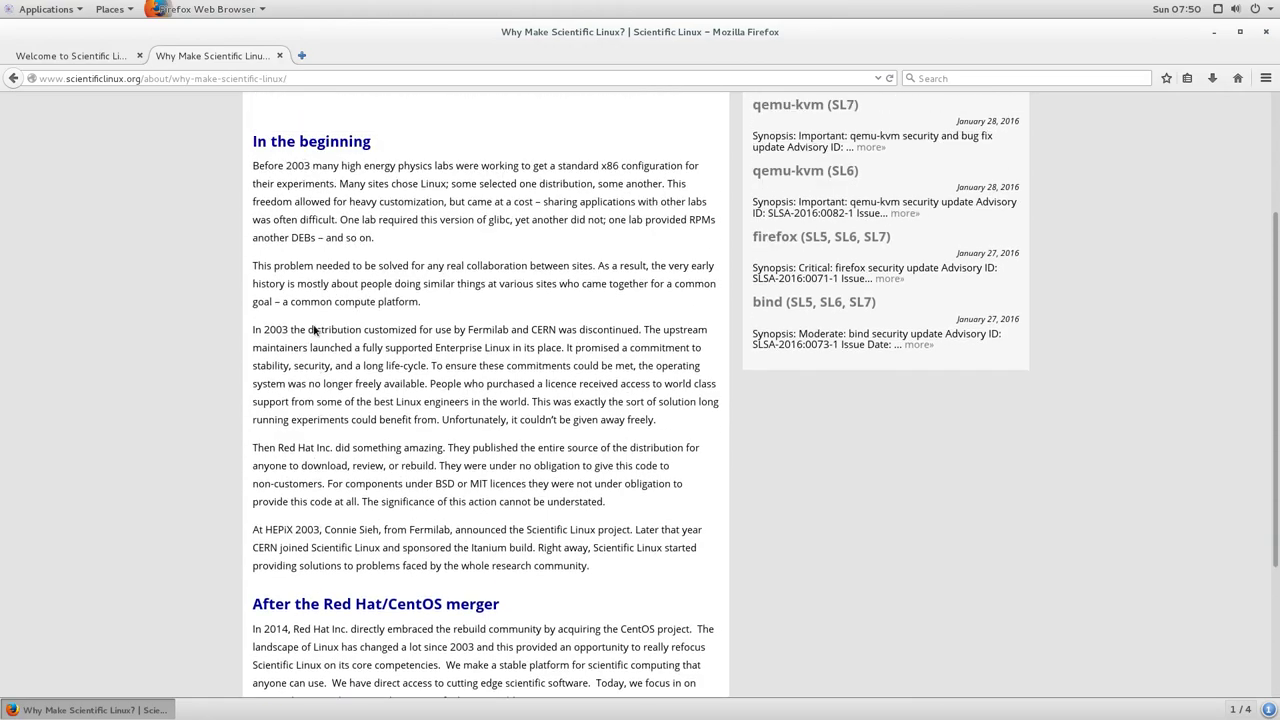
pyautogui.scroll(-5, 314, 331)
pyautogui.scroll(5, 314, 330)
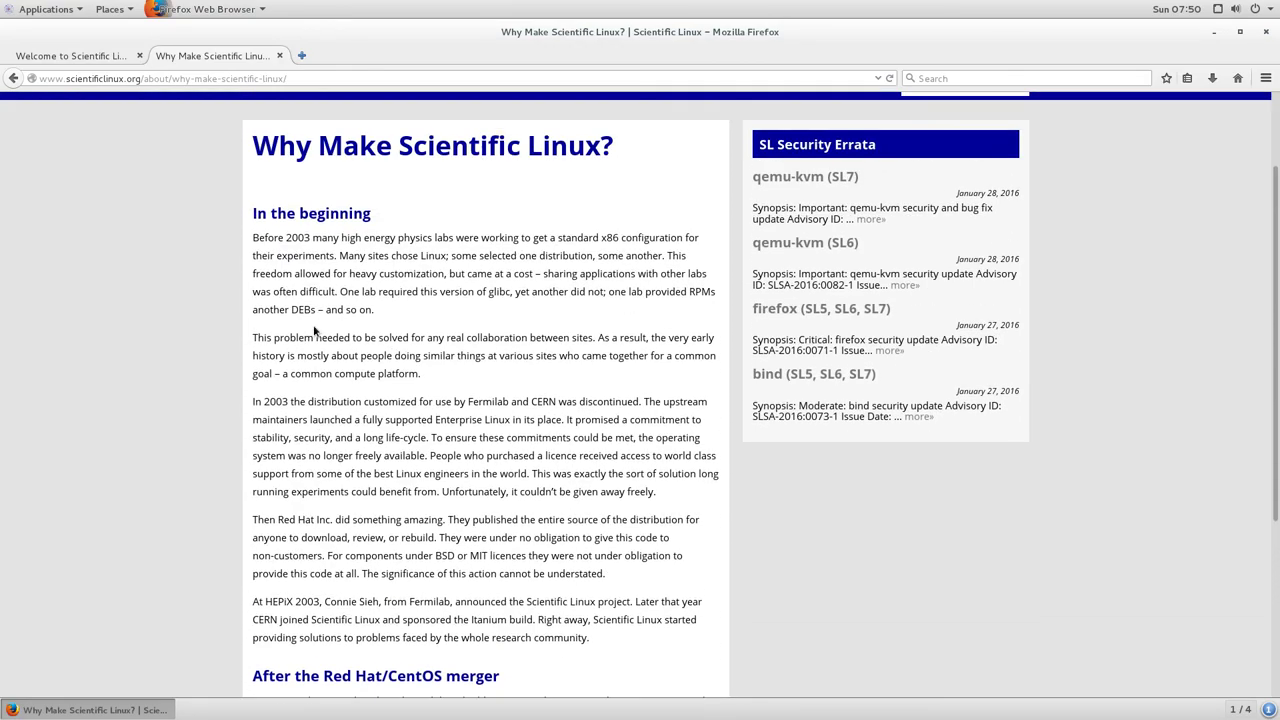
pyautogui.scroll(-3, 314, 330)
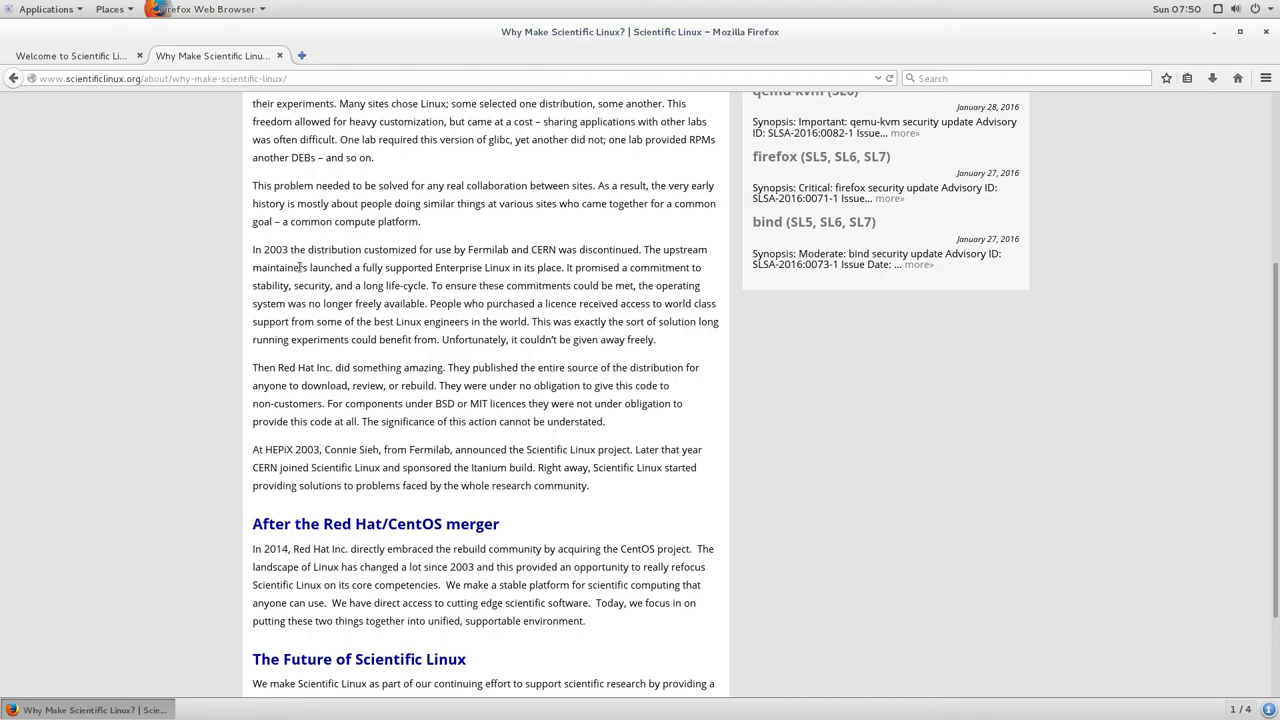
# Minimize the Firefox window to reveal the desktop
pyautogui.click(1214, 32)
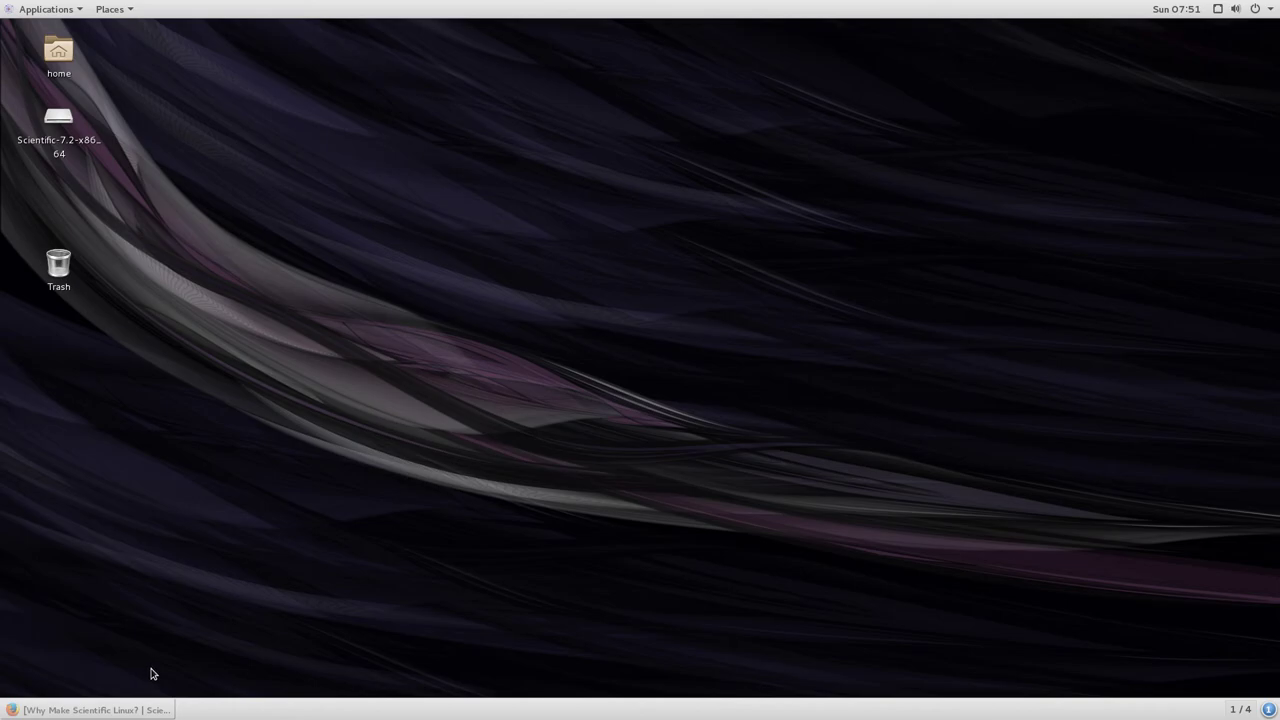
# In the Activities overview, view workspace 4 with the terminal, then return to workspace 1
pyautogui.moveTo(2, 4)
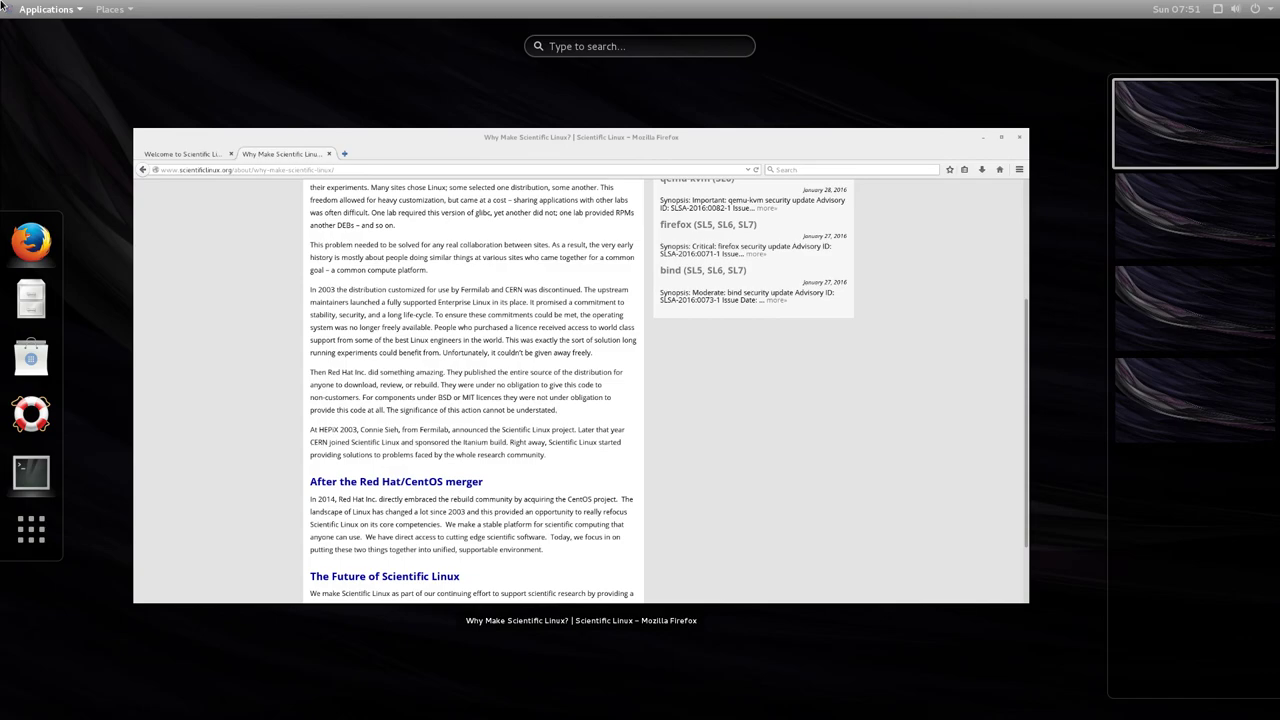
pyautogui.click(1193, 405)
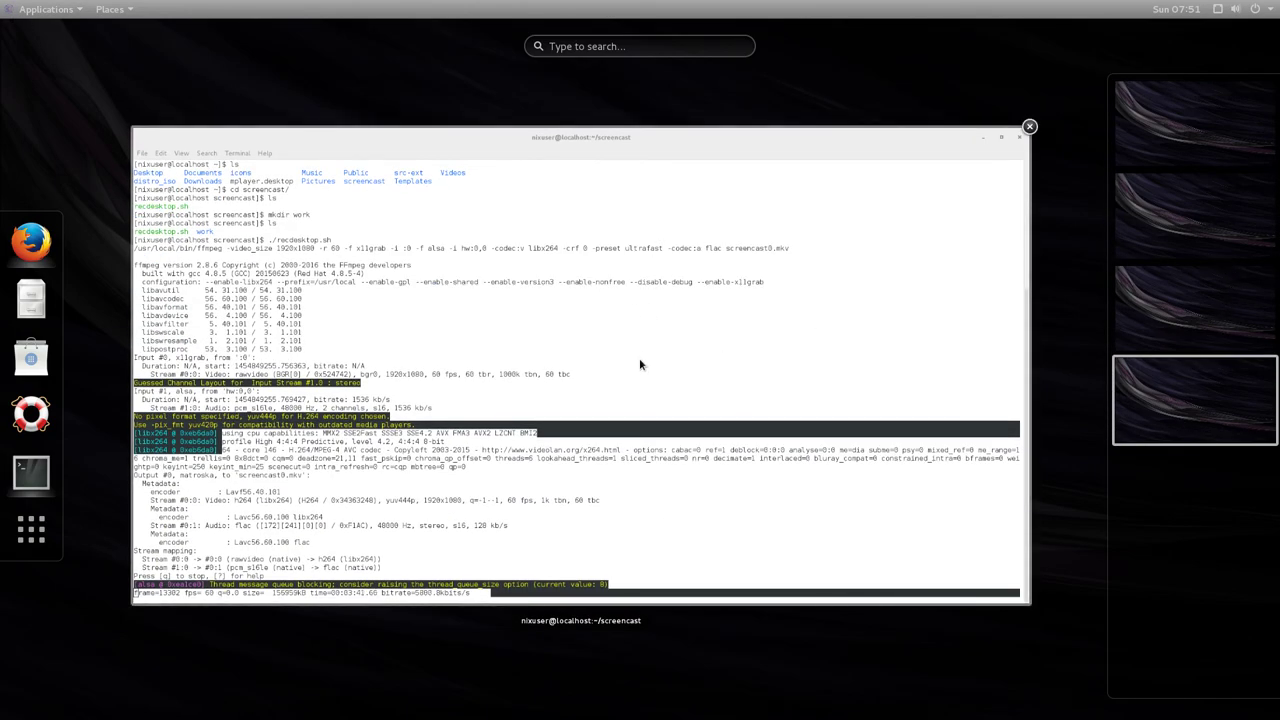
pyautogui.click(1183, 130)
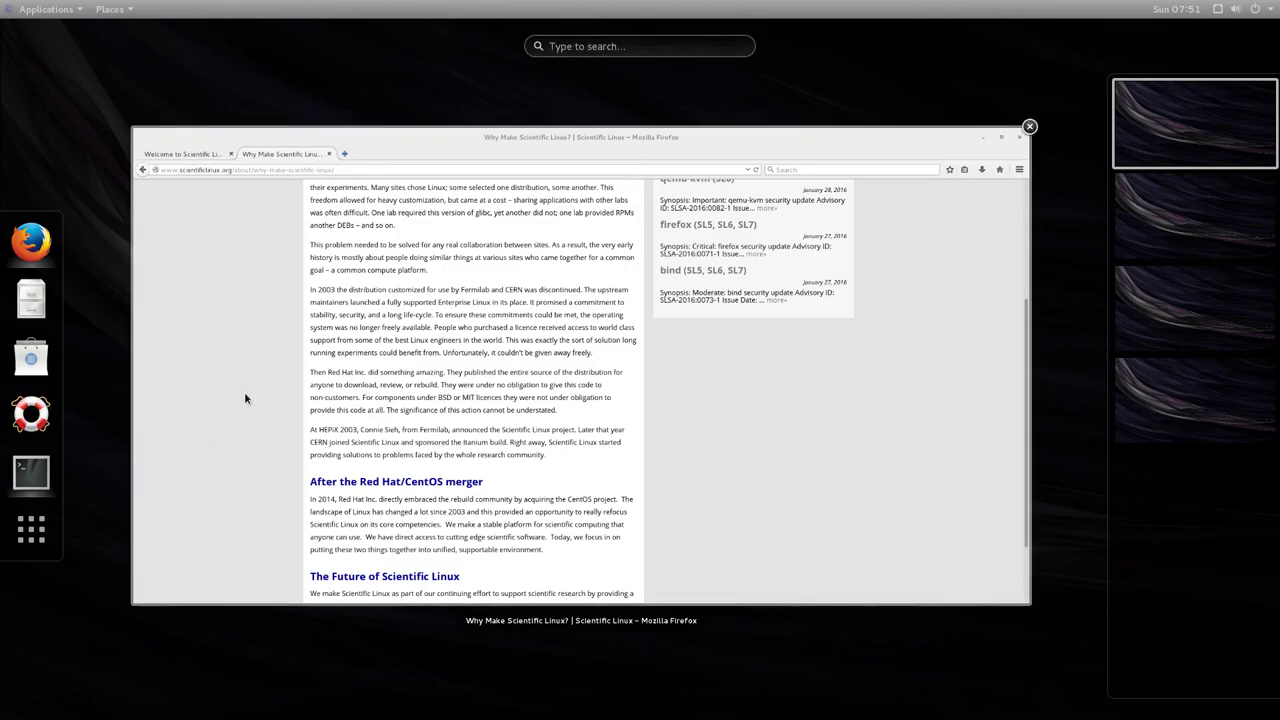
# Browse the Applications and Places menus, then close them to a bare desktop
pyautogui.click(60, 10)
pyautogui.click(110, 10)
pyautogui.click(50, 10)
pyautogui.click(57, 11)
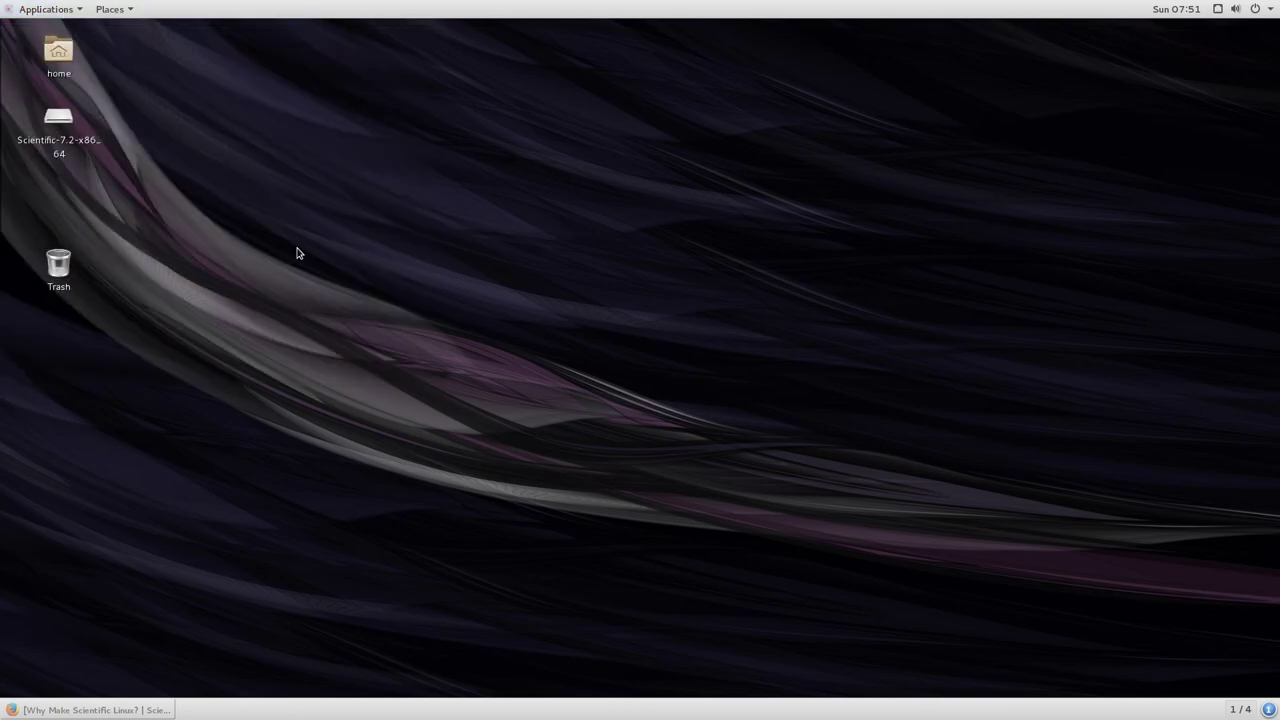
# Show the Applications > Accessories list with Calculator, Clocks, Contacts and gedit
pyautogui.click(31, 8)
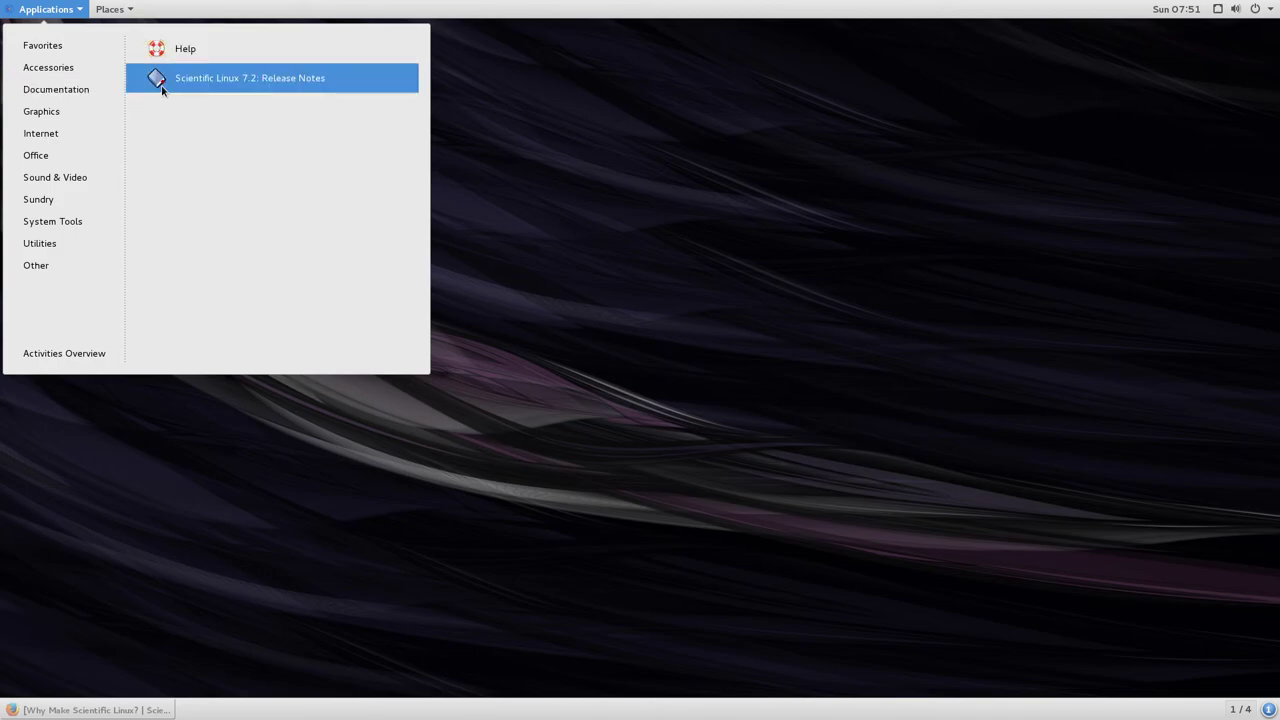
pyautogui.moveTo(58, 48)
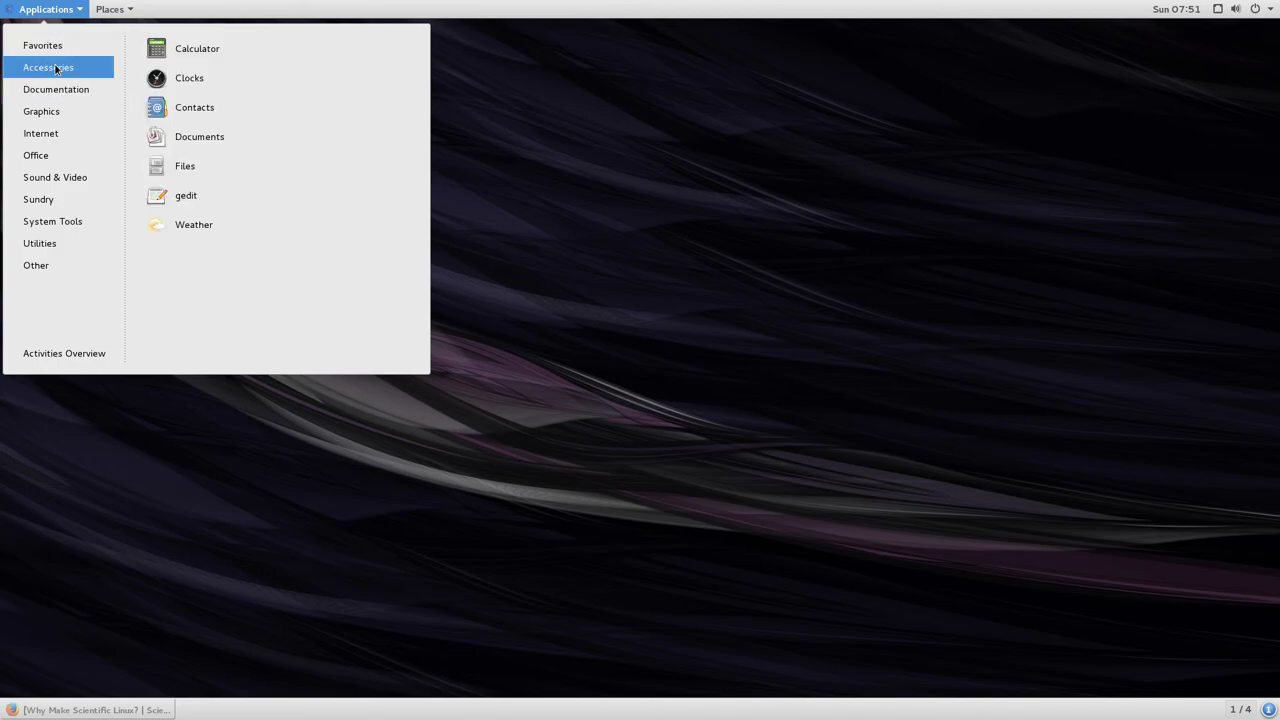
# Launch Calculator in Basic Mode and highlight version 3.14.1 in its About dialog
pyautogui.click(194, 58)
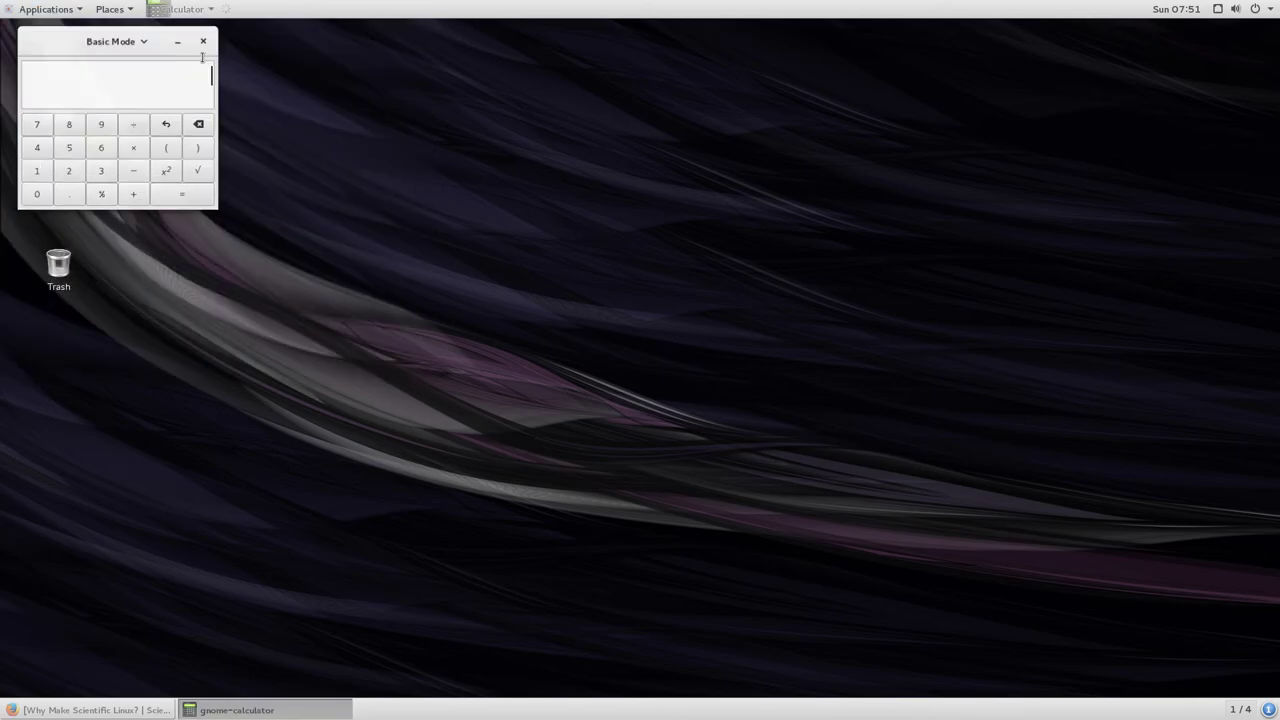
pyautogui.click(145, 34)
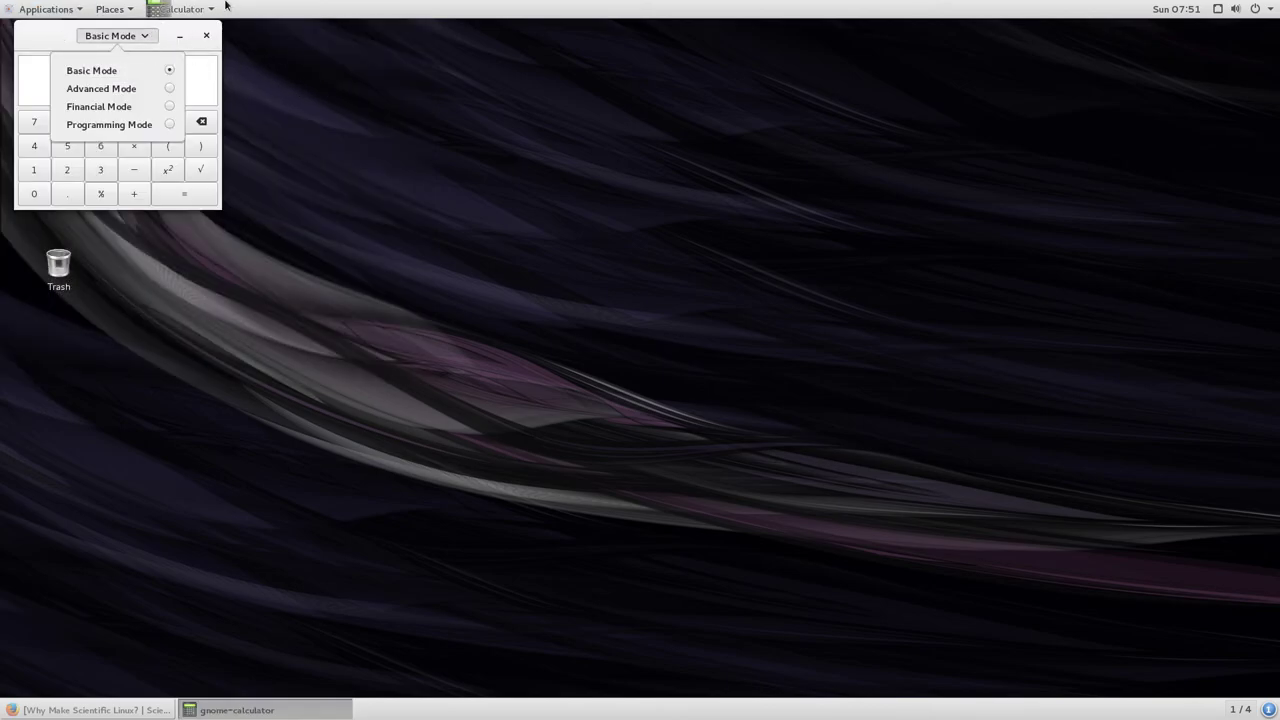
pyautogui.click(180, 9)
pyautogui.click(226, 119)
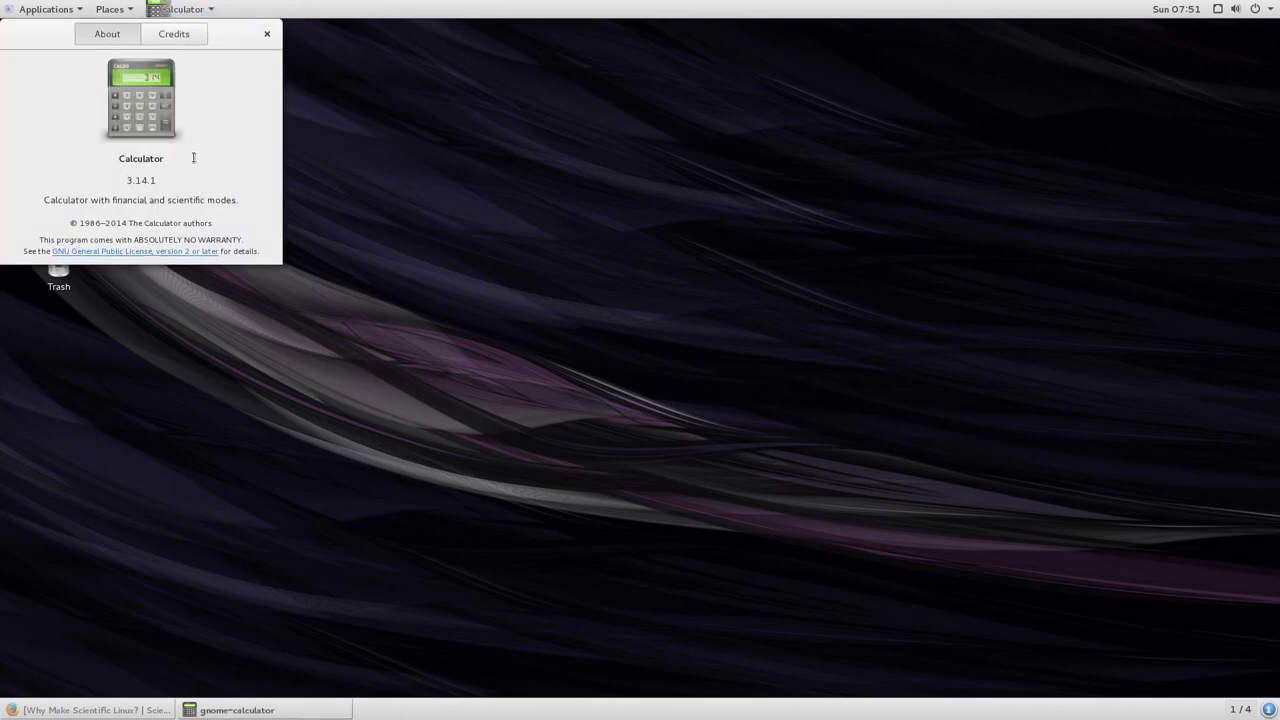
pyautogui.moveTo(125, 182); pyautogui.dragTo(151, 181)
pyautogui.click(268, 36)
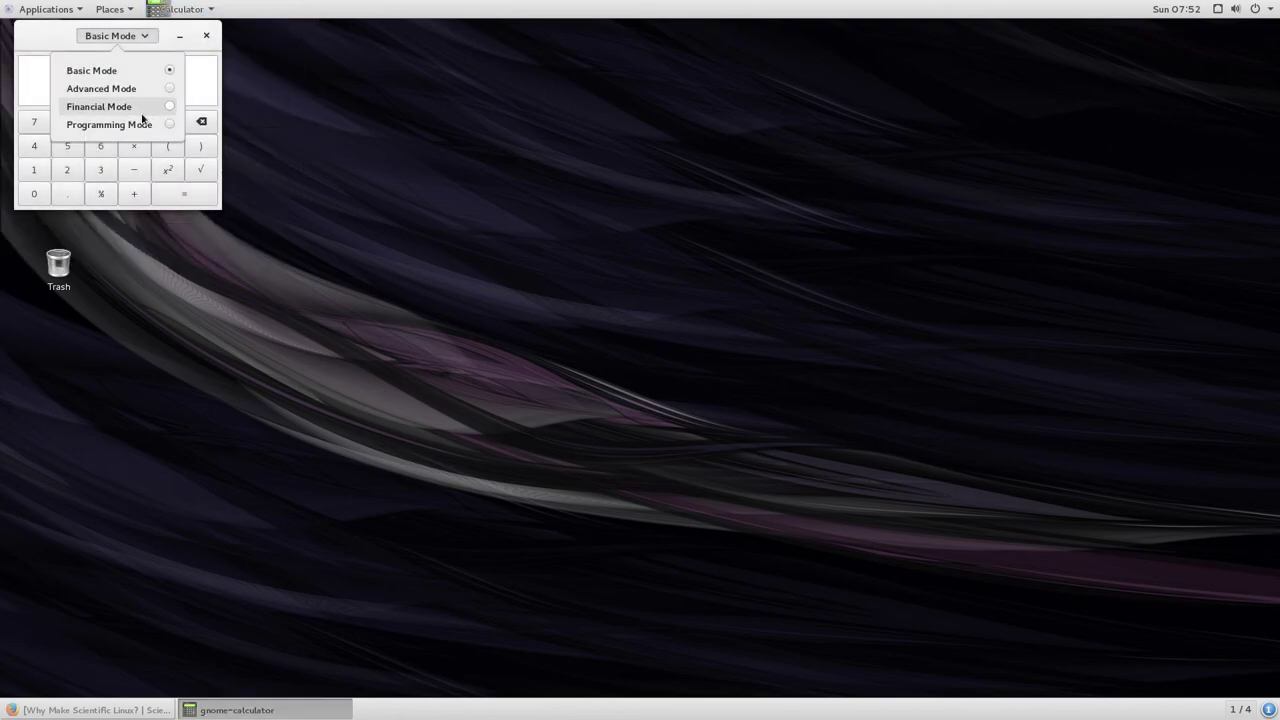
# Close Calculator and restore the minimized Firefox window
pyautogui.click(205, 37)
pyautogui.click(205, 37)
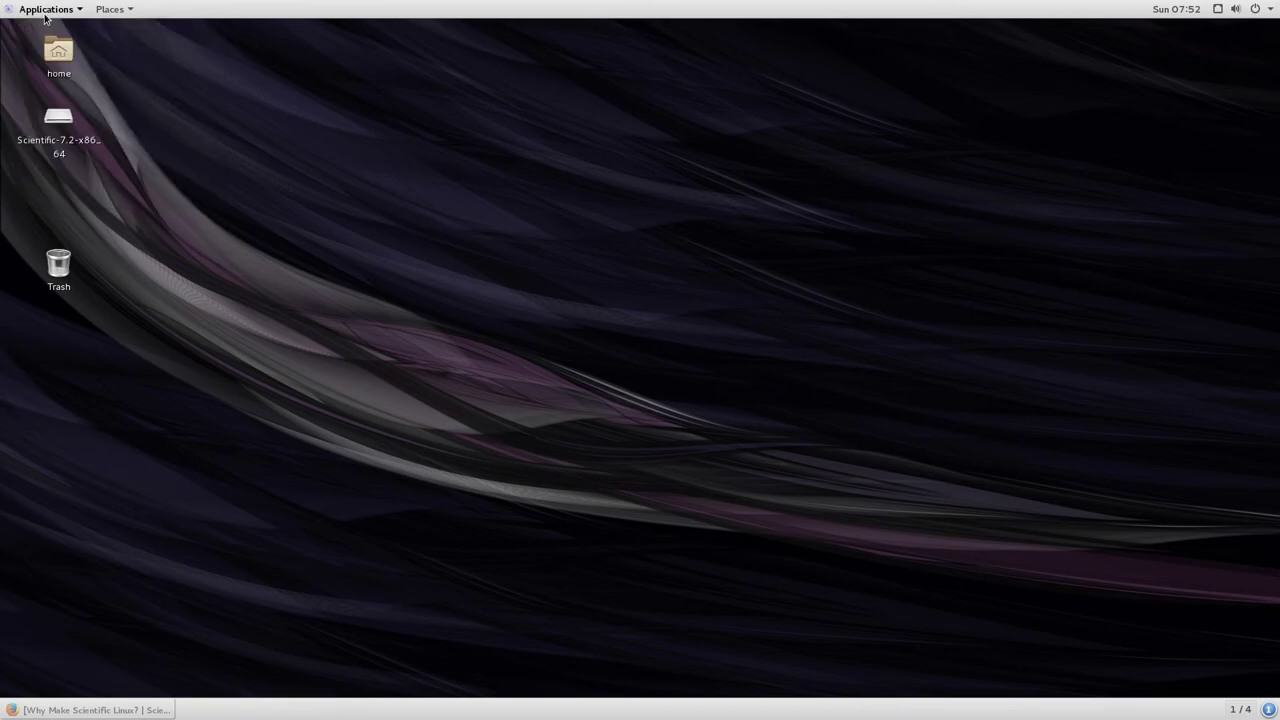
pyautogui.click(85, 702)
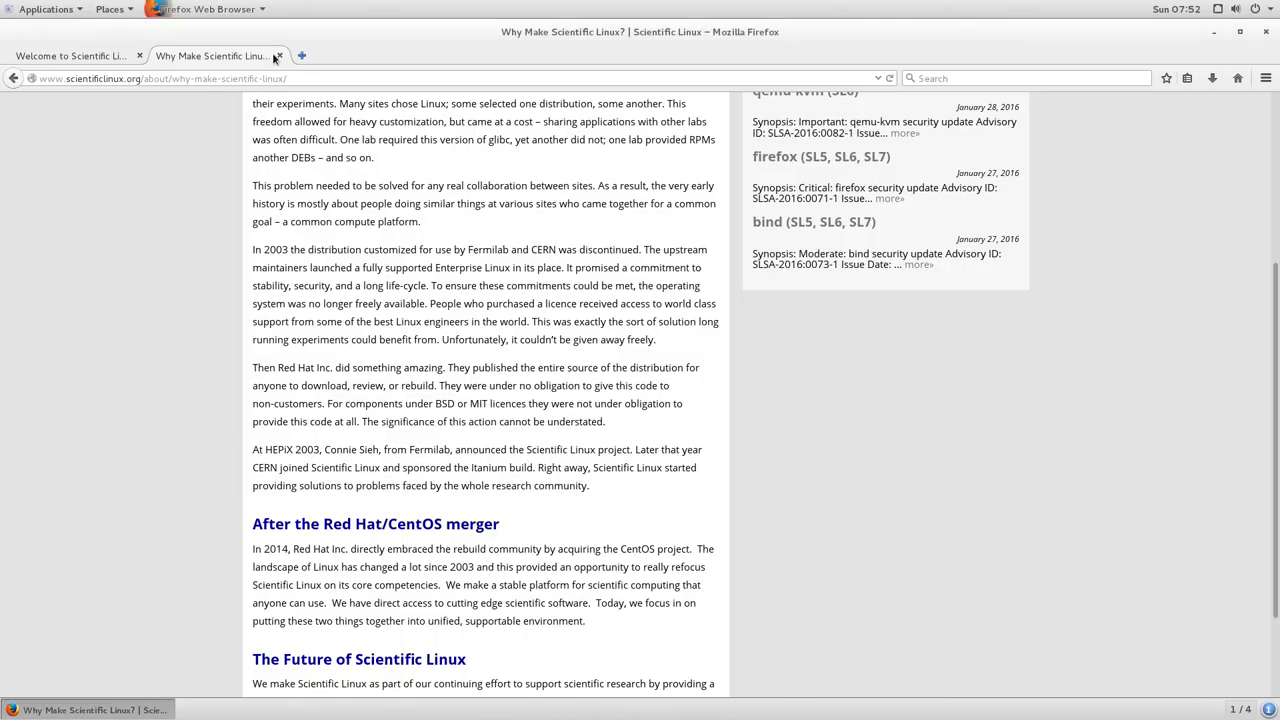
# Open DistroWatch in a new tab and read the Scientific Linux 7.2 release news item
pyautogui.click(301, 55)
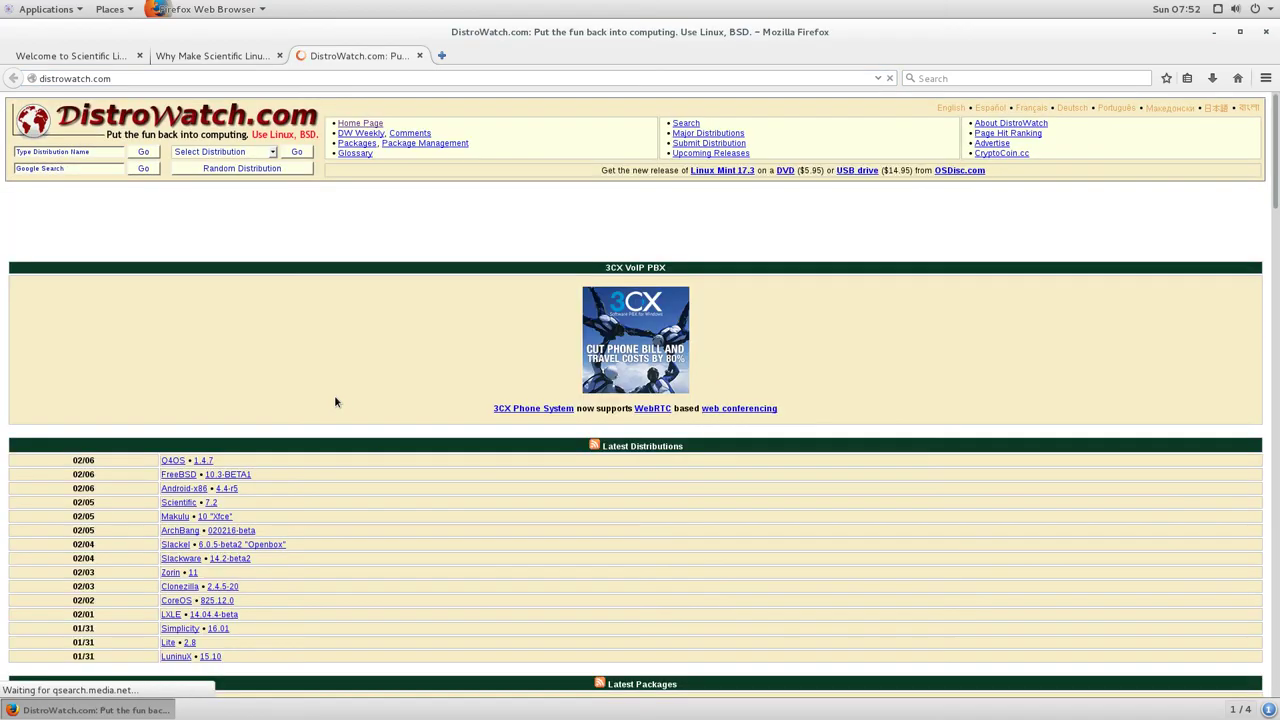
pyautogui.scroll(-5, 335, 398)
pyautogui.scroll(-6, 337, 403)
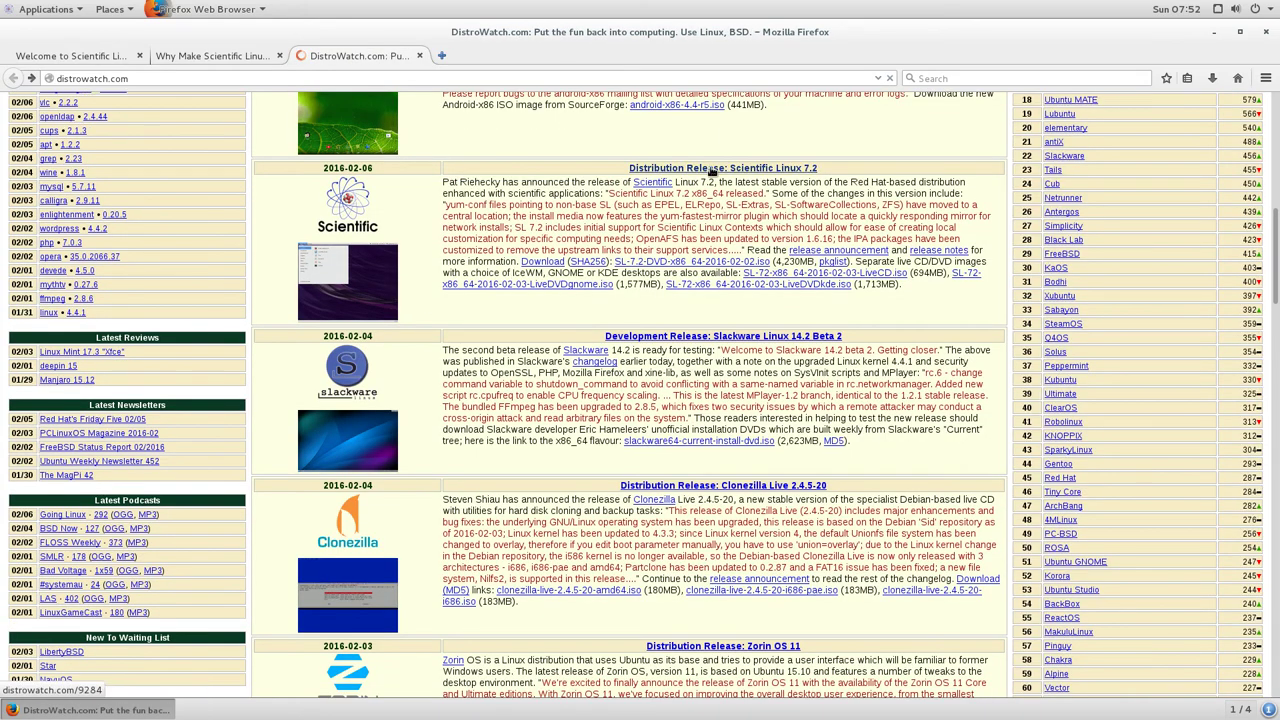
pyautogui.click(711, 172)
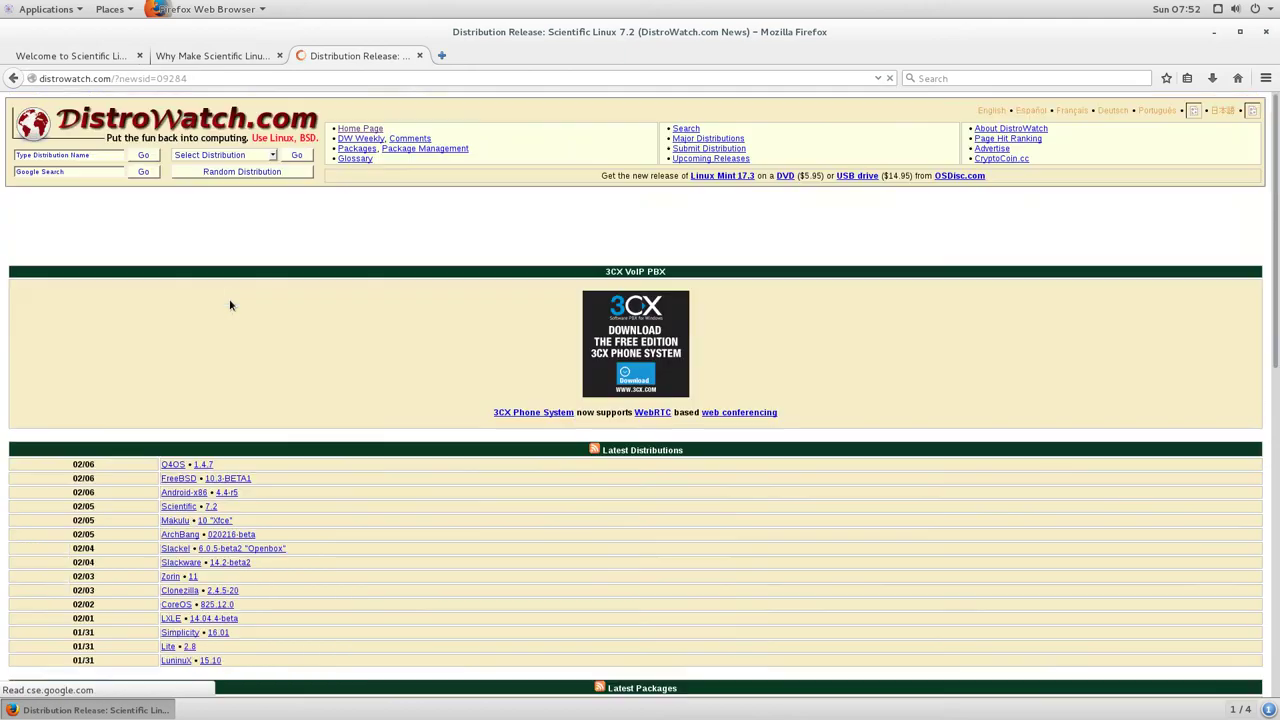
pyautogui.scroll(-15, 450, 392)
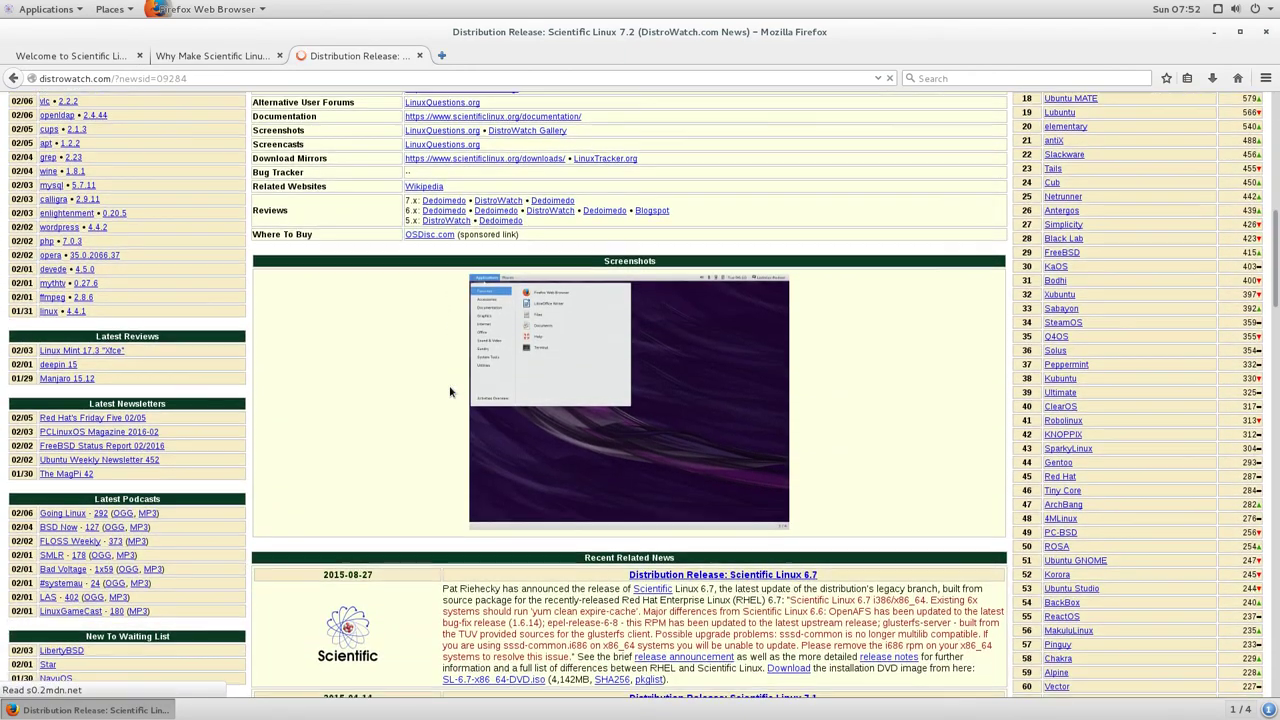
pyautogui.scroll(-2, 450, 386)
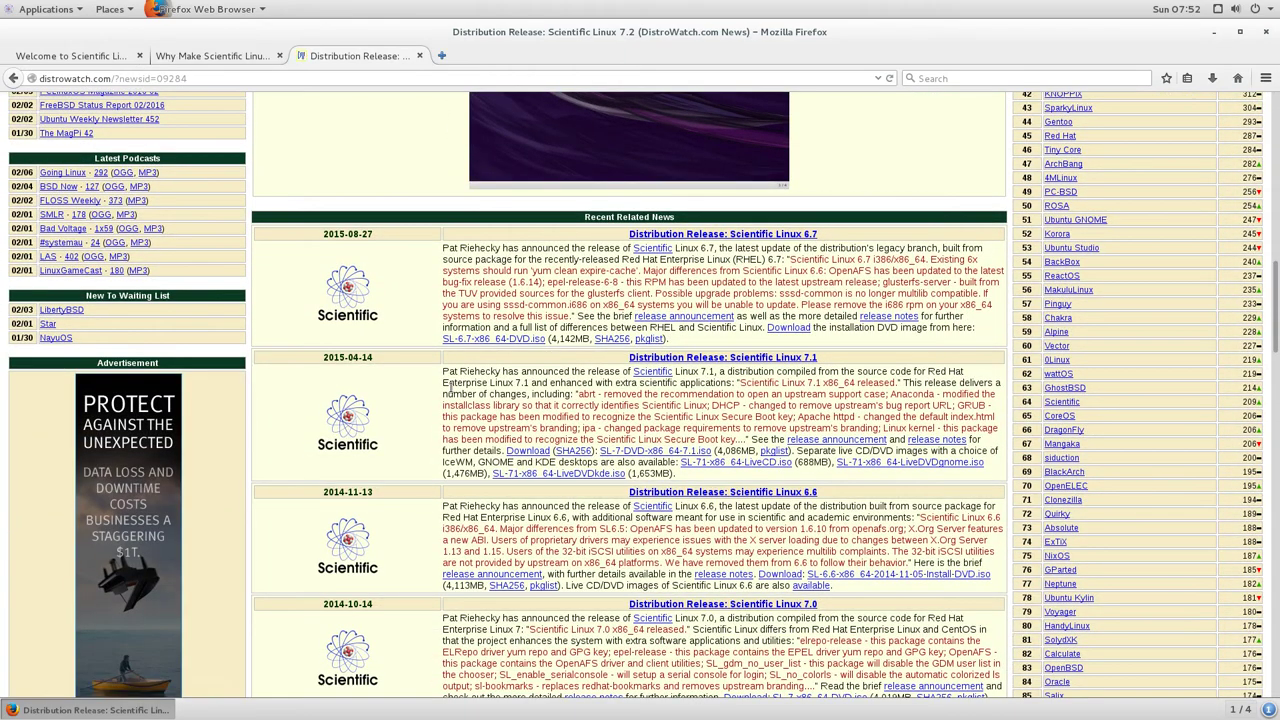
pyautogui.scroll(3, 450, 390)
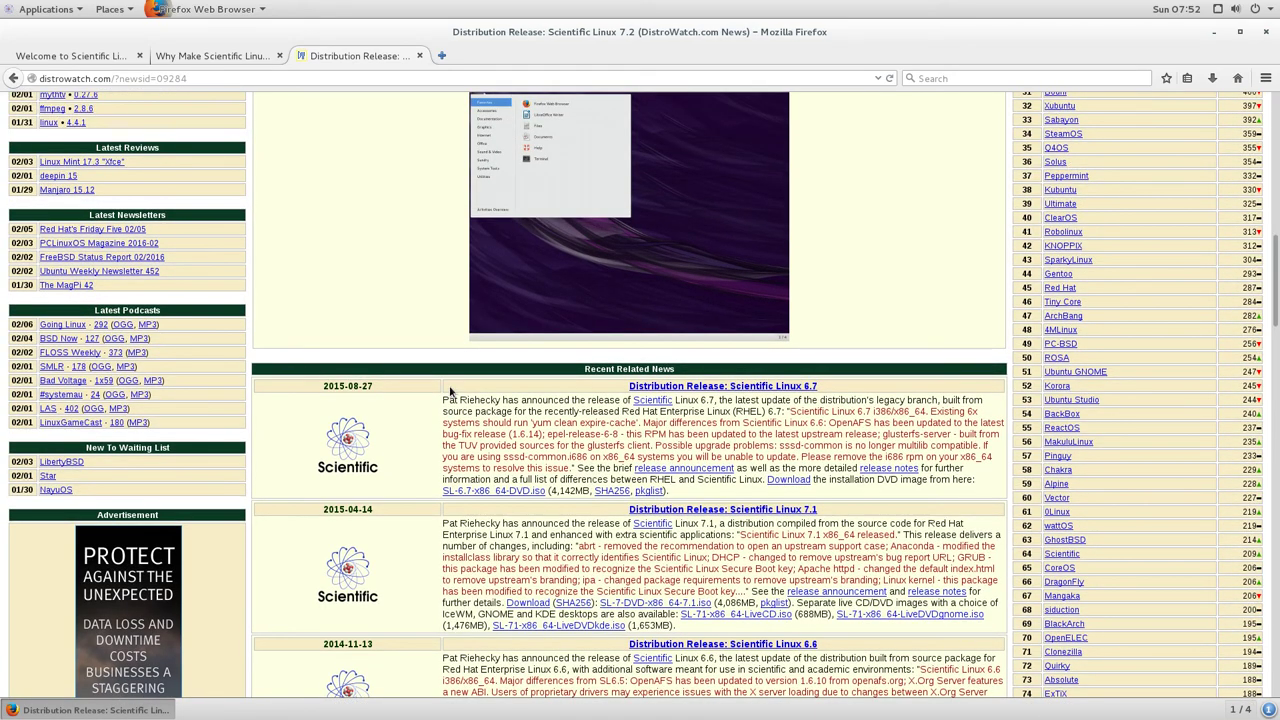
pyautogui.scroll(18, 450, 392)
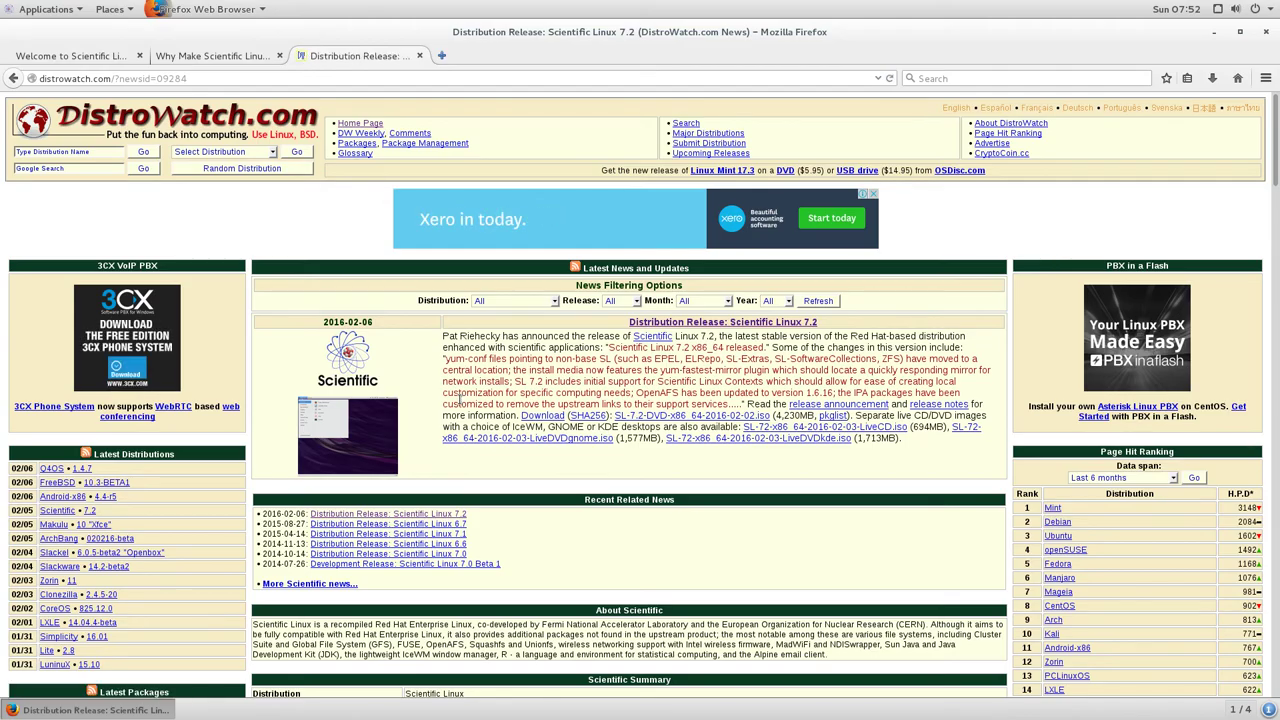
pyautogui.scroll(-10, 457, 396)
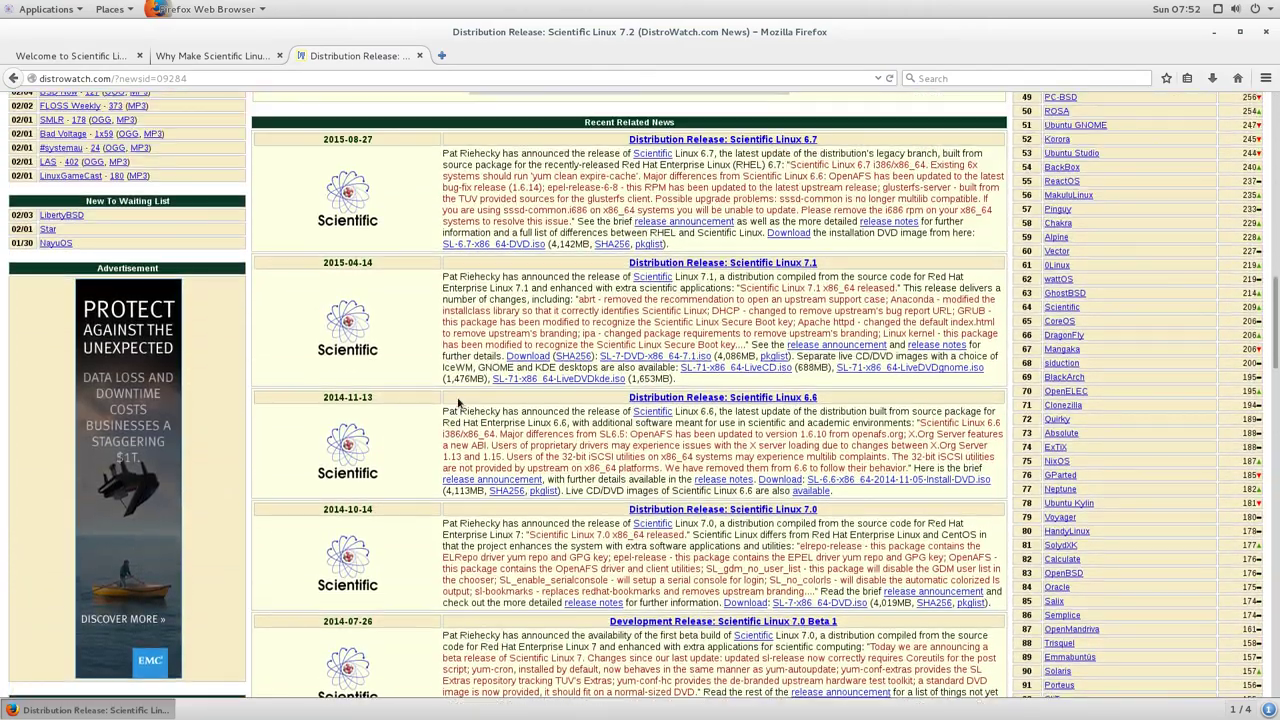
pyautogui.scroll(5, 457, 396)
pyautogui.scroll(6, 455, 401)
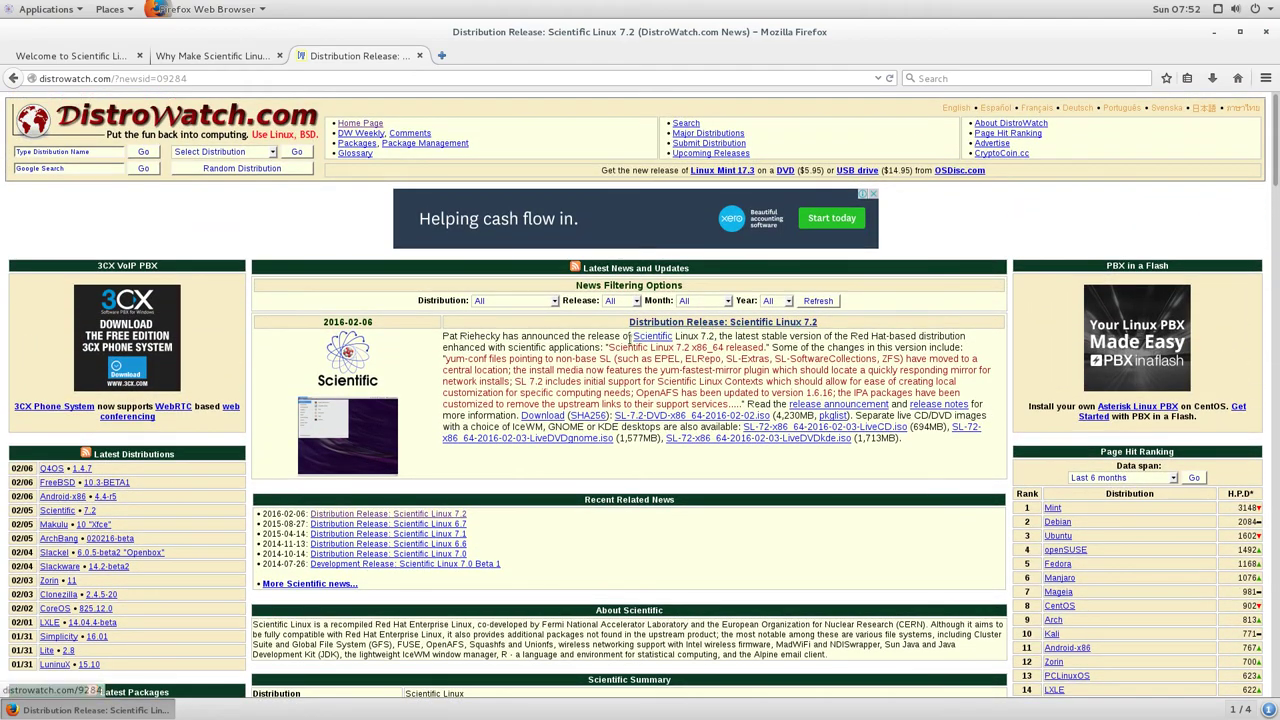
# Open DistroWatch's Scientific Linux page and highlight gnome-shell 3.14.4 for release 7.2
pyautogui.click(640, 337)
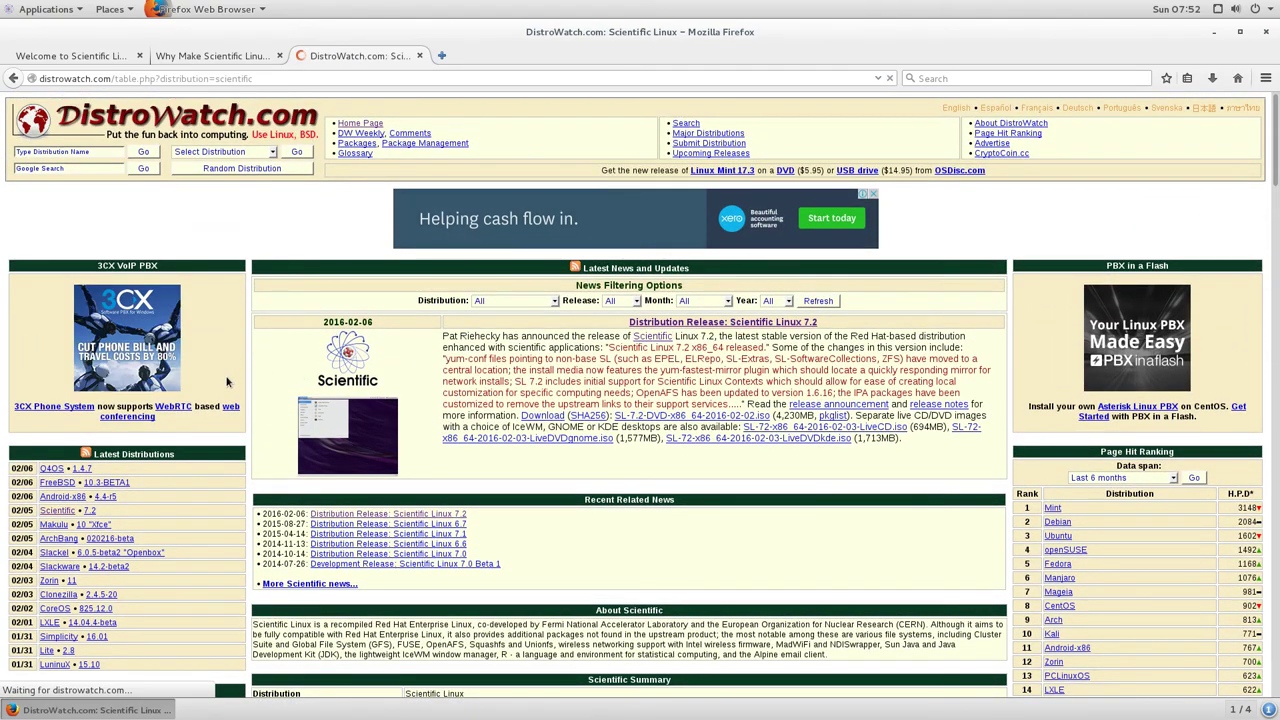
pyautogui.scroll(-15, 525, 505)
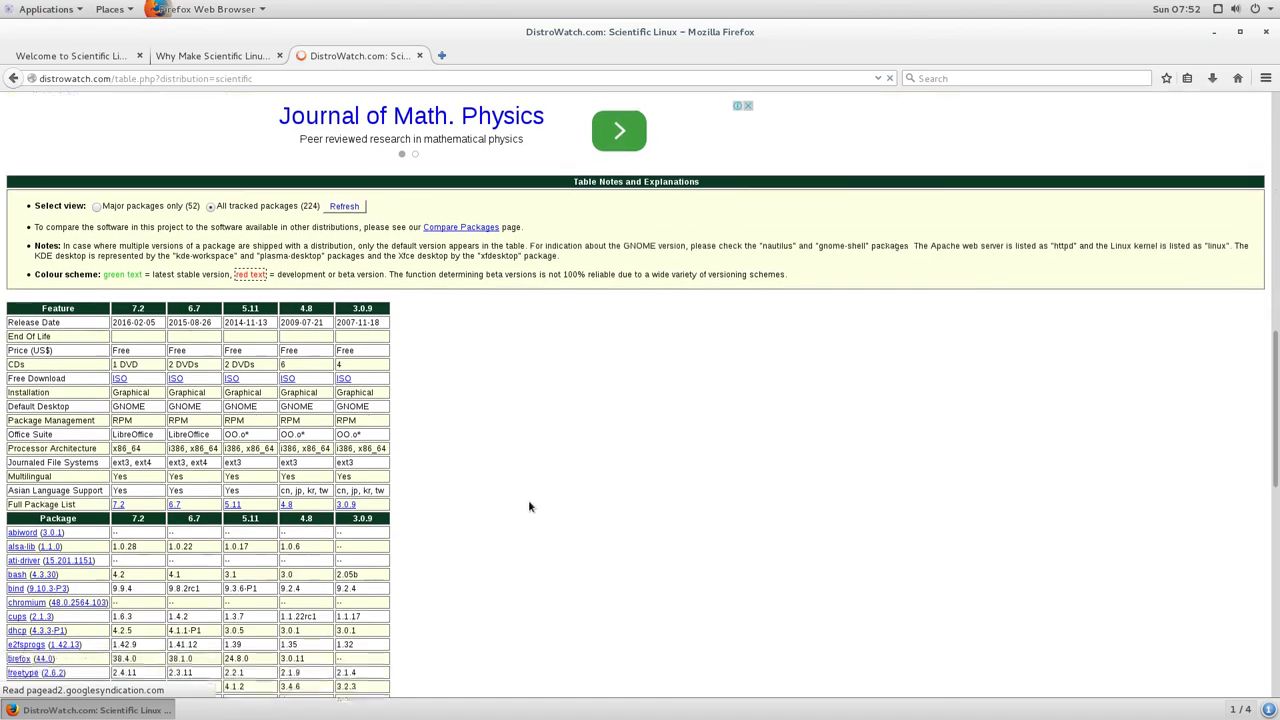
pyautogui.scroll(-3, 520, 507)
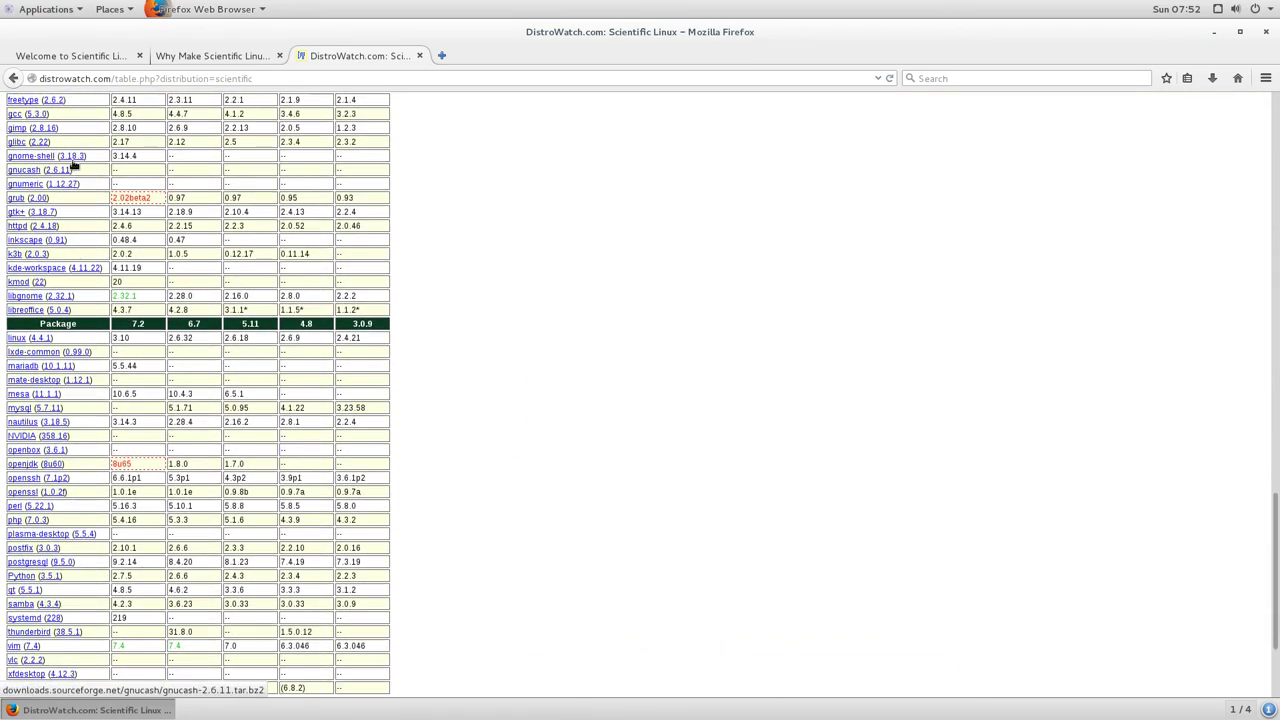
pyautogui.moveTo(113, 157); pyautogui.dragTo(142, 158)
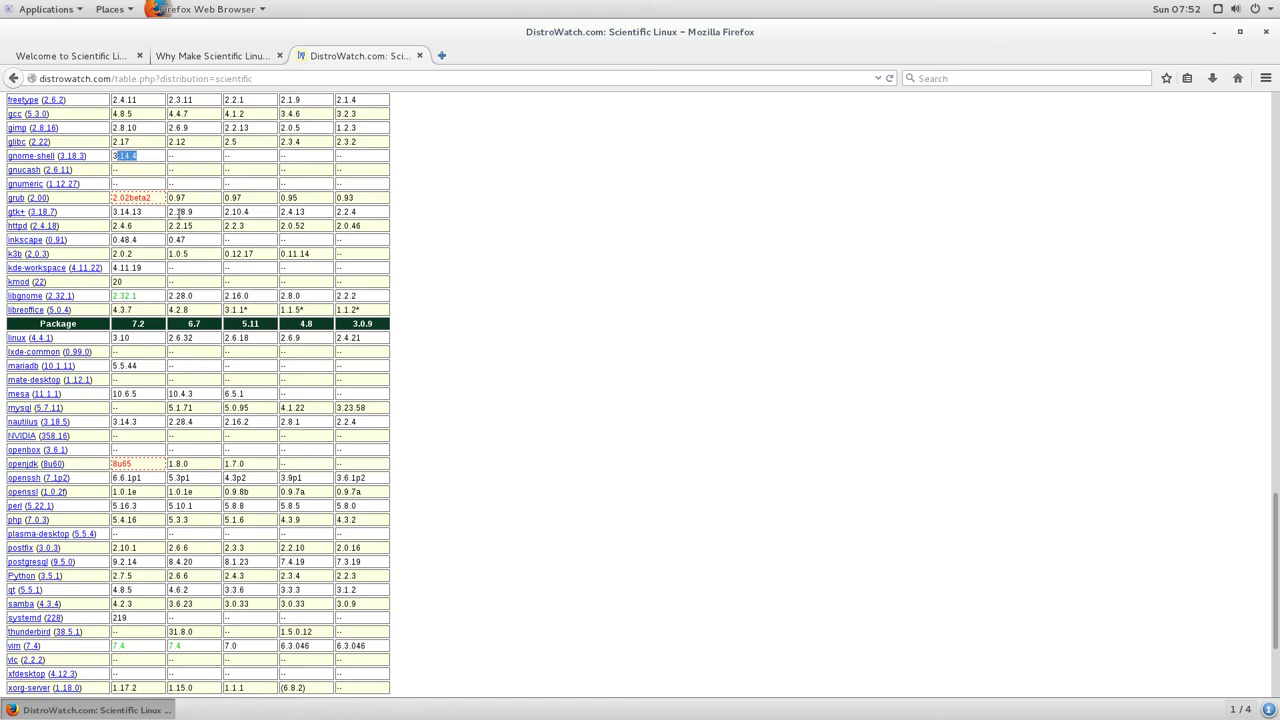
# Minimize Firefox and launch Clocks from the Accessories applications
pyautogui.click(1218, 33)
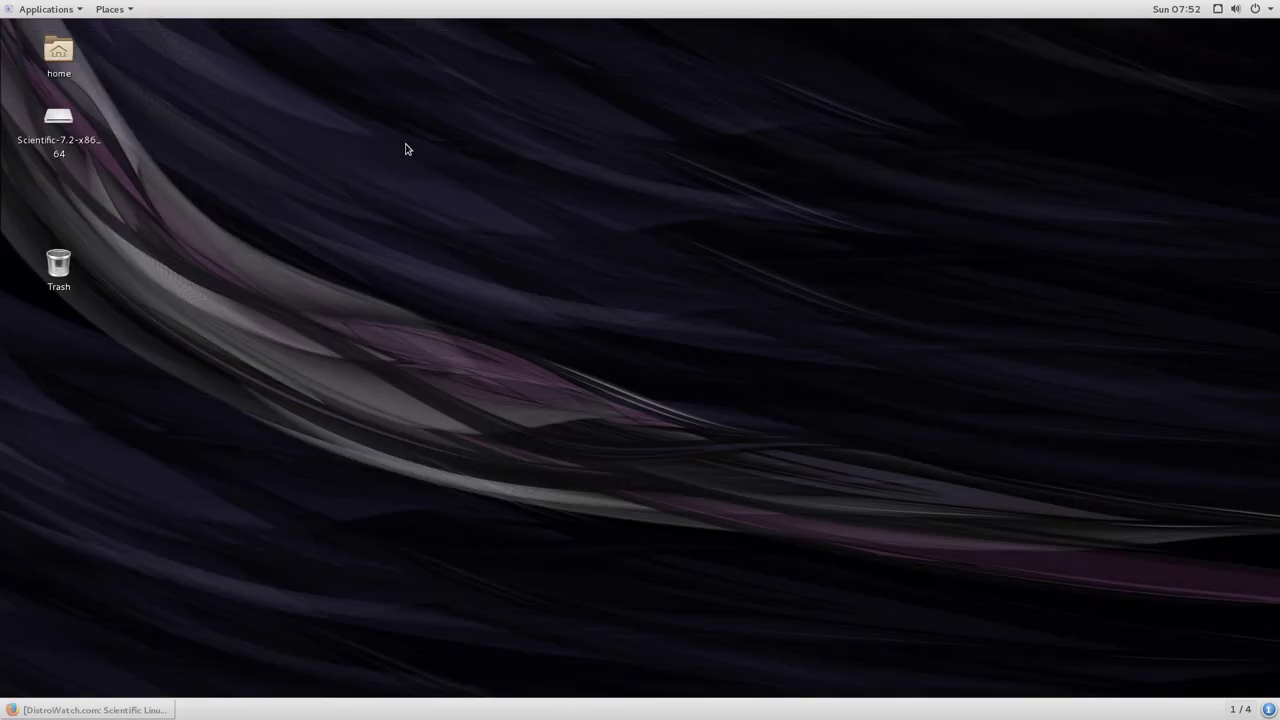
pyautogui.click(45, 9)
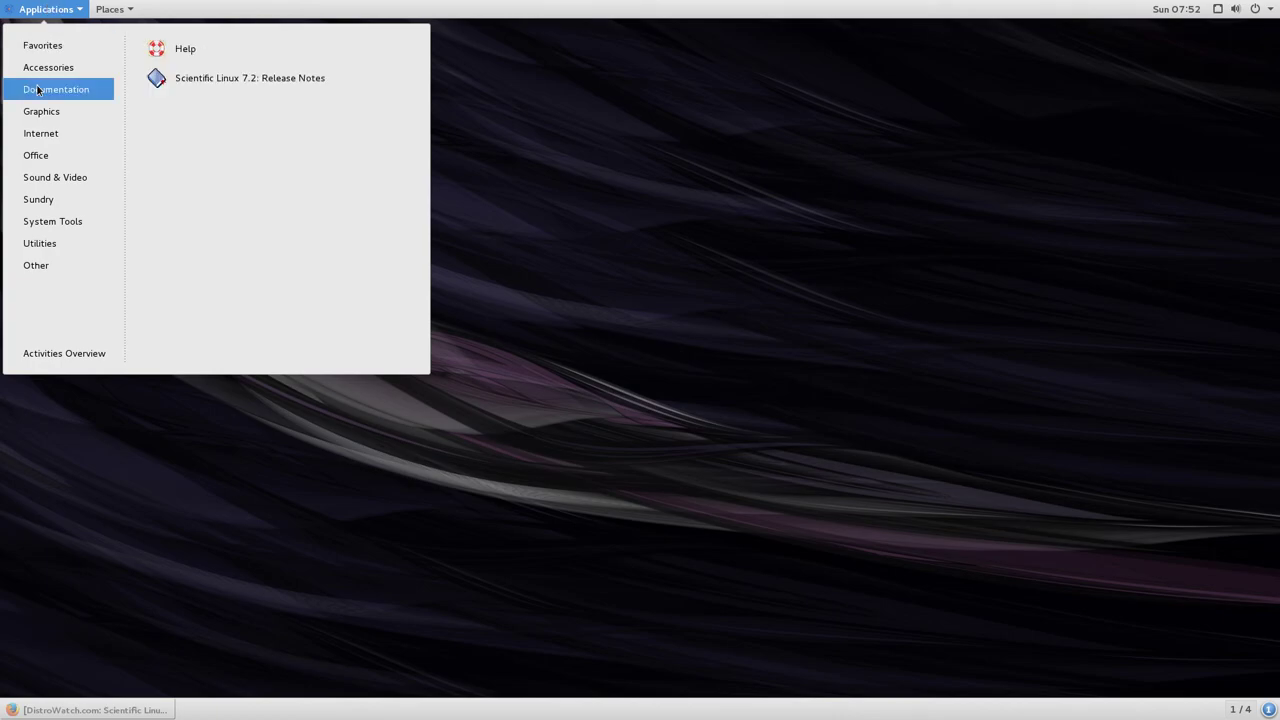
pyautogui.moveTo(50, 67)
pyautogui.click(227, 69)
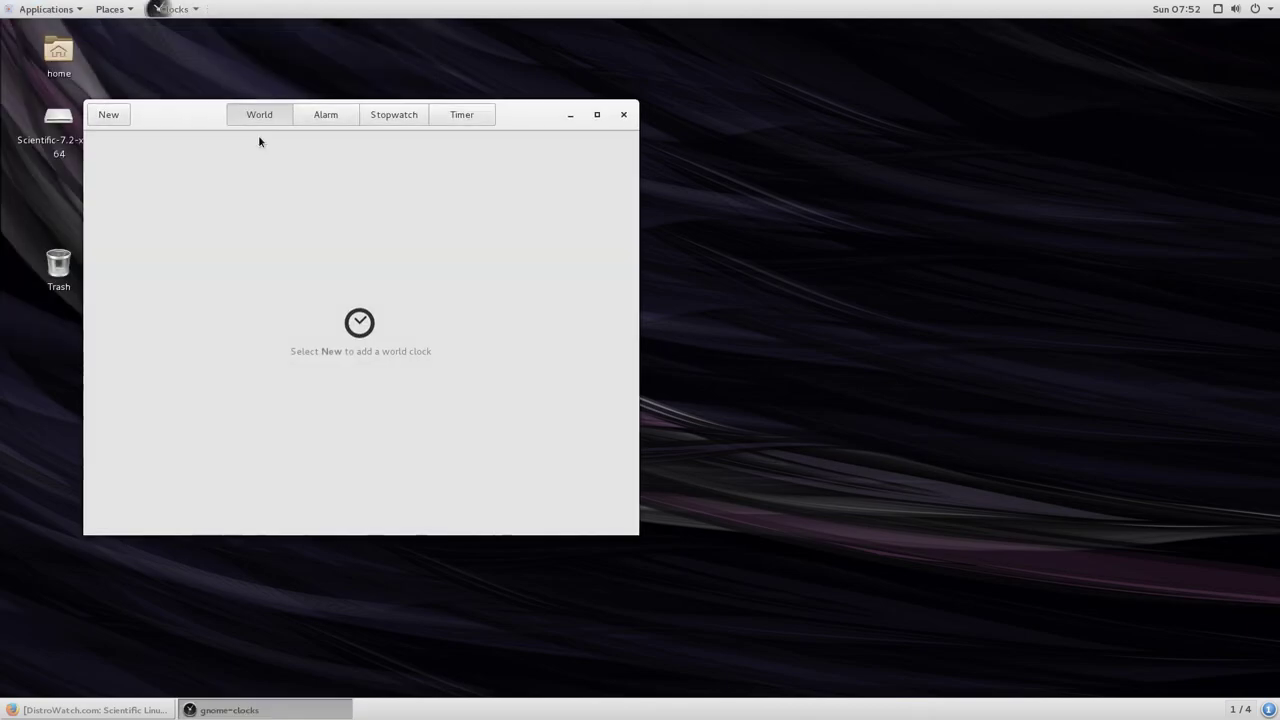
# Browse the Alarm, Stopwatch and Timer views, then close Clocks
pyautogui.click(336, 112)
pyautogui.click(373, 116)
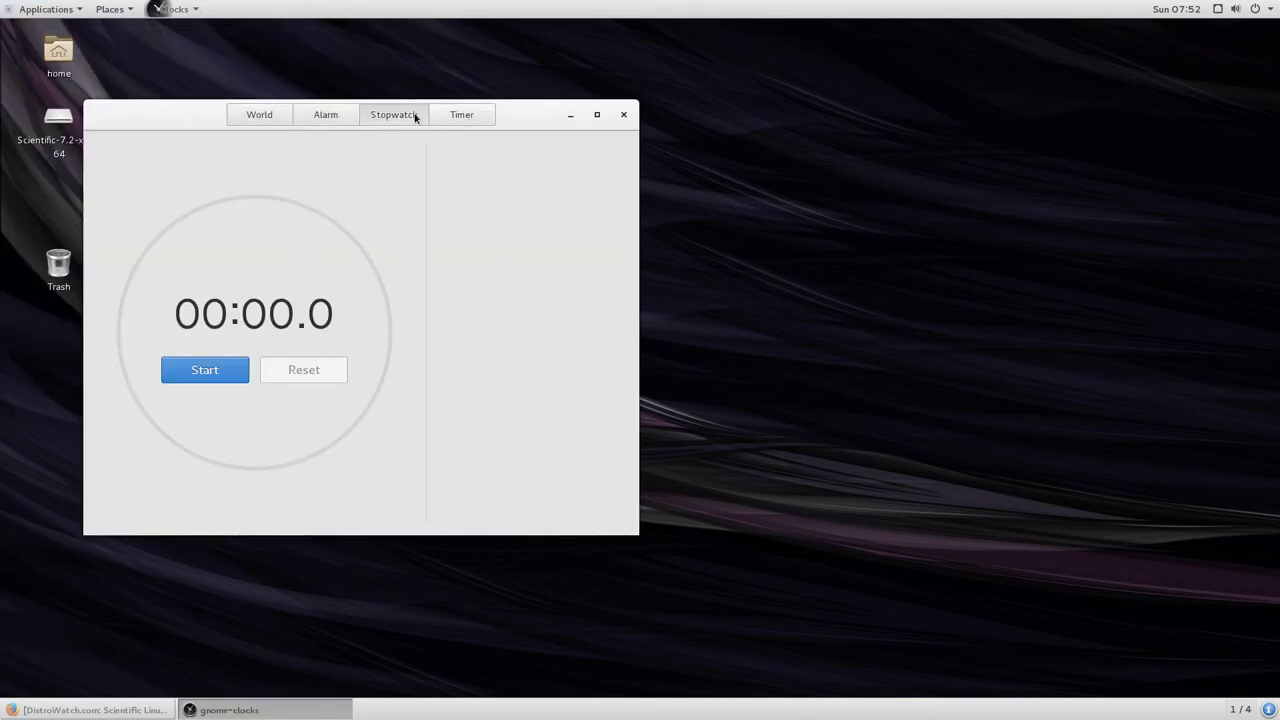
pyautogui.click(459, 115)
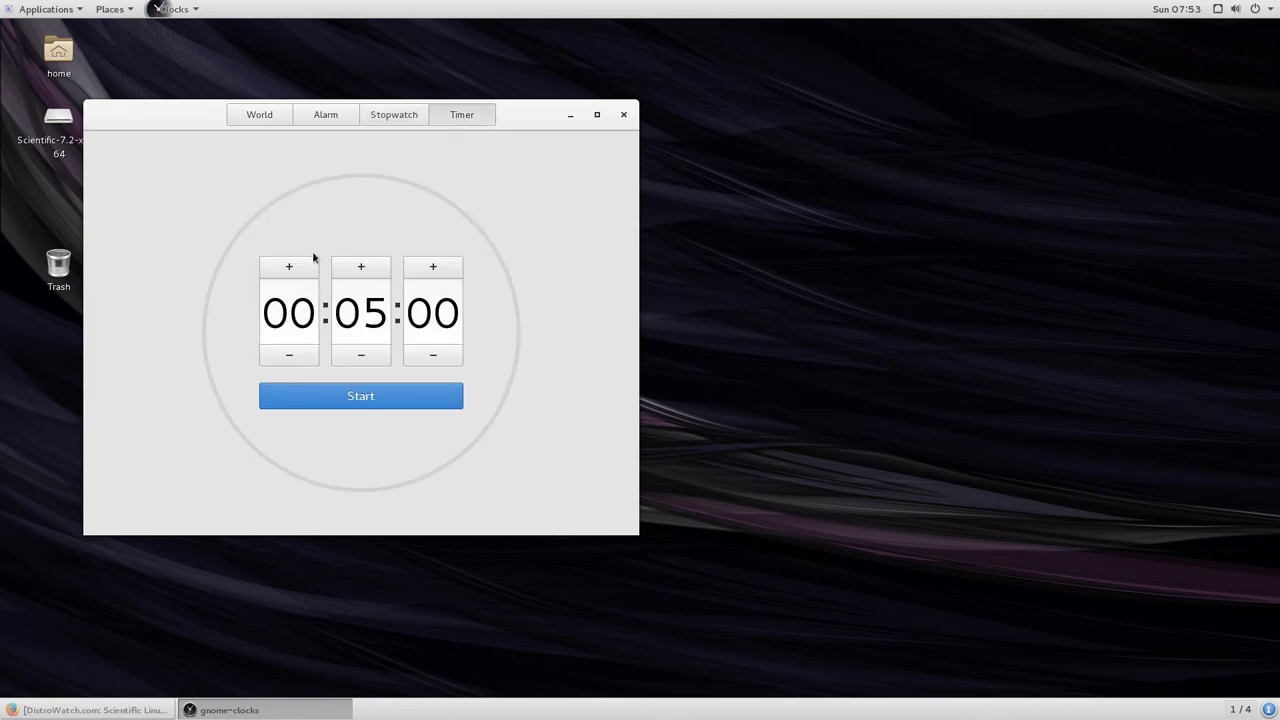
pyautogui.click(623, 116)
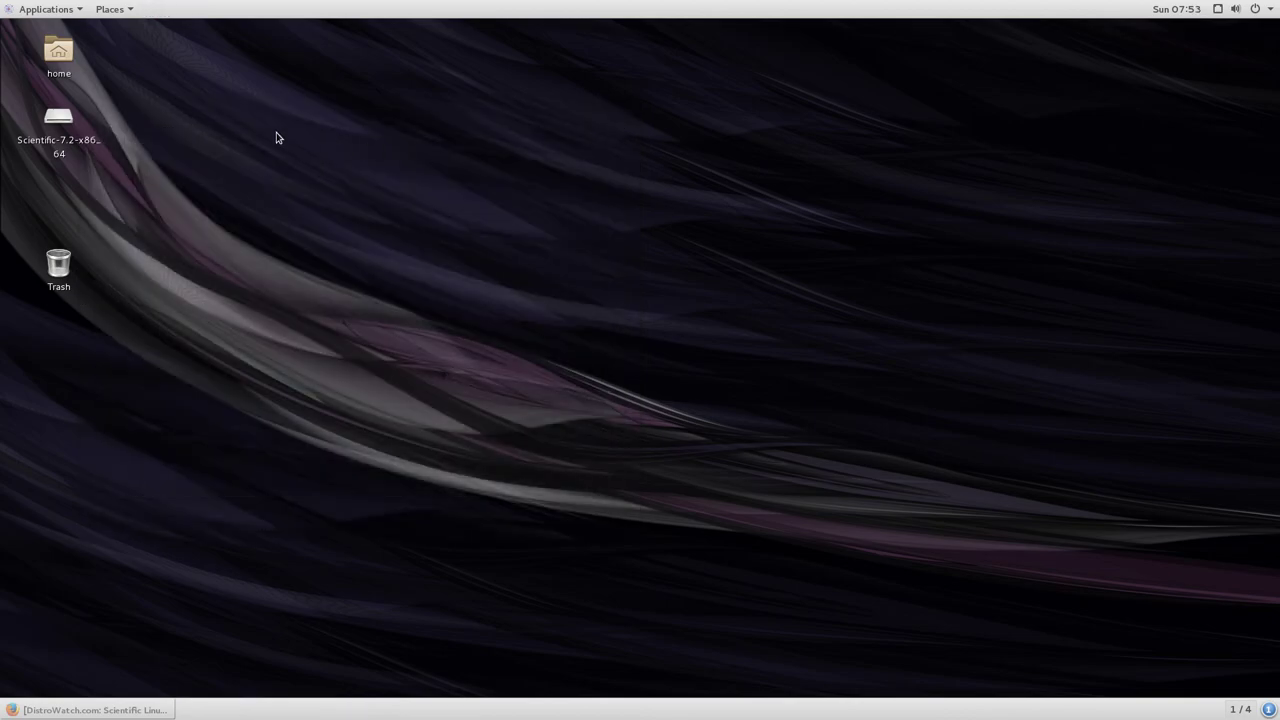
pyautogui.click(46, 9)
pyautogui.moveTo(58, 63)
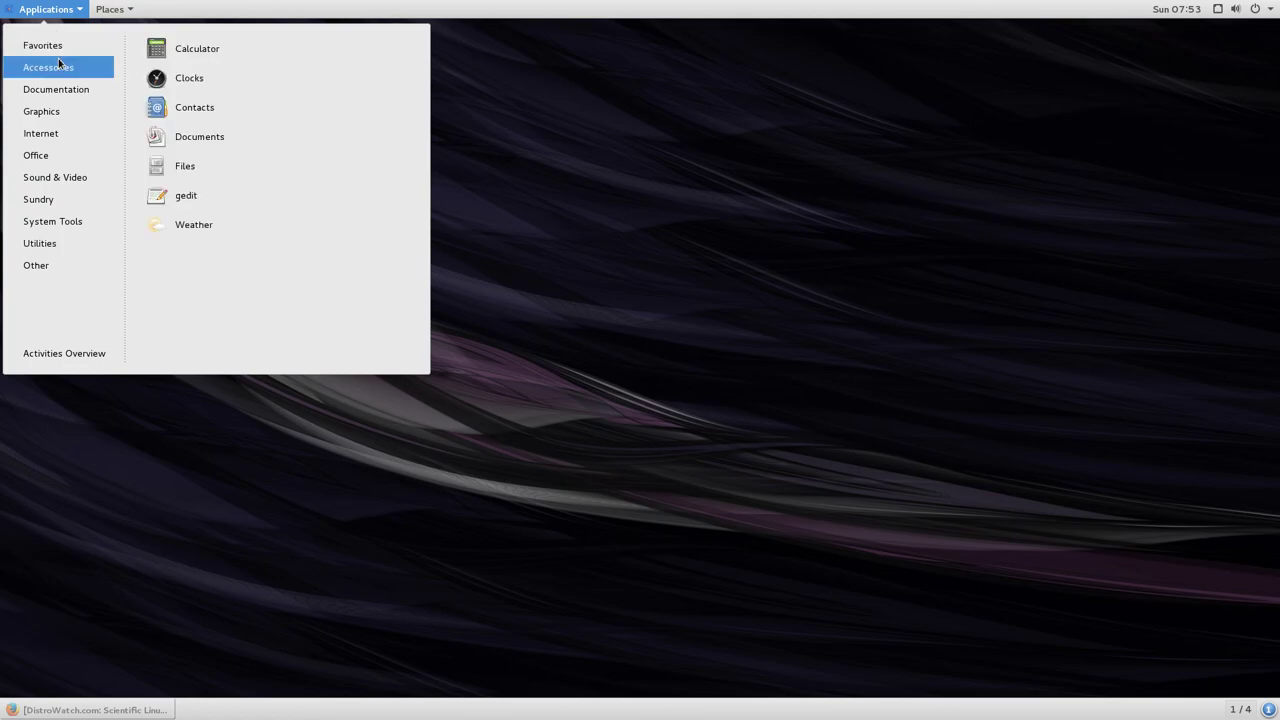
pyautogui.click(184, 114)
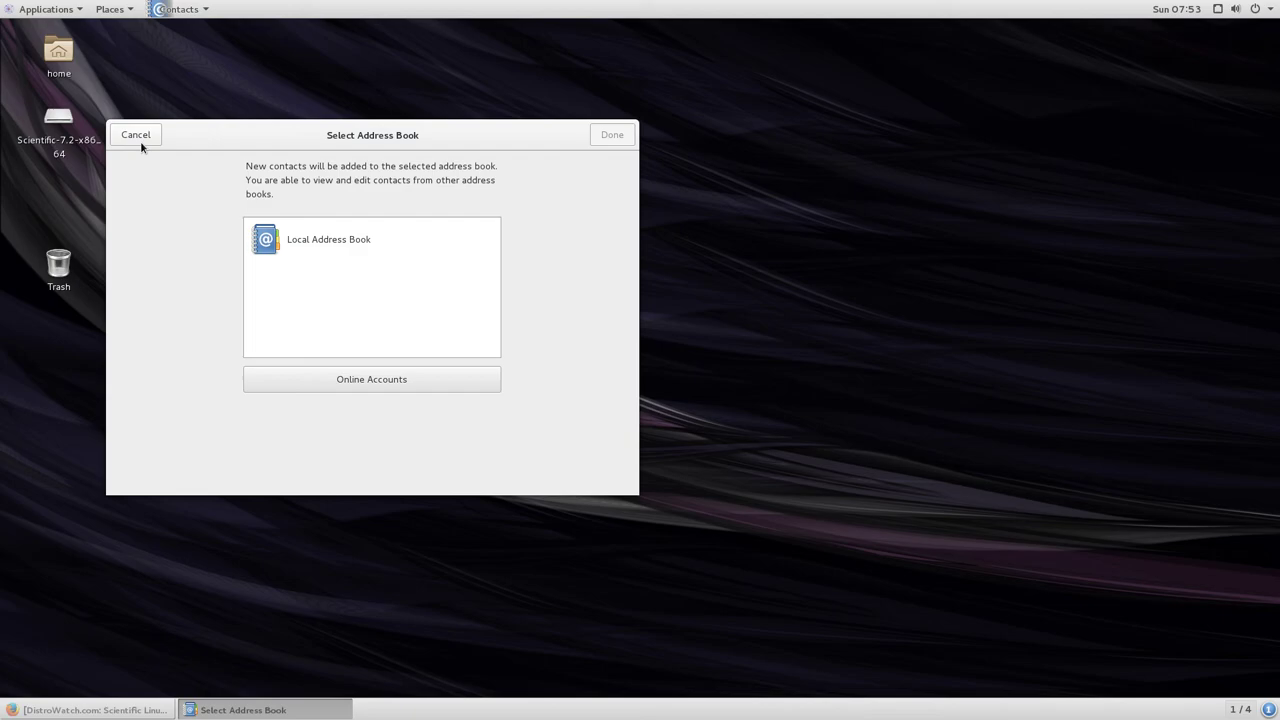
pyautogui.click(140, 141)
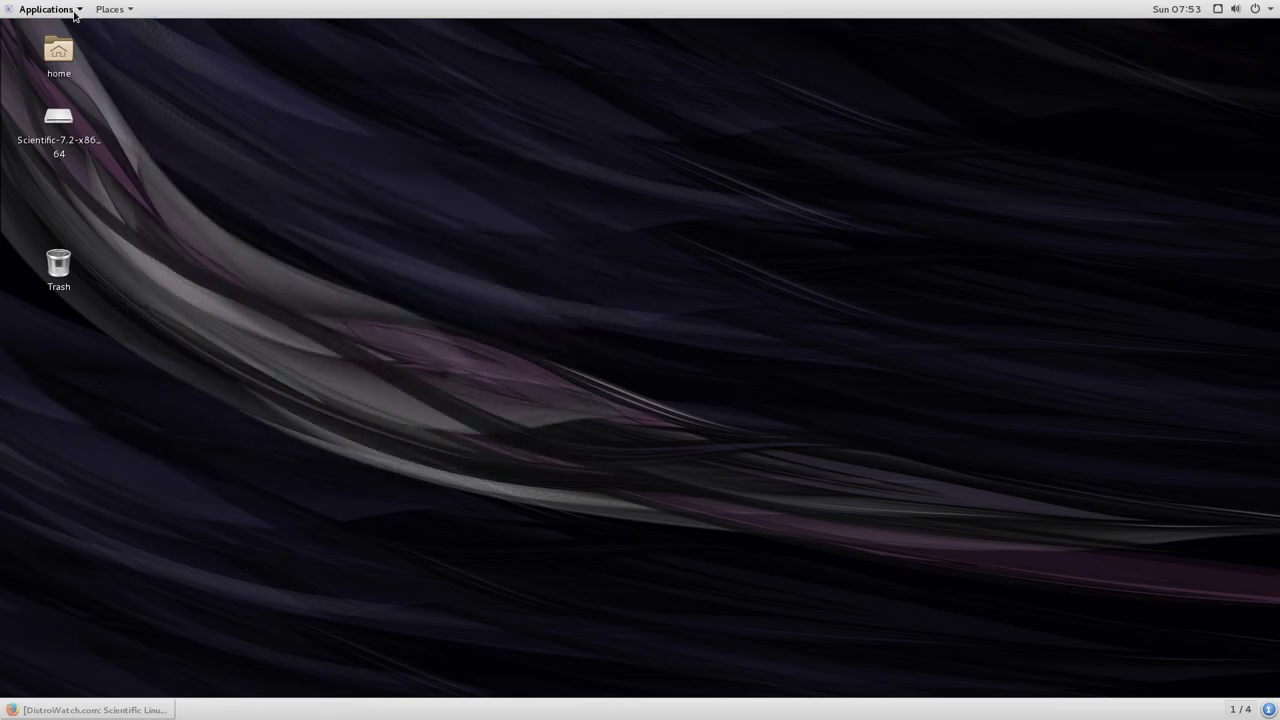
pyautogui.click(74, 14)
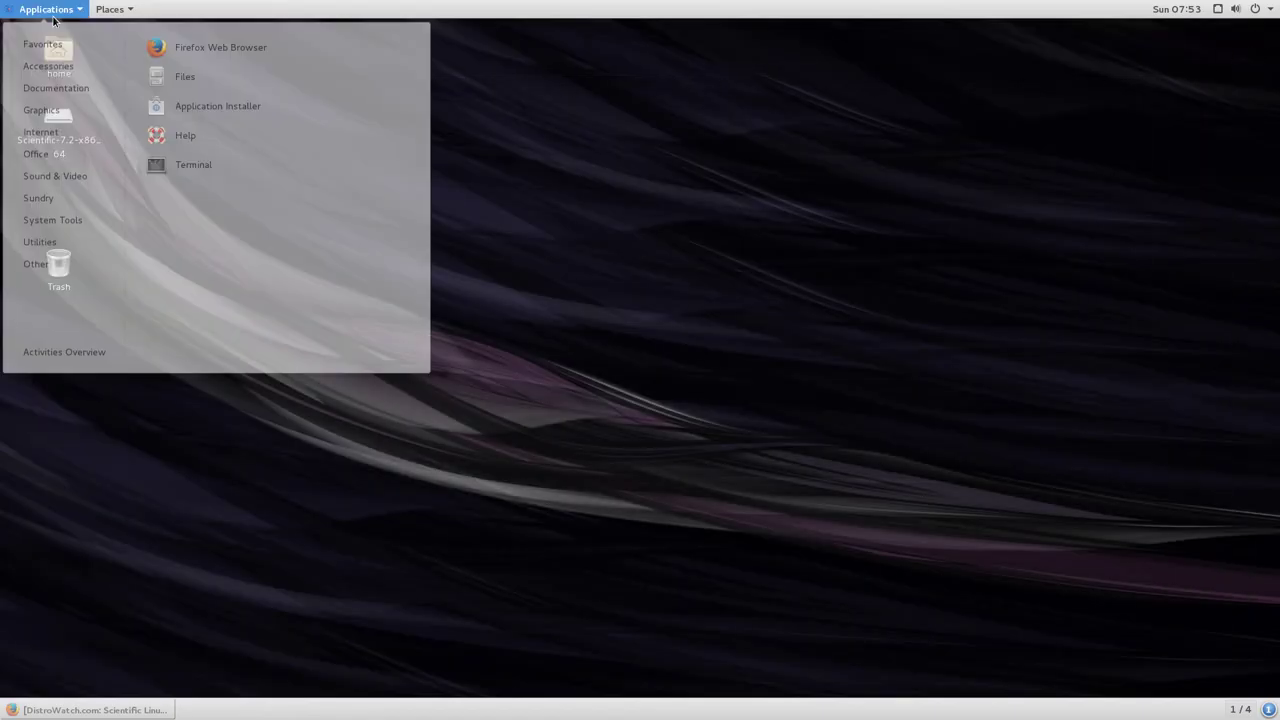
pyautogui.moveTo(58, 97)
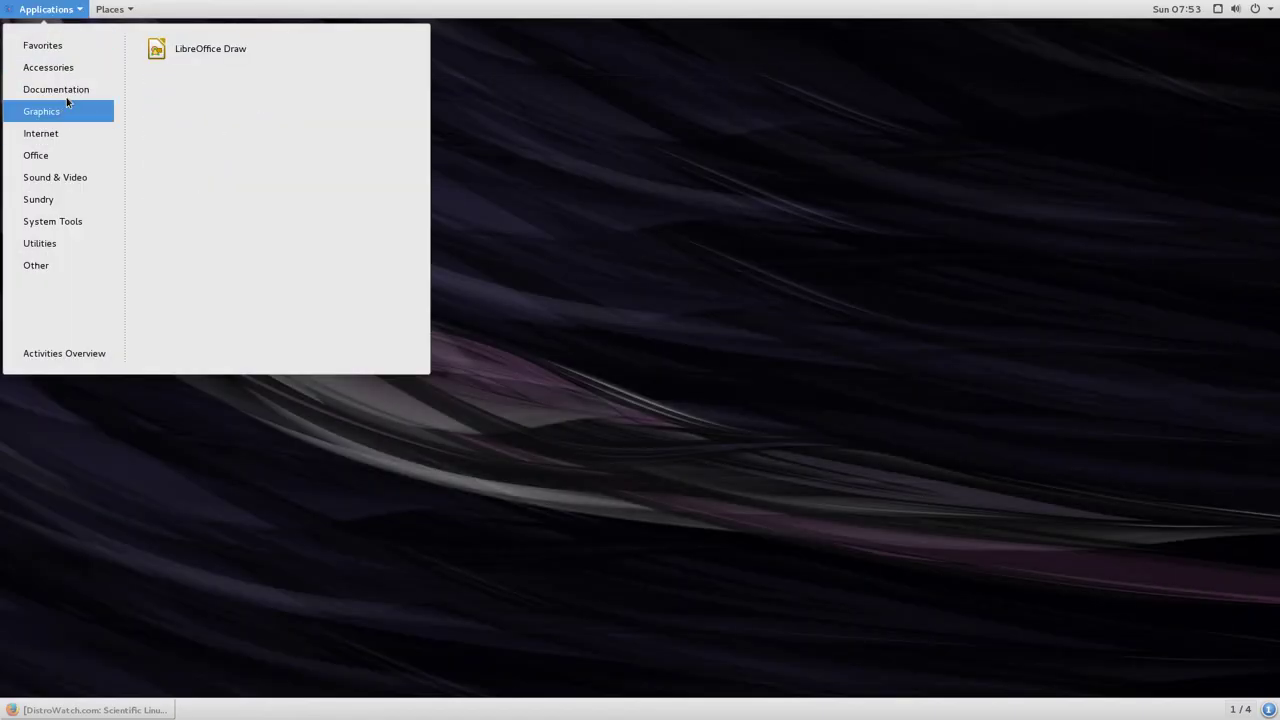
pyautogui.moveTo(69, 75)
pyautogui.click(245, 170)
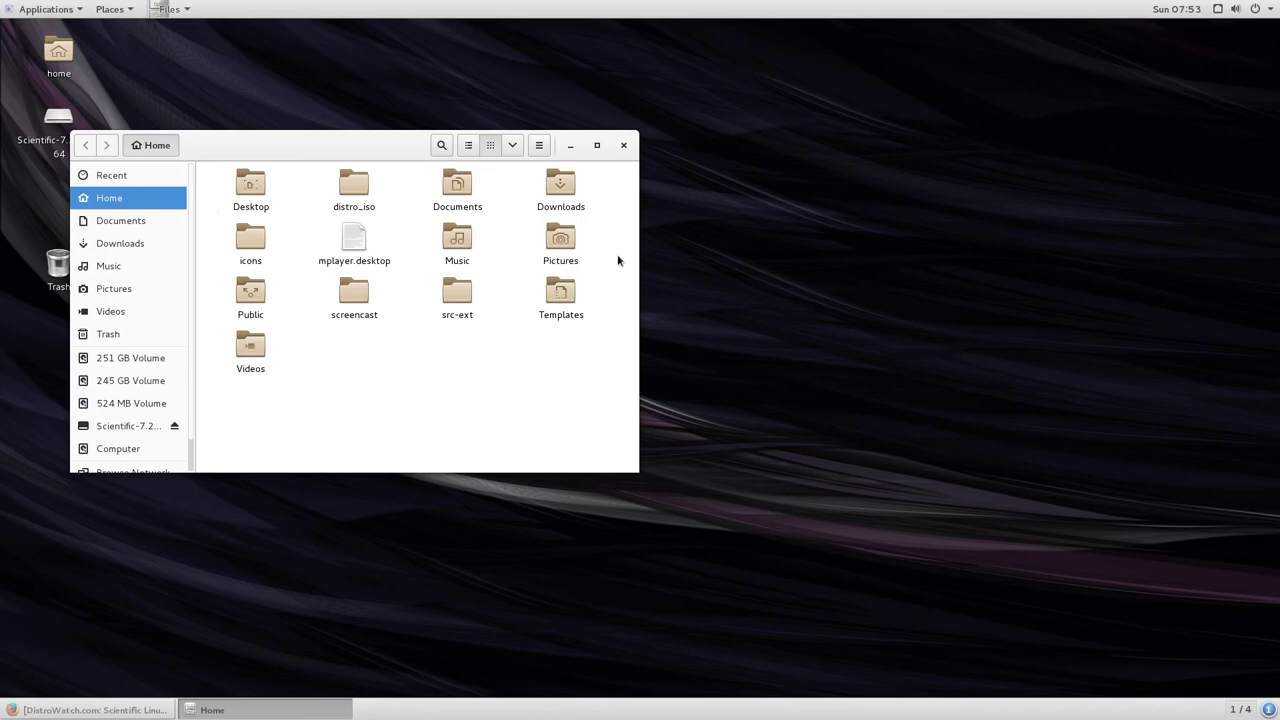
pyautogui.click(624, 145)
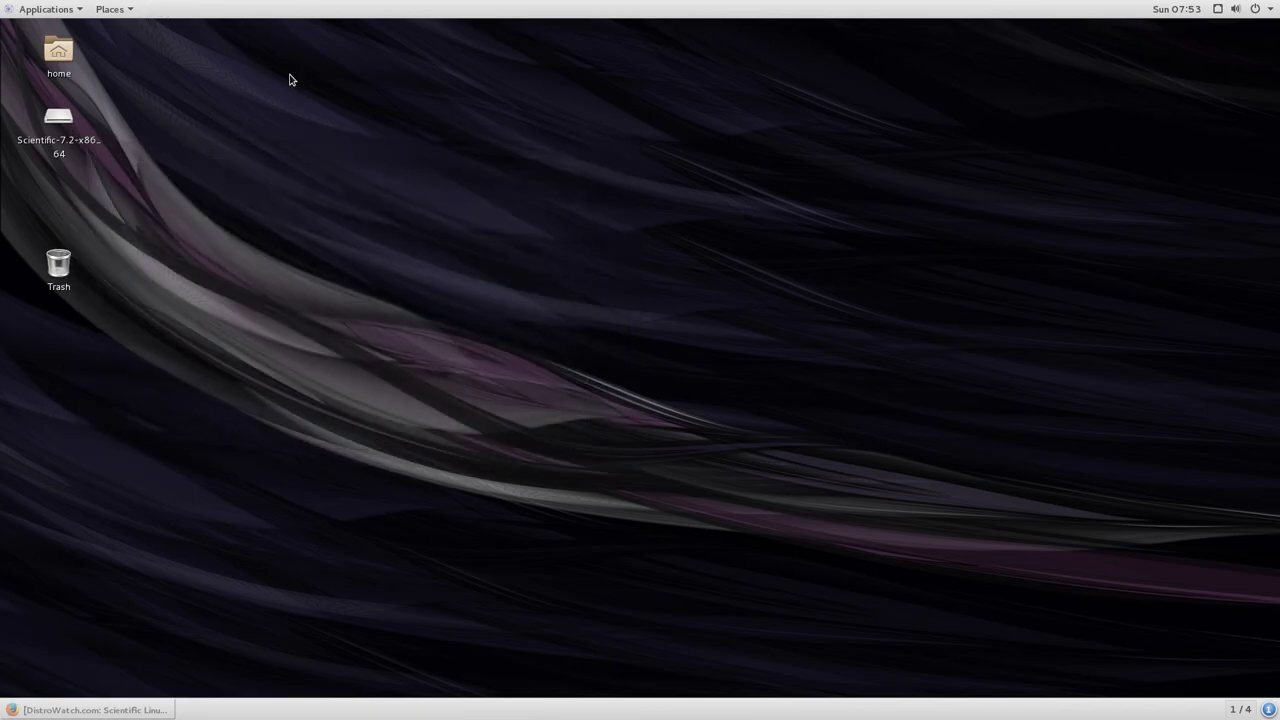
pyautogui.click(46, 9)
pyautogui.moveTo(48, 67)
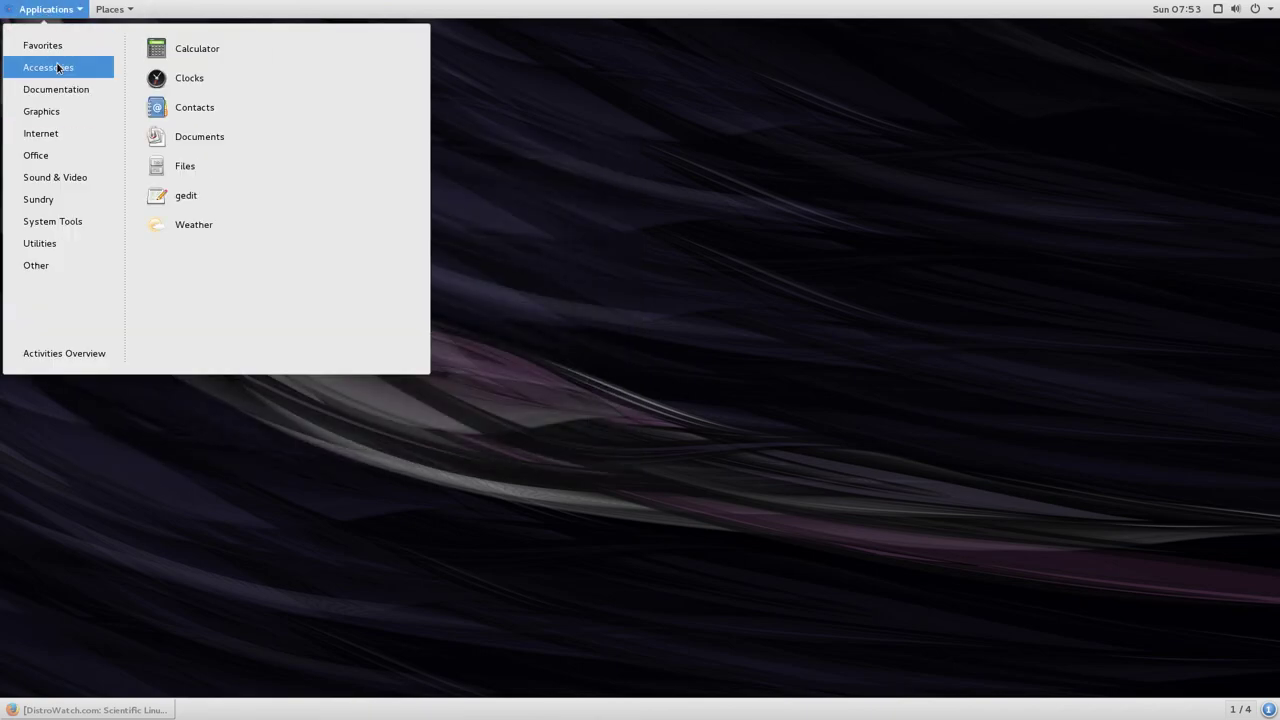
pyautogui.click(222, 196)
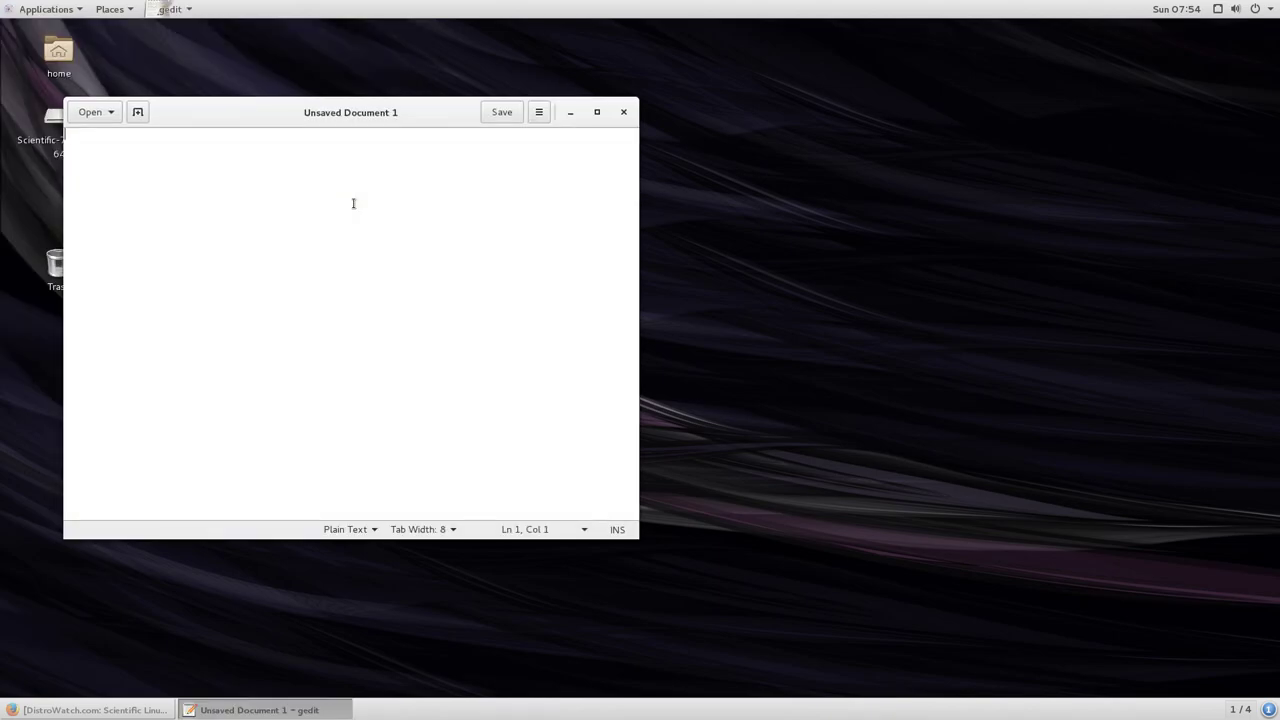
pyautogui.moveTo(403, 106); pyautogui.dragTo(622, 97)
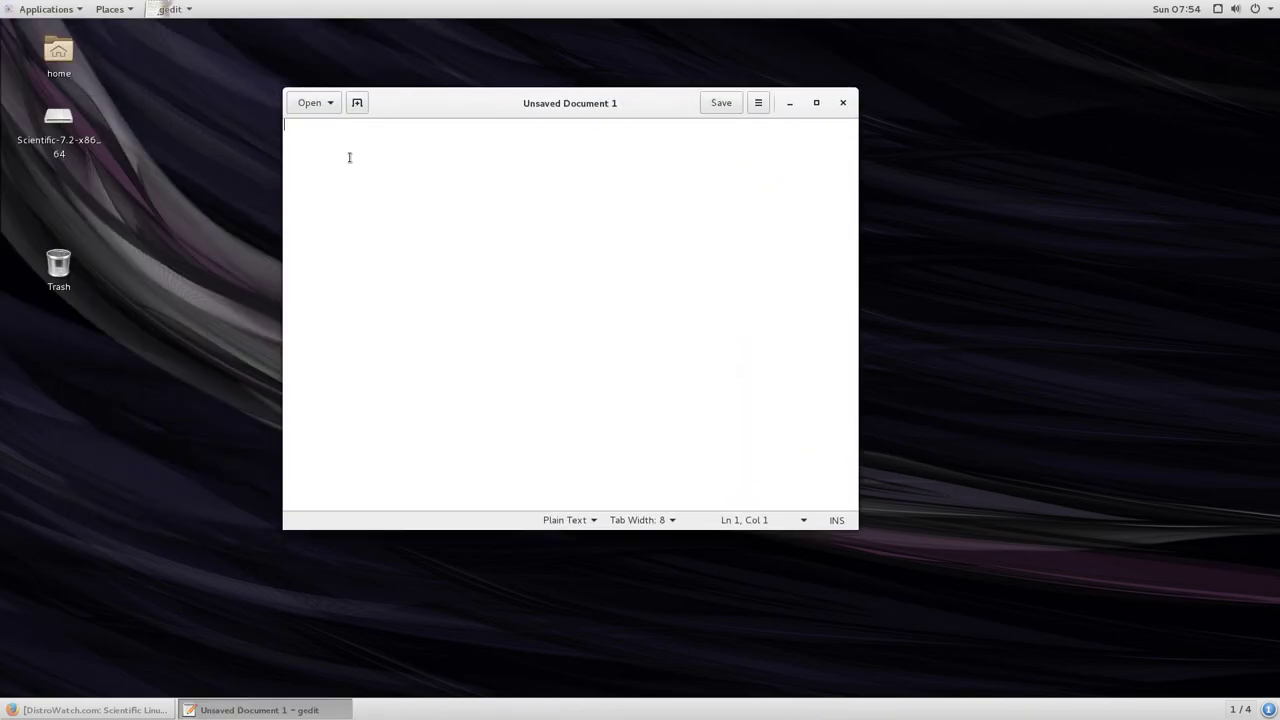
pyautogui.click(843, 104)
pyautogui.click(46, 9)
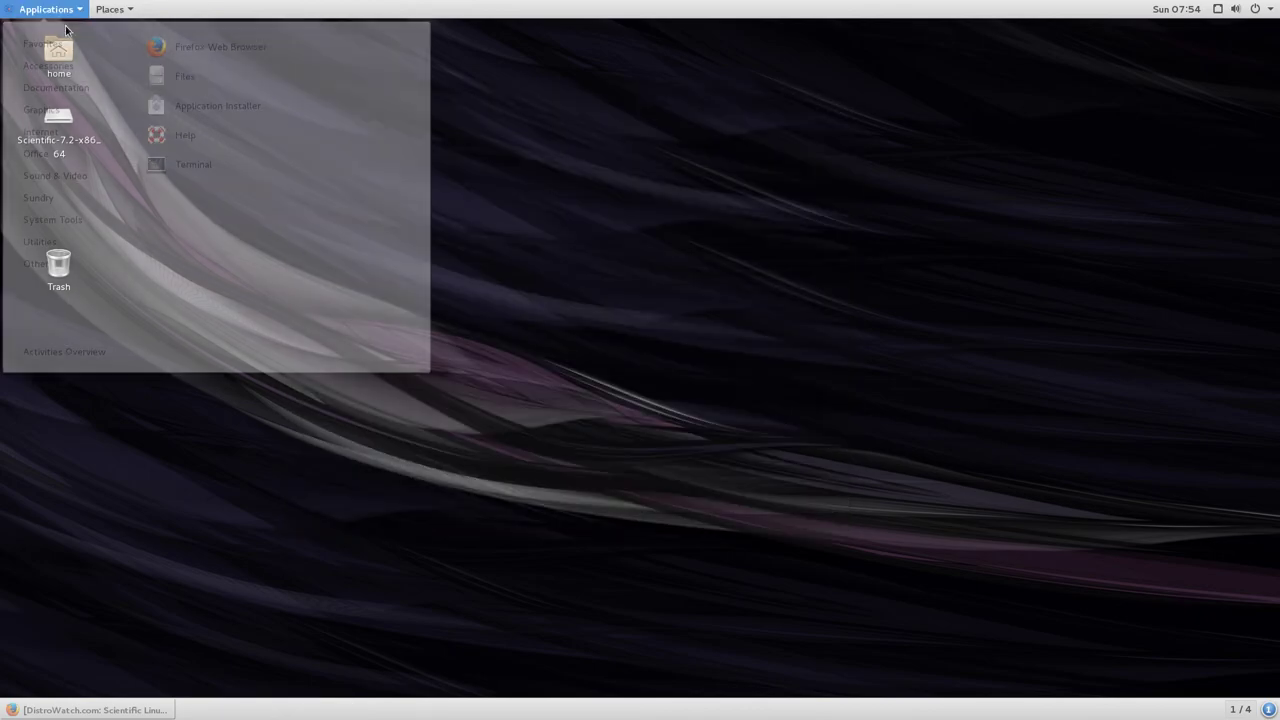
pyautogui.click(180, 166)
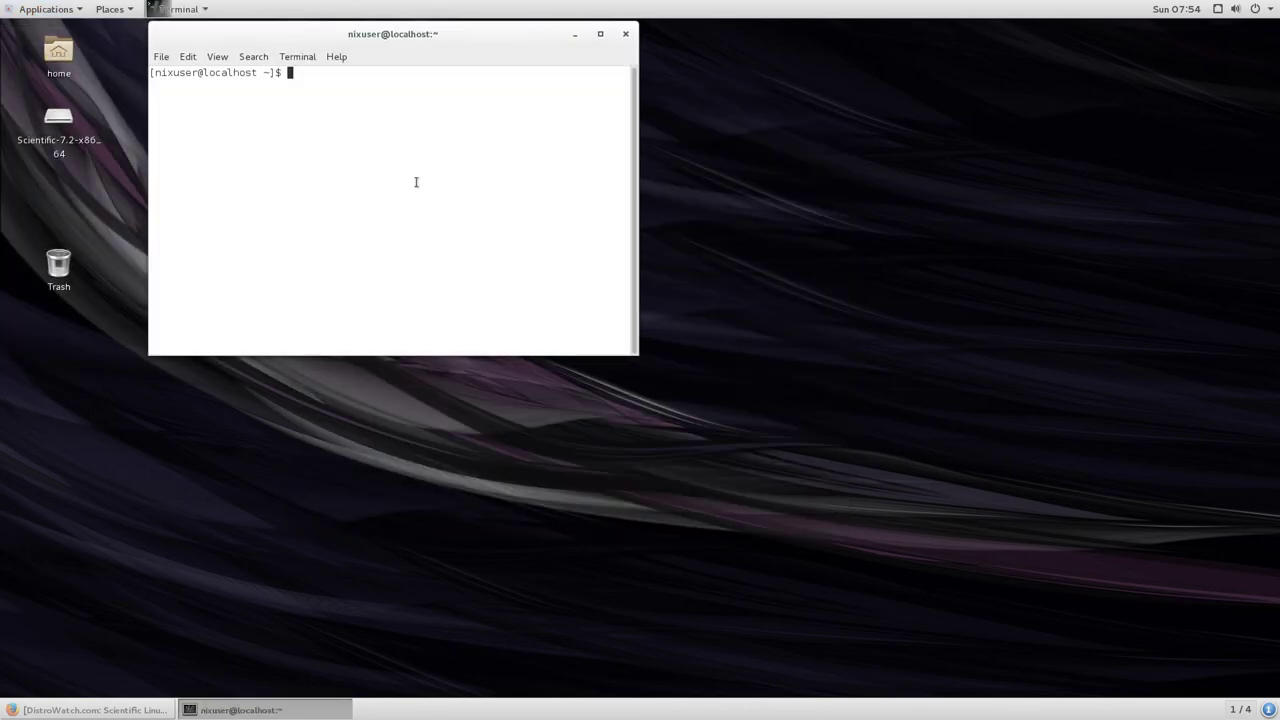
pyautogui.write('vim ')
pyautogui.write('/boot/bo')
pyautogui.press('BackSpace')
pyautogui.press('BackSpace')
pyautogui.write('g')
pyautogui.press('Tab')
pyautogui.write('grub')
pyautogui.press('BackSpace')
pyautogui.press('BackSpace')
pyautogui.press('BackSpace')
pyautogui.press('BackSpace')
pyautogui.press('BackSpace')
pyautogui.press('BackSpace')
pyautogui.press('BackSpace')
pyautogui.press('BackSpace')
pyautogui.press('BackSpace')
pyautogui.press('BackSpace')
pyautogui.press('BackSpace')
pyautogui.press('BackSpace')
pyautogui.press('BackSpace')
pyautogui.press('BackSpace')
pyautogui.write('toc')
pyautogui.press('BackSpace')
pyautogui.write('uch fi')
pyautogui.hotkey('ctrl', 'c')
pyautogui.write('vim file')
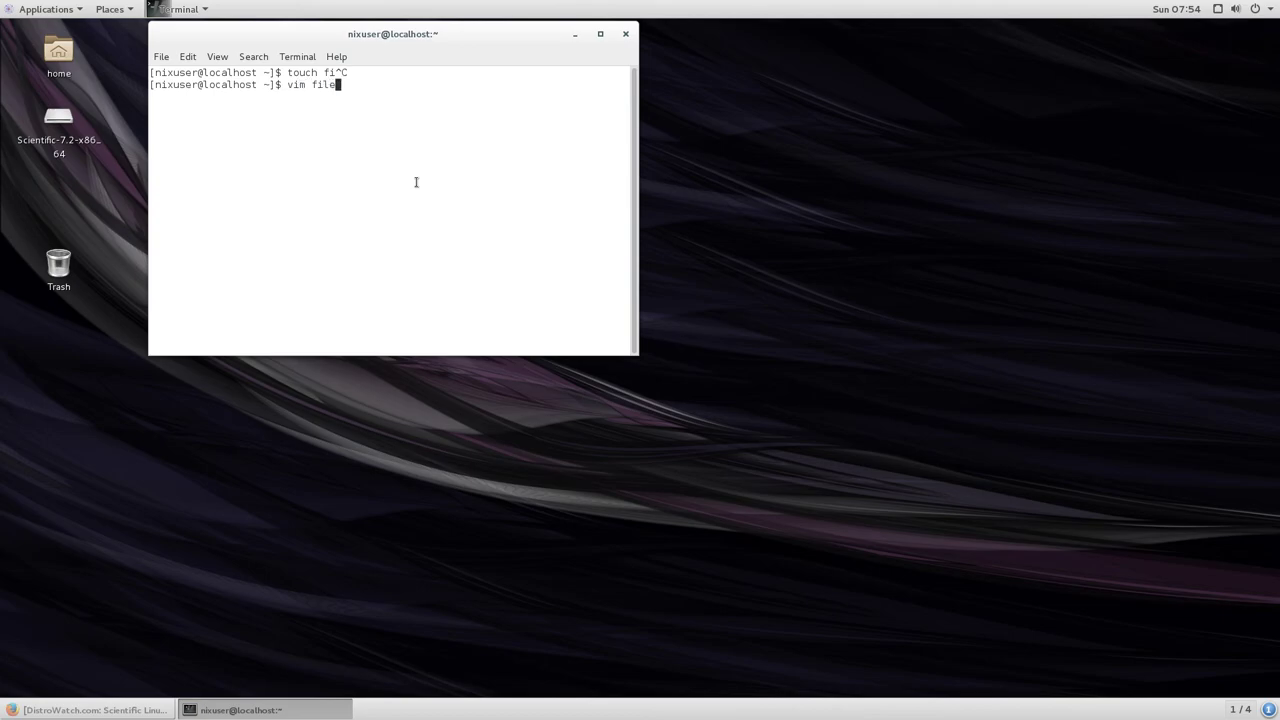
pyautogui.press('Return')
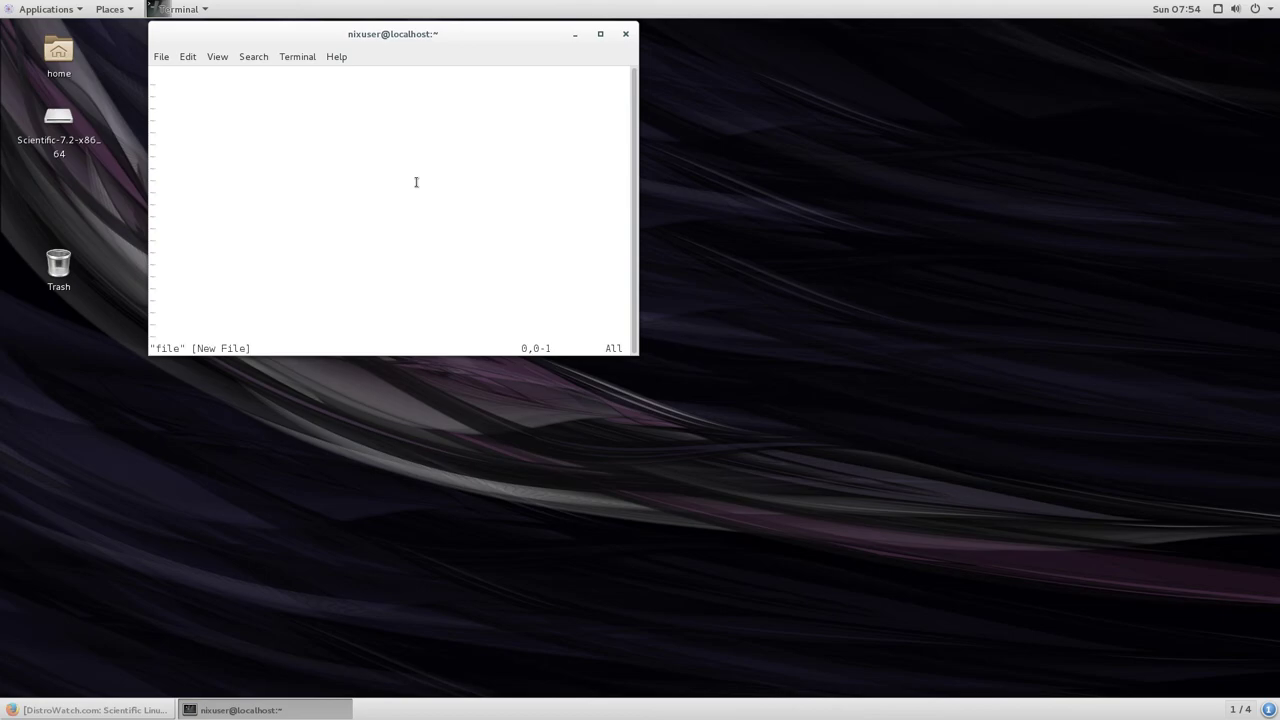
pyautogui.write(':q')
pyautogui.press('Return')
pyautogui.write('which vim')
pyautogui.press('Return')
pyautogui.write('ls -l ')
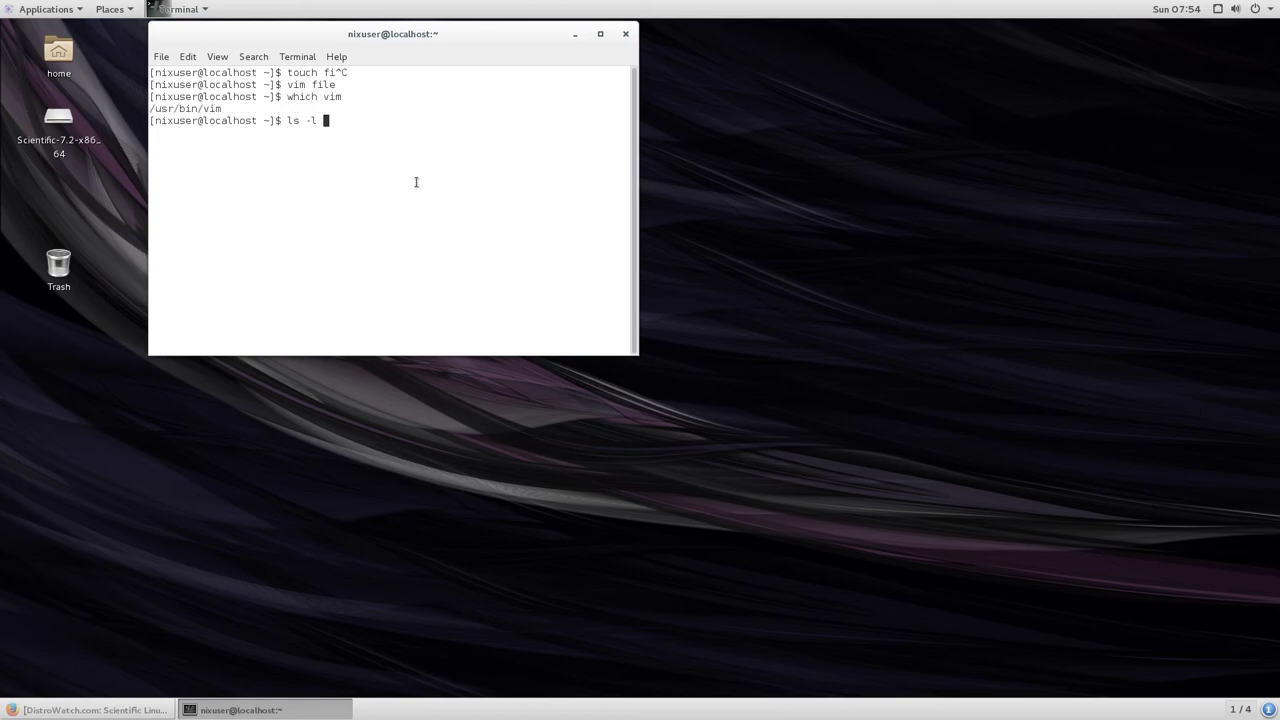
pyautogui.write('$(!!)')
pyautogui.press('Return')
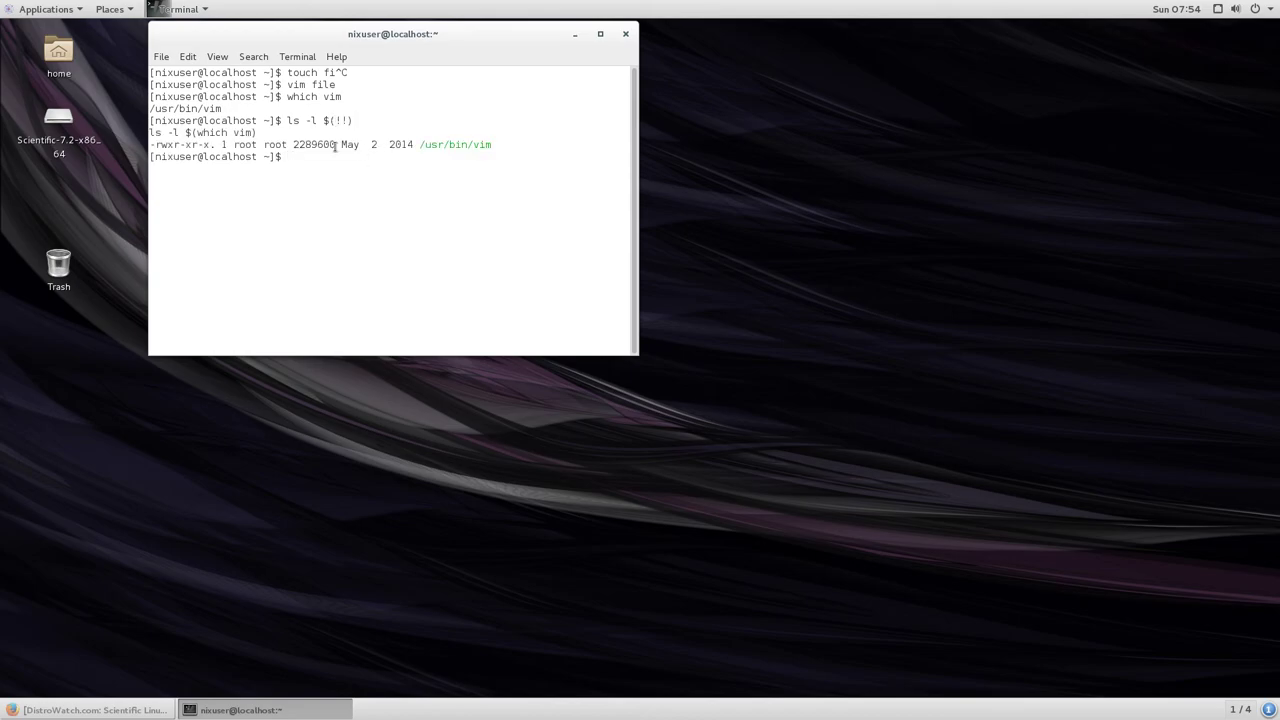
pyautogui.doubleClick(455, 144)
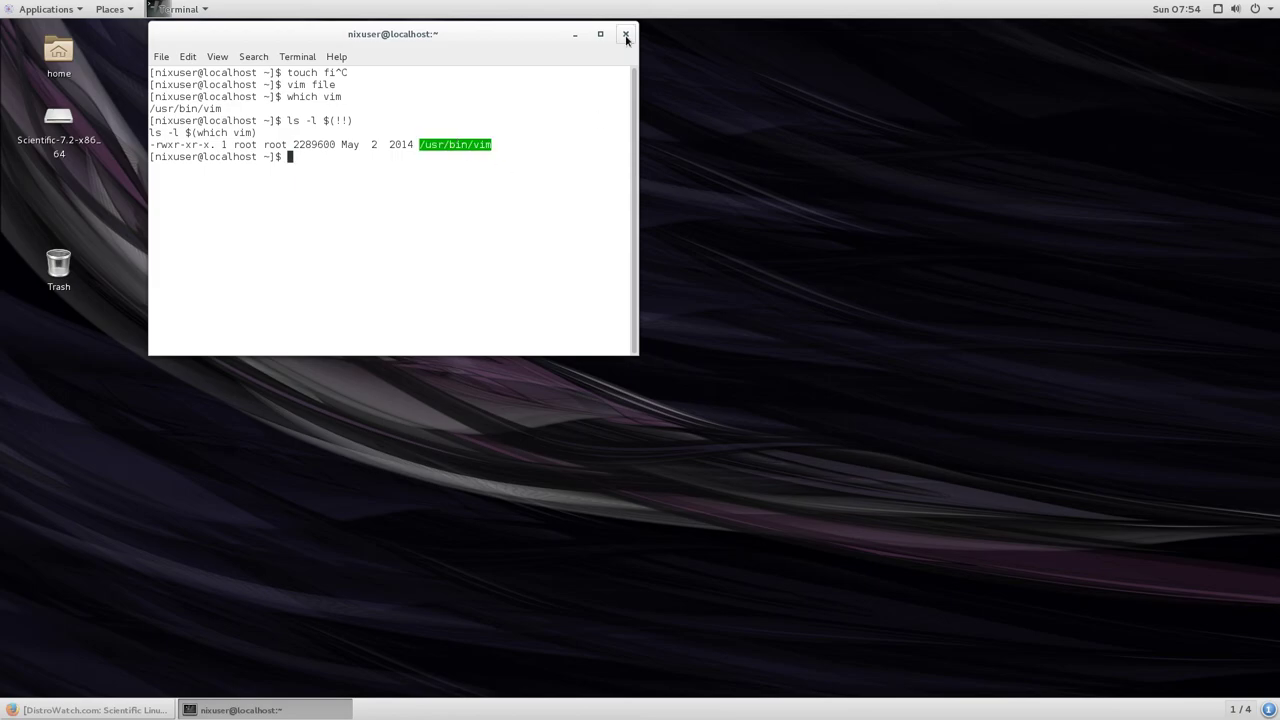
pyautogui.click(626, 36)
# Launch Weather and set the location to Perth, Western Australia, Australia
pyautogui.click(46, 12)
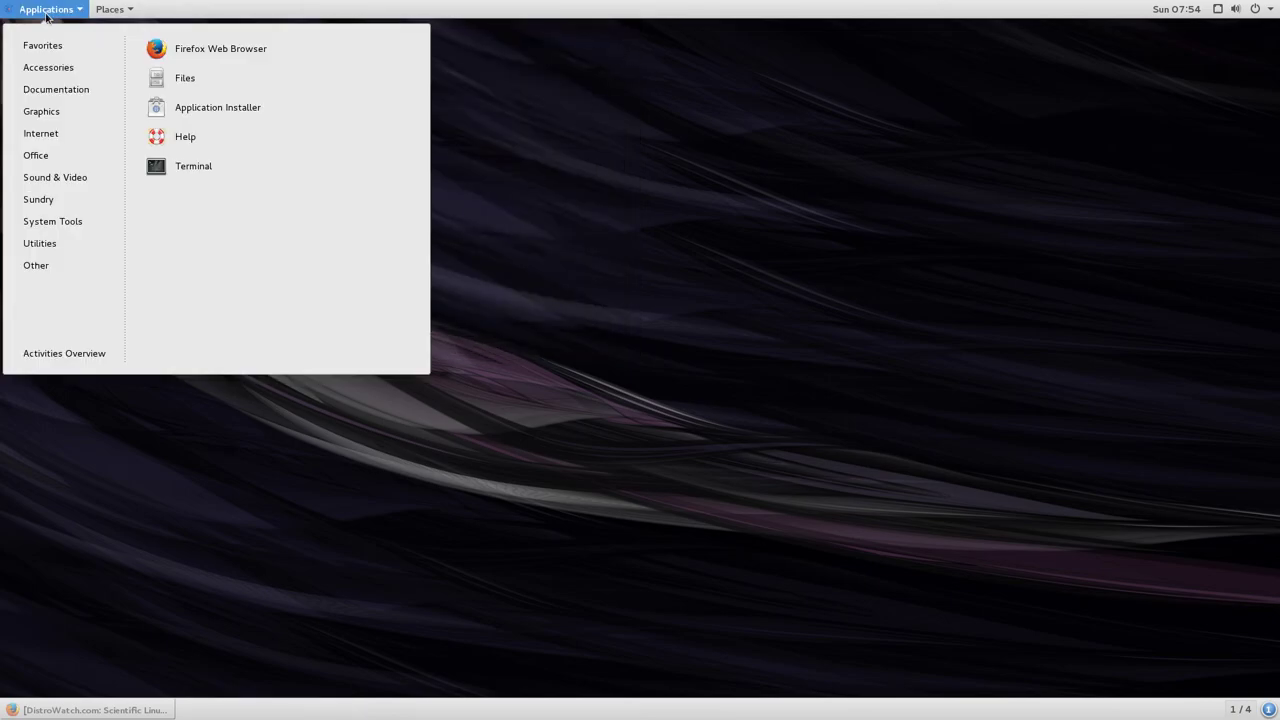
pyautogui.moveTo(70, 68)
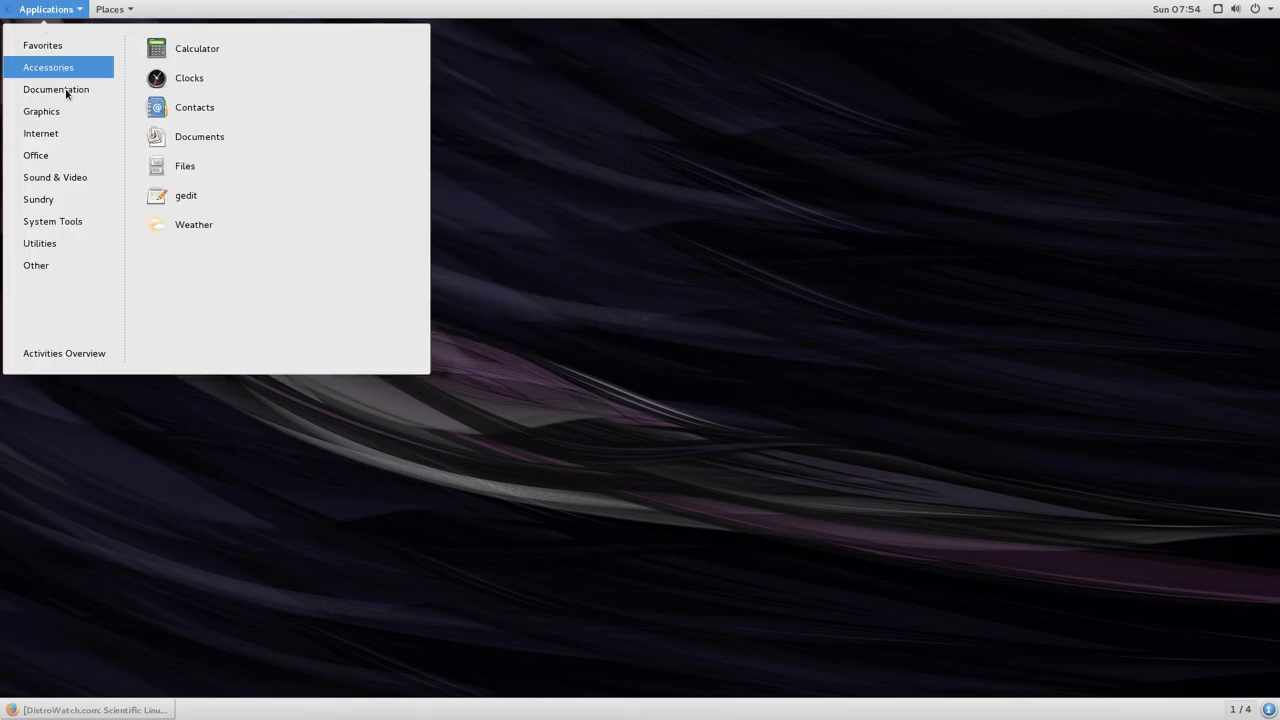
pyautogui.click(188, 226)
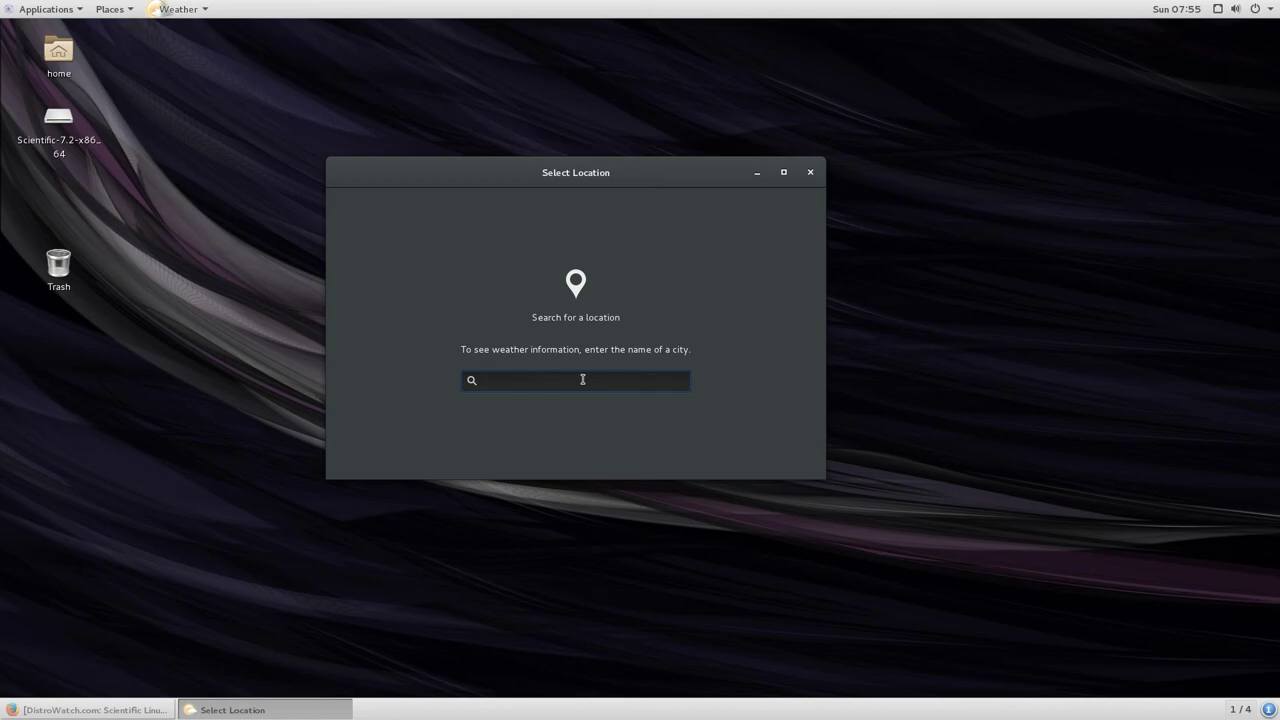
pyautogui.write('Perth, West')
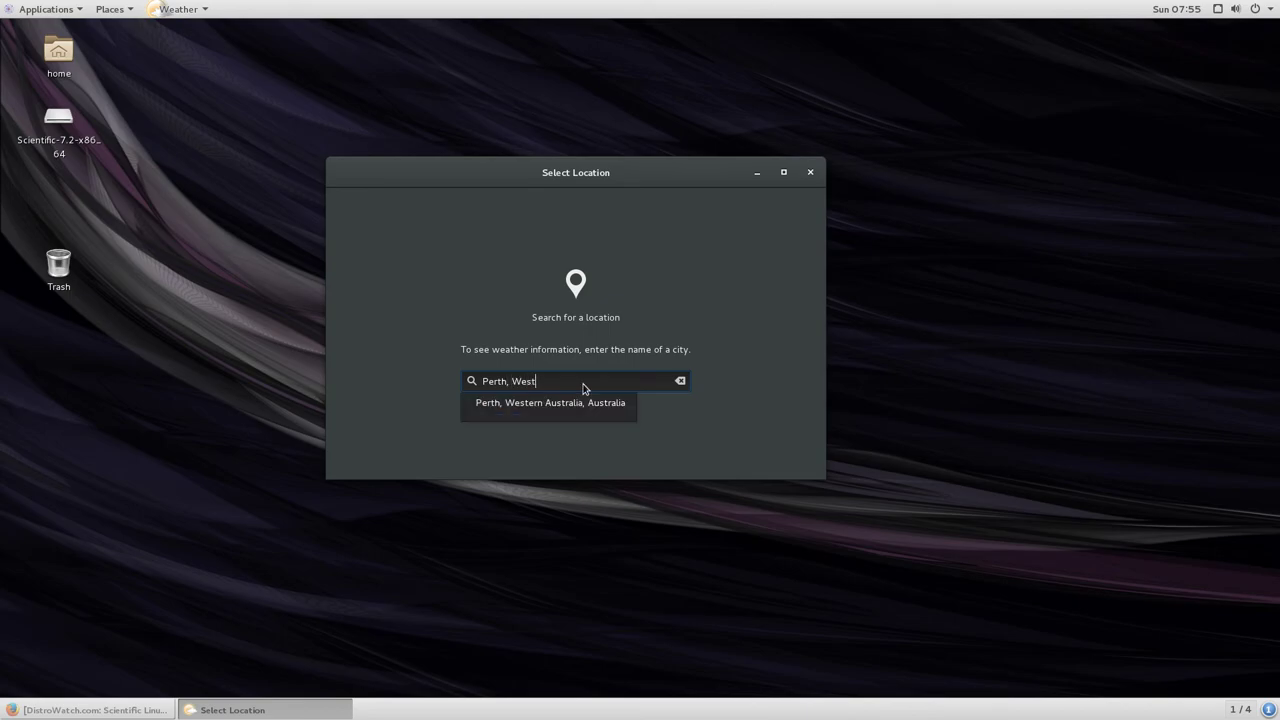
pyautogui.click(576, 403)
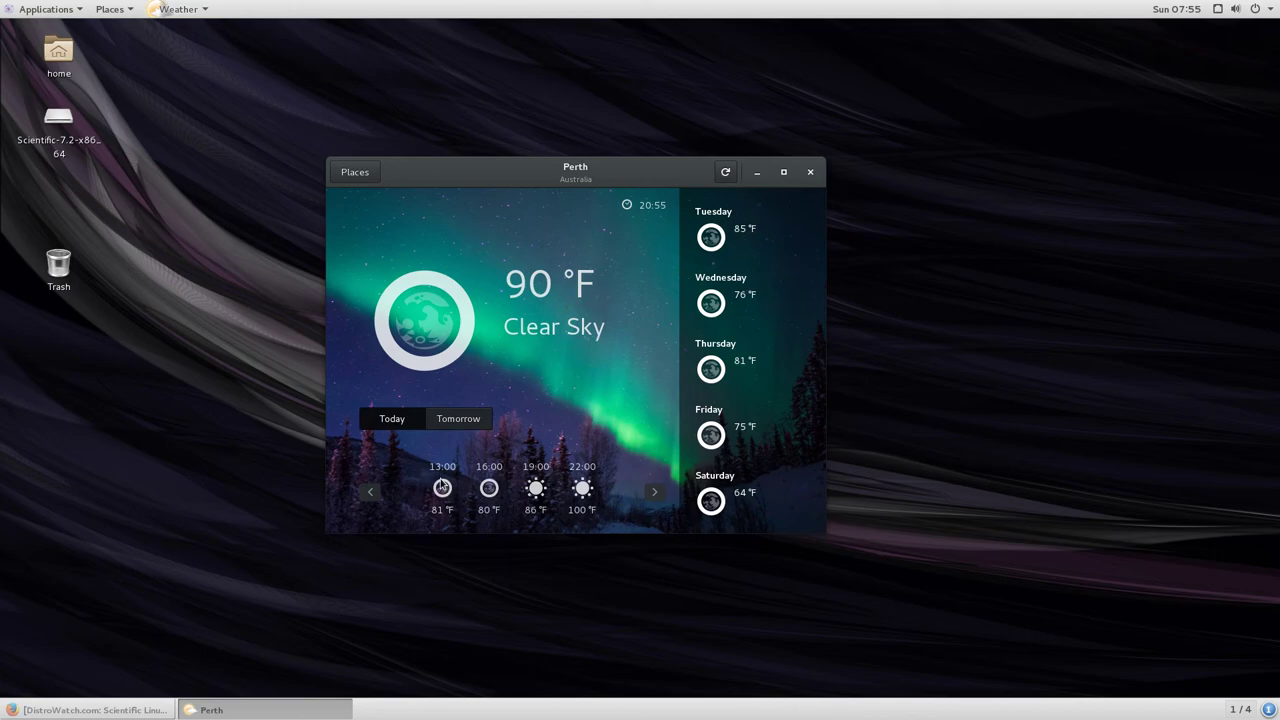
# Switch the Weather temperature unit to Celsius
pyautogui.click(203, 5)
pyautogui.click(250, 68)
pyautogui.click(243, 94)
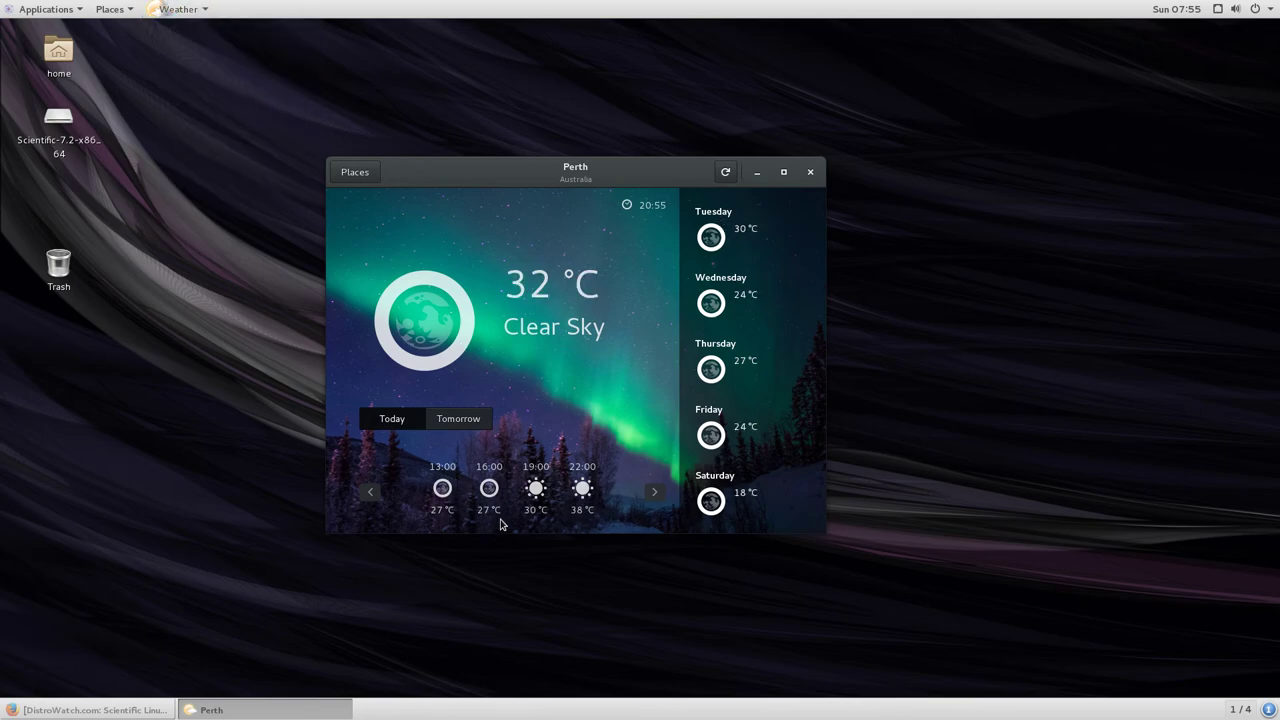
# Close Weather and open the Scientific Linux 7.2 Release Notes from Documentation
pyautogui.click(810, 174)
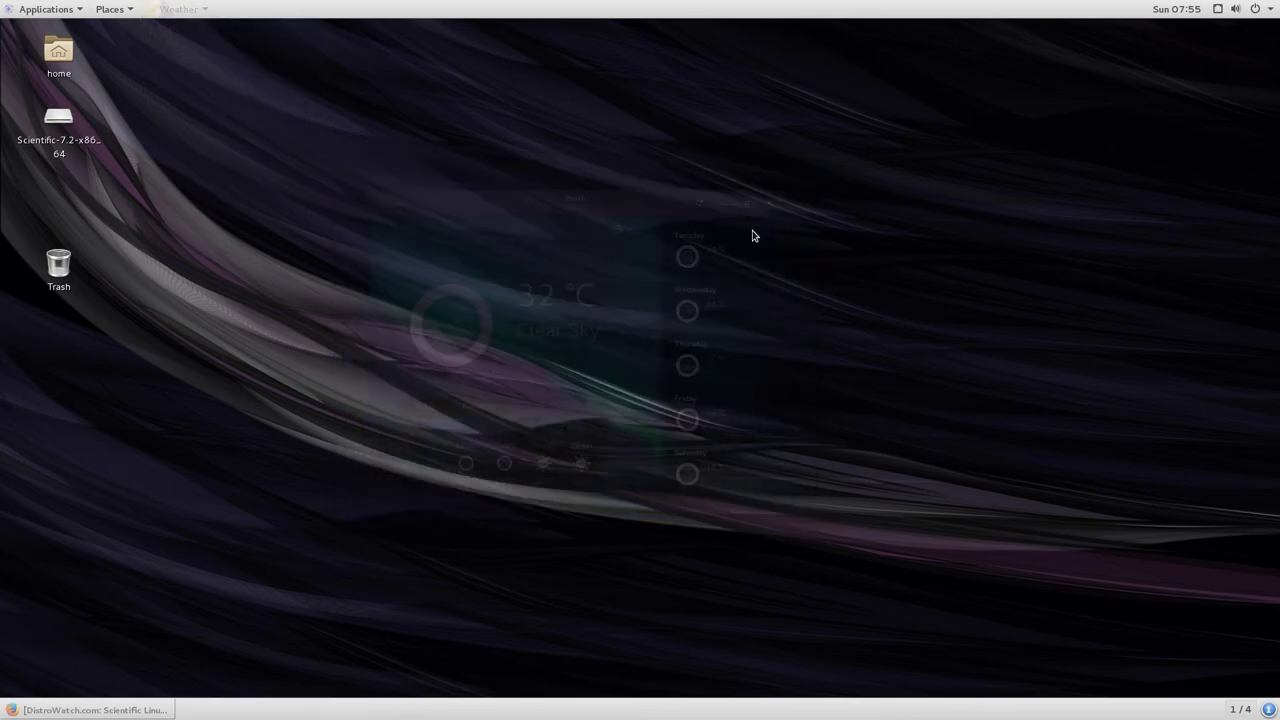
pyautogui.click(71, 8)
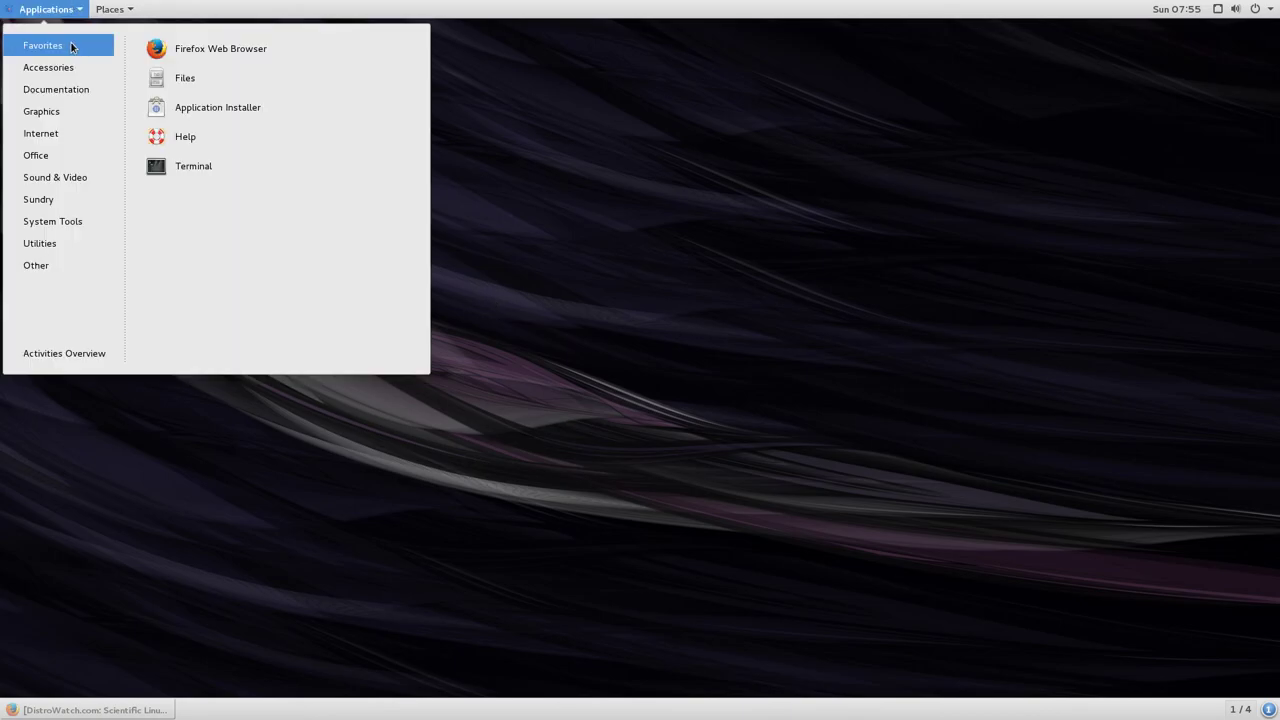
pyautogui.moveTo(82, 72)
pyautogui.moveTo(46, 97)
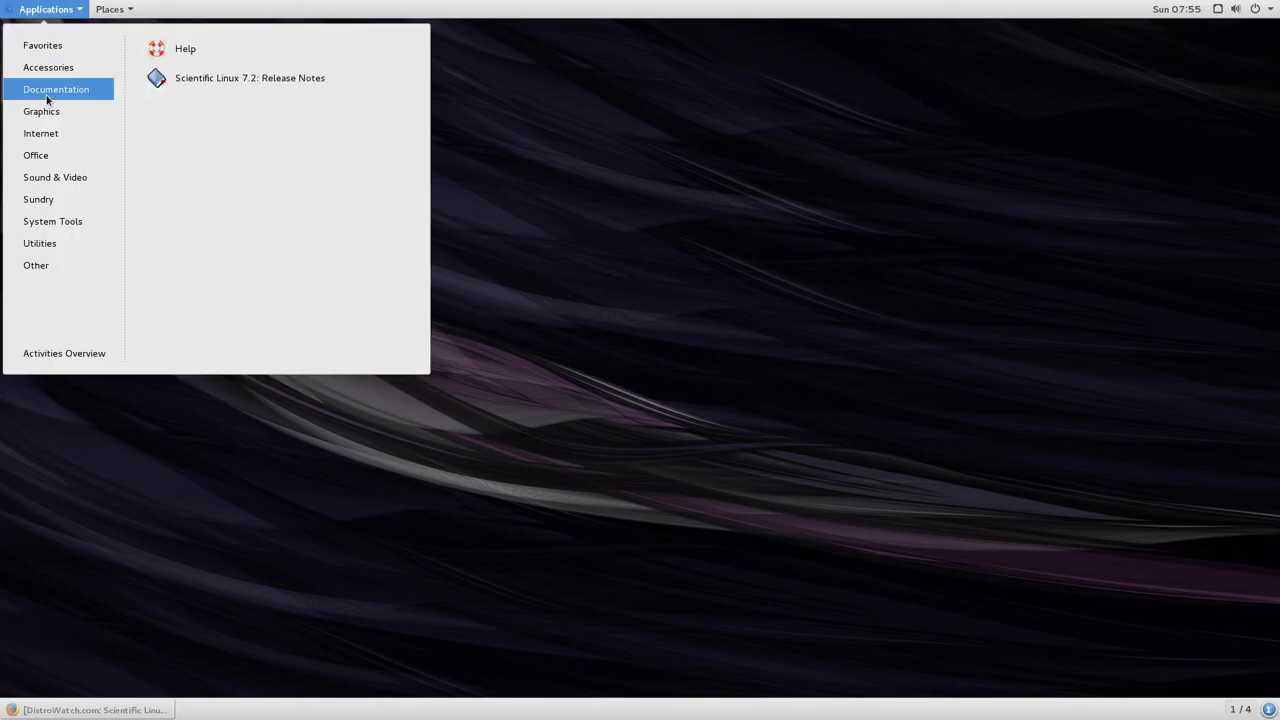
pyautogui.click(255, 77)
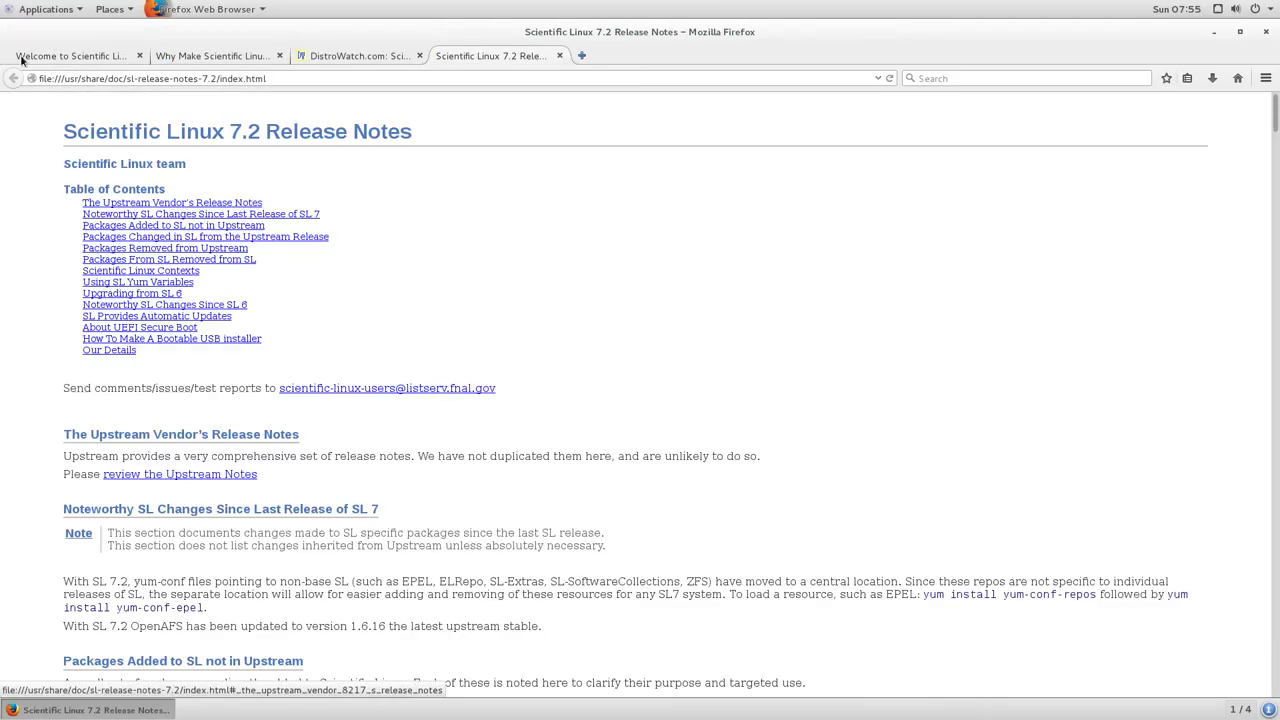
# Select the release notes address, scroll the page, then minimize Firefox
pyautogui.click(94, 79)
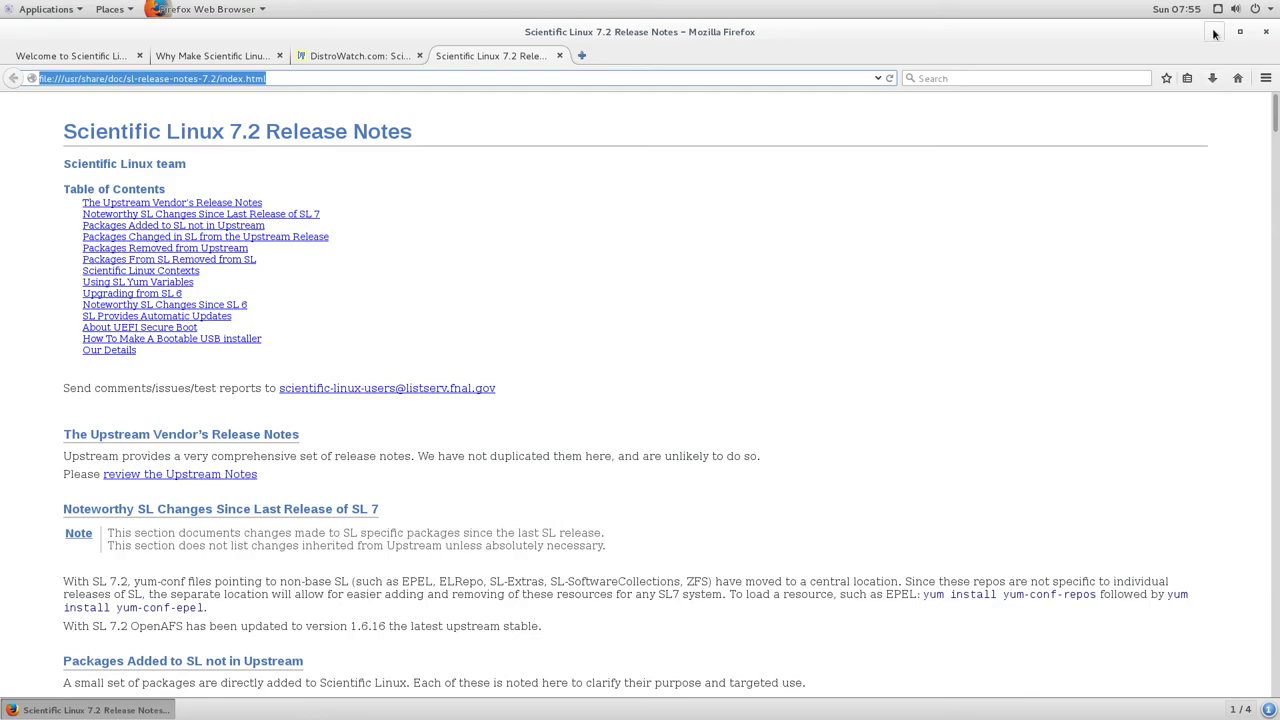
pyautogui.scroll(-7, 992, 214)
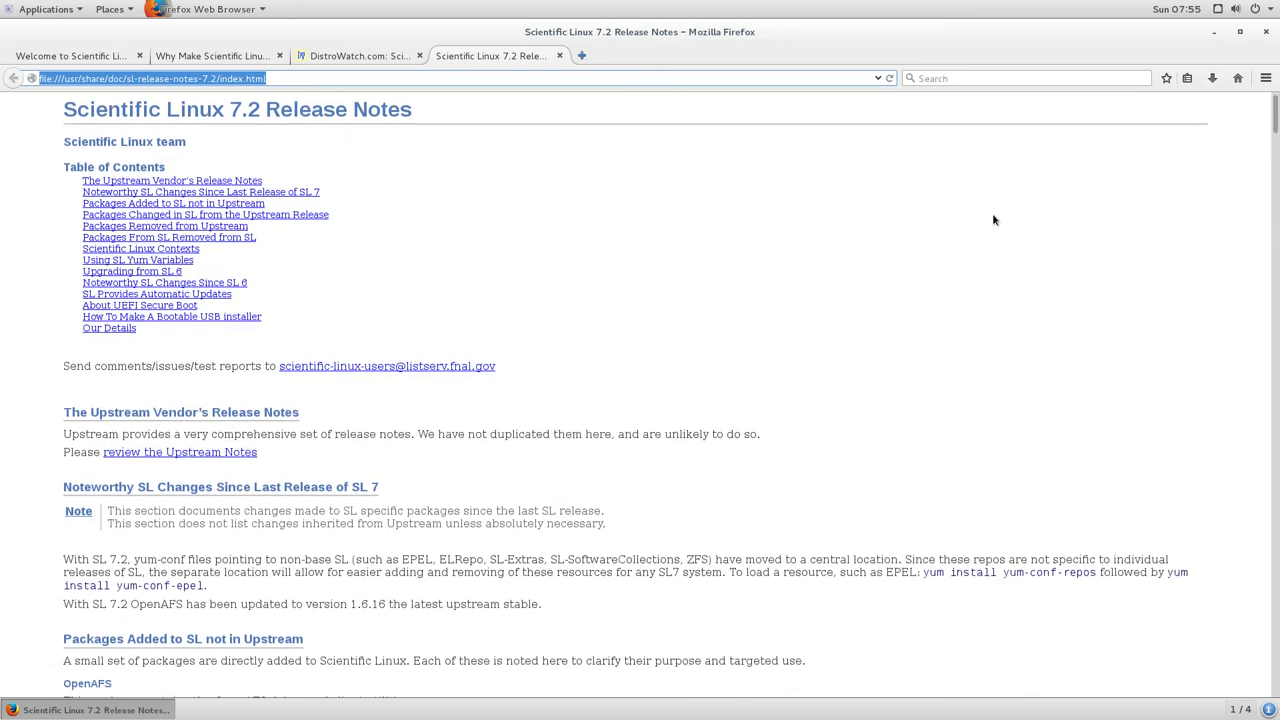
pyautogui.scroll(6, 993, 218)
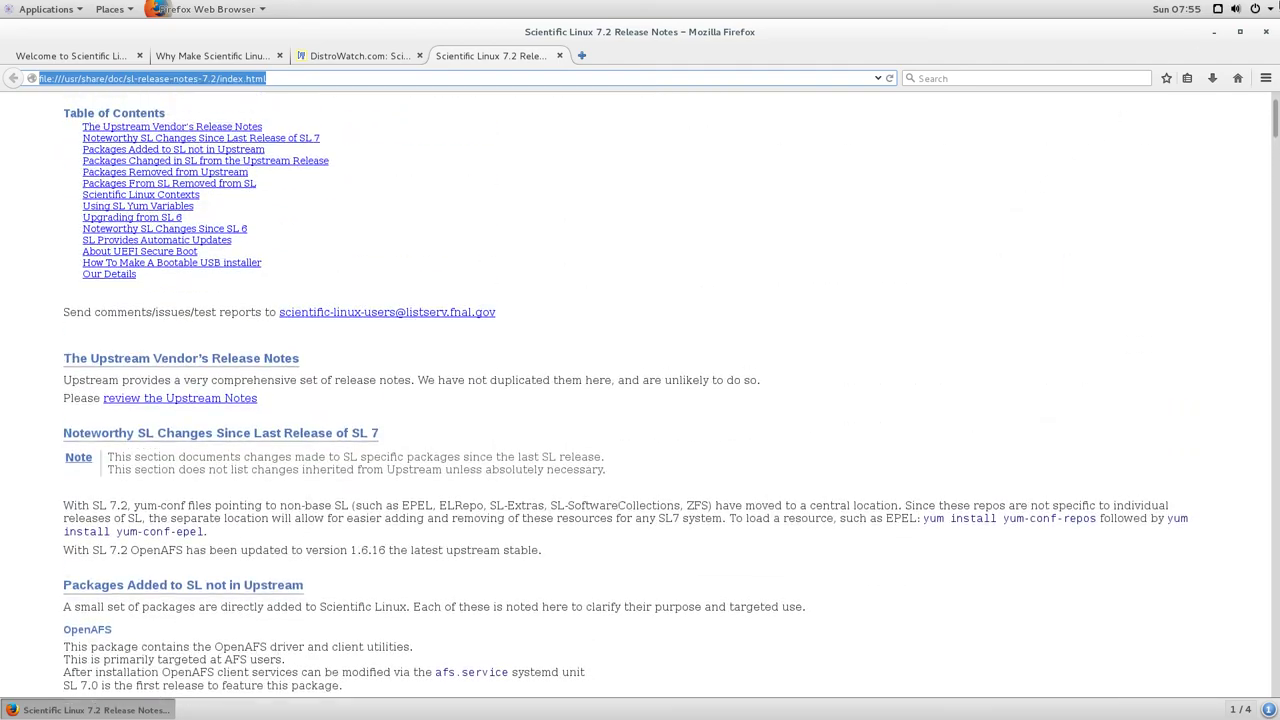
pyautogui.click(1214, 32)
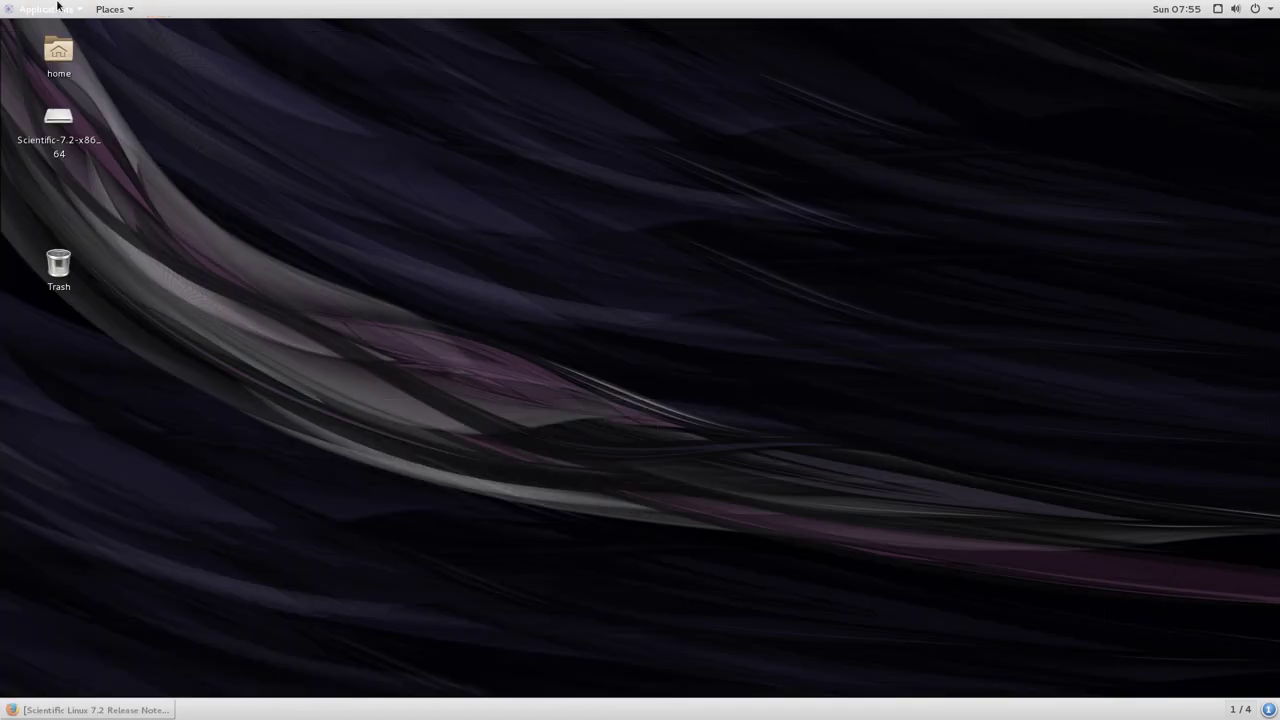
# Launch Terminal from Favorites and move its window to the screen centre
pyautogui.click(55, 9)
pyautogui.moveTo(68, 93)
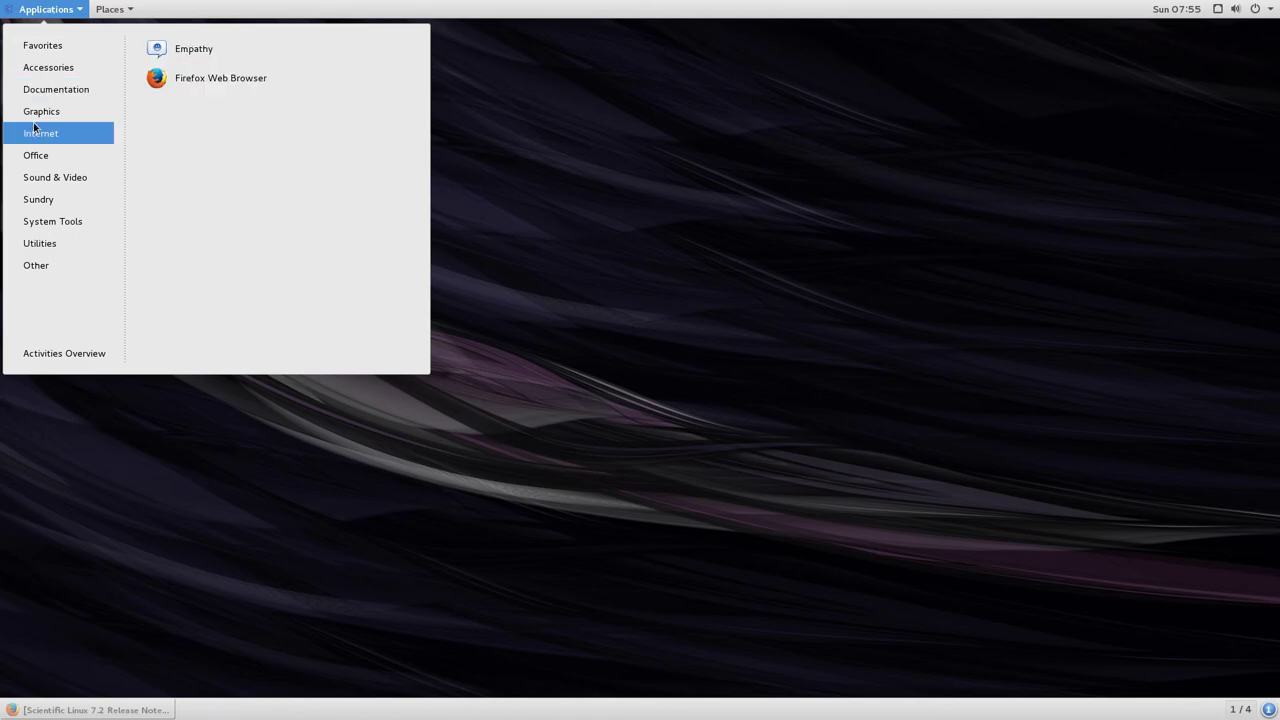
pyautogui.moveTo(43, 115)
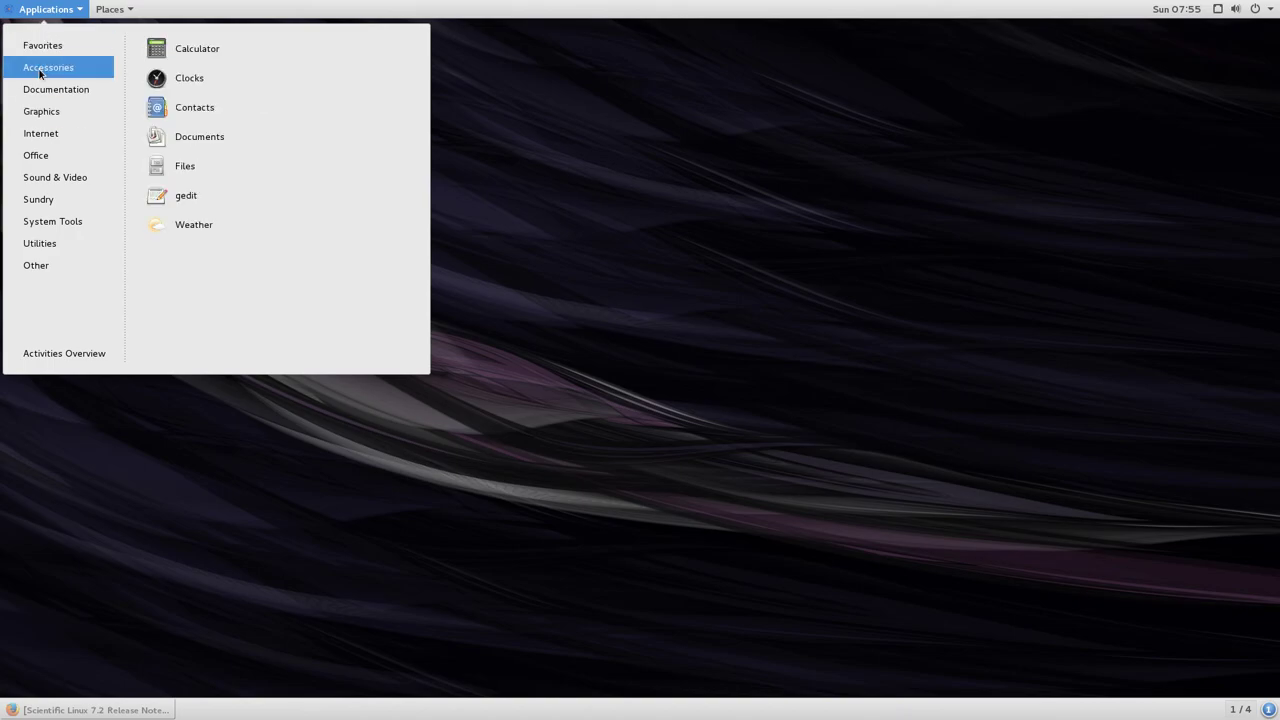
pyautogui.moveTo(38, 45)
pyautogui.click(213, 176)
pyautogui.moveTo(437, 37); pyautogui.dragTo(785, 177)
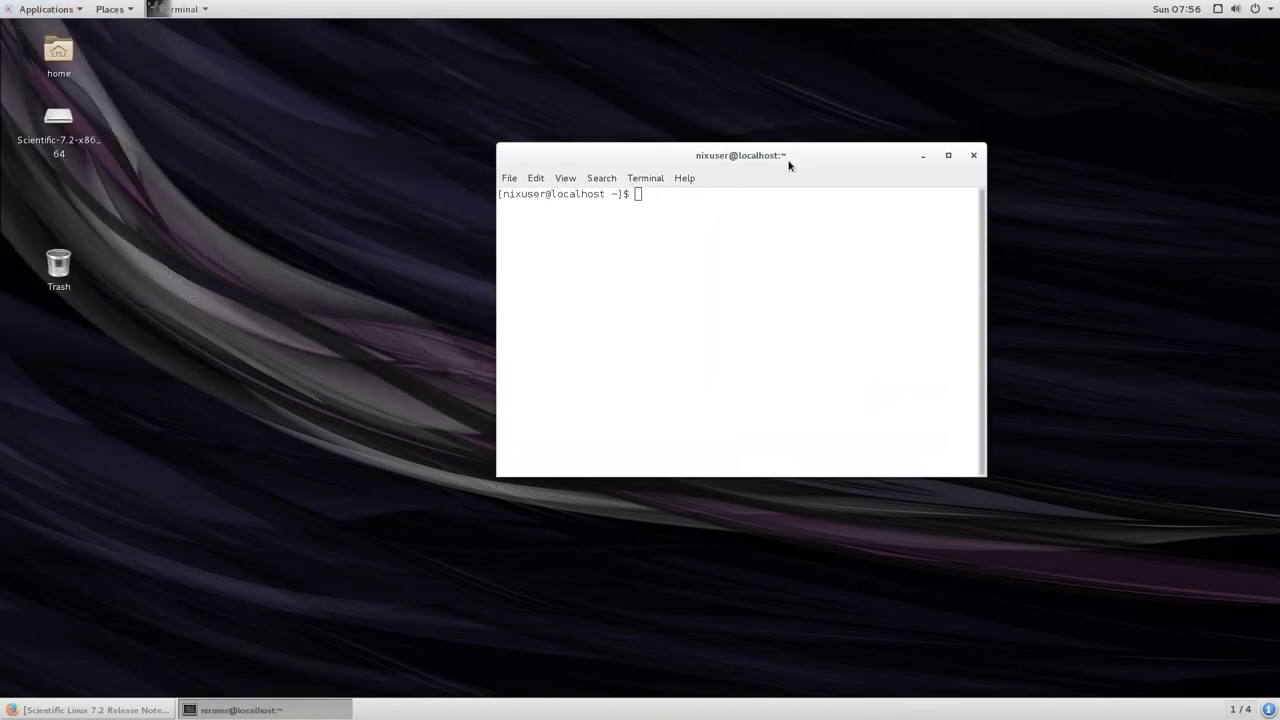
# Run 'yum search gimp' in the terminal
pyautogui.write('yum')
pyautogui.press('BackSpace')
pyautogui.press('BackSpace')
pyautogui.write('um search gimp')
pyautogui.press('Return')
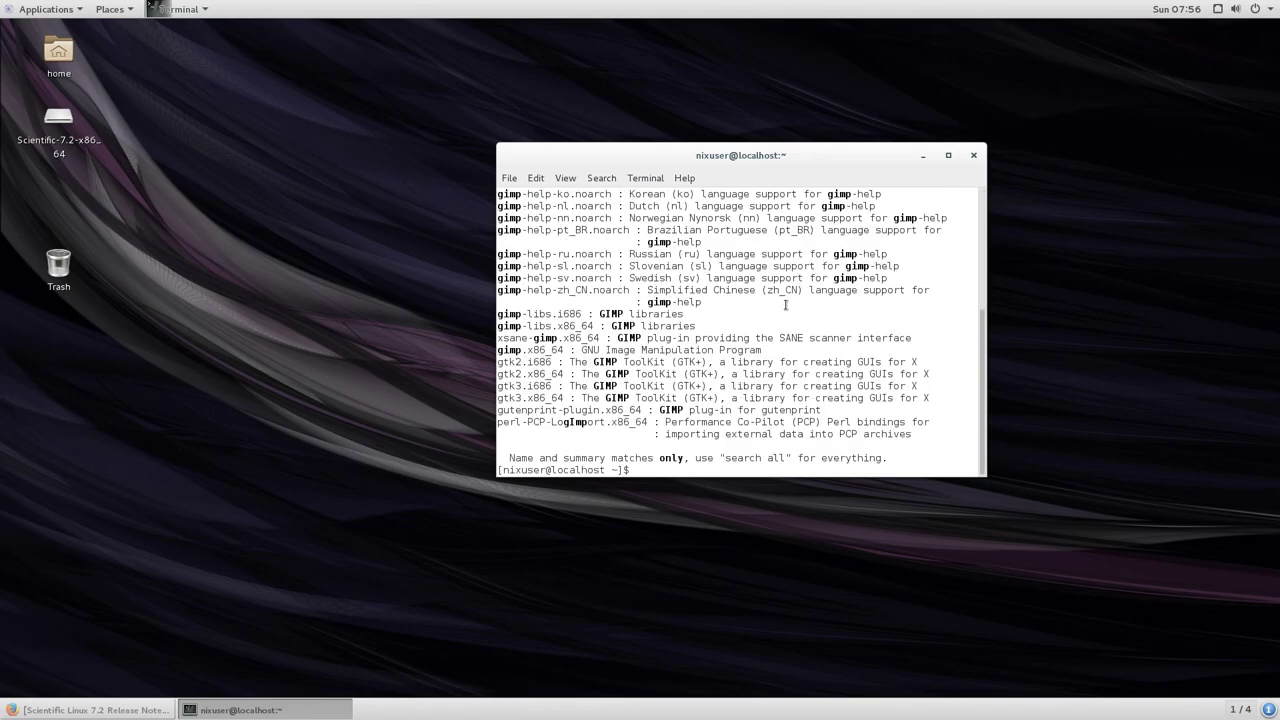
# Review the search output showing gimp.x86_64, then close the terminal
pyautogui.scroll(5, 764, 320)
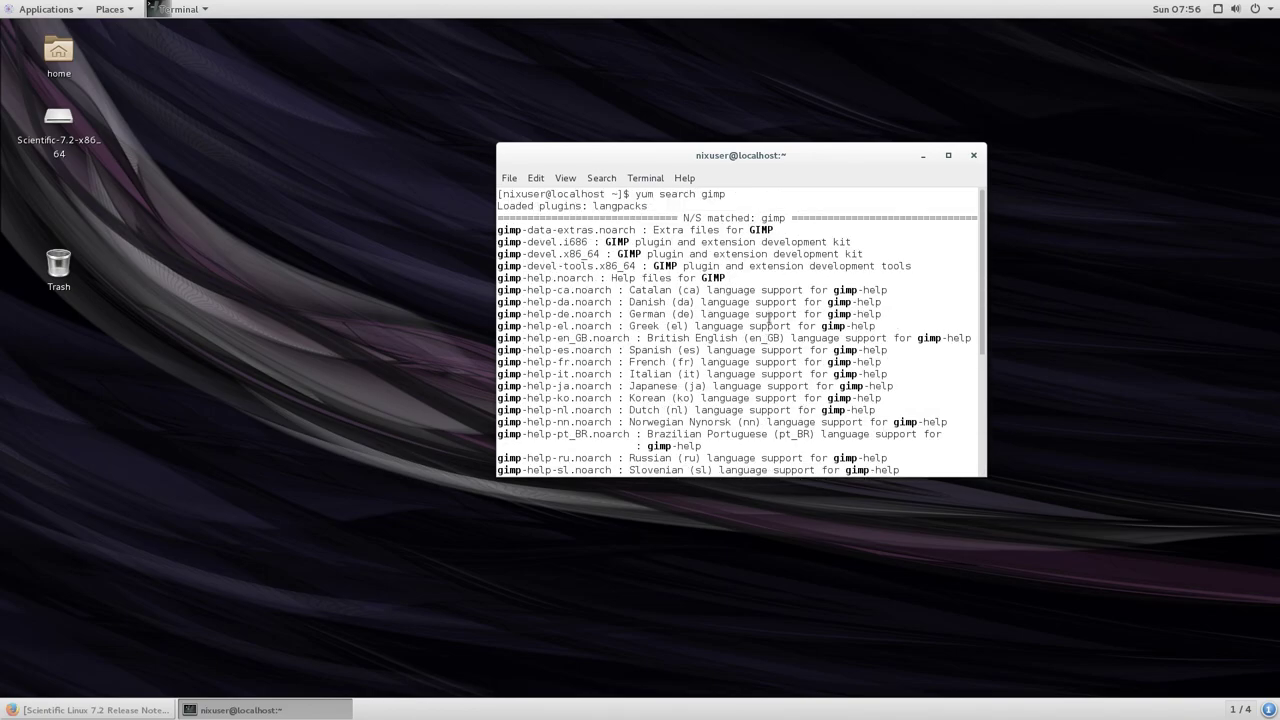
pyautogui.scroll(-3, 770, 320)
pyautogui.scroll(-2, 768, 316)
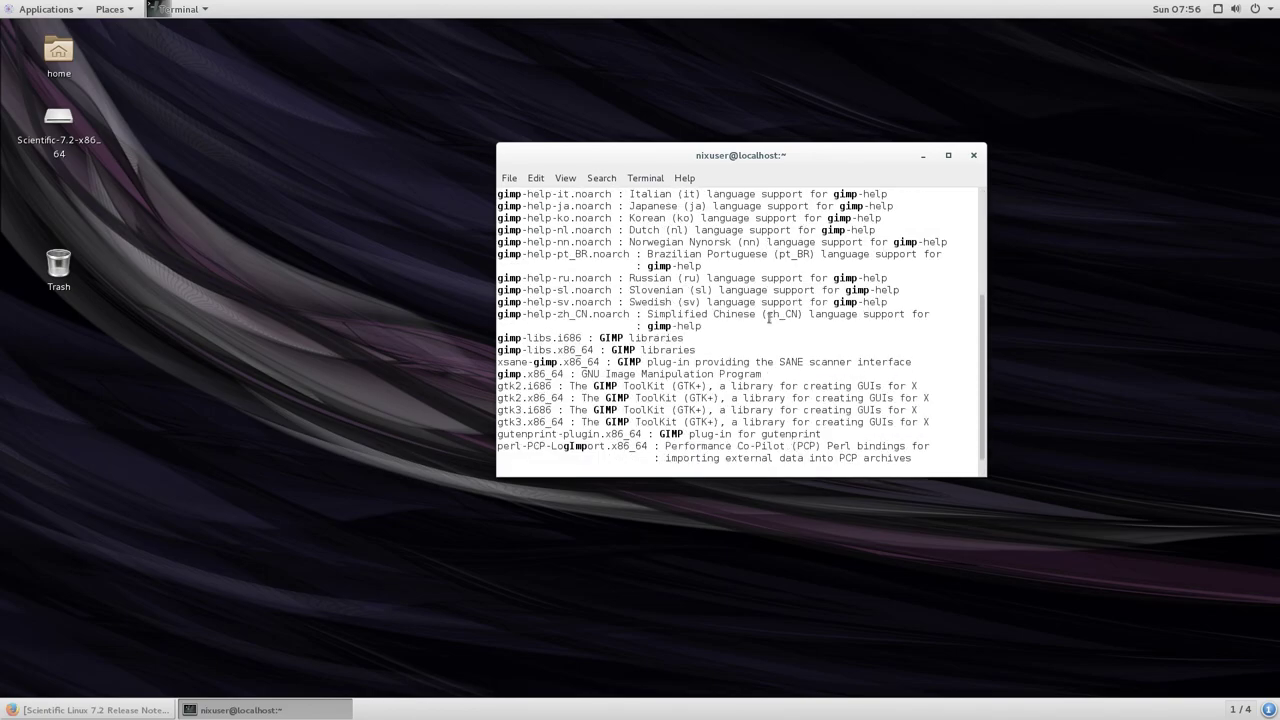
pyautogui.scroll(-1, 768, 318)
pyautogui.scroll(1, 769, 318)
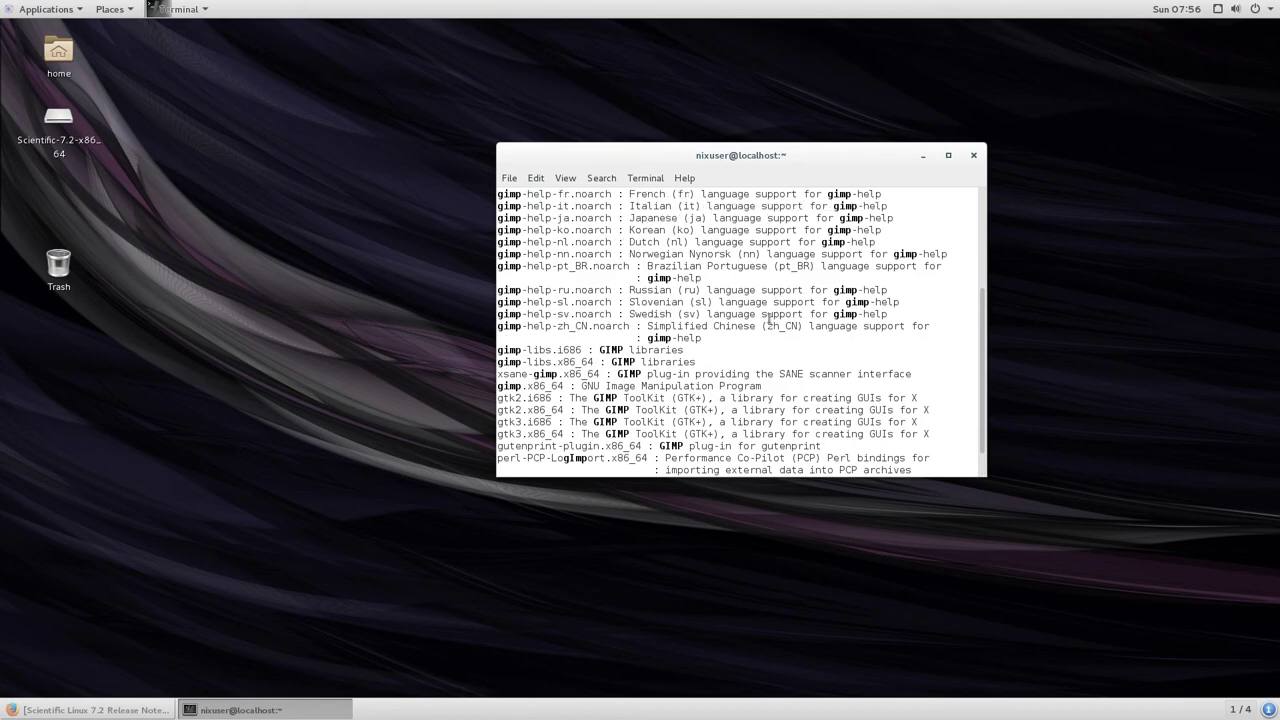
pyautogui.scroll(1, 769, 318)
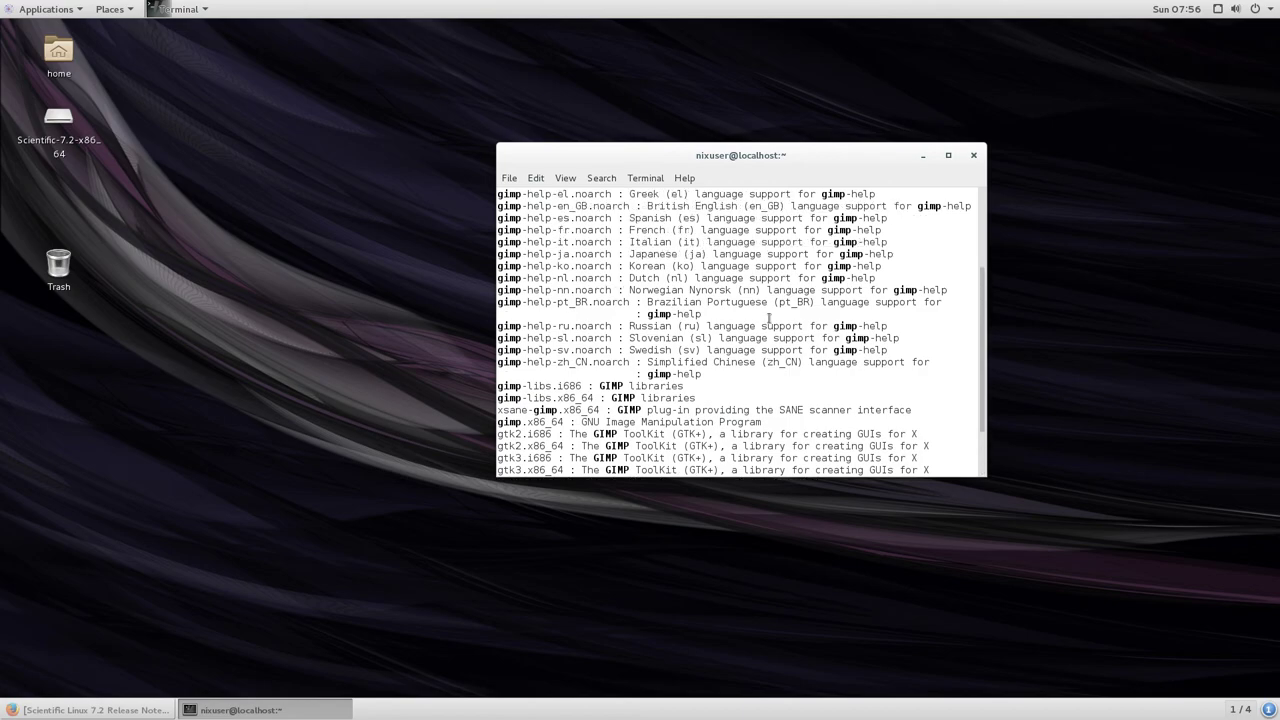
pyautogui.scroll(4, 769, 318)
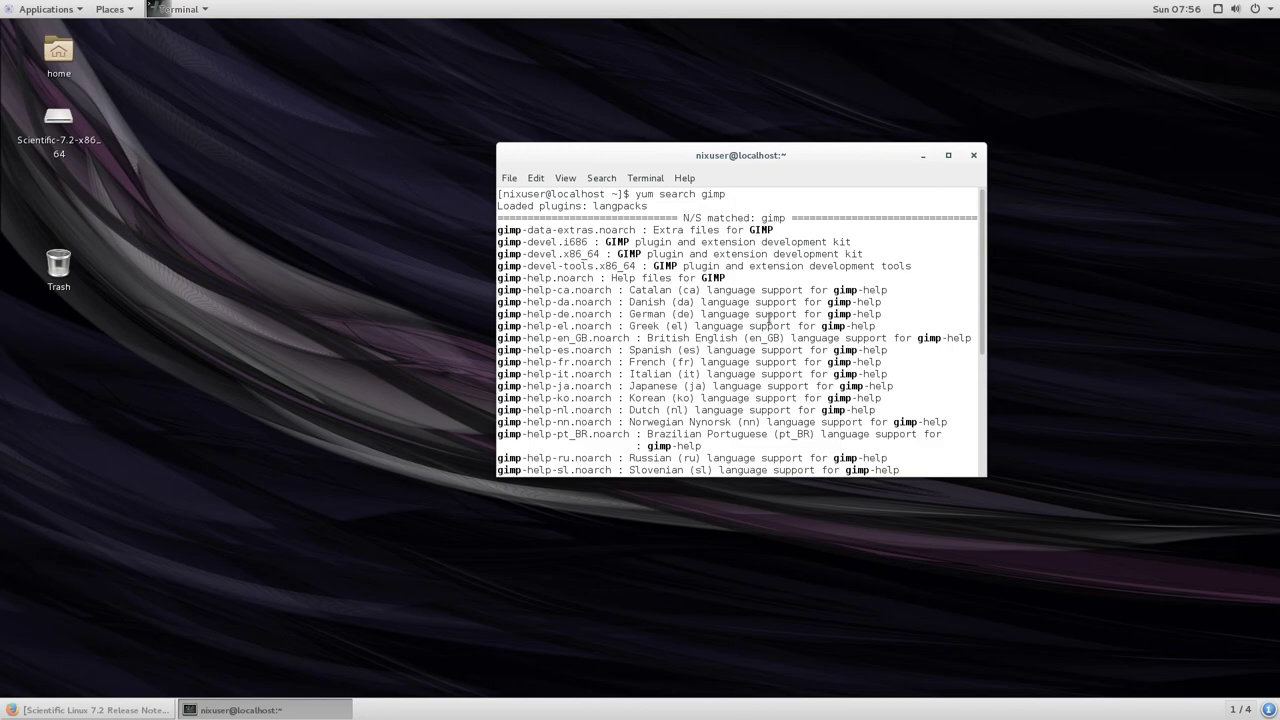
pyautogui.scroll(-5, 769, 320)
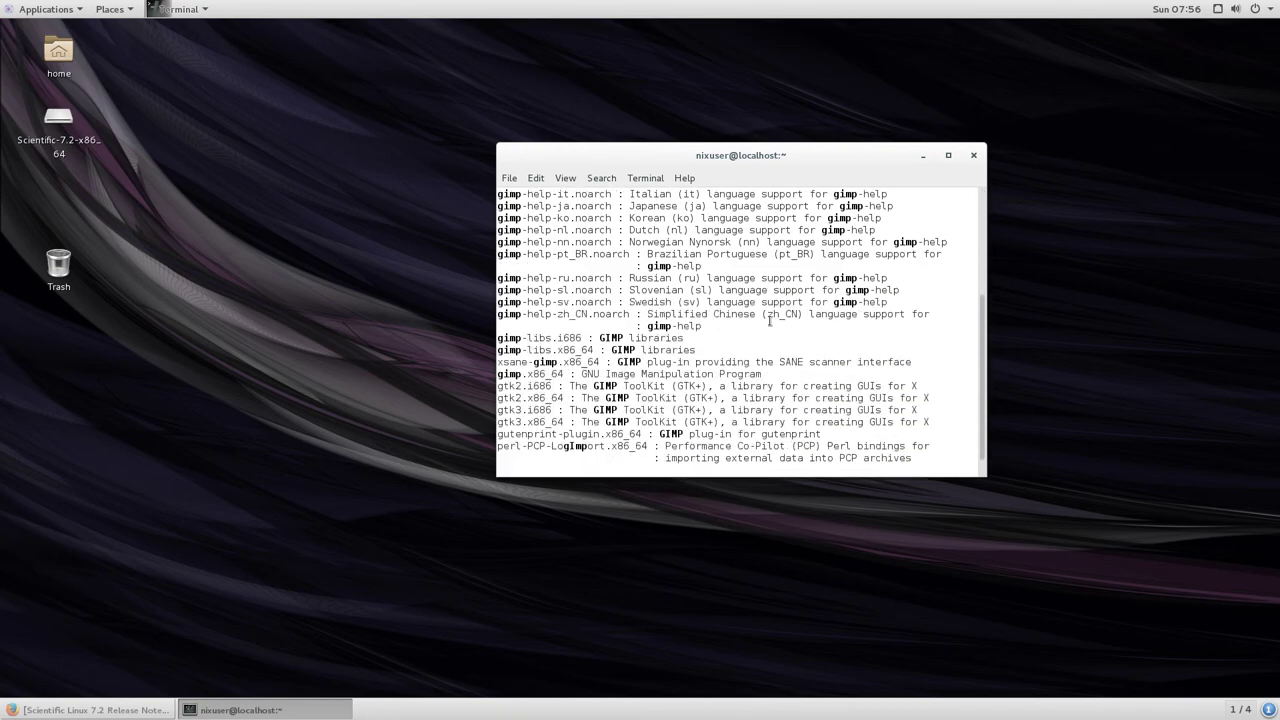
pyautogui.scroll(-1, 769, 320)
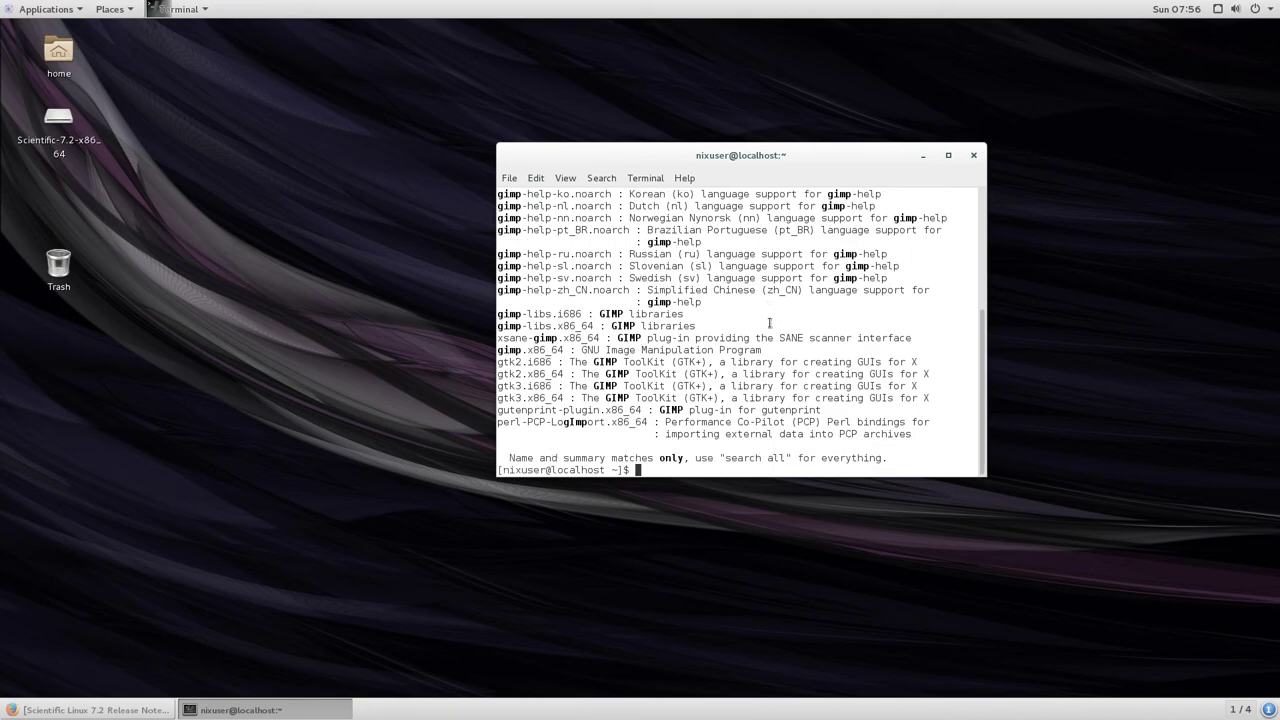
pyautogui.scroll(6, 769, 324)
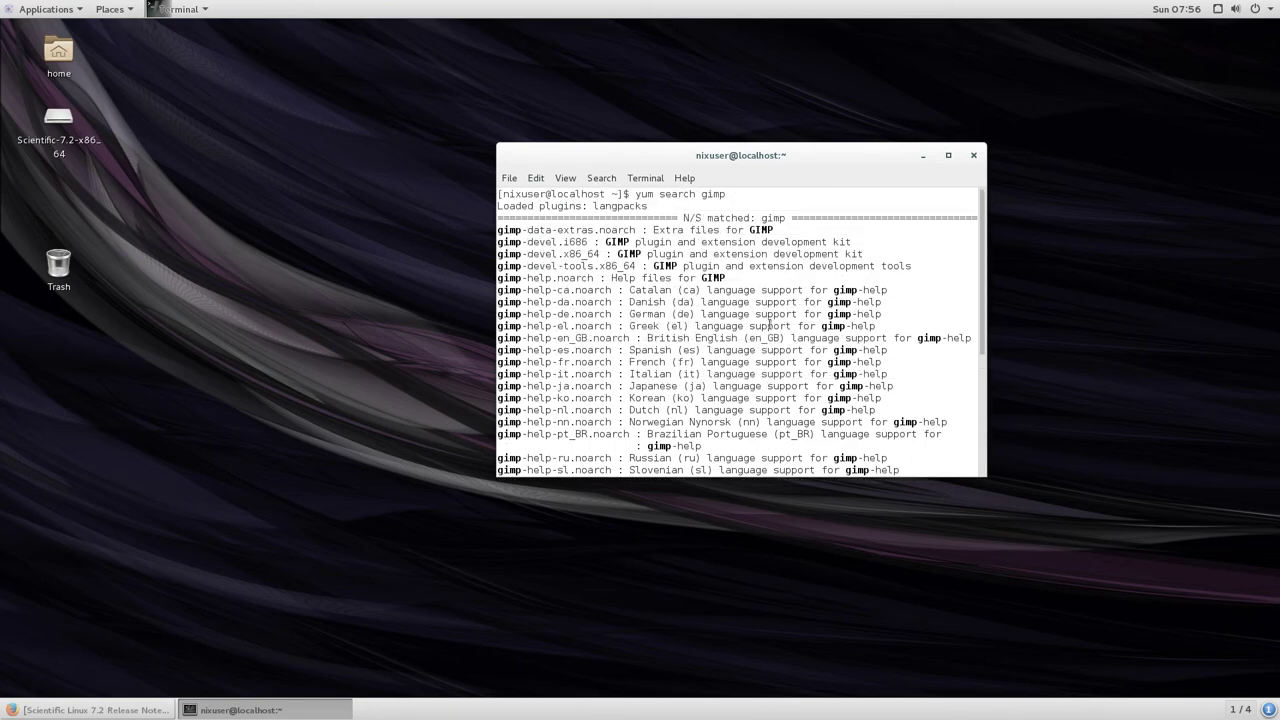
pyautogui.scroll(-5, 769, 325)
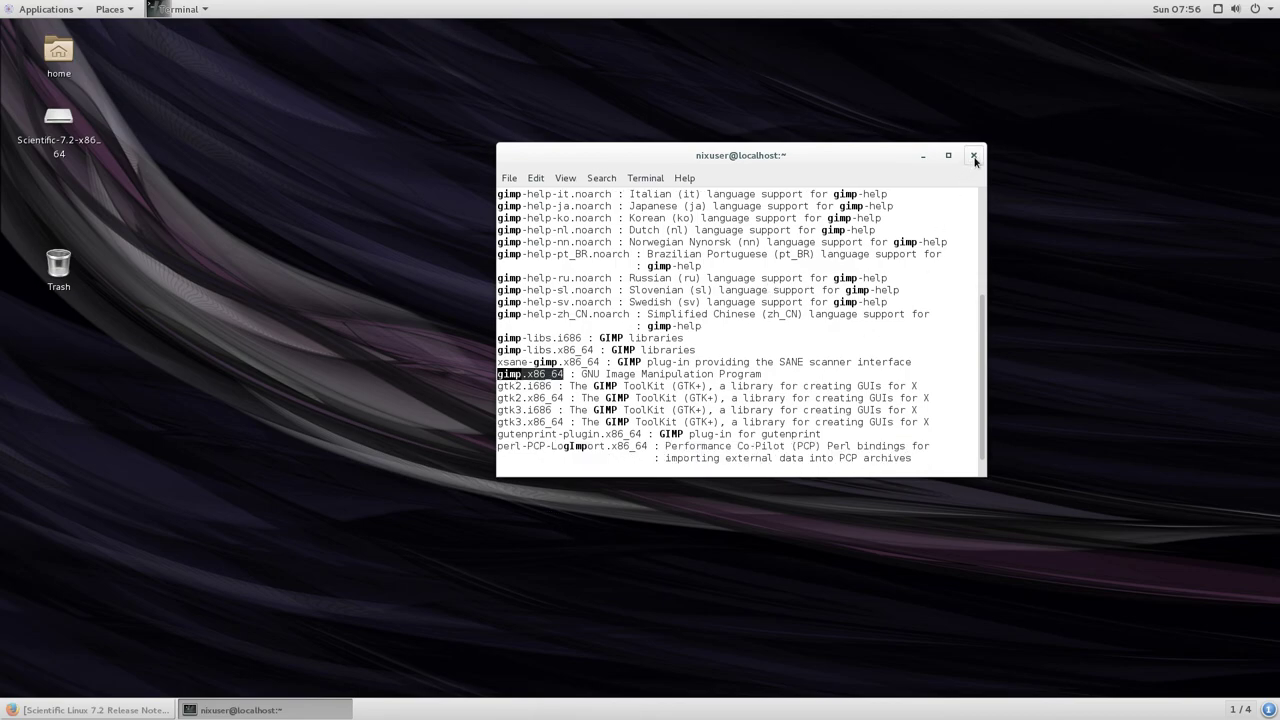
pyautogui.click(973, 155)
# Bring back the release notes browser window, then minimize it again
pyautogui.moveTo(2, 2)
pyautogui.click(350, 213)
pyautogui.click(1214, 32)
# Launch LibreOffice Draw and confirm version 4.3.7.2 in About LibreOffice
pyautogui.click(80, 6)
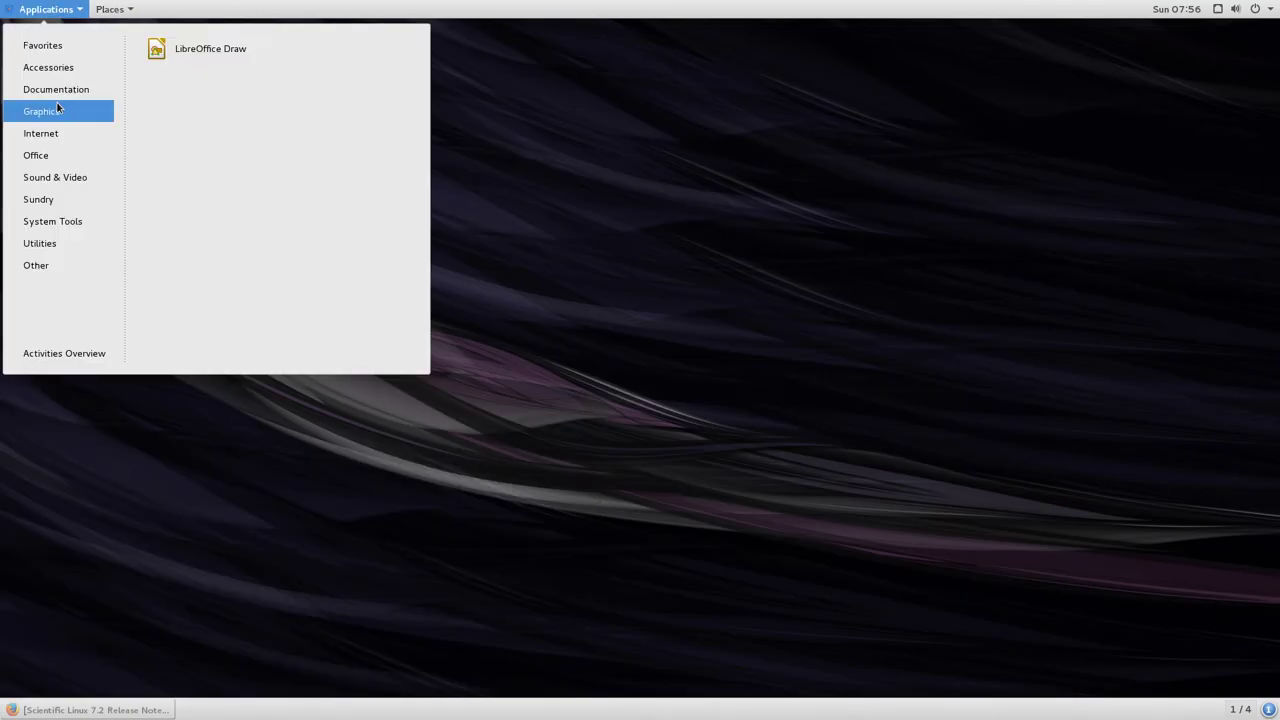
pyautogui.click(224, 55)
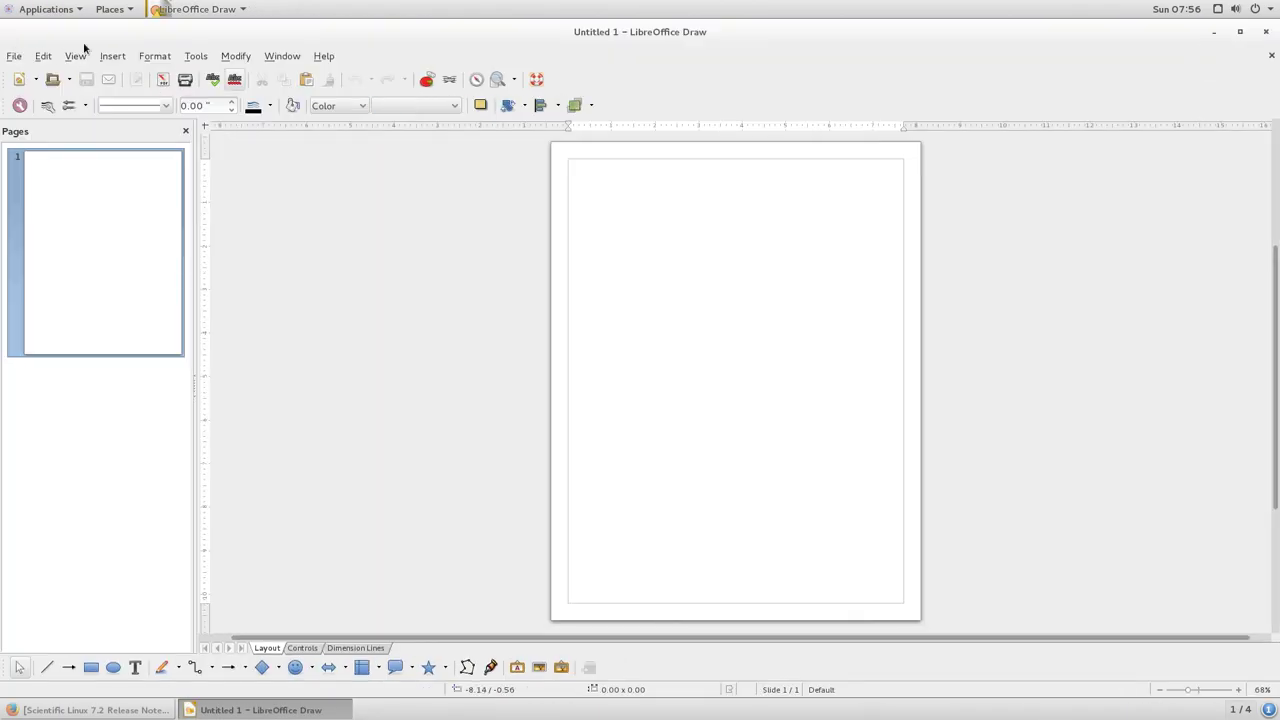
pyautogui.click(322, 57)
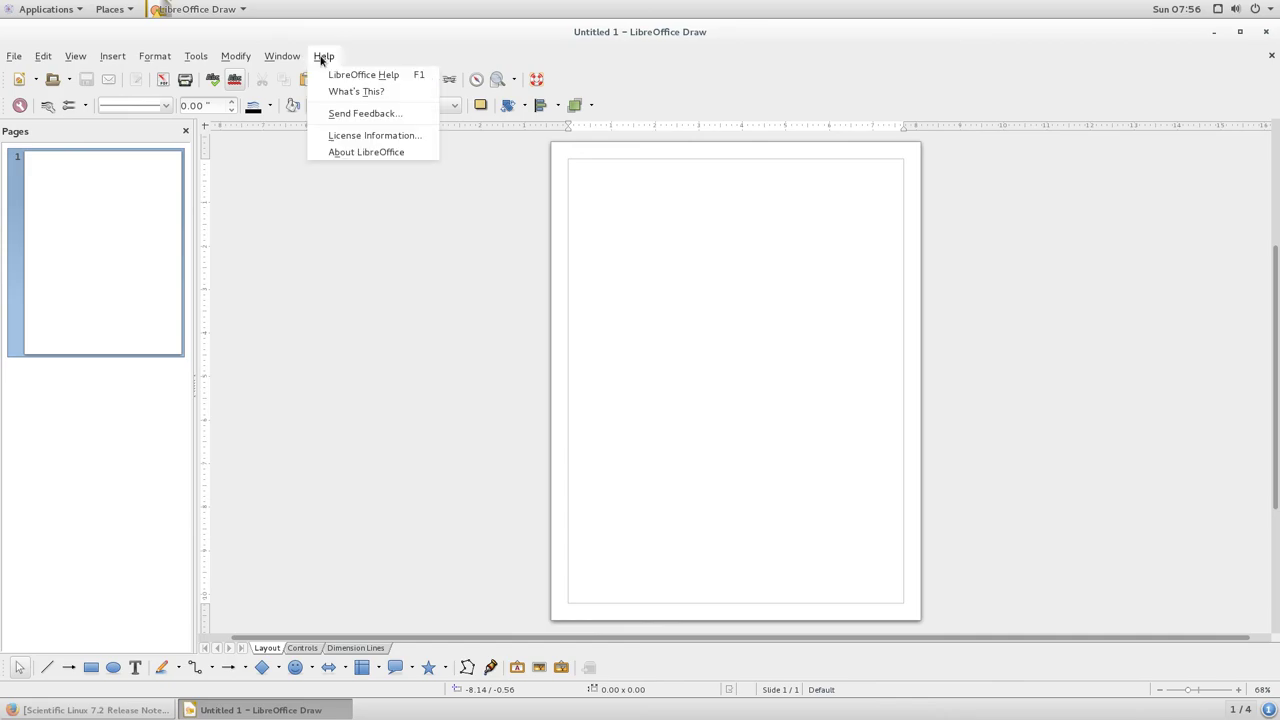
pyautogui.click(378, 152)
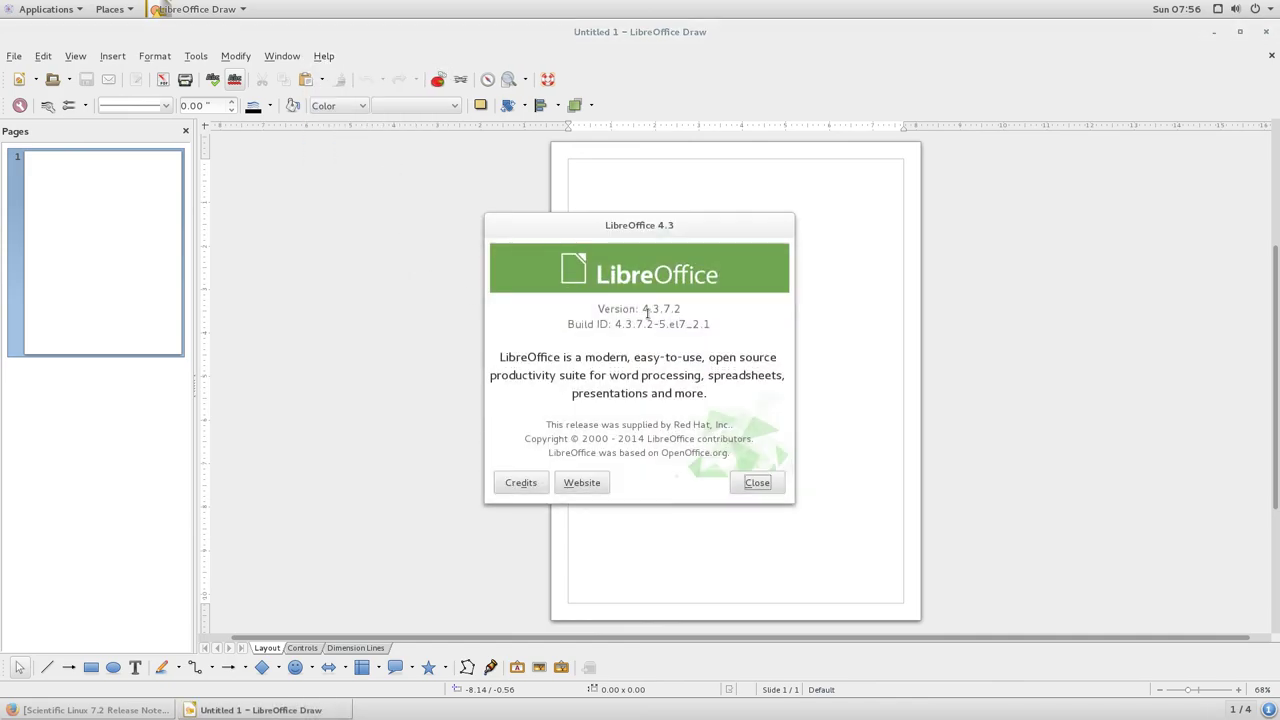
pyautogui.moveTo(643, 310); pyautogui.dragTo(706, 310)
pyautogui.click(757, 483)
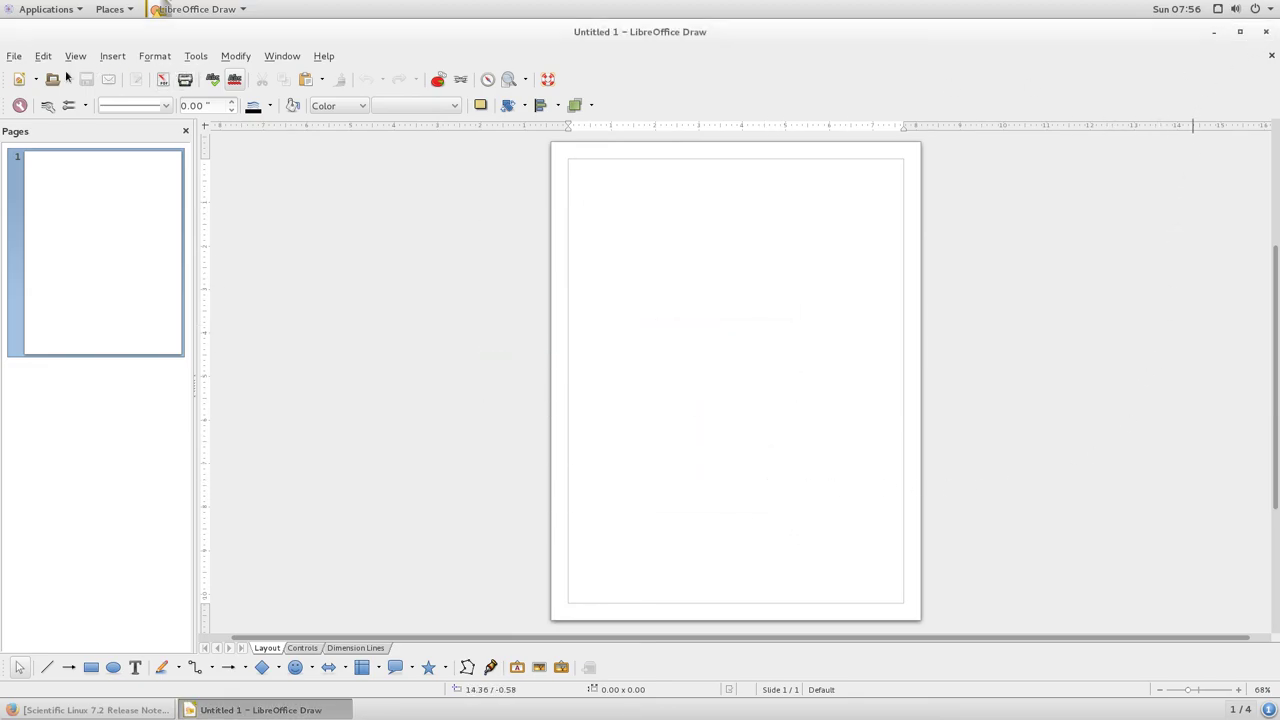
# Close Draw, launch Empathy, and skip the account setup
pyautogui.click(1266, 32)
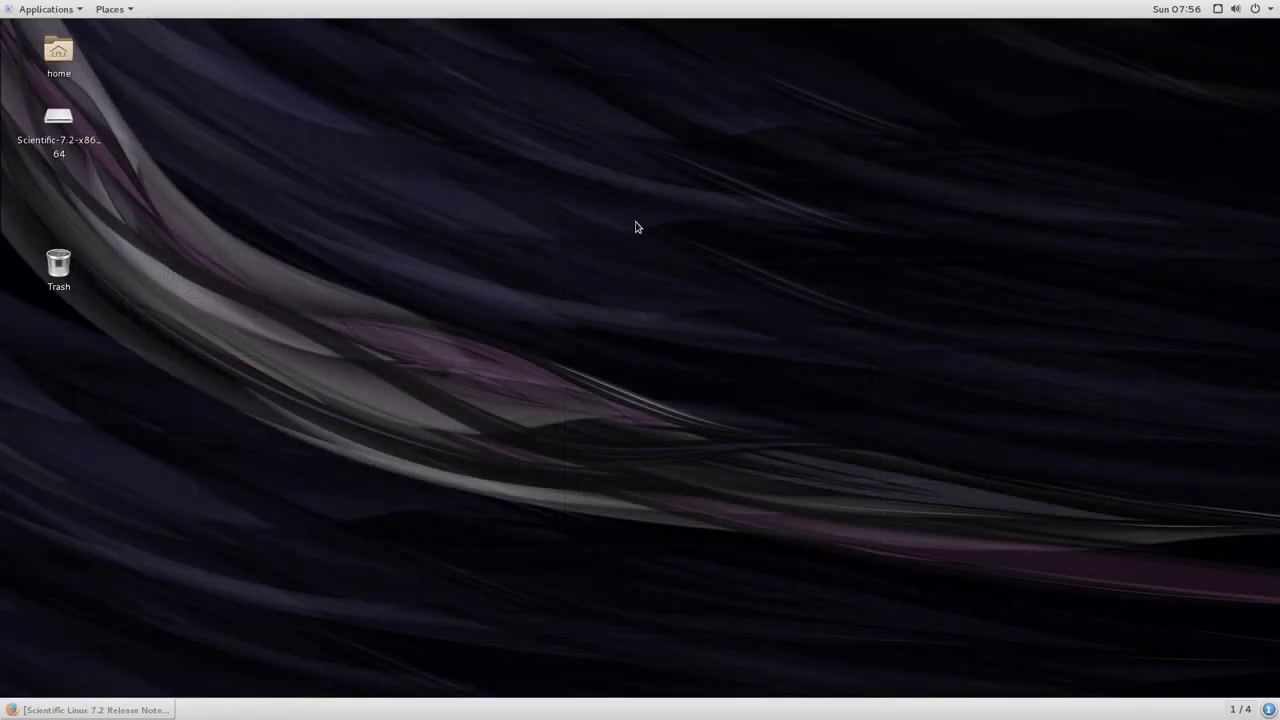
pyautogui.click(40, 9)
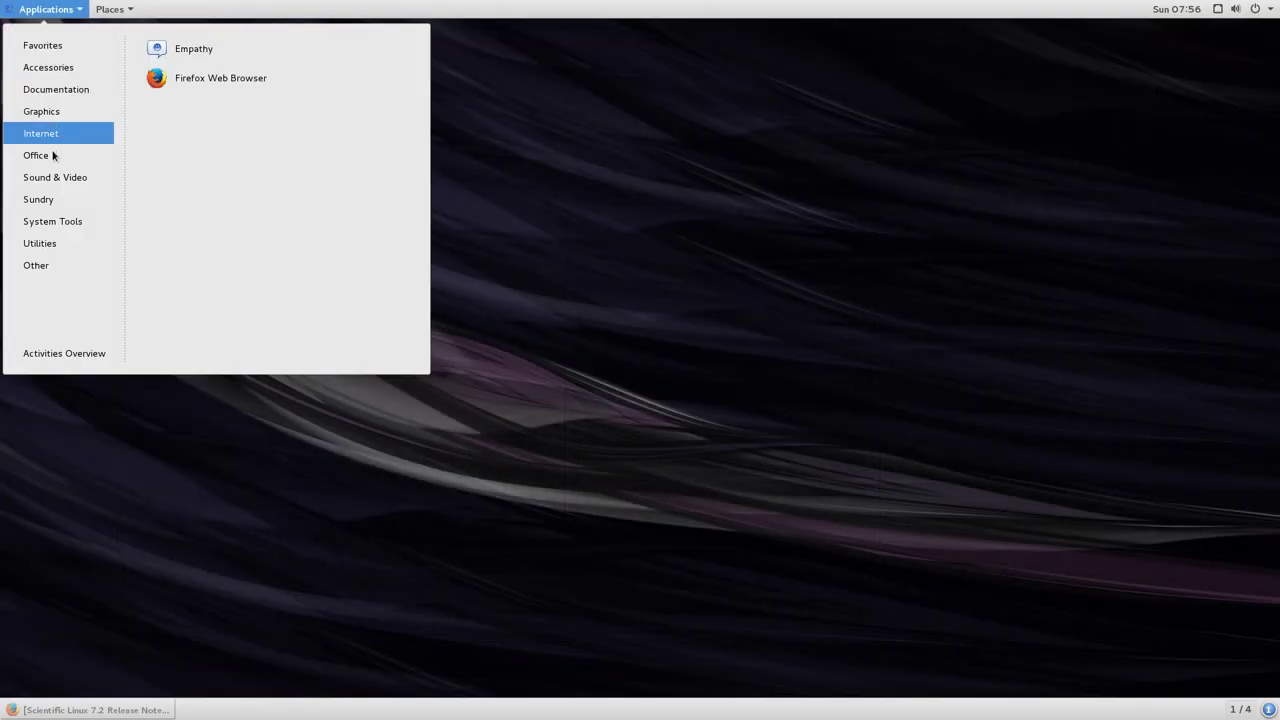
pyautogui.moveTo(55, 157)
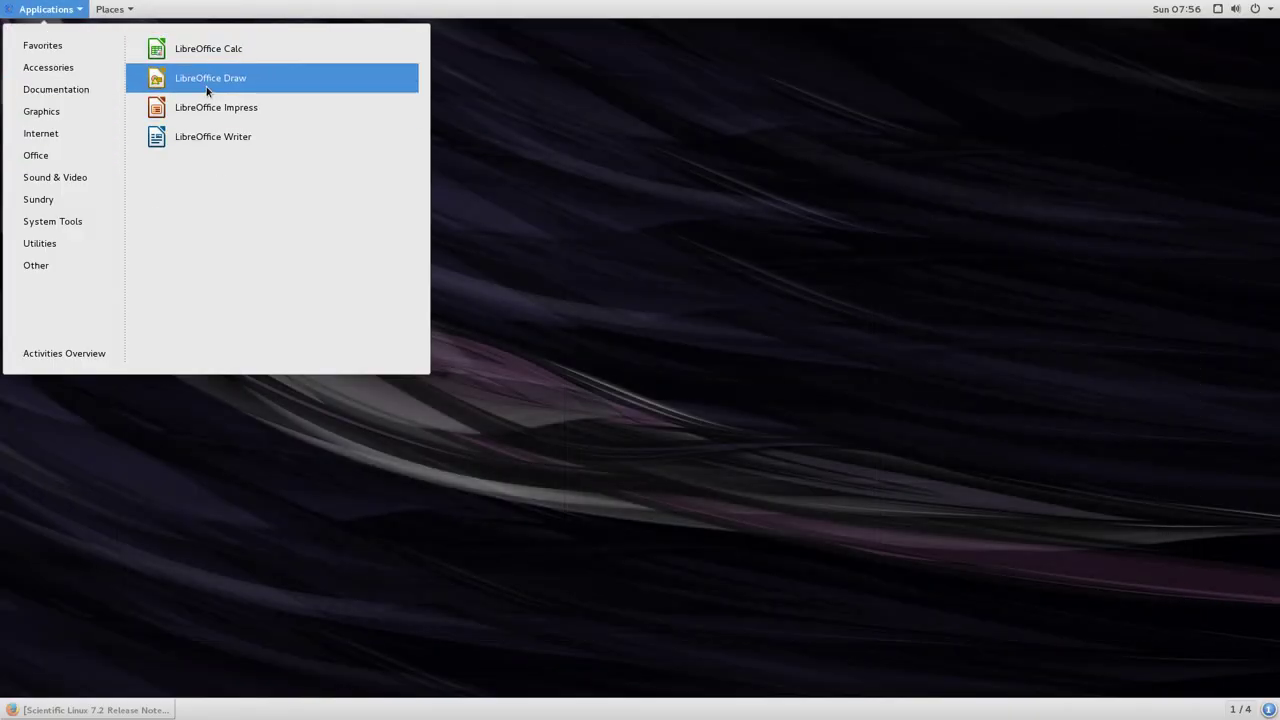
pyautogui.moveTo(73, 112)
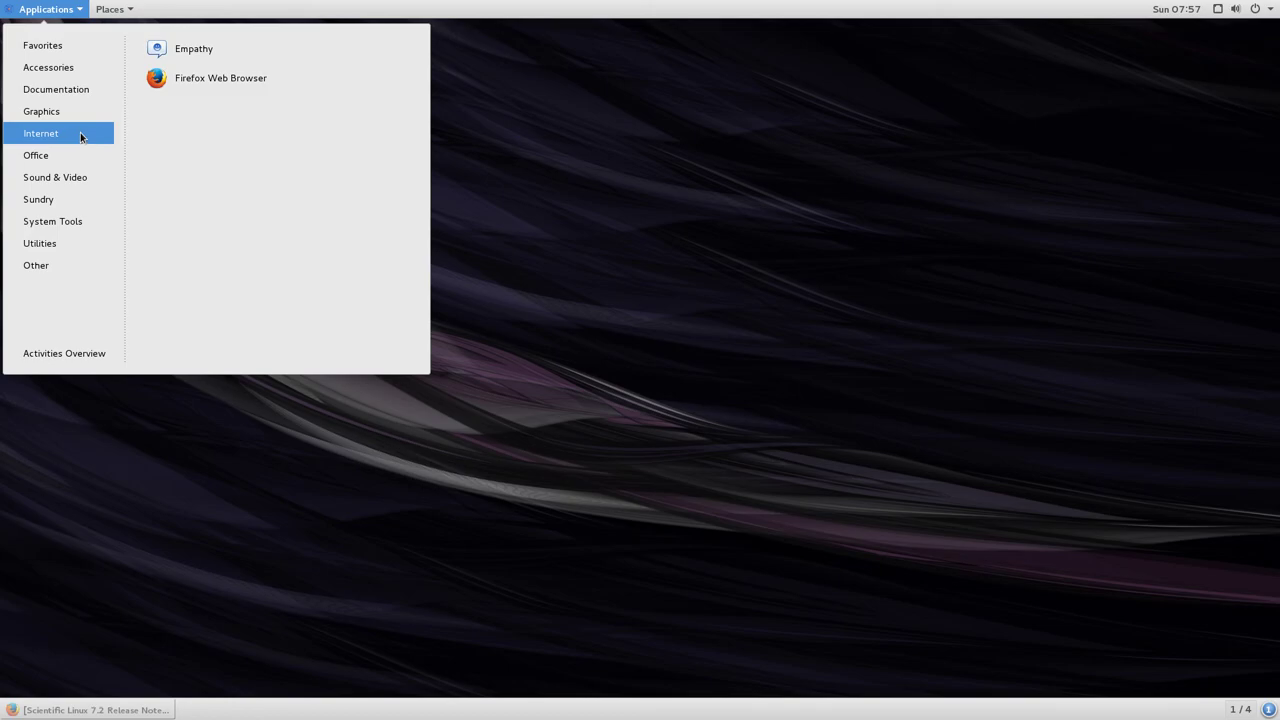
pyautogui.click(283, 52)
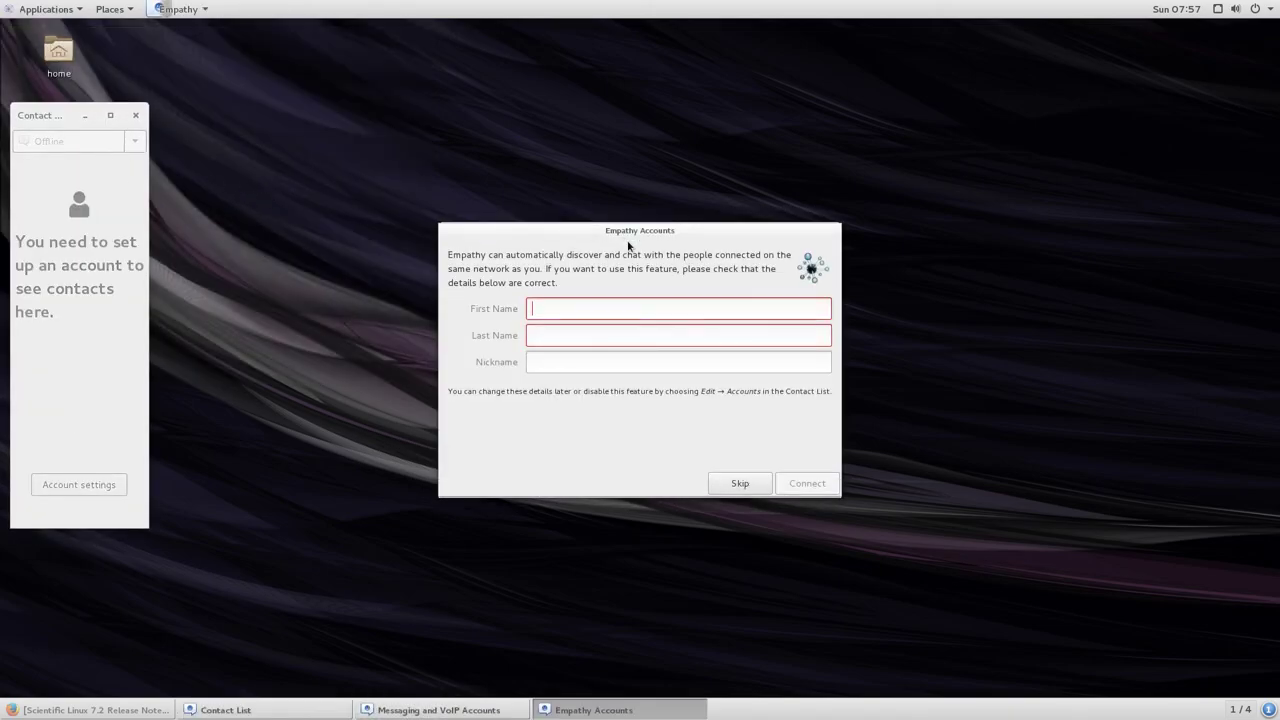
pyautogui.click(738, 483)
pyautogui.click(811, 486)
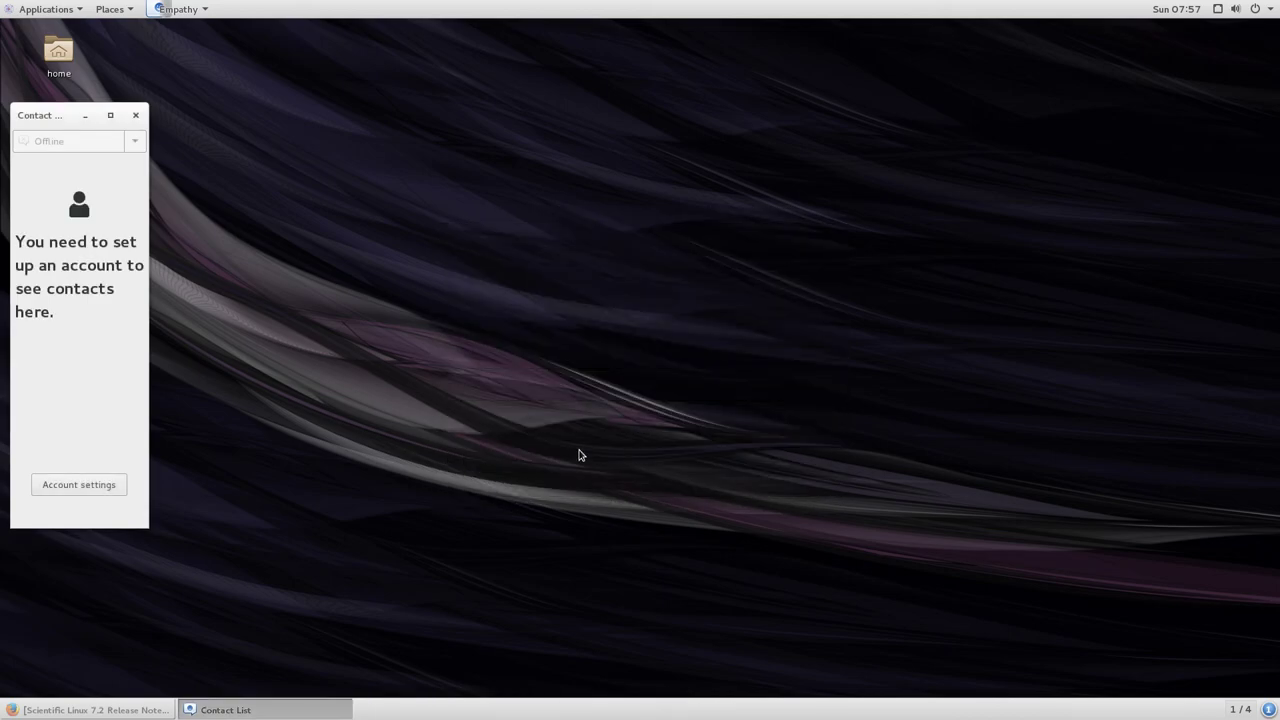
# Confirm Empathy version 3.12.10 and open its website, then minimize Firefox
pyautogui.click(199, 8)
pyautogui.click(224, 310)
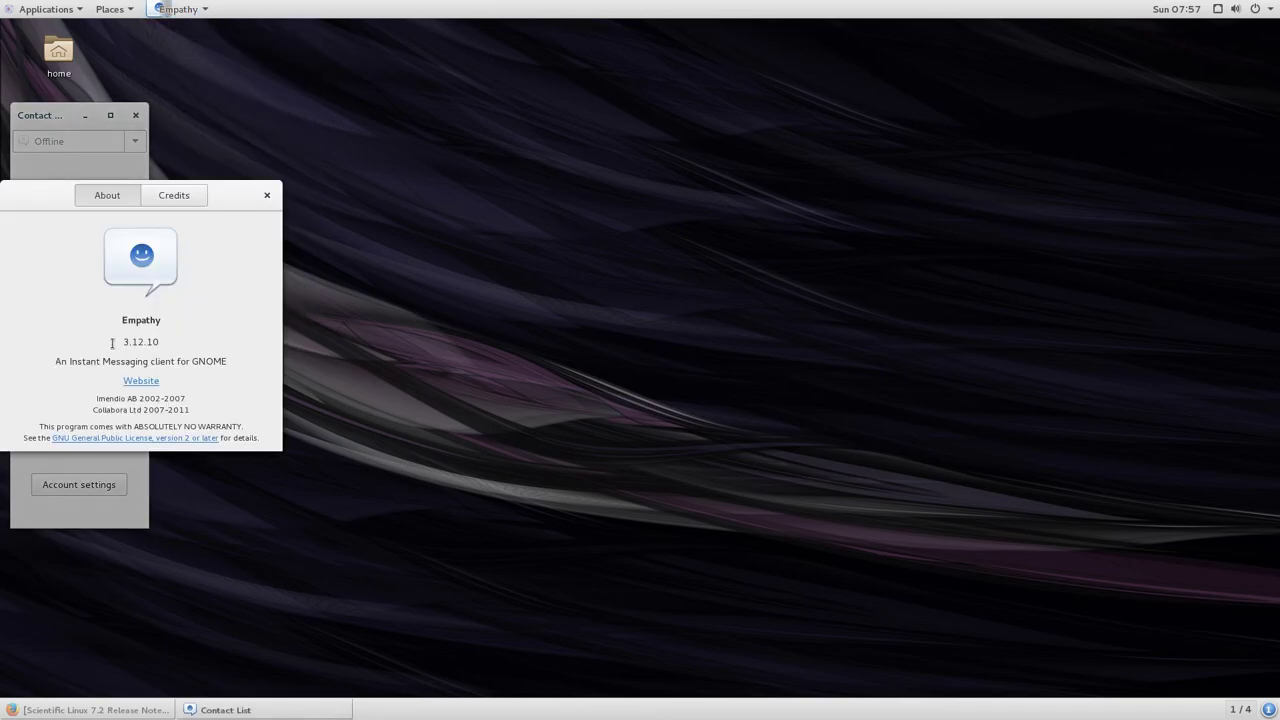
pyautogui.moveTo(112, 343); pyautogui.dragTo(186, 342)
pyautogui.click(141, 381)
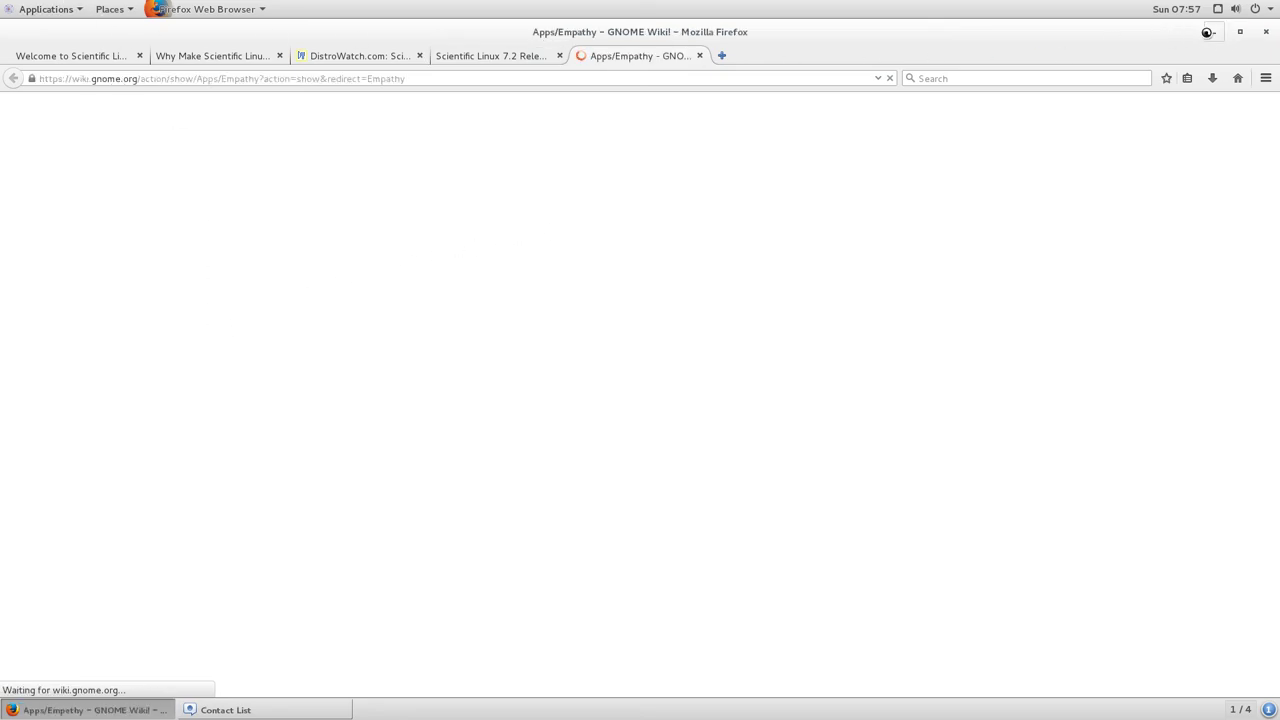
pyautogui.click(1213, 31)
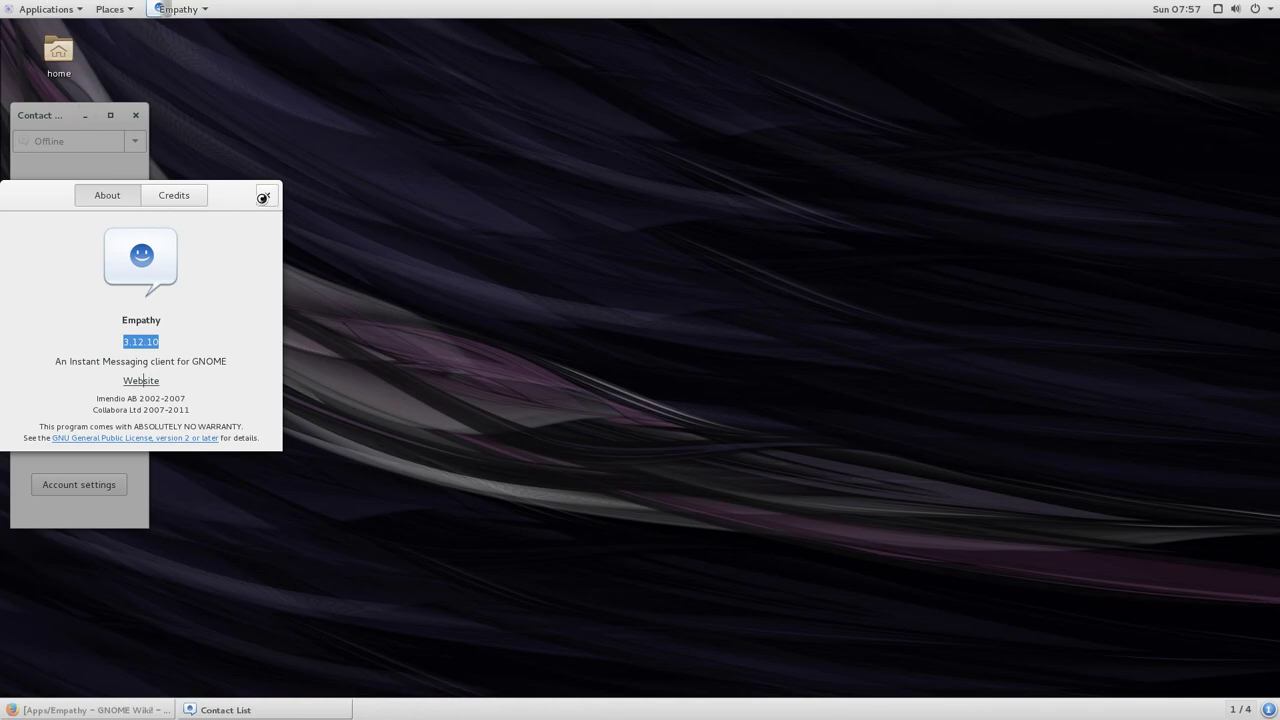
# Close Empathy's About dialog and its contact list
pyautogui.click(266, 195)
pyautogui.click(136, 115)
pyautogui.click(50, 10)
pyautogui.moveTo(75, 152)
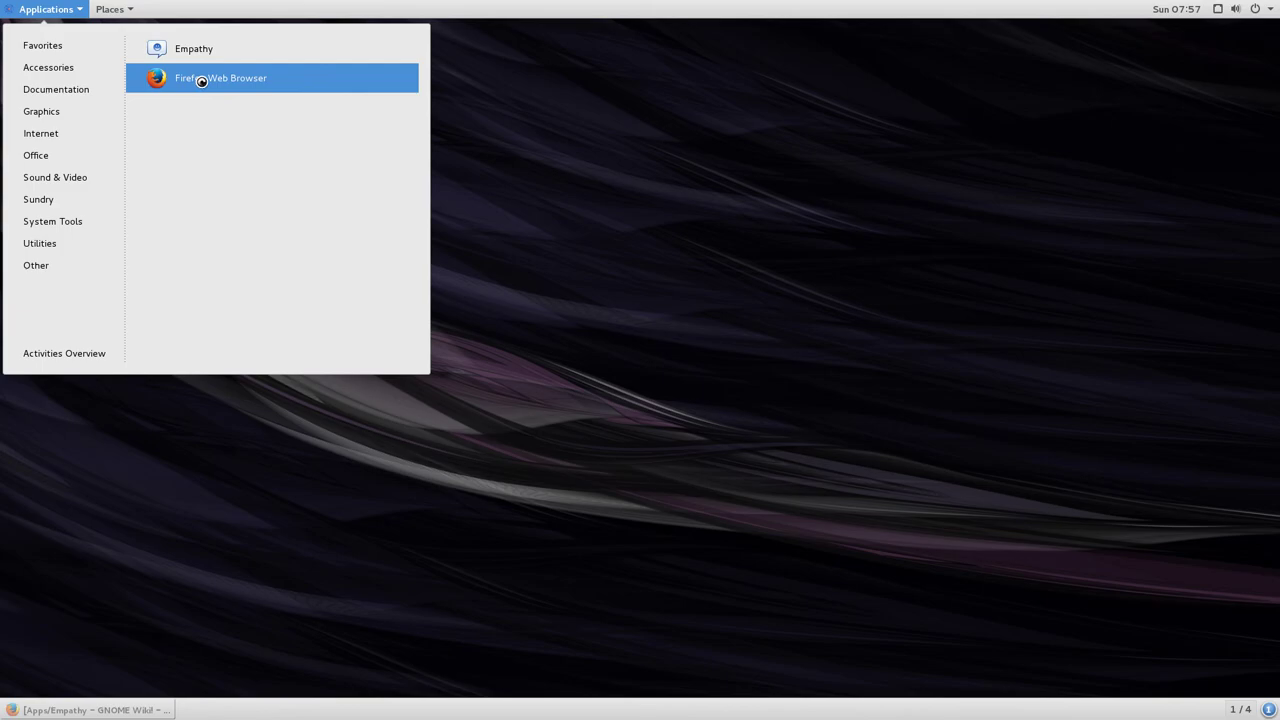
# Launch Firefox and confirm in About Firefox that it is ESR 38.6.0
pyautogui.click(202, 80)
pyautogui.click(1265, 78)
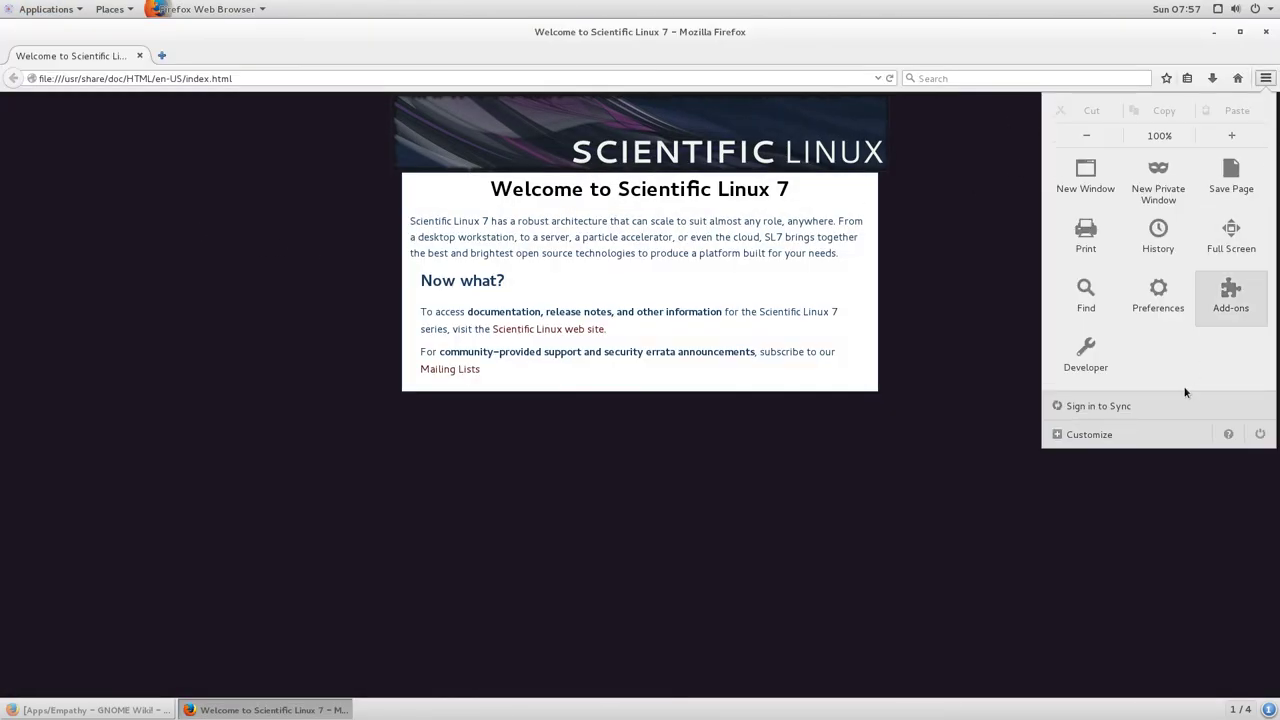
pyautogui.click(1231, 436)
pyautogui.click(1148, 286)
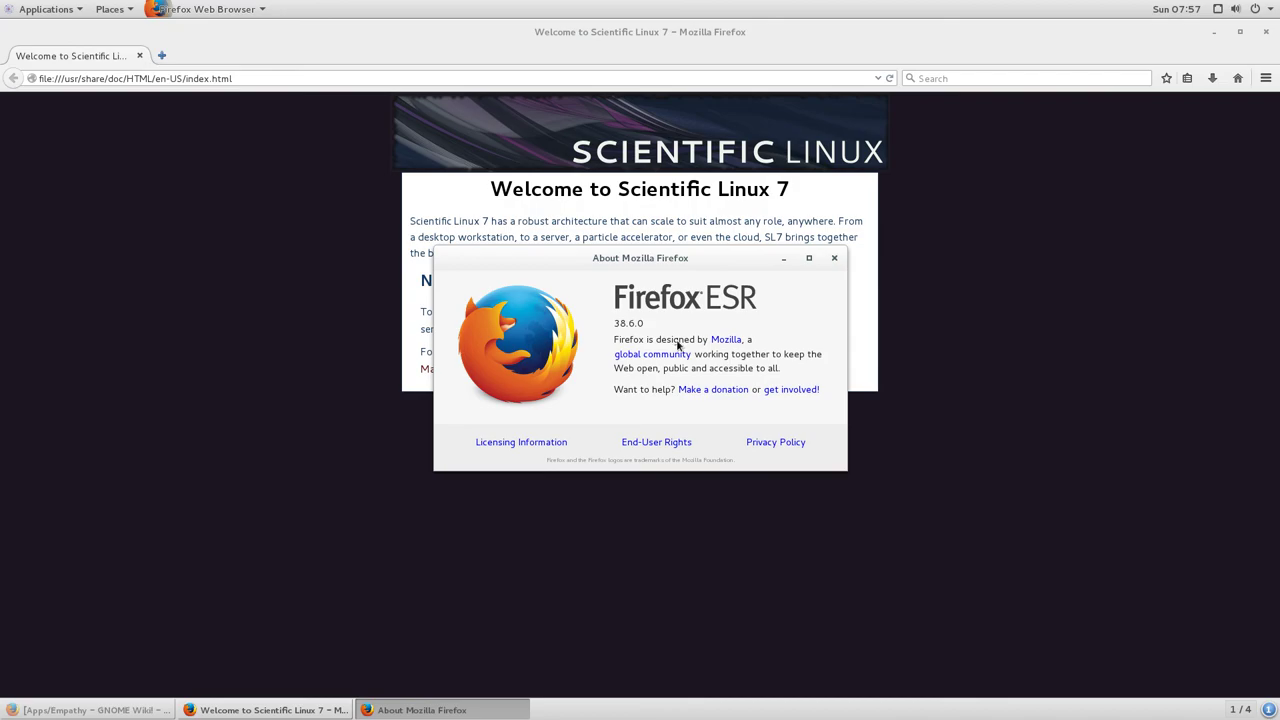
pyautogui.moveTo(655, 324); pyautogui.dragTo(609, 325)
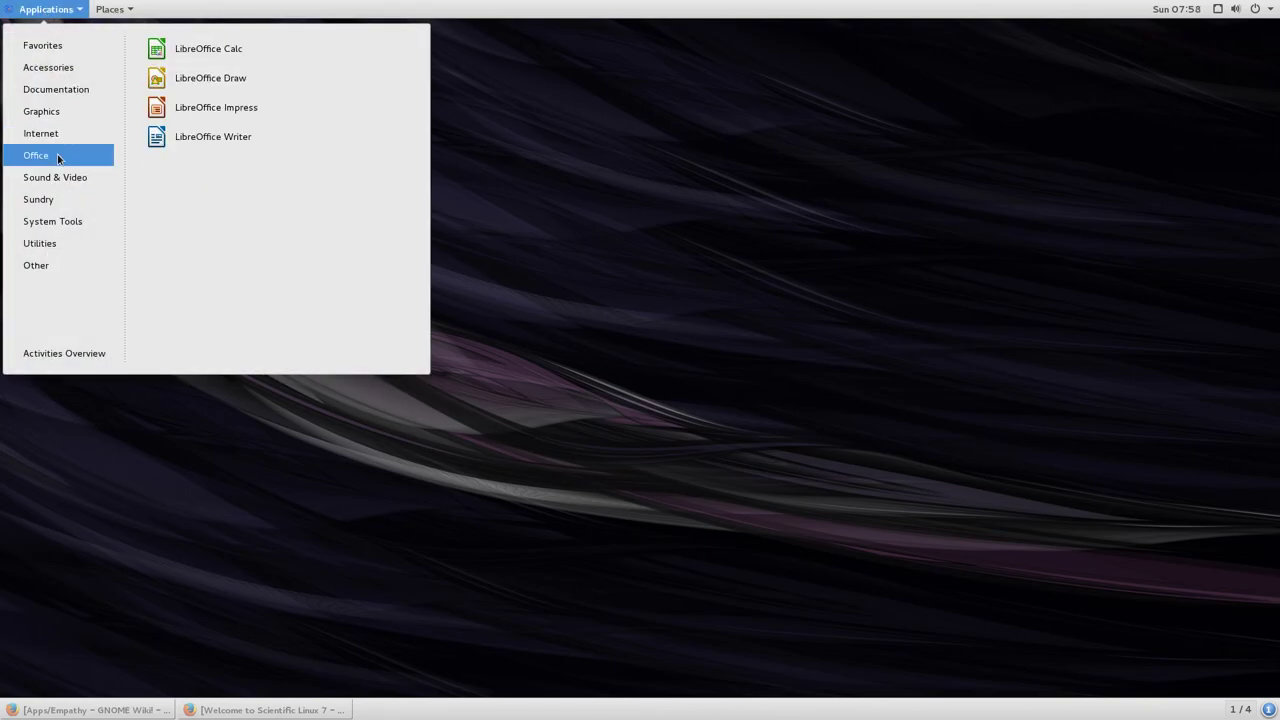
# Launch the Videos player, which shows an empty library
pyautogui.moveTo(73, 121)
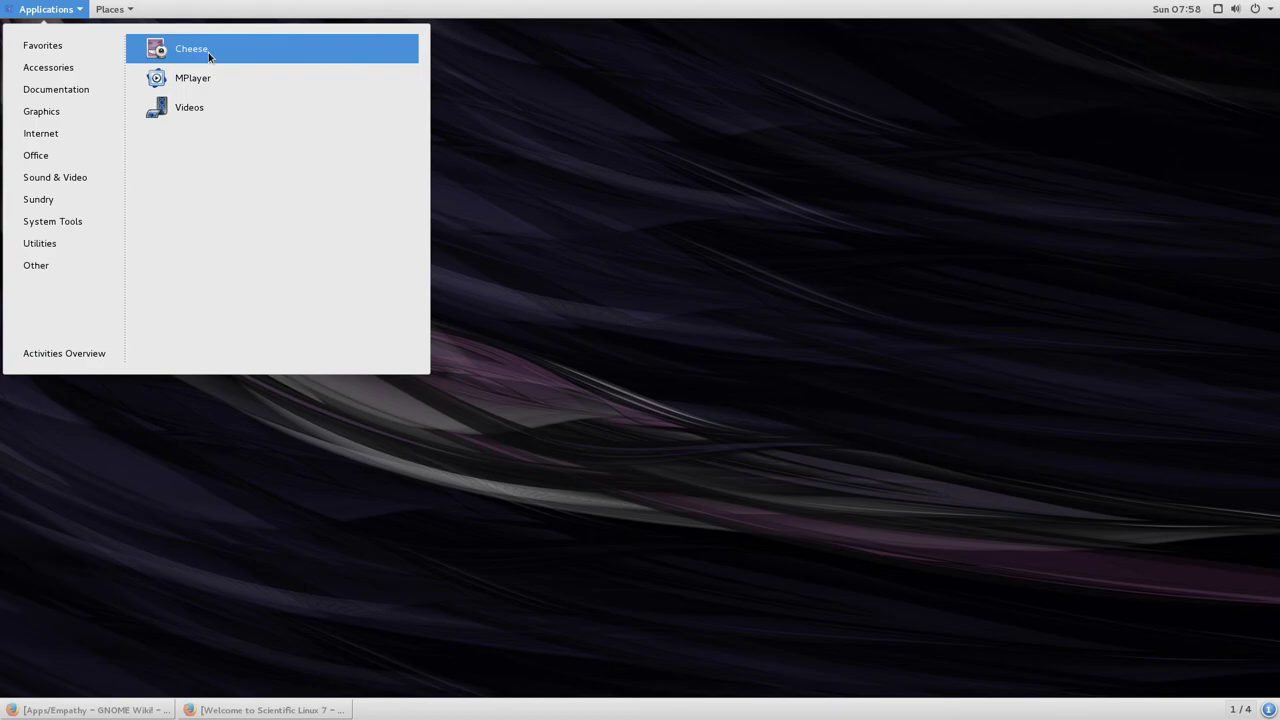
pyautogui.click(190, 110)
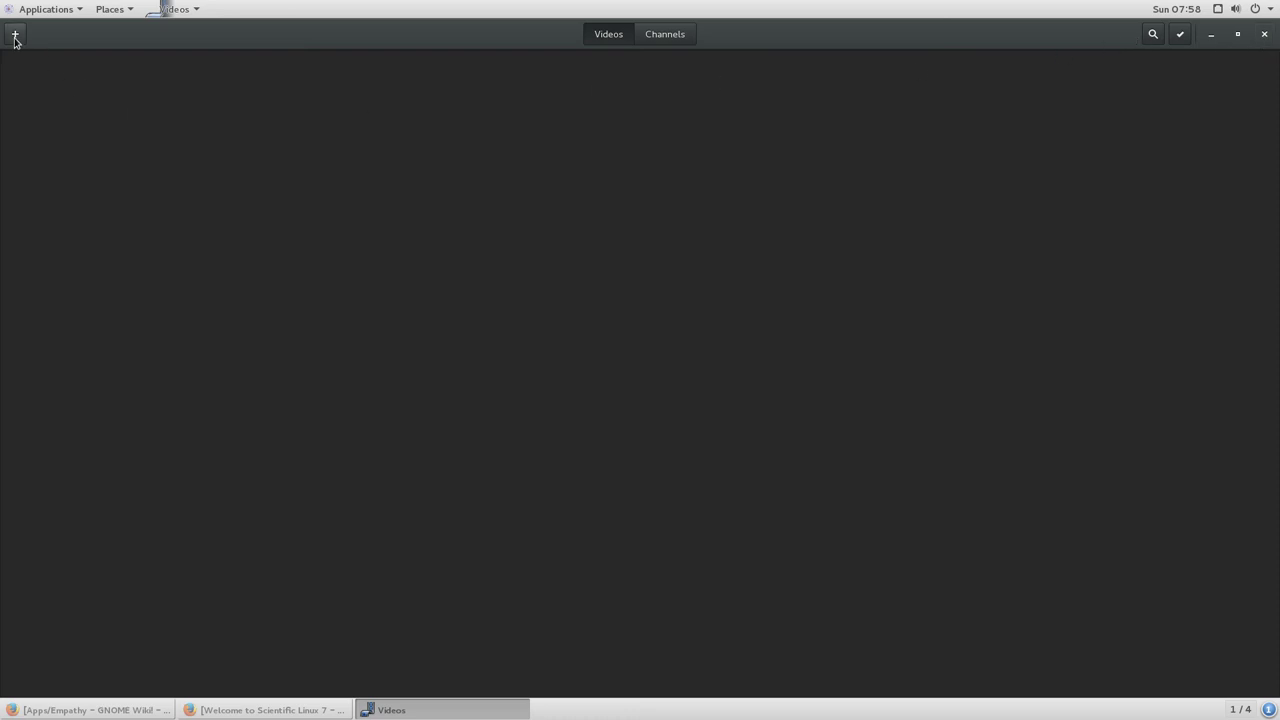
# Close Videos and show the Applications menu list with Firewall and SELinux Troubleshooter
pyautogui.click(1264, 34)
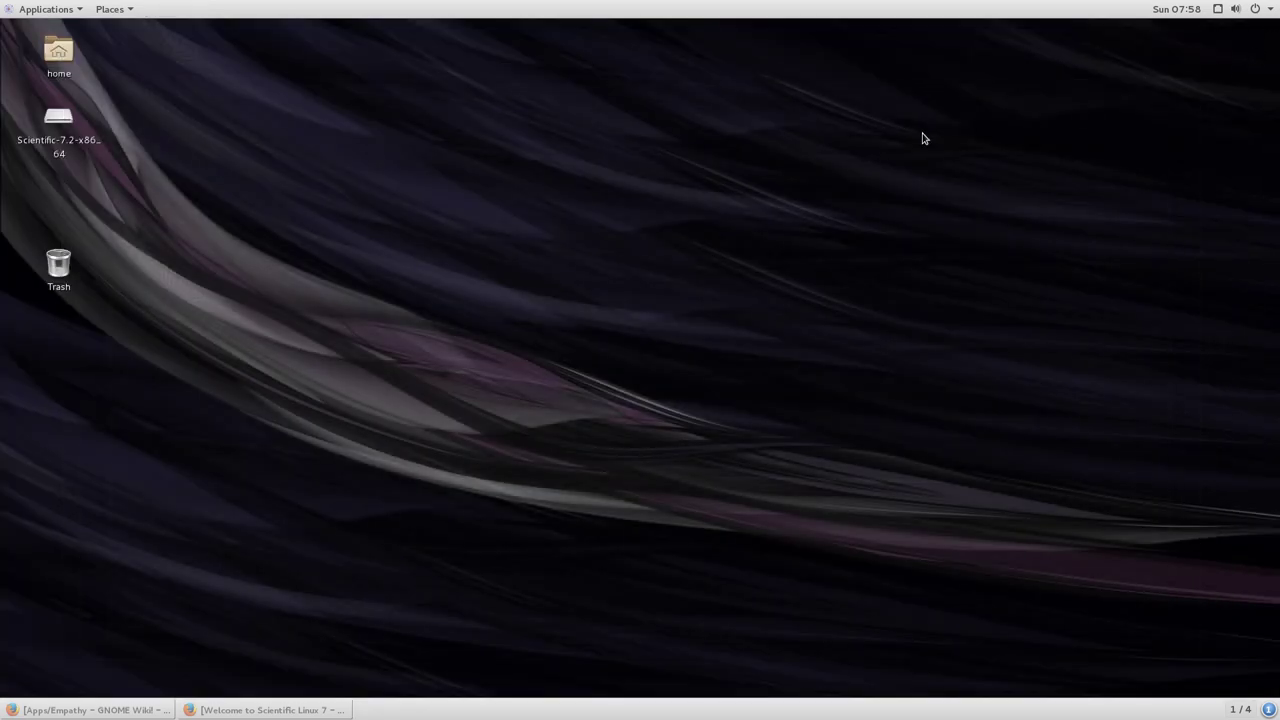
pyautogui.click(28, 9)
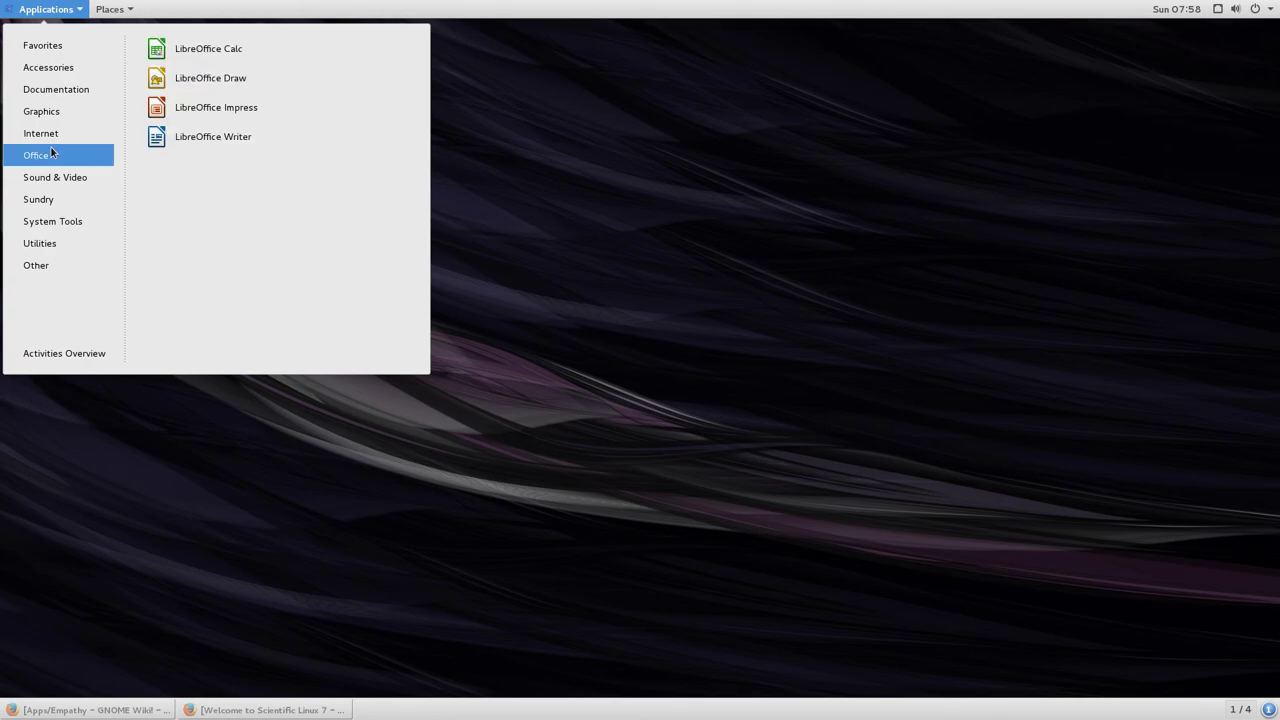
pyautogui.moveTo(55, 212)
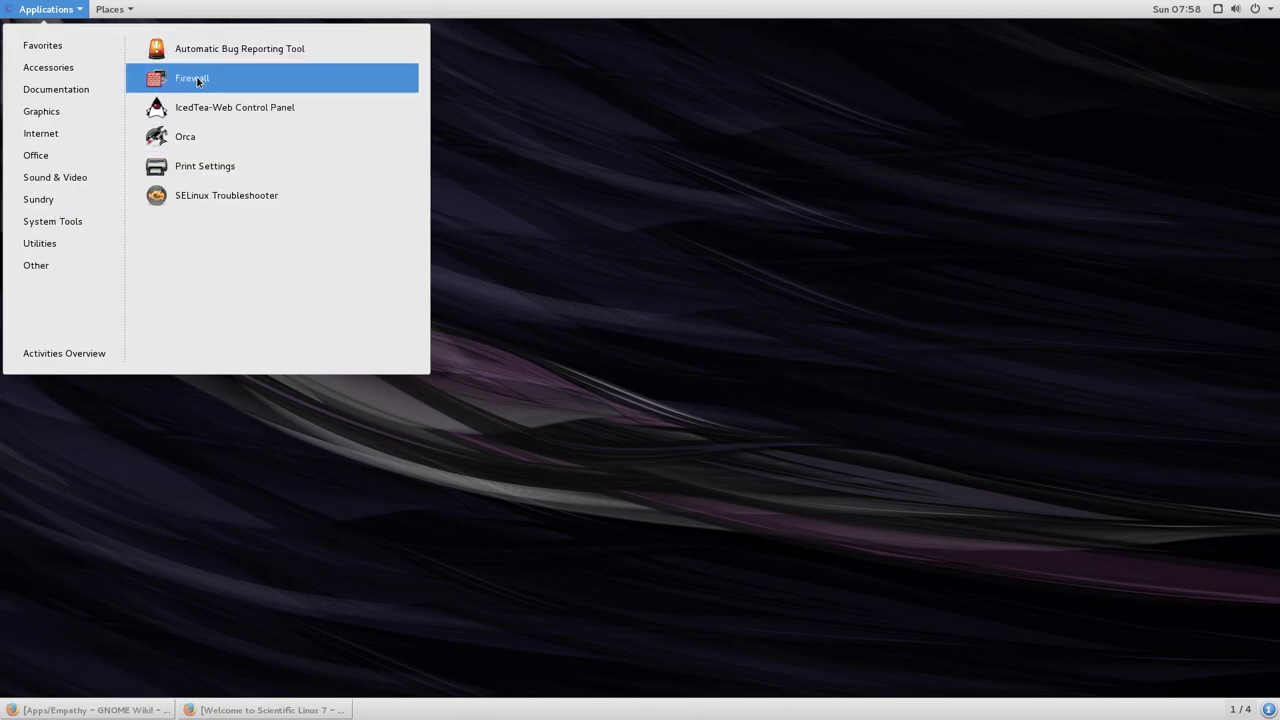
# Launch Firewall Configuration and browse its menus, returning to the public zone services
pyautogui.click(245, 78)
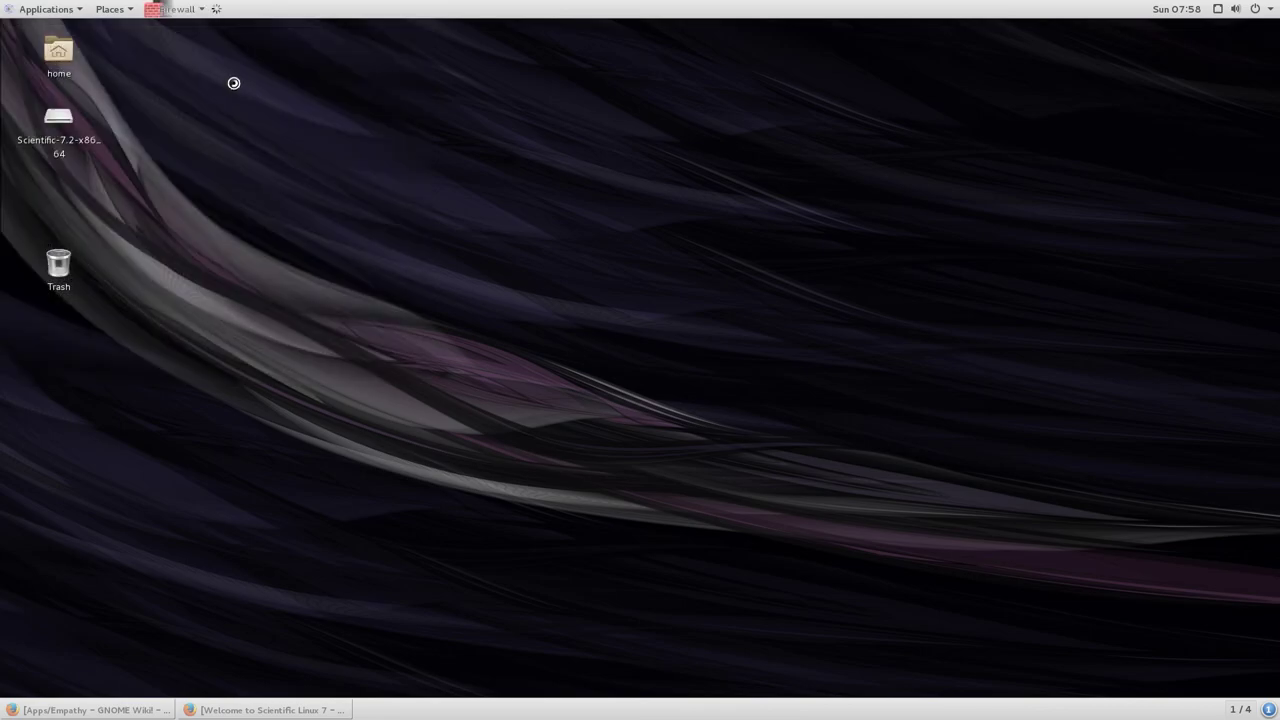
pyautogui.click(145, 130)
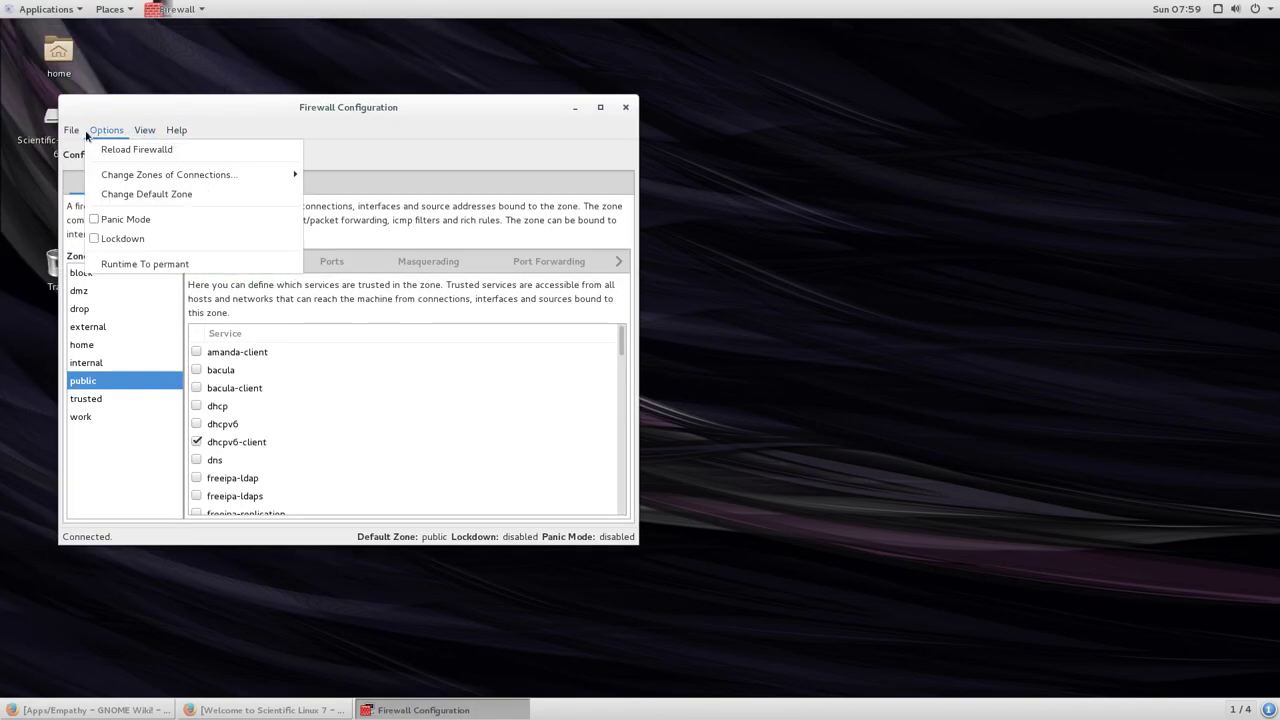
pyautogui.moveTo(72, 130)
pyautogui.moveTo(145, 130)
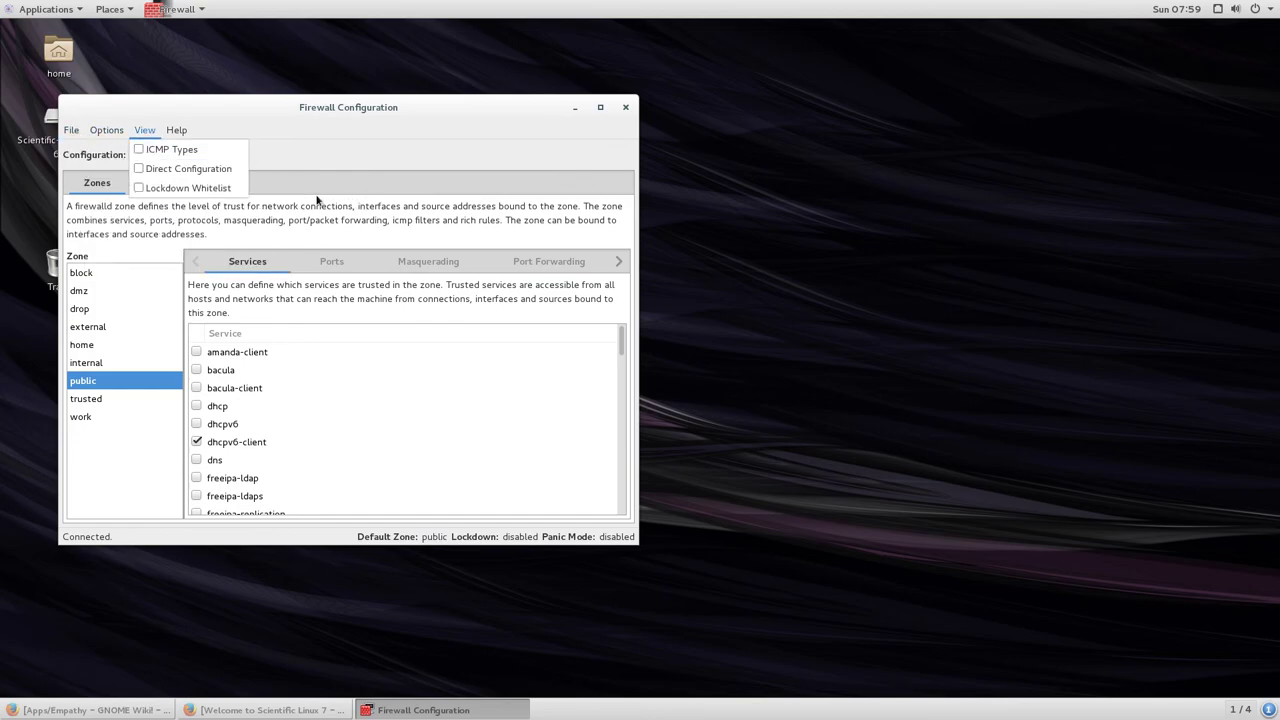
pyautogui.click(331, 261)
pyautogui.click(248, 264)
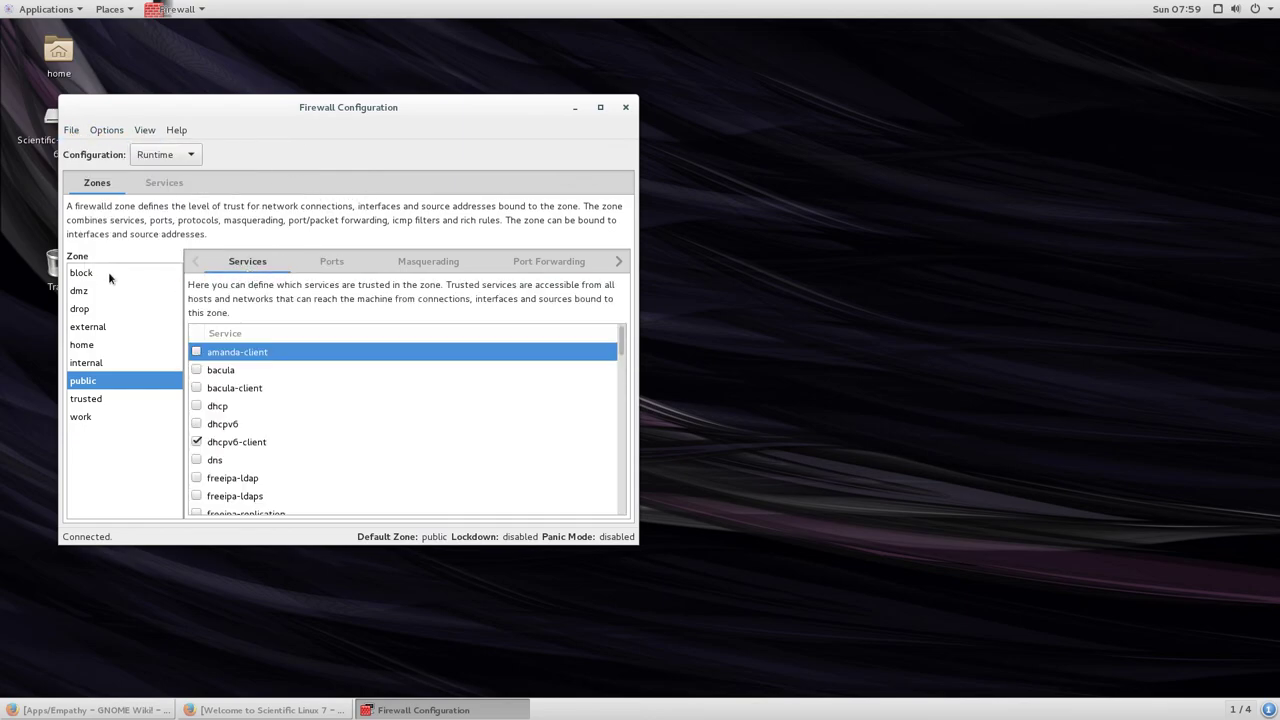
# Look through the Options and View menus again without changing anything
pyautogui.click(98, 130)
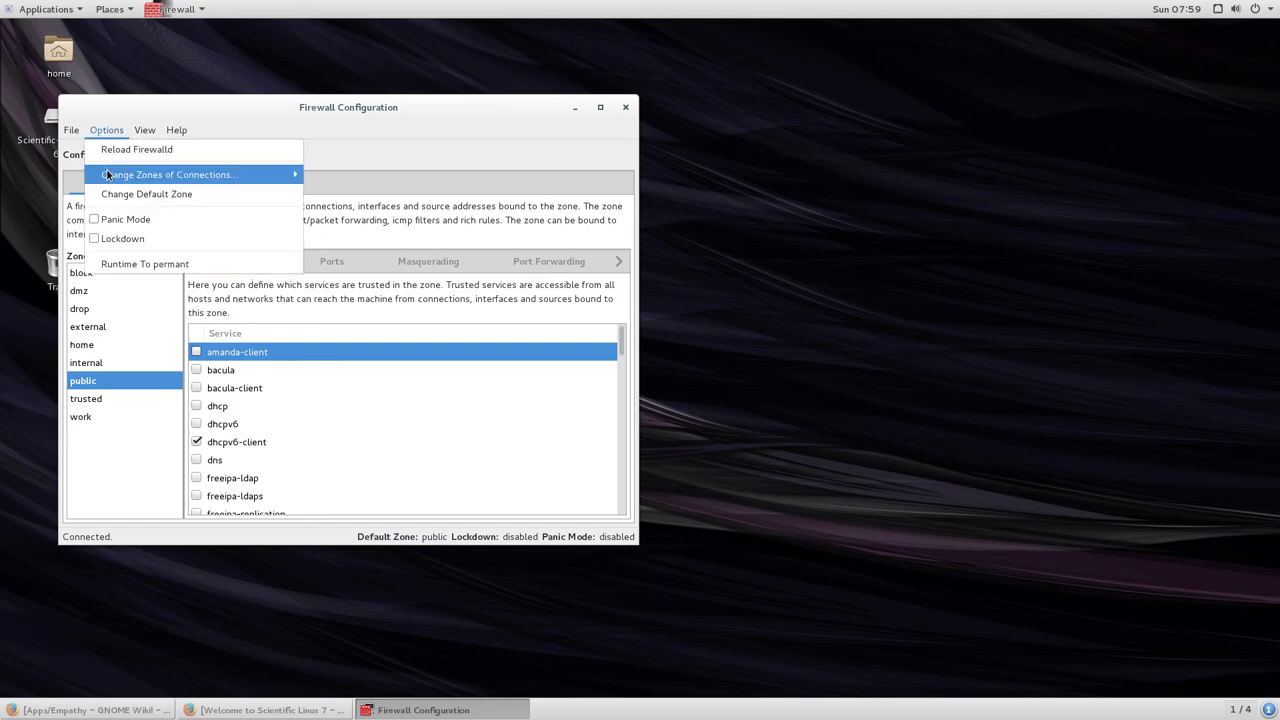
pyautogui.press('Escape')
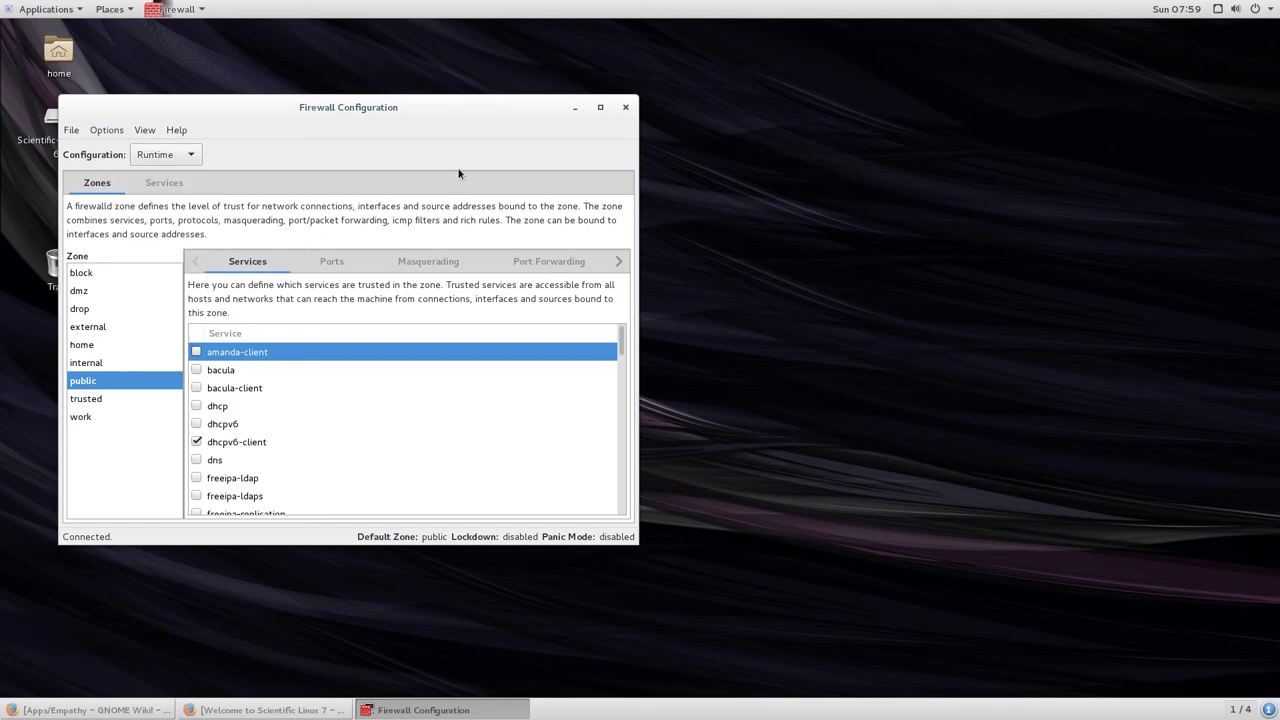
pyautogui.click(100, 131)
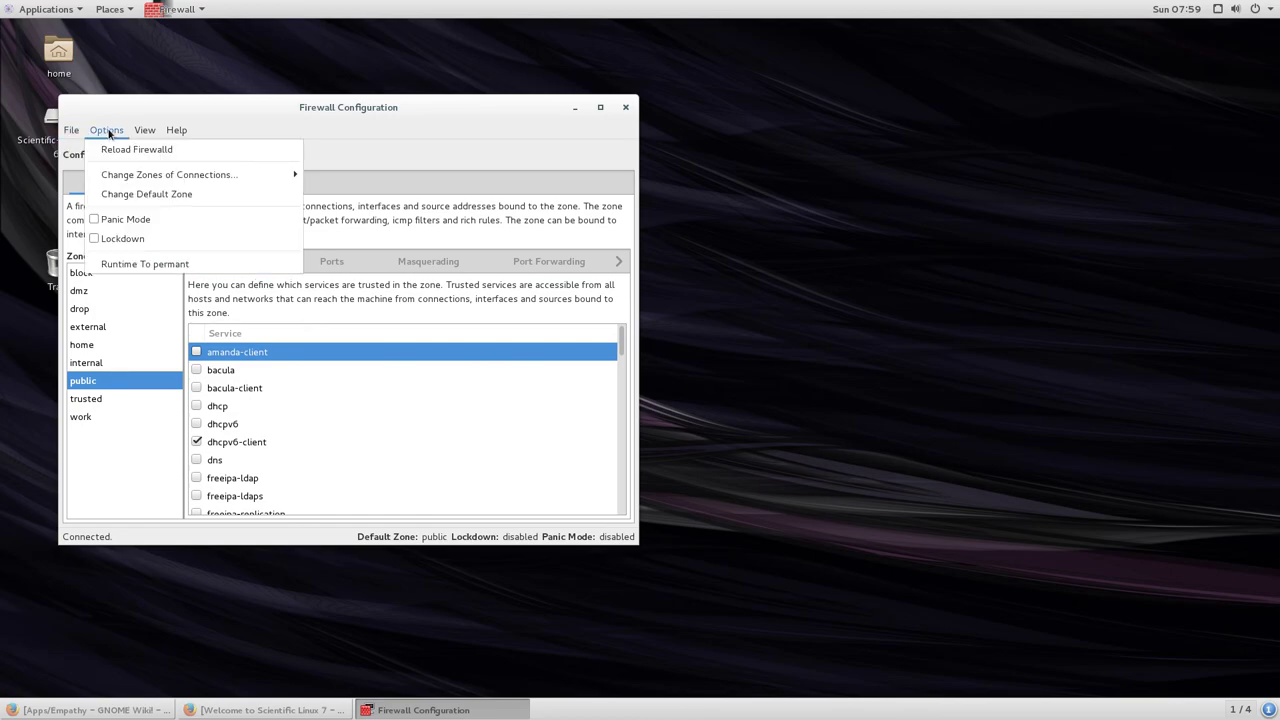
pyautogui.moveTo(144, 133)
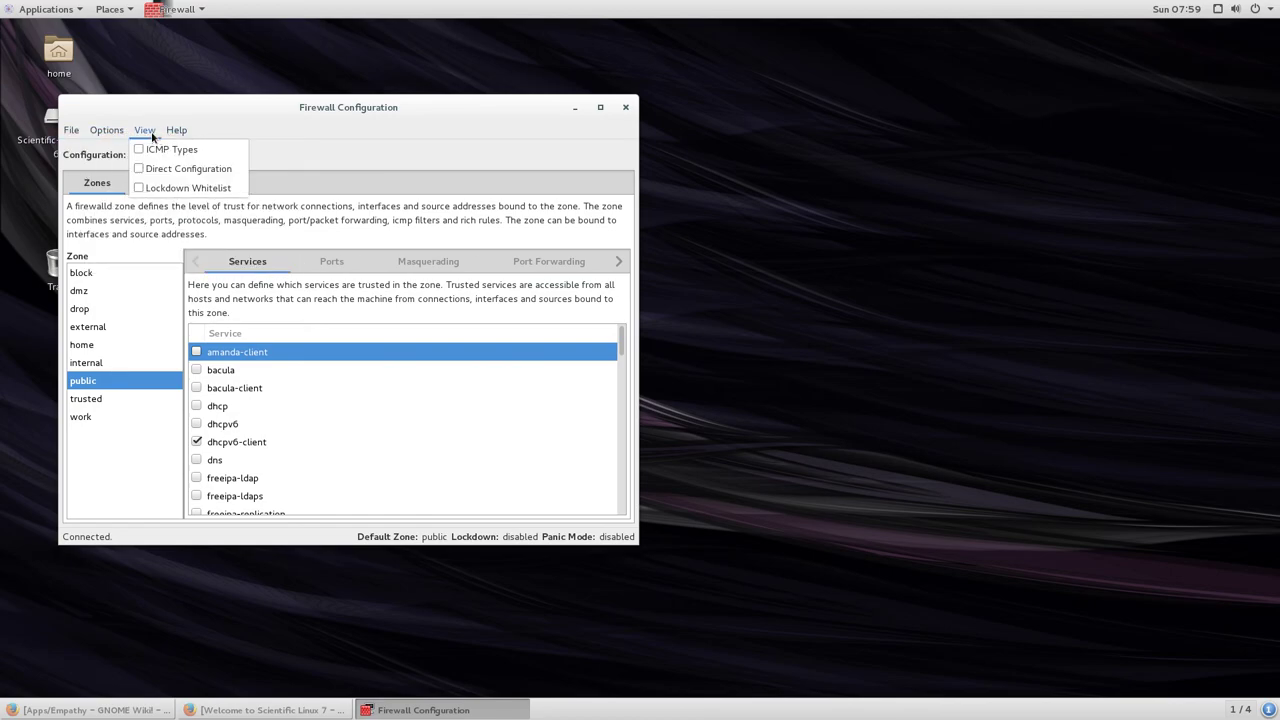
pyautogui.click(353, 145)
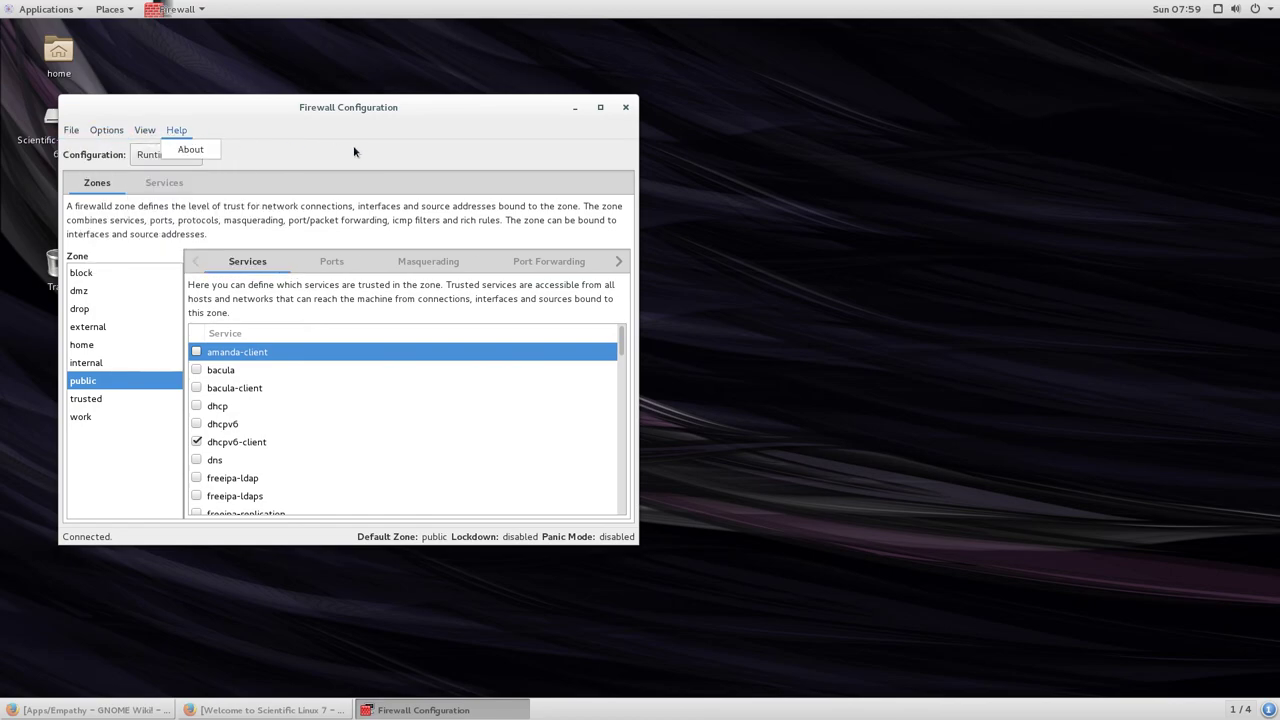
# Close Firewall, confirm Print Settings shows no printers configured, then return to the Sundry list
pyautogui.click(625, 107)
pyautogui.click(77, 6)
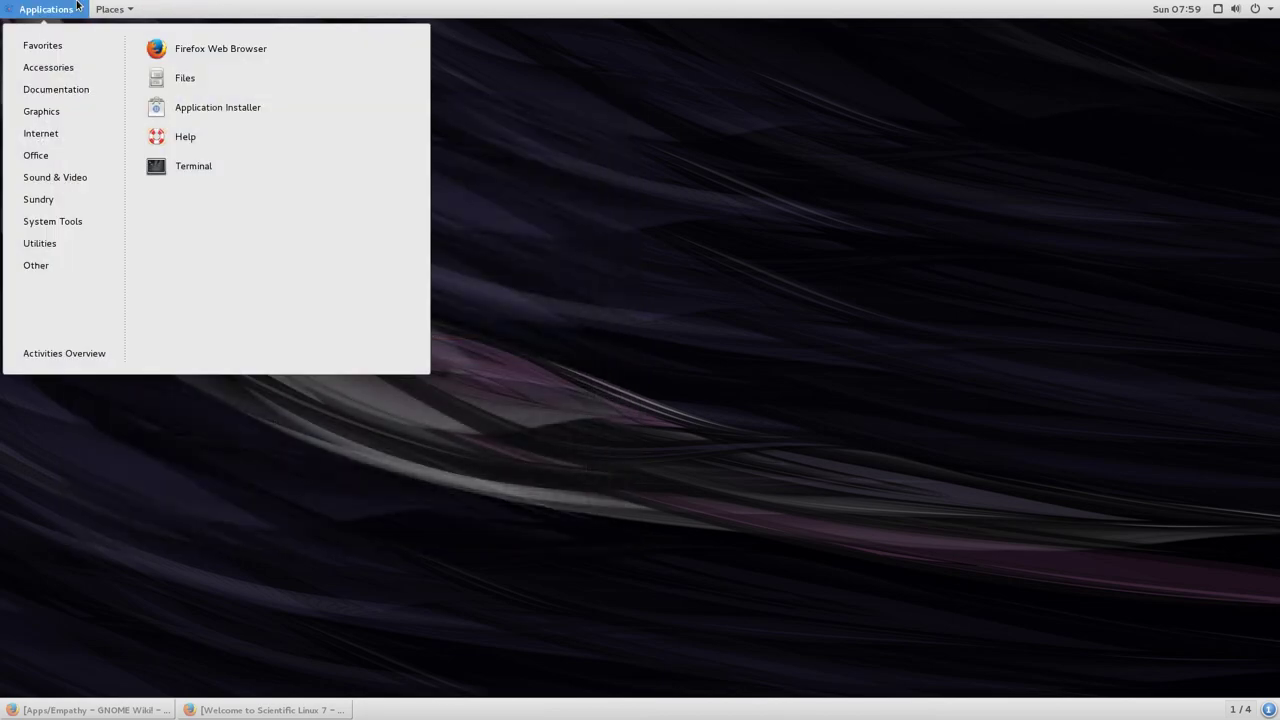
pyautogui.moveTo(86, 144)
pyautogui.moveTo(78, 176)
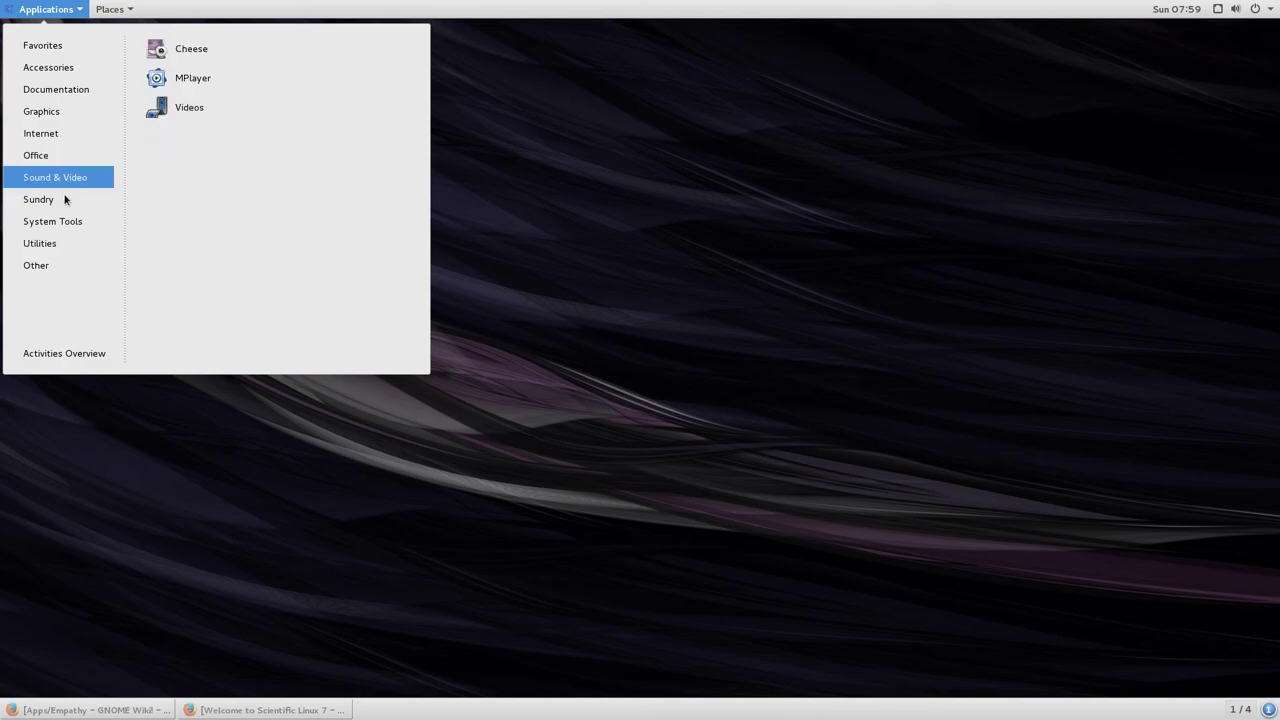
pyautogui.moveTo(63, 200)
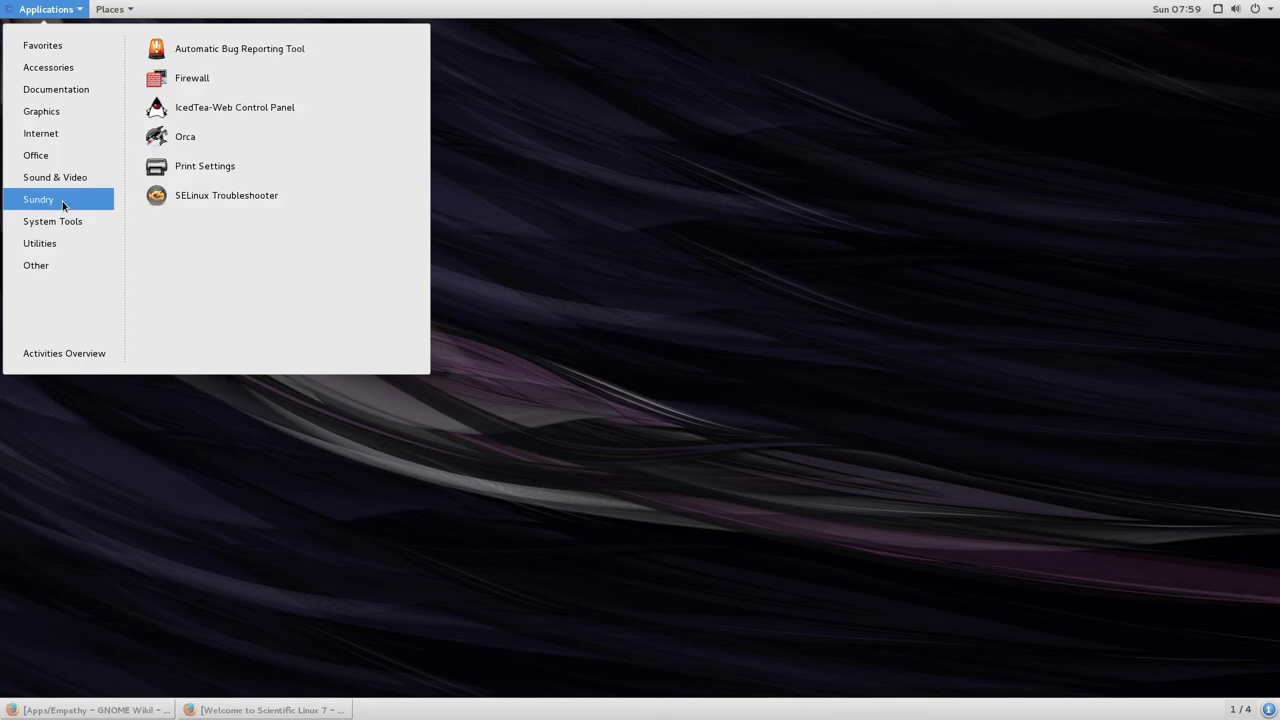
pyautogui.click(192, 167)
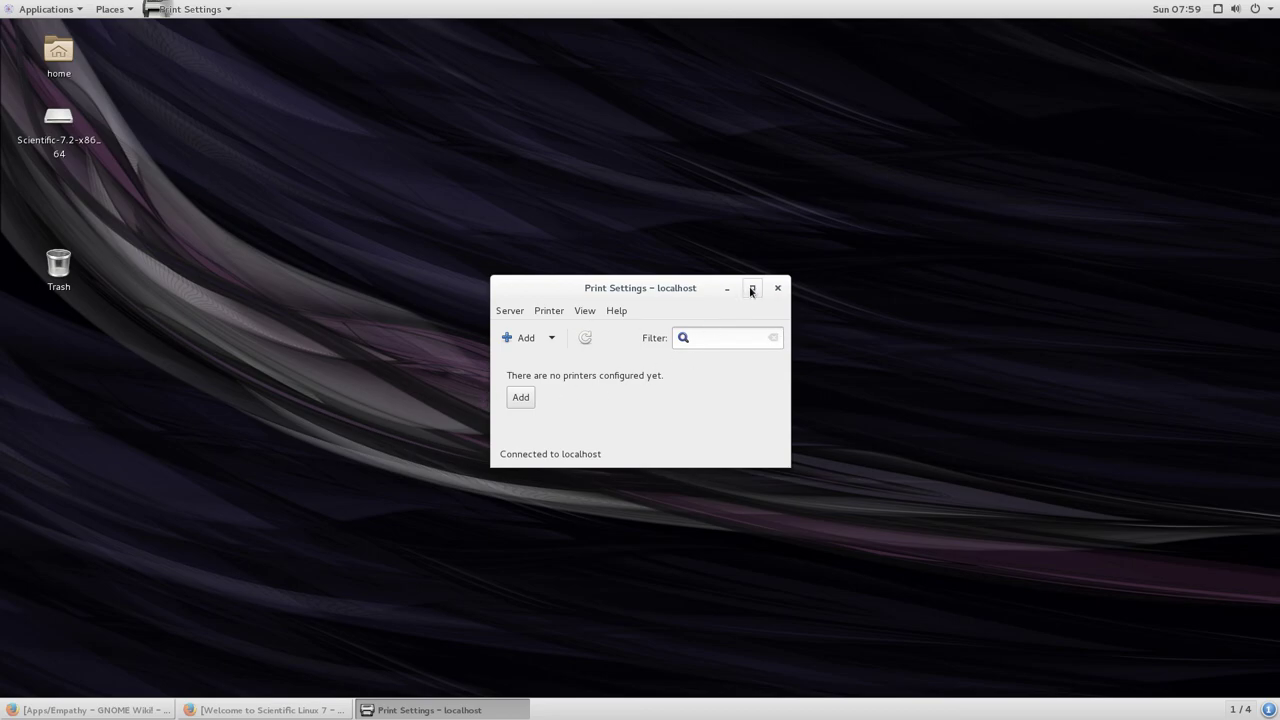
pyautogui.click(777, 288)
pyautogui.click(46, 9)
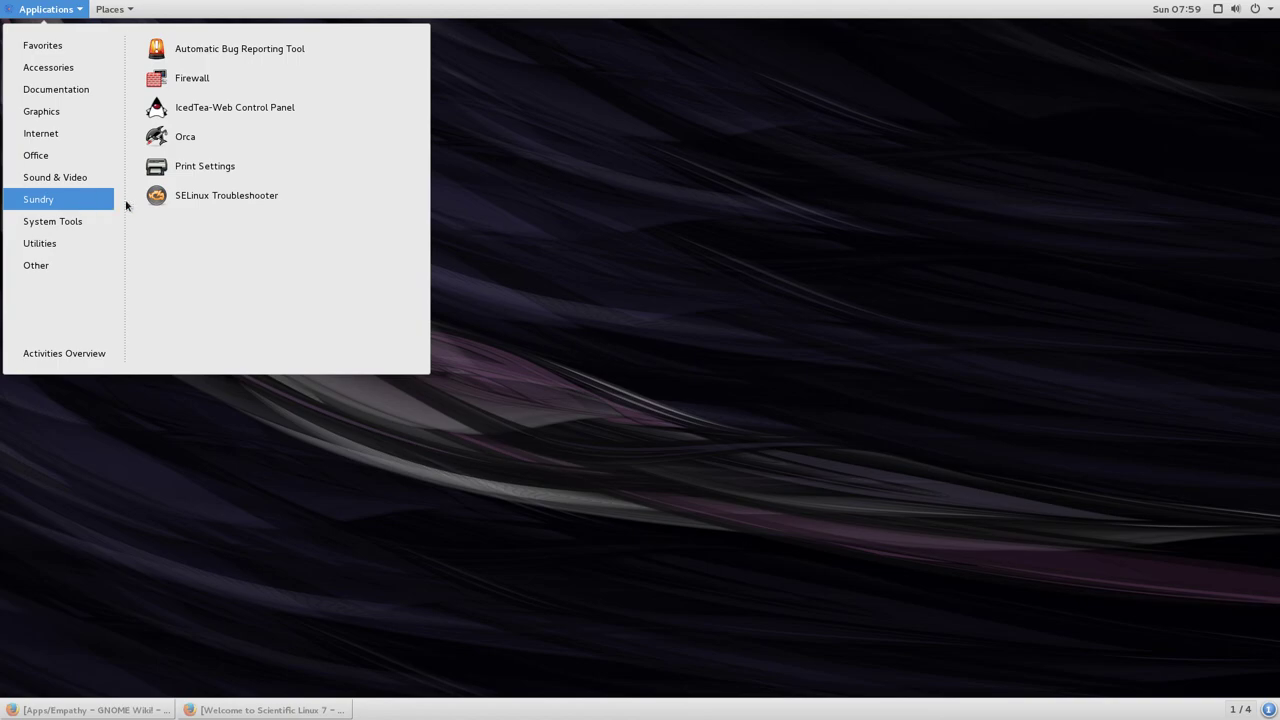
# Launch SELinux Troubleshooter, which reports No Alerts, and move its window right
pyautogui.click(182, 200)
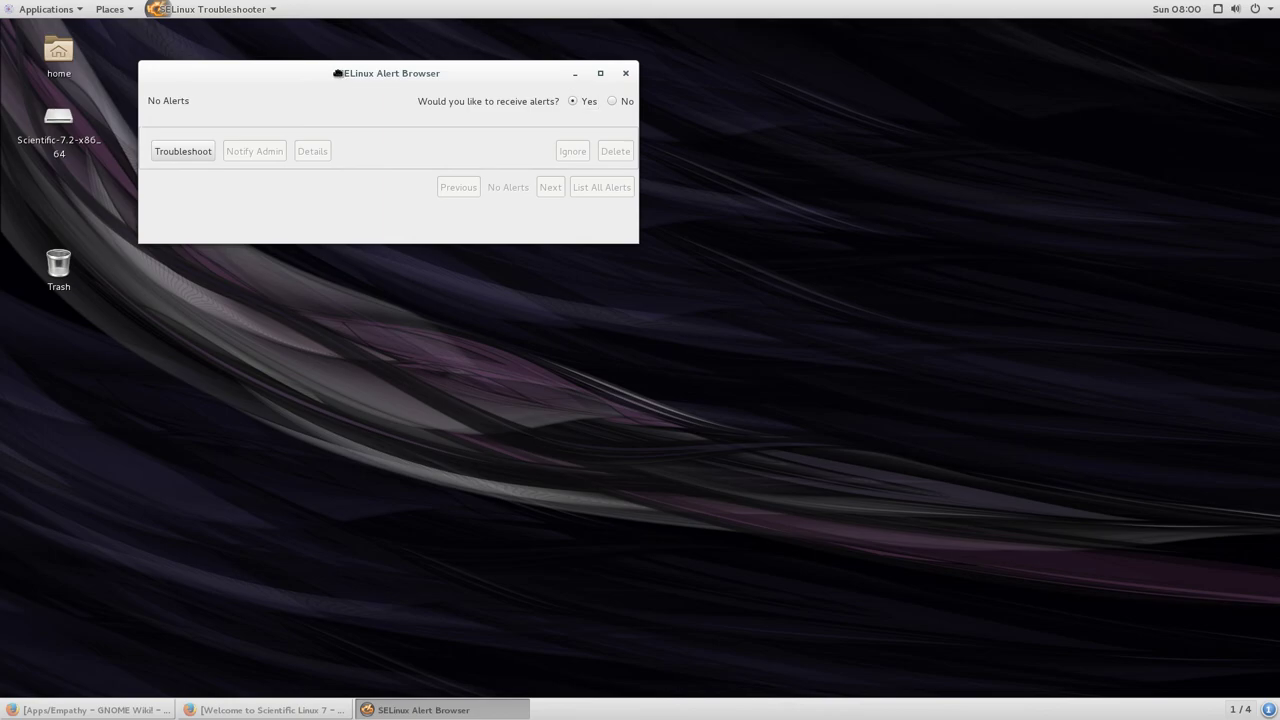
pyautogui.moveTo(337, 73); pyautogui.dragTo(450, 75)
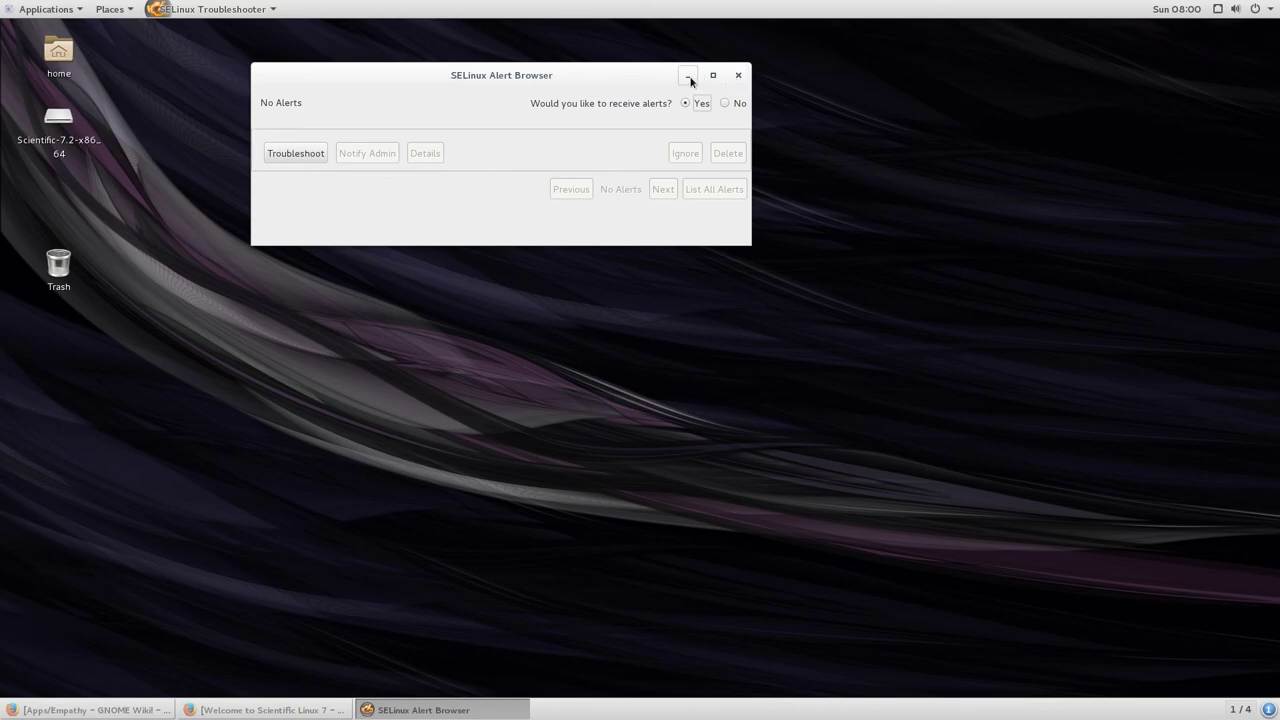
# Close the SELinux Alert Browser and enter GNOME Software's store past the welcome message
pyautogui.click(738, 77)
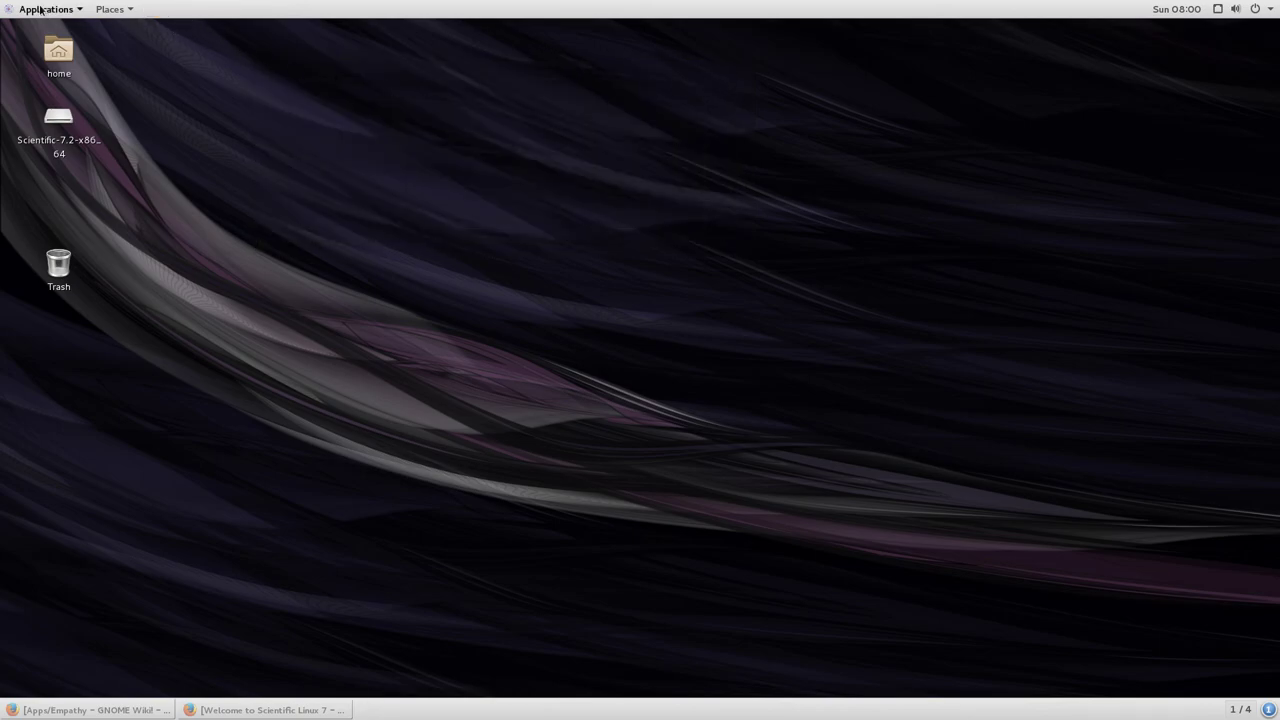
pyautogui.click(45, 12)
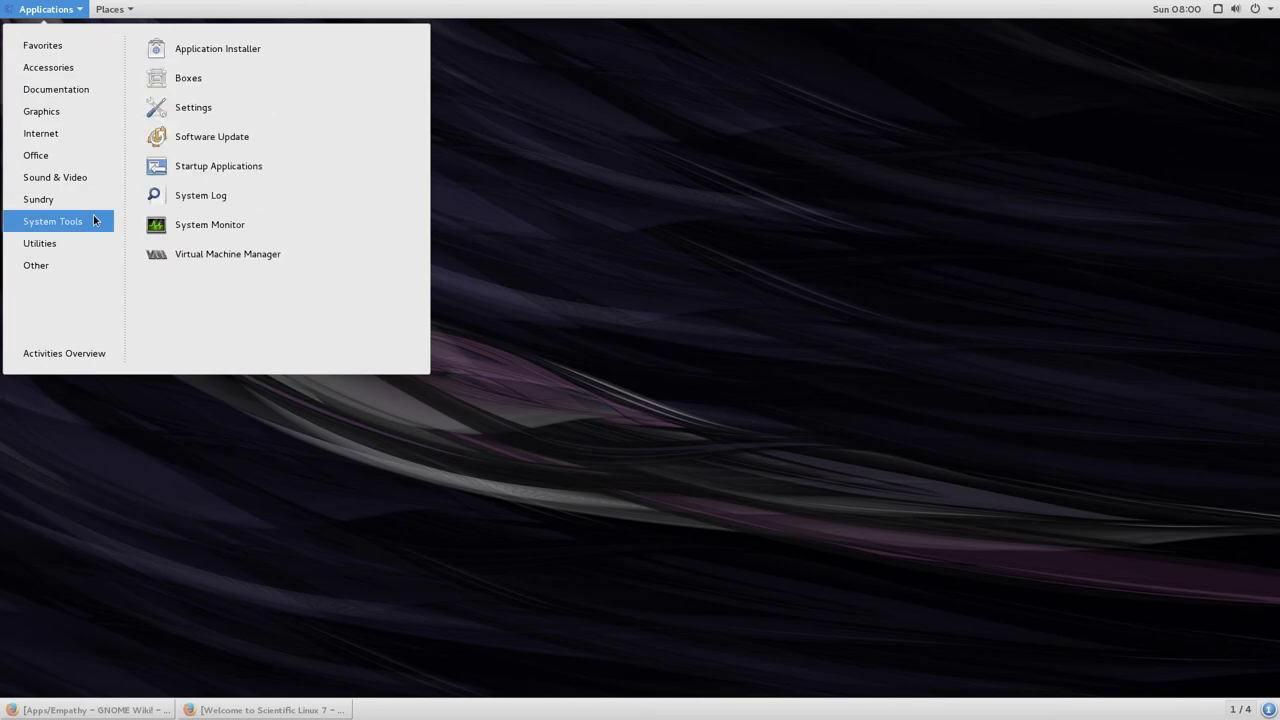
pyautogui.moveTo(88, 207)
pyautogui.click(254, 58)
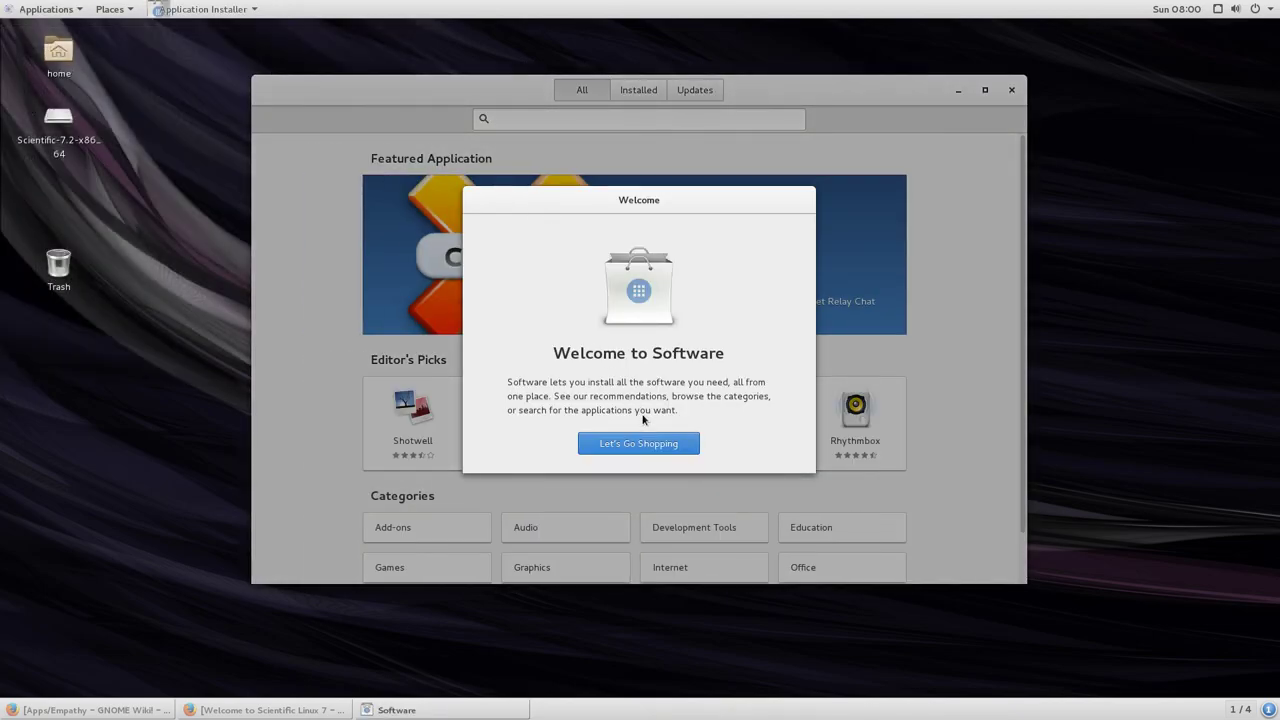
pyautogui.moveTo(646, 211); pyautogui.dragTo(810, 218)
pyautogui.click(796, 455)
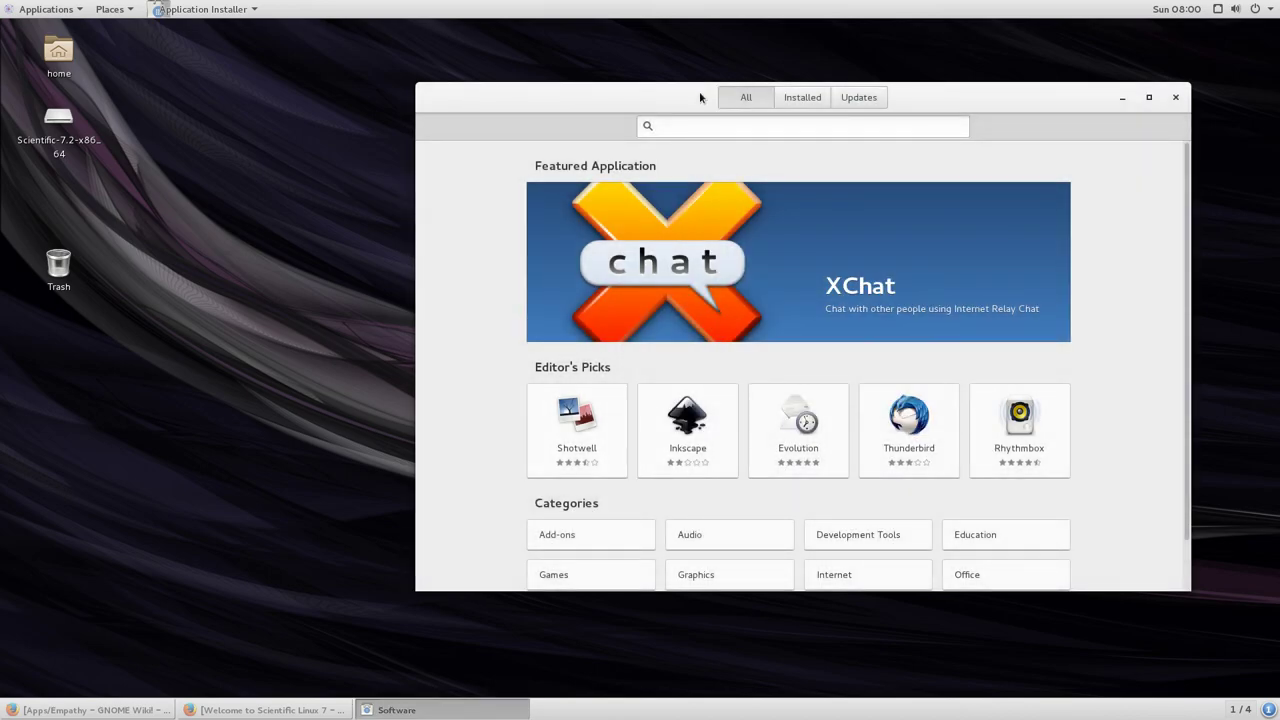
# Install Rhythmbox from Editor's Picks, authenticating with the administrator password
pyautogui.click(703, 122)
pyautogui.scroll(-1, 718, 207)
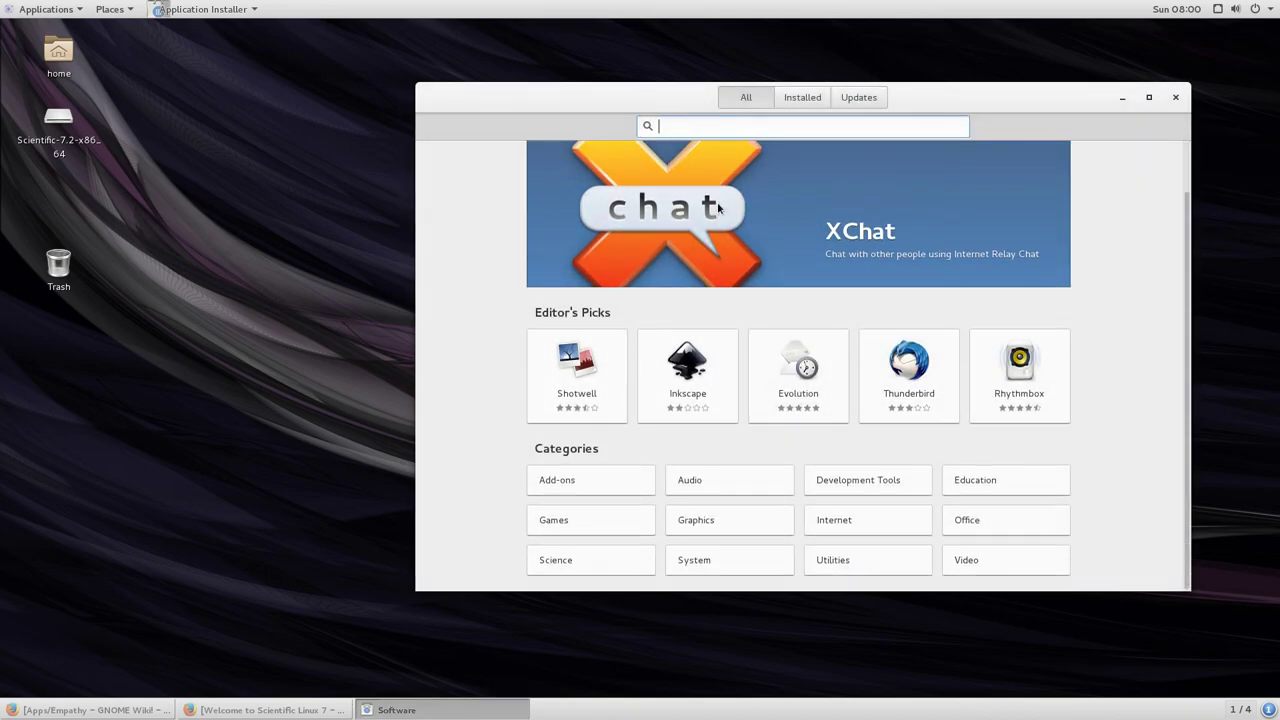
pyautogui.scroll(1, 717, 200)
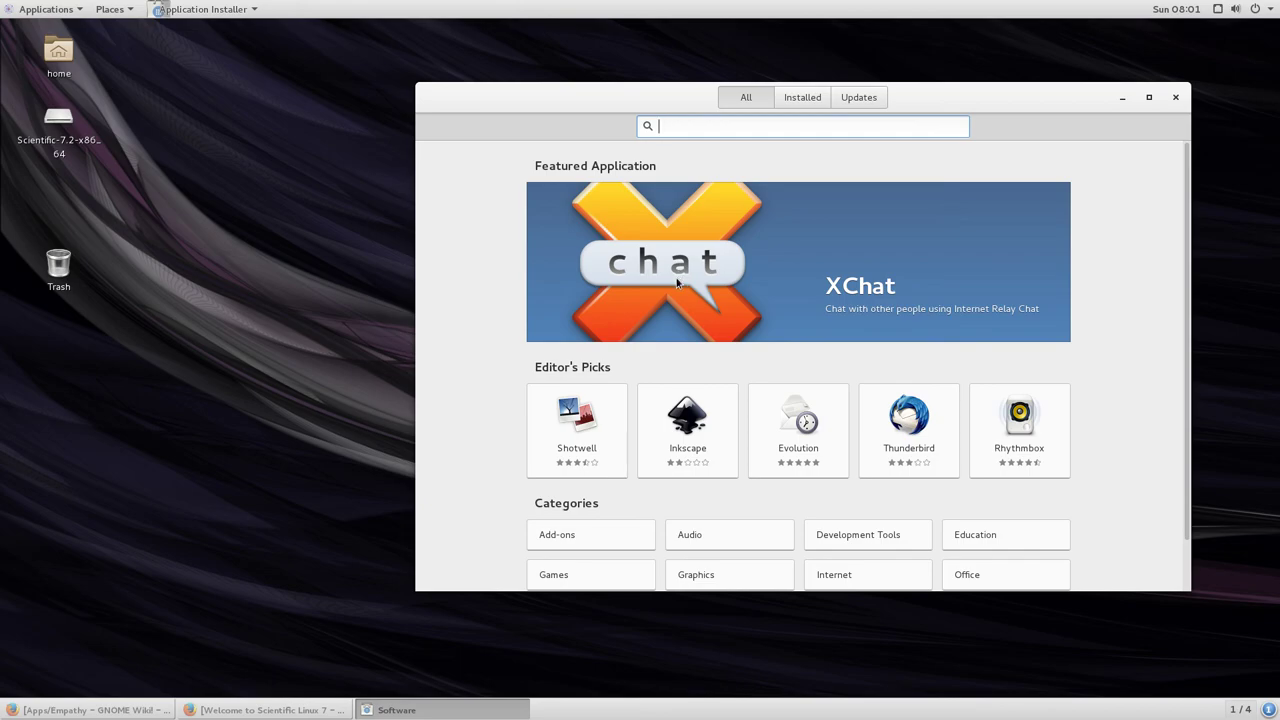
pyautogui.click(1037, 423)
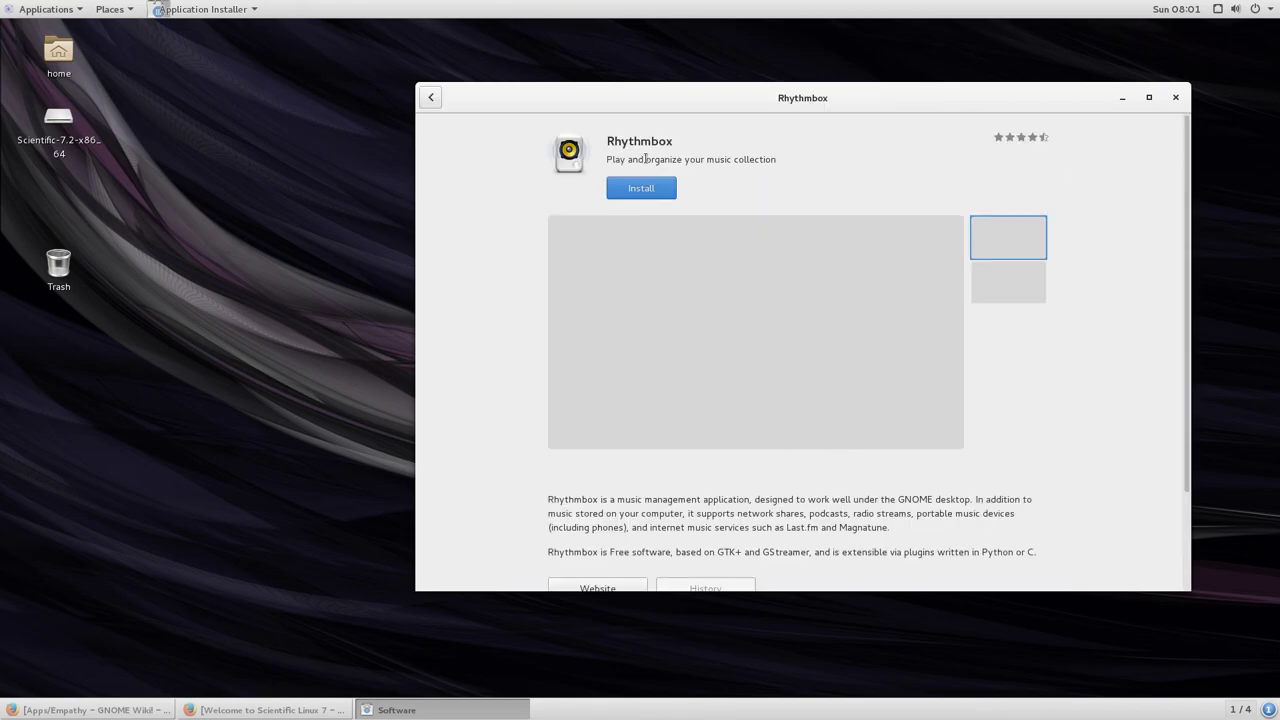
pyautogui.click(645, 188)
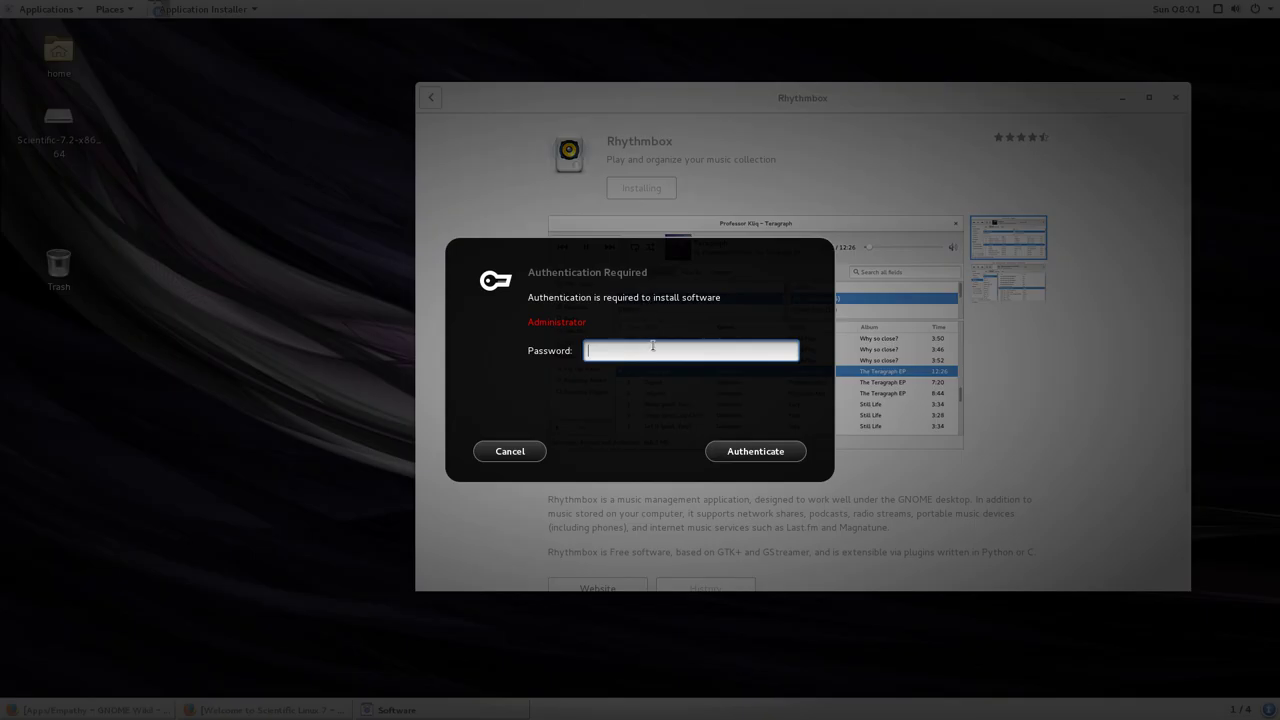
pyautogui.write('•••')
pyautogui.press('Return')
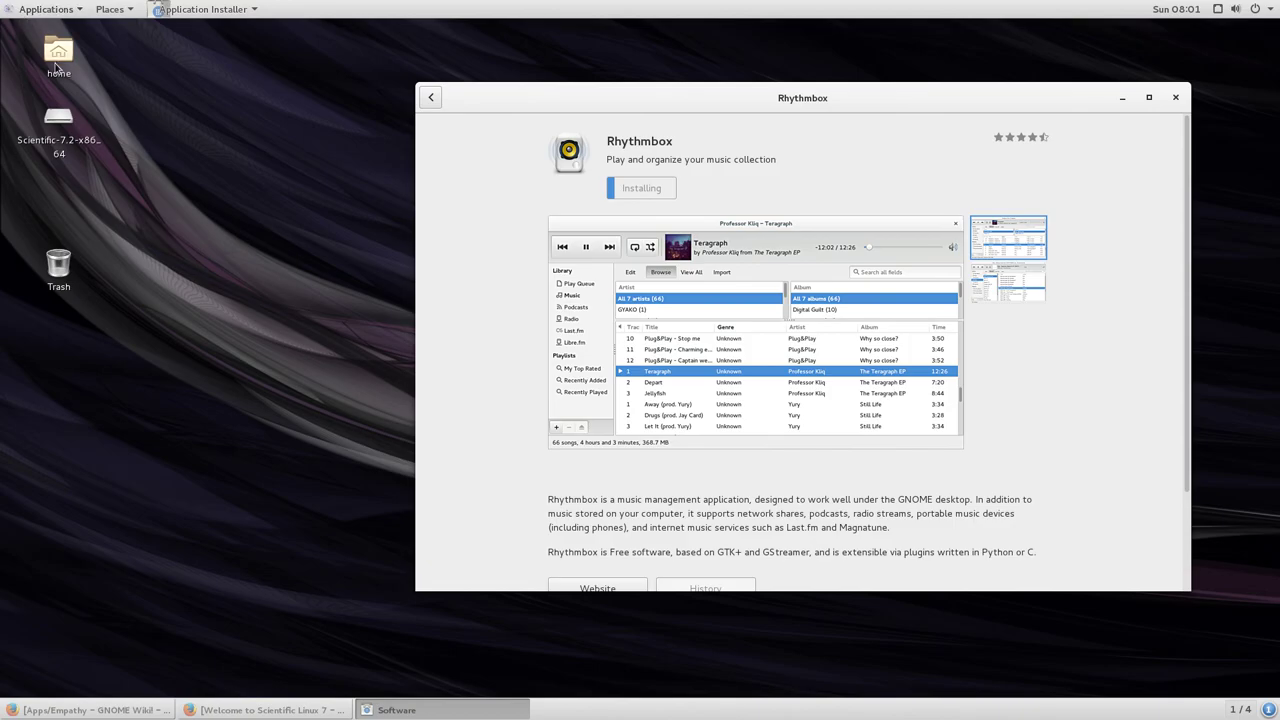
# Back in Firefox, search the web for 'empathy (software)'
pyautogui.click(90, 709)
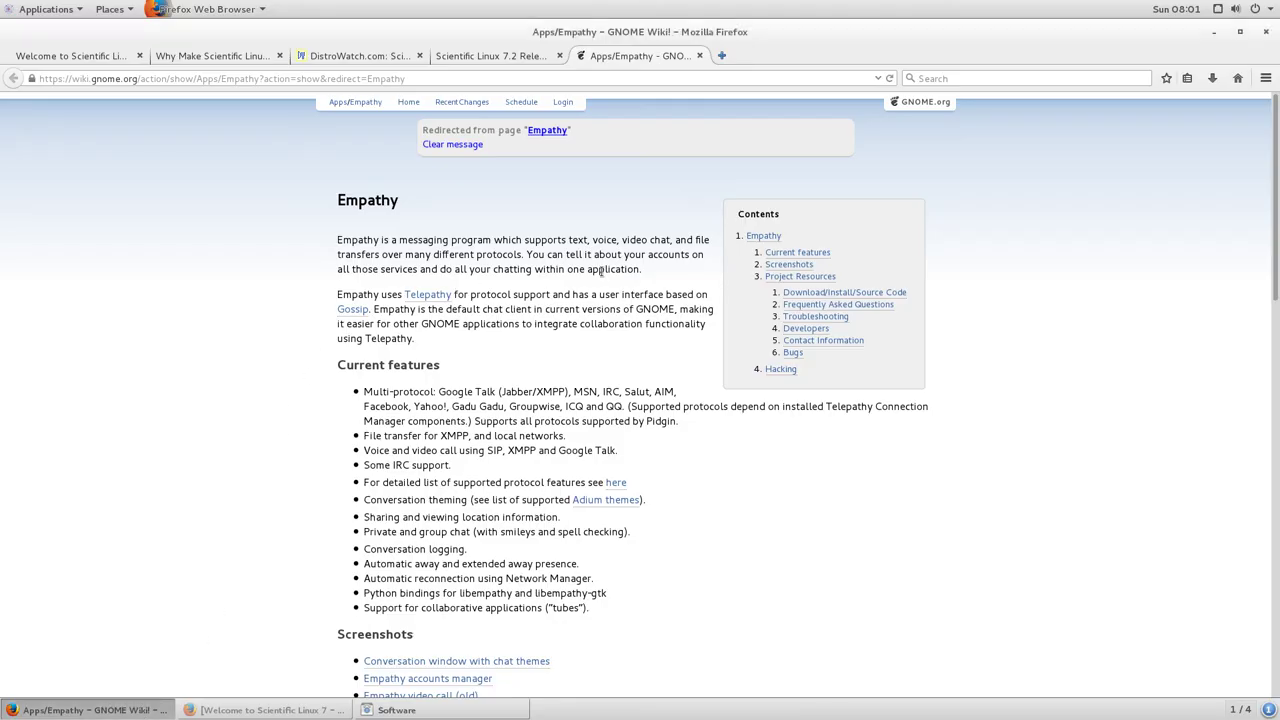
pyautogui.scroll(-8, 680, 279)
pyautogui.scroll(8, 680, 279)
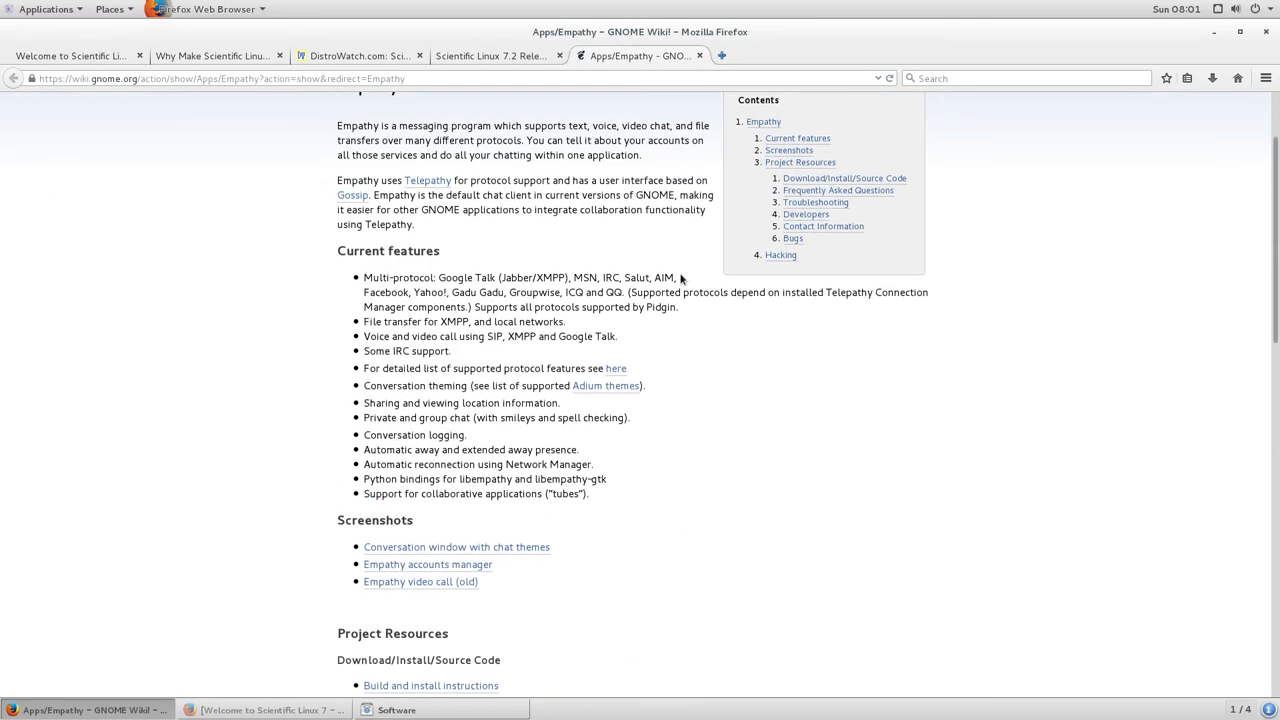
pyautogui.click(941, 80)
pyautogui.write('empa')
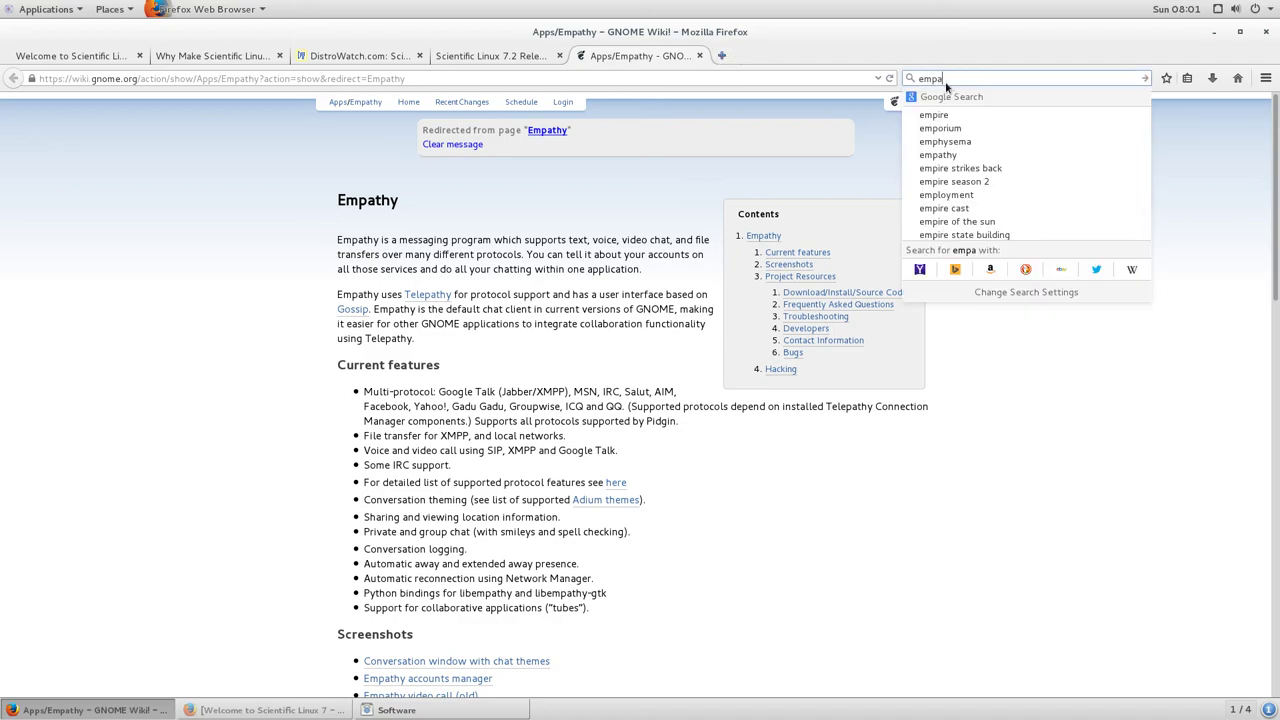
pyautogui.write('thy (sot')
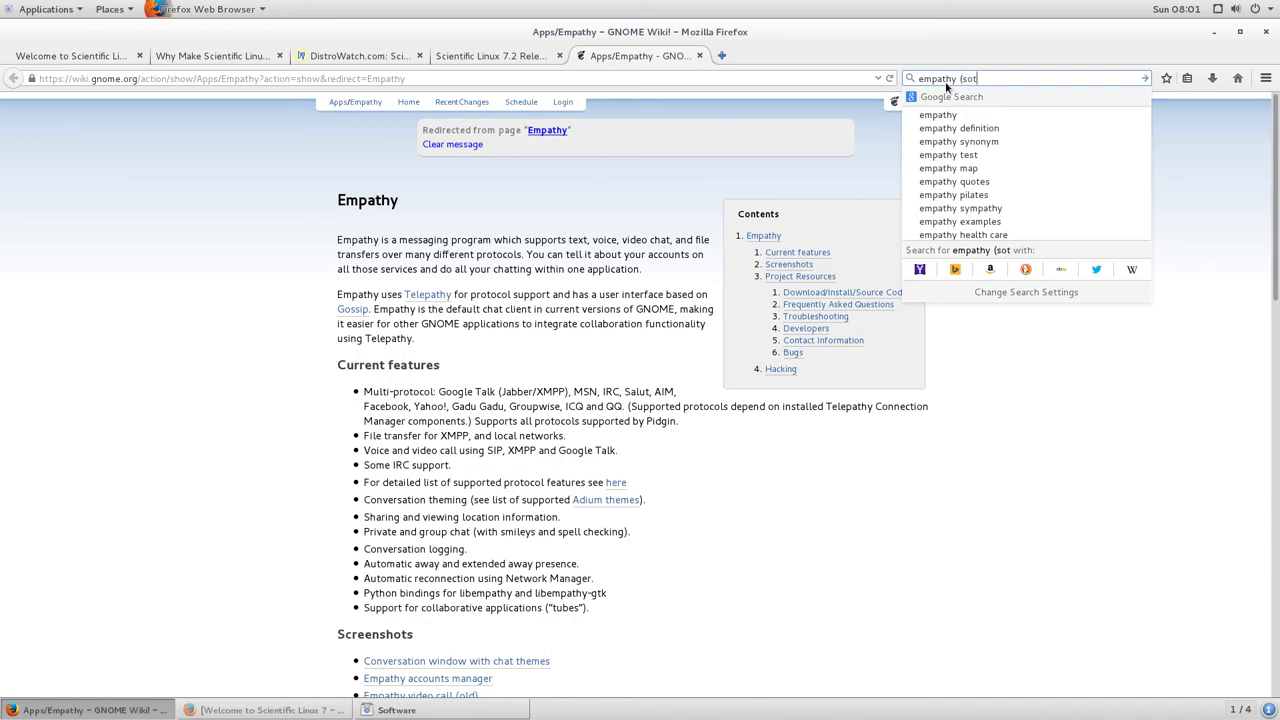
pyautogui.press('BackSpace')
pyautogui.write('ftware)')
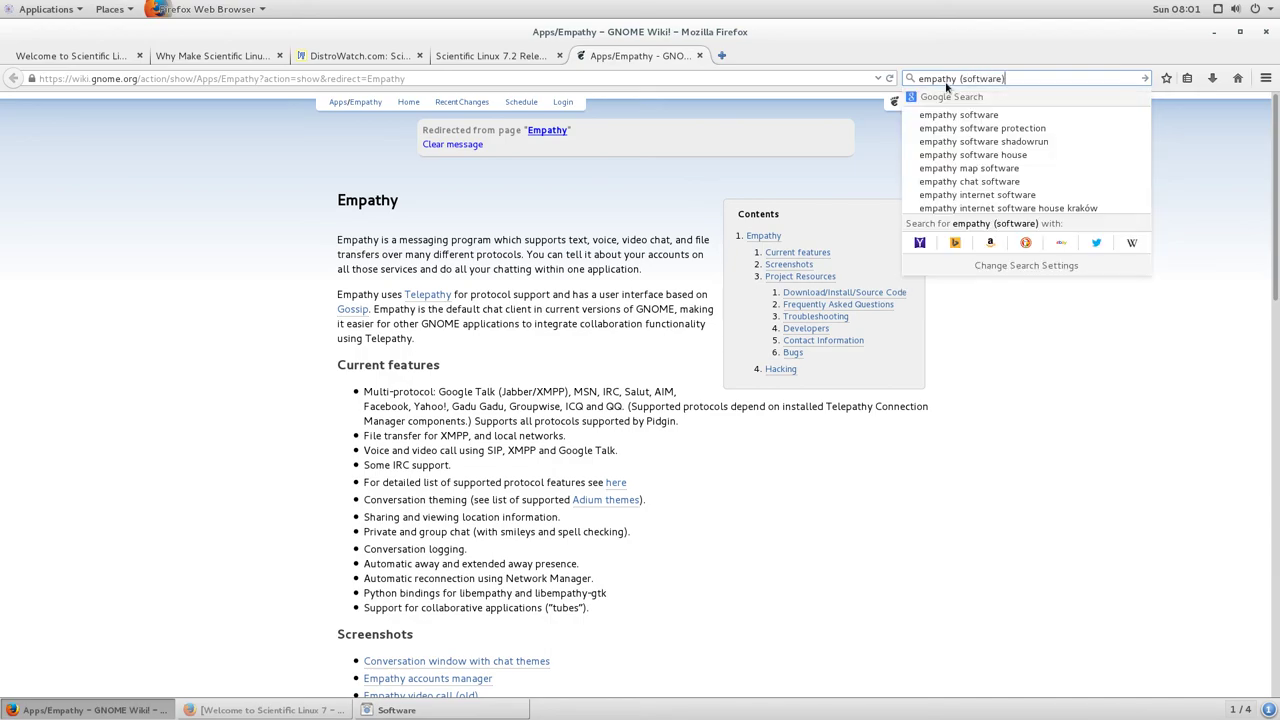
pyautogui.press('Return')
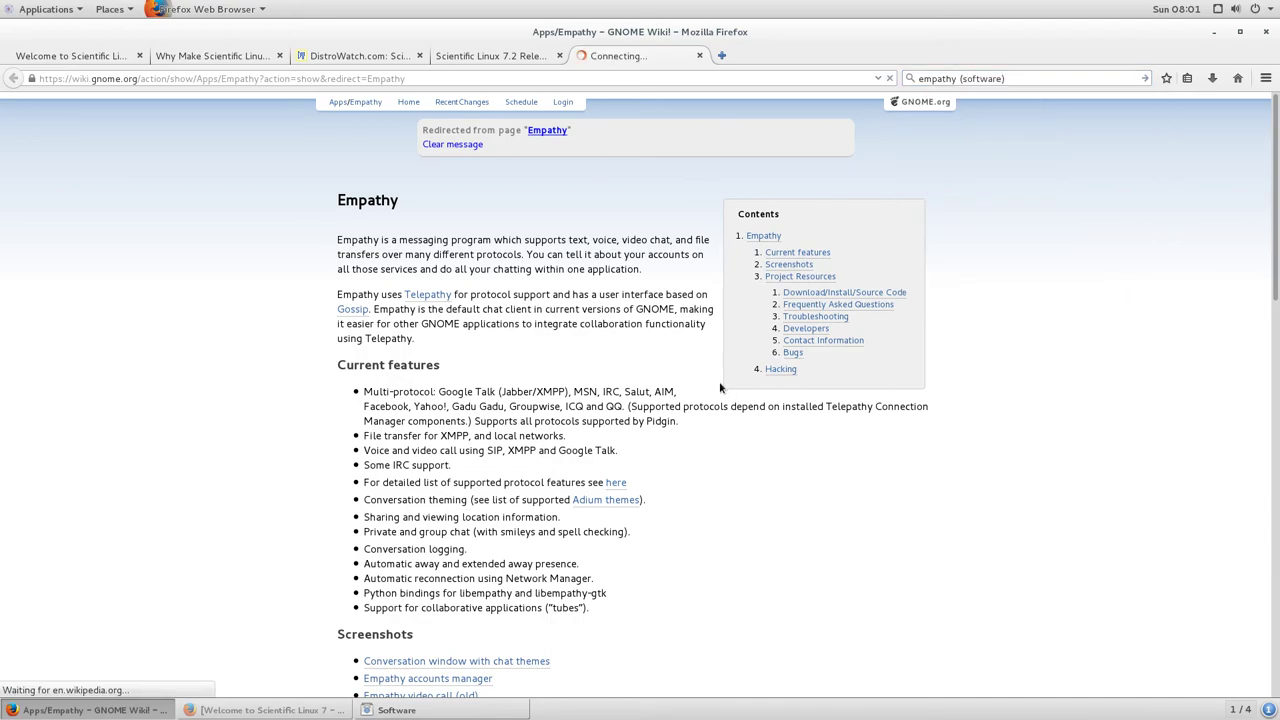
# Read through the Empathy (software) Wikipedia article, then minimize Firefox
pyautogui.scroll(-3, 896, 406)
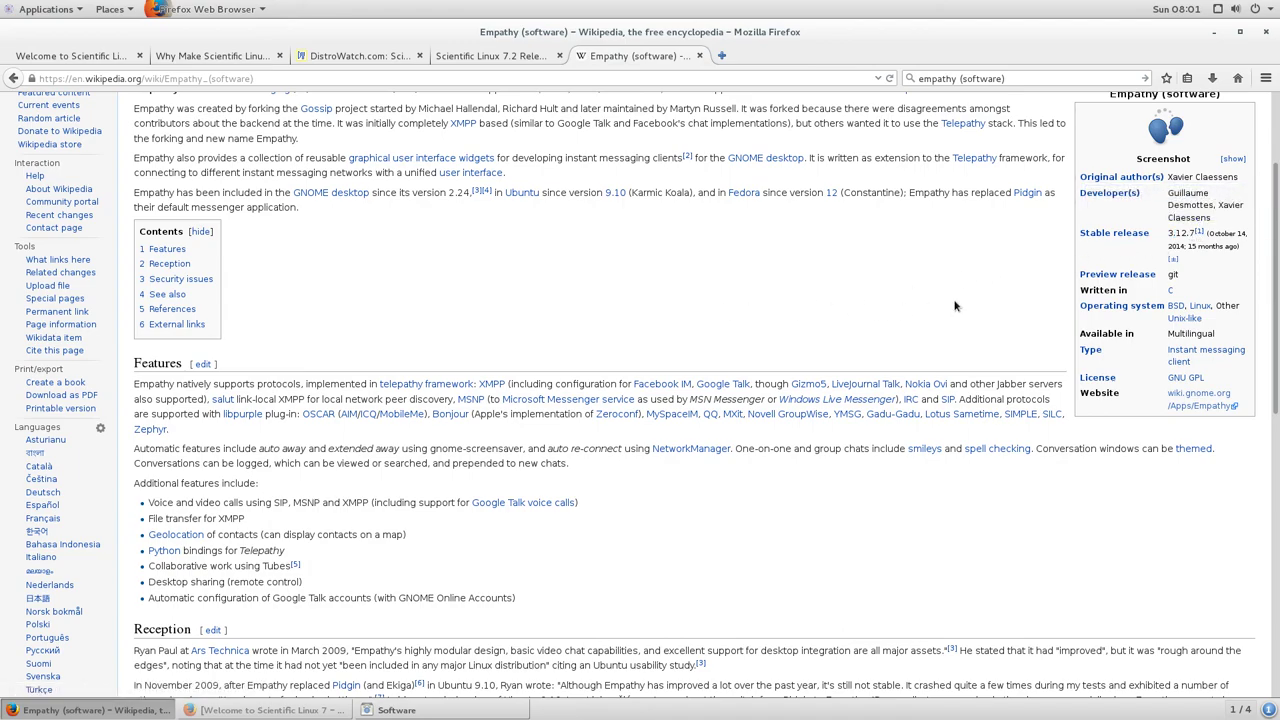
pyautogui.scroll(3, 1115, 290)
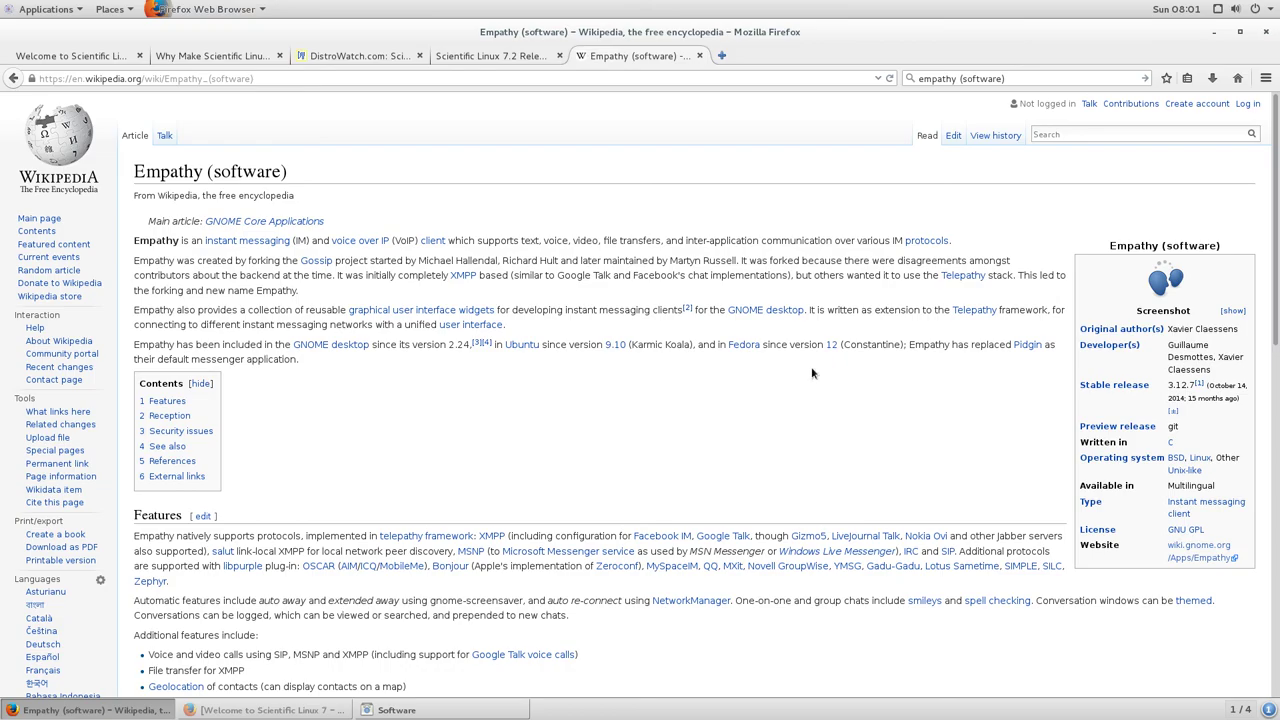
pyautogui.scroll(-2, 830, 380)
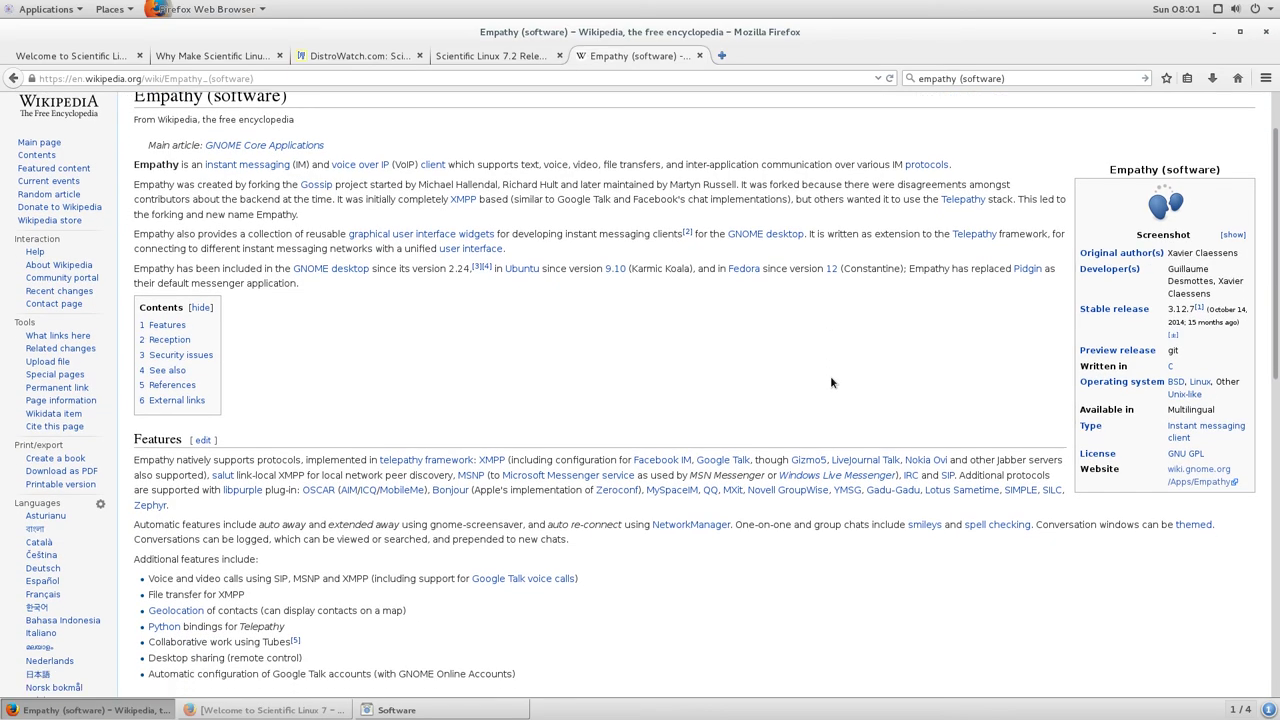
pyautogui.scroll(2, 830, 380)
pyautogui.scroll(-10, 830, 380)
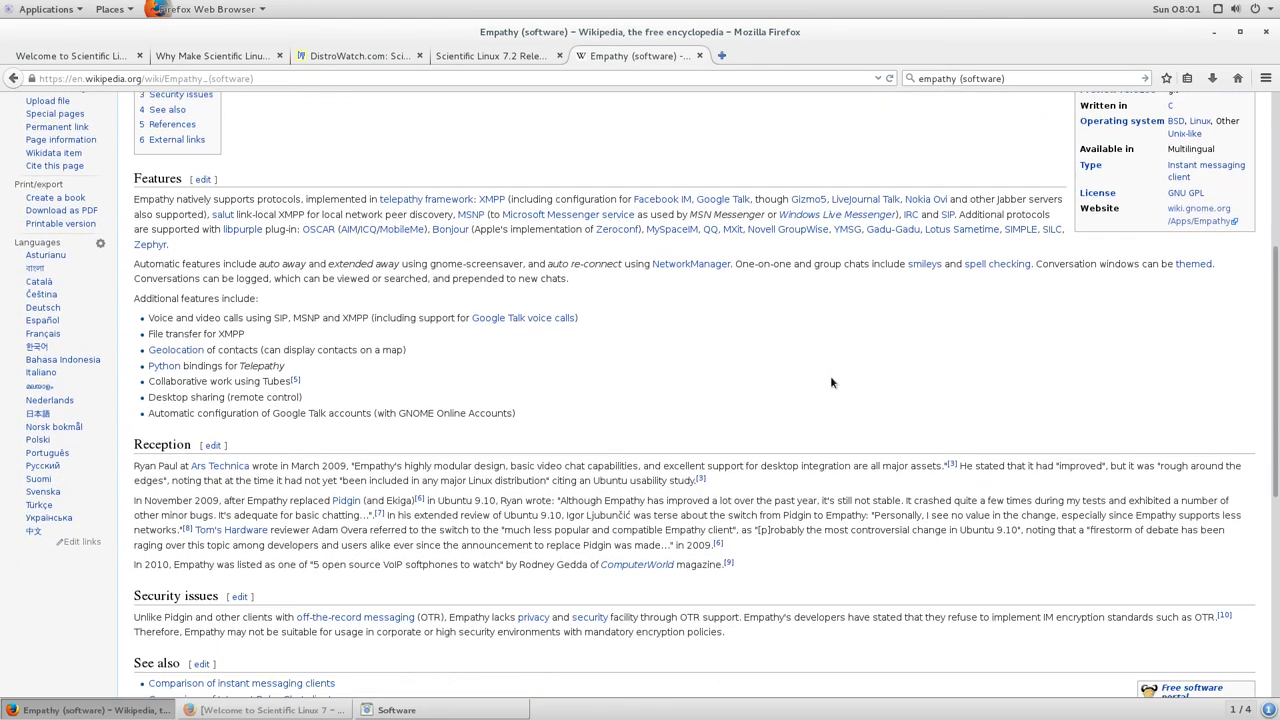
pyautogui.scroll(10, 832, 381)
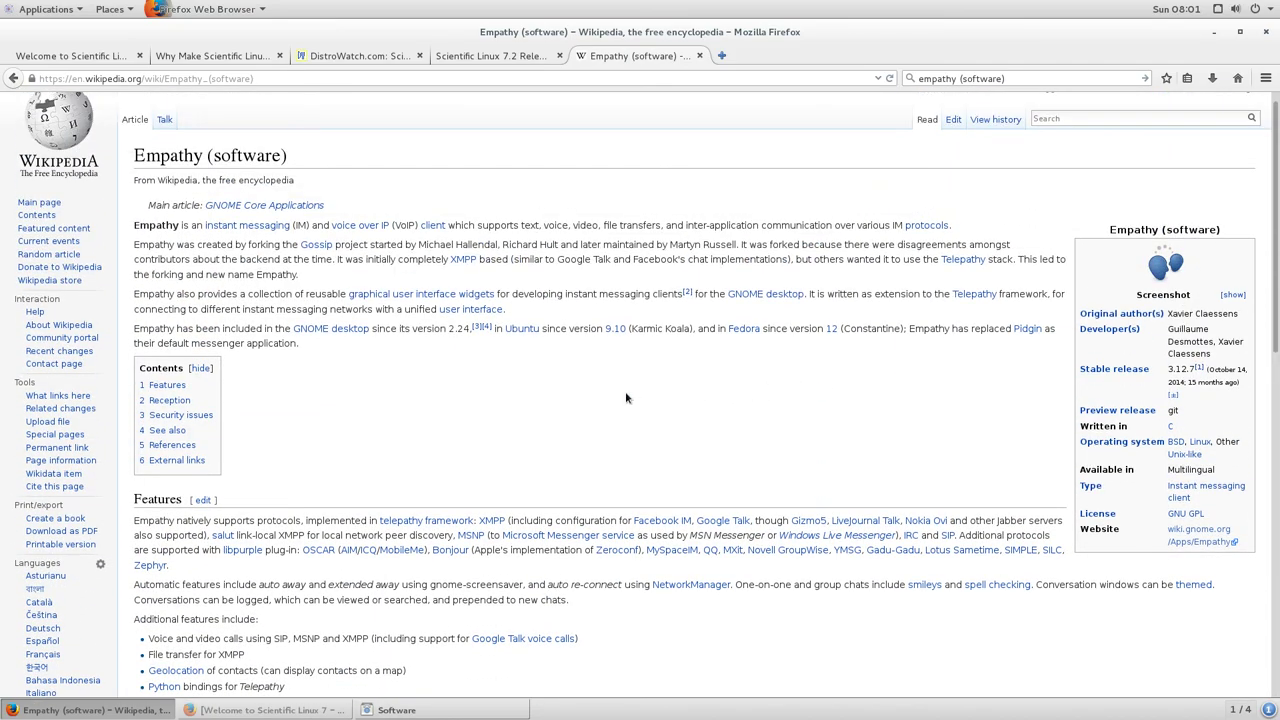
pyautogui.scroll(-1, 626, 398)
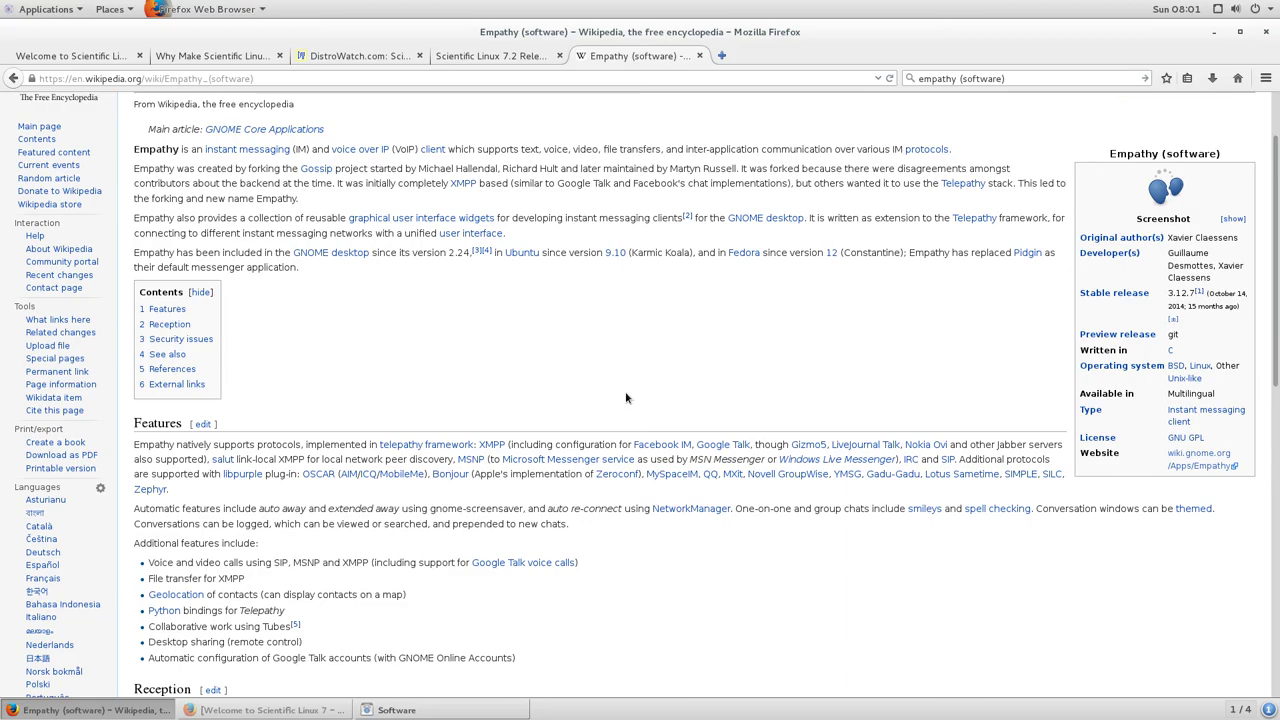
pyautogui.scroll(-4, 626, 398)
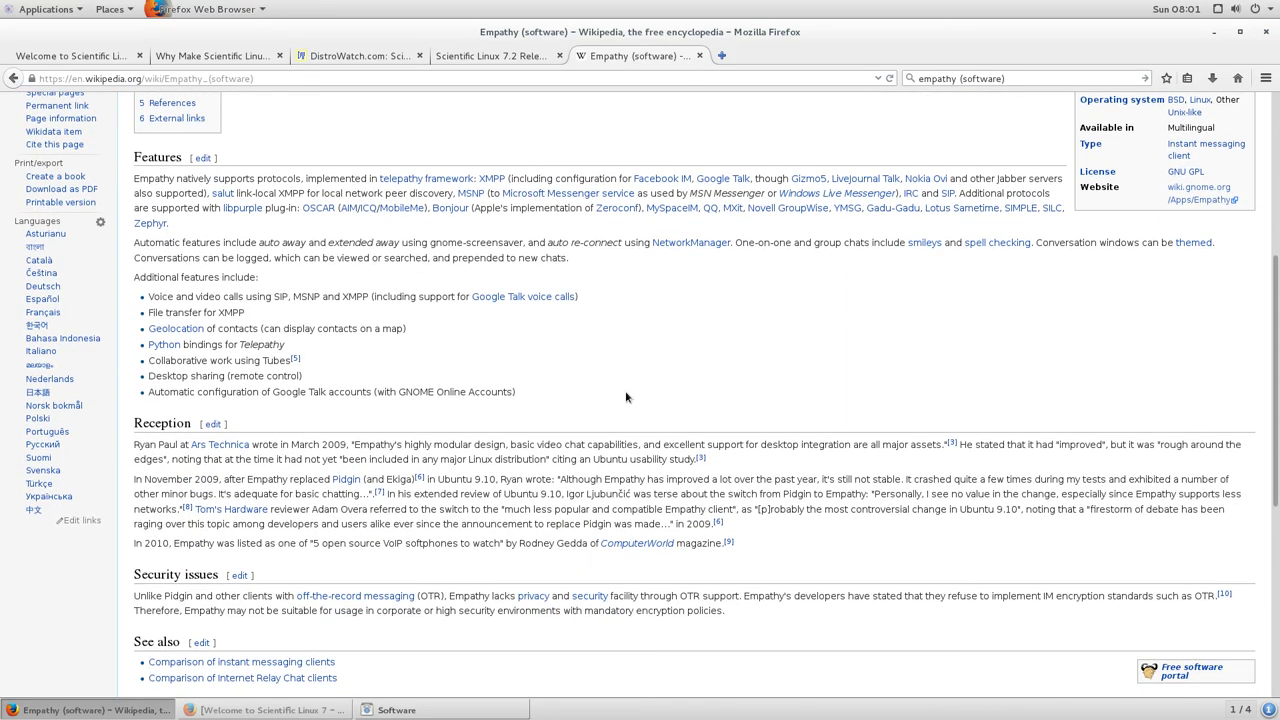
pyautogui.scroll(-1, 626, 398)
pyautogui.click(1214, 32)
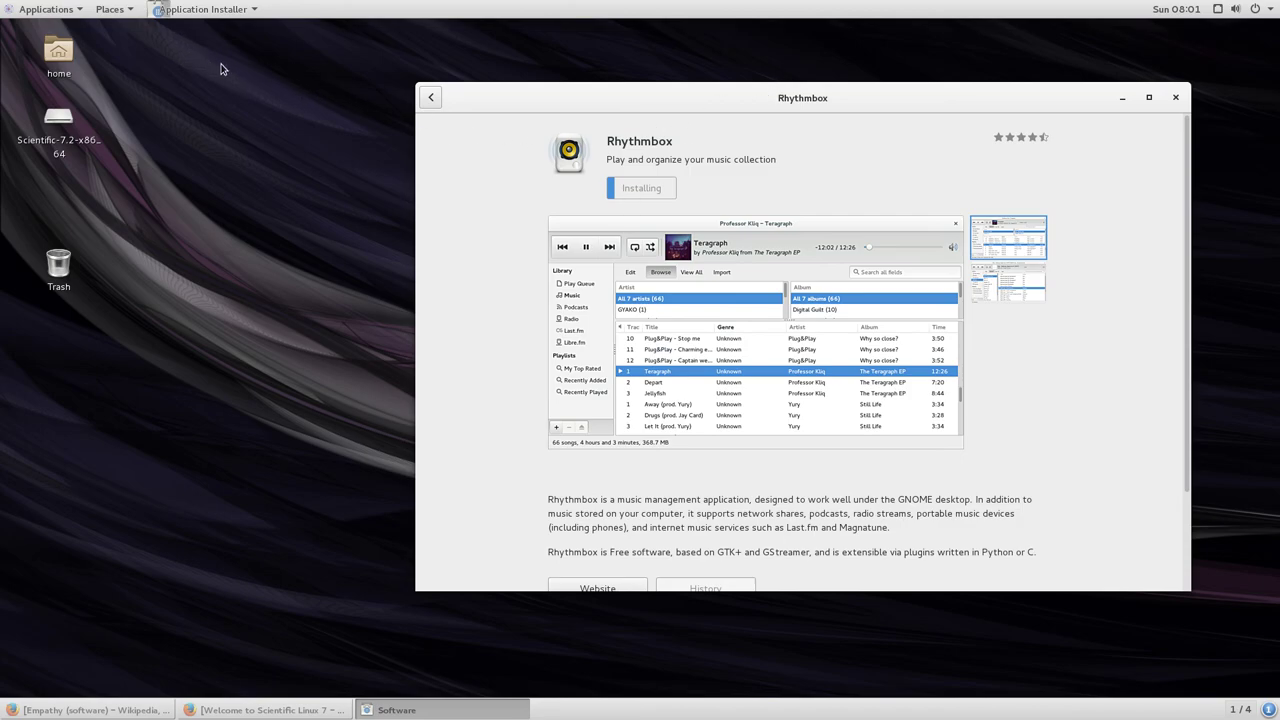
# Open a terminal and run dnf, which returns 'command not found'
pyautogui.click(63, 5)
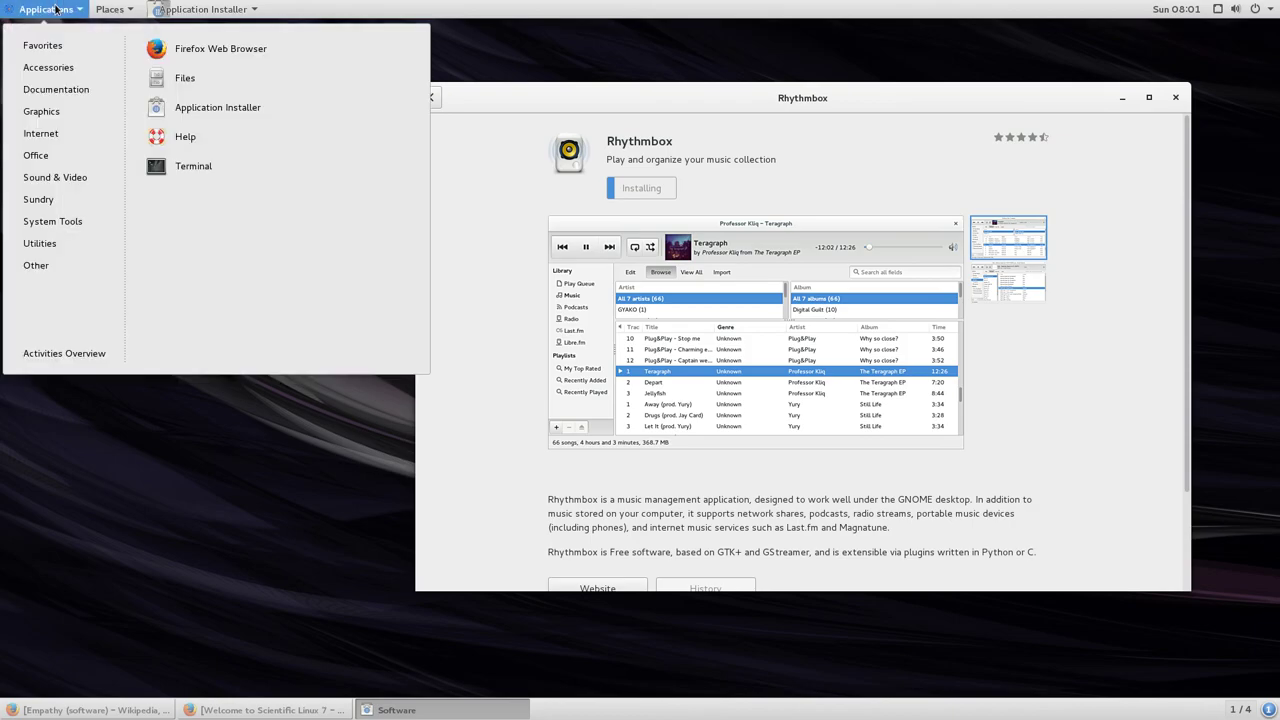
pyautogui.click(168, 155)
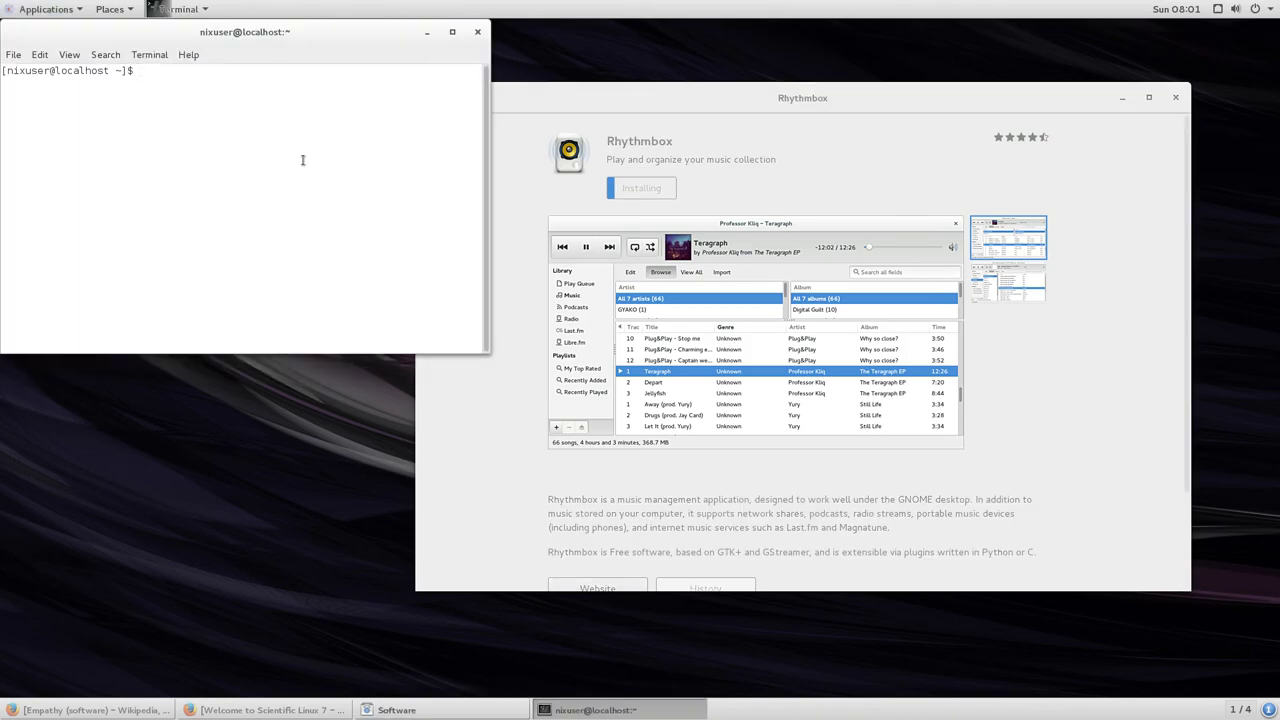
pyautogui.write('dnf')
pyautogui.press('Return')
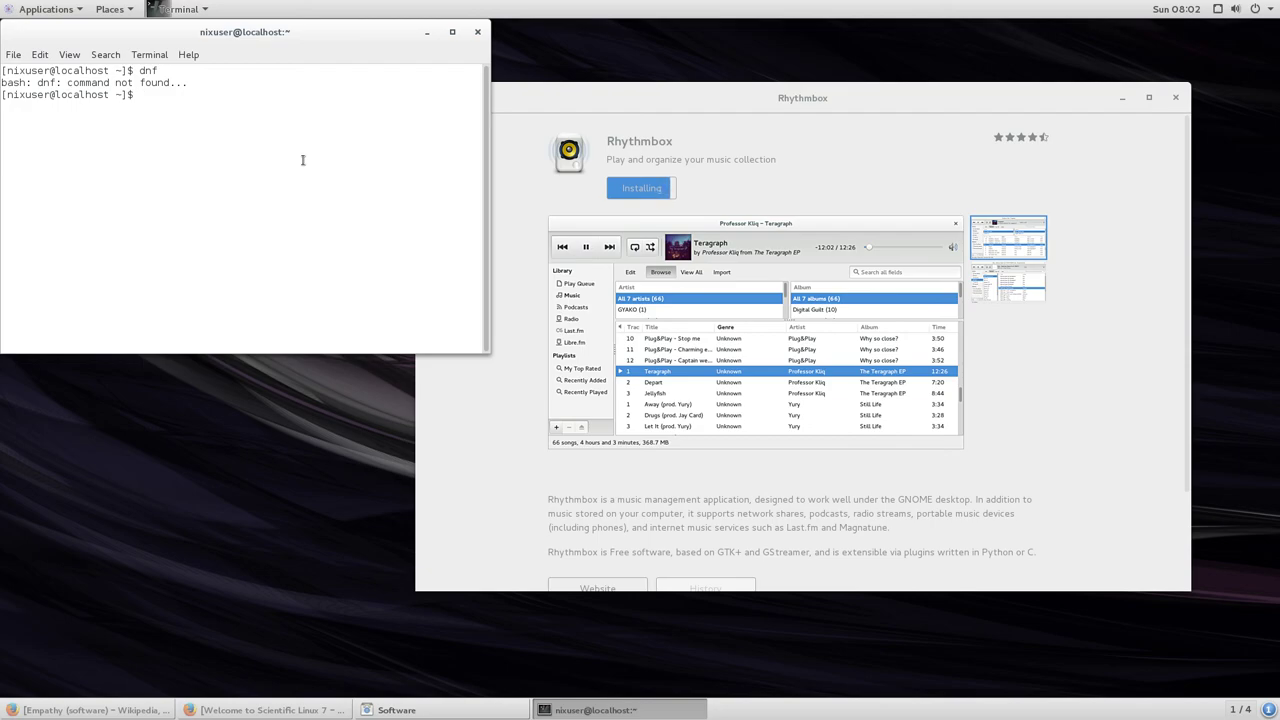
pyautogui.click(77, 9)
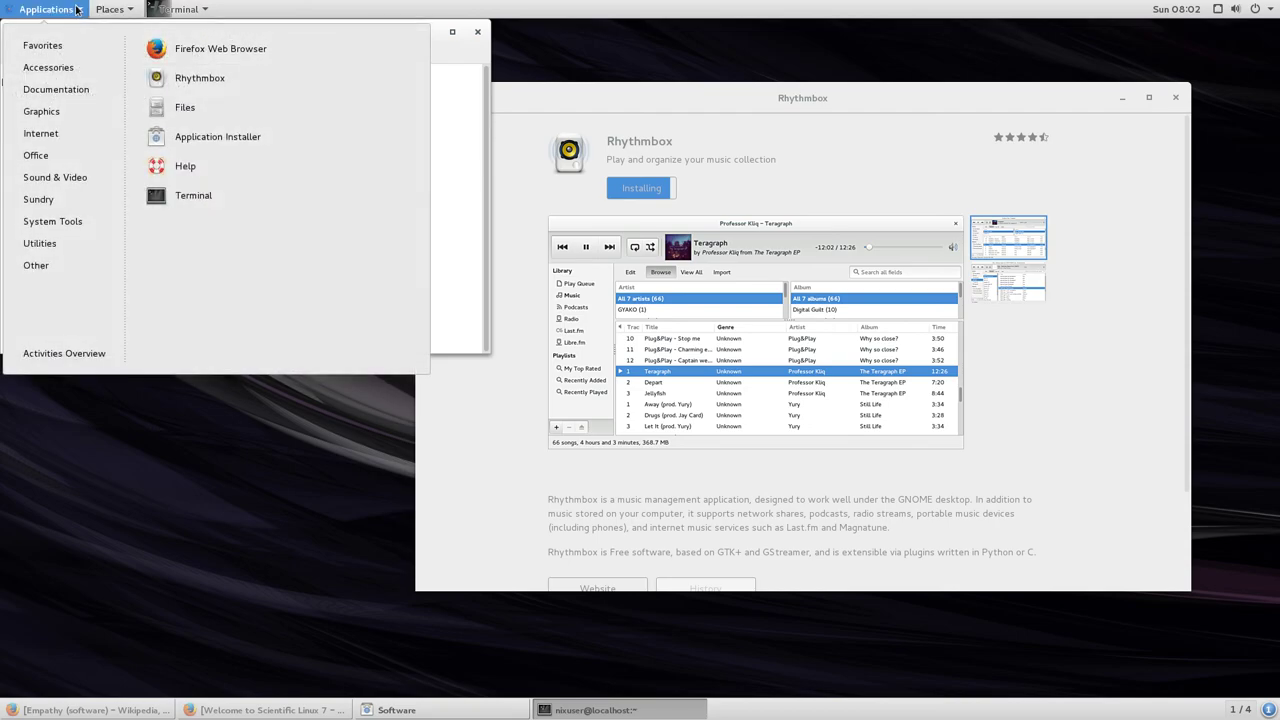
# Launch the newly installed Rhythmbox from Sound & Video, showing 0 songs, then close it
pyautogui.moveTo(67, 165)
pyautogui.moveTo(60, 243)
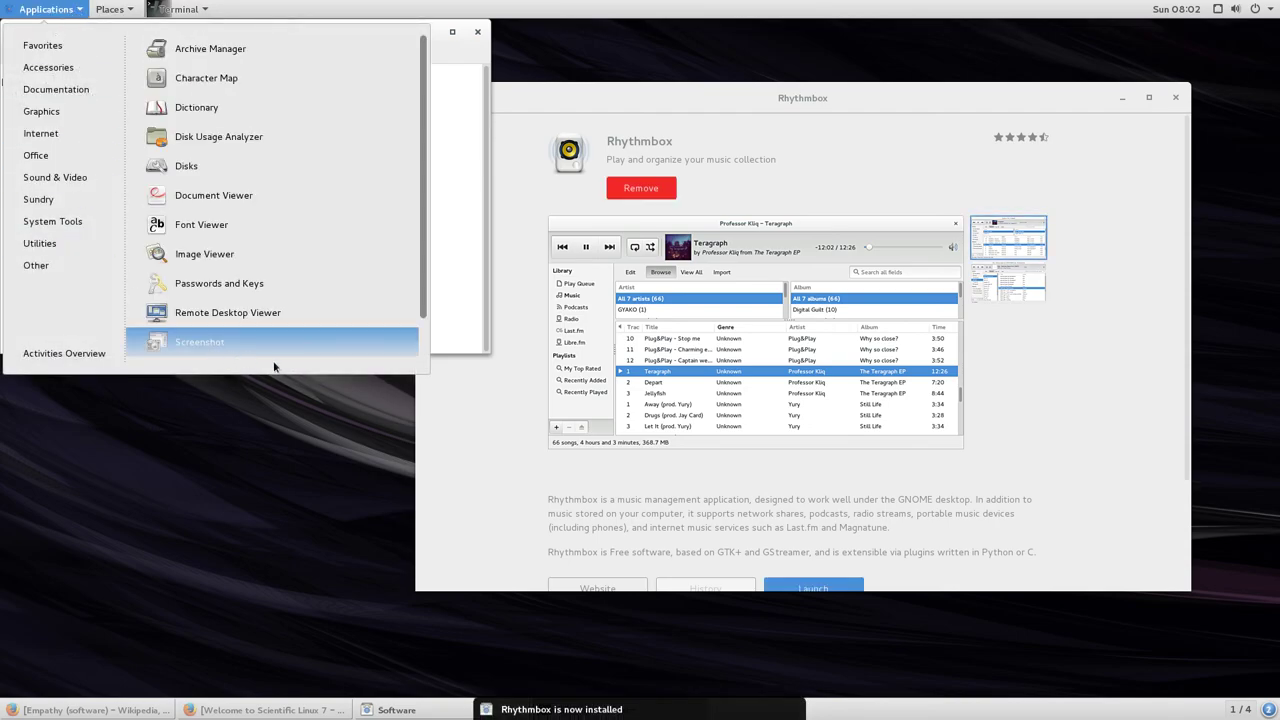
pyautogui.click(826, 91)
pyautogui.click(47, 9)
pyautogui.moveTo(66, 112)
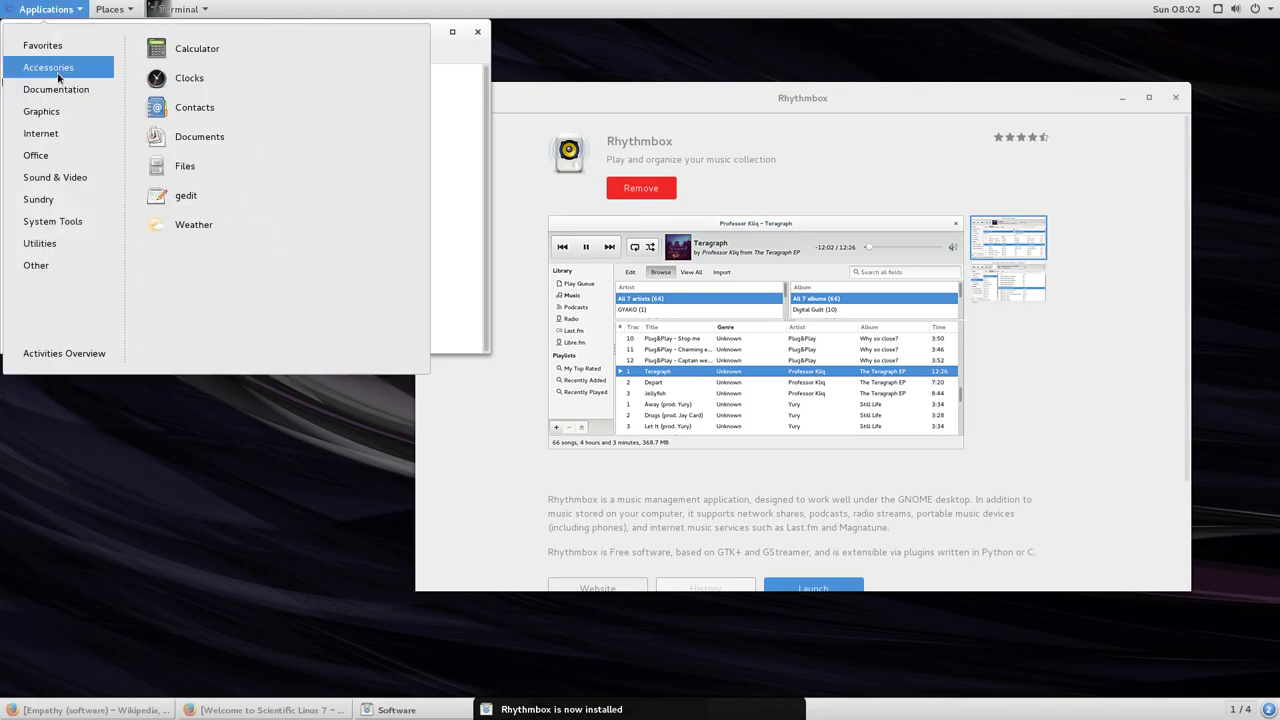
pyautogui.moveTo(60, 180)
pyautogui.click(204, 110)
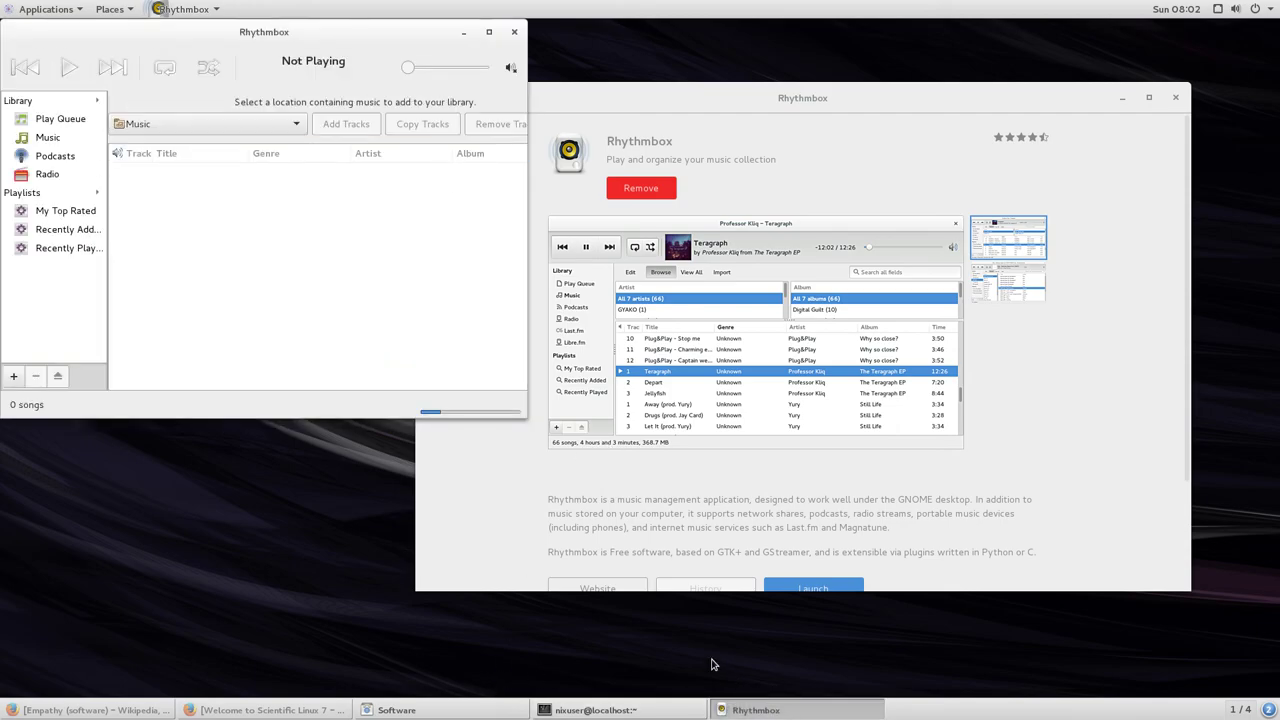
pyautogui.moveTo(439, 52); pyautogui.dragTo(594, 115)
pyautogui.click(669, 94)
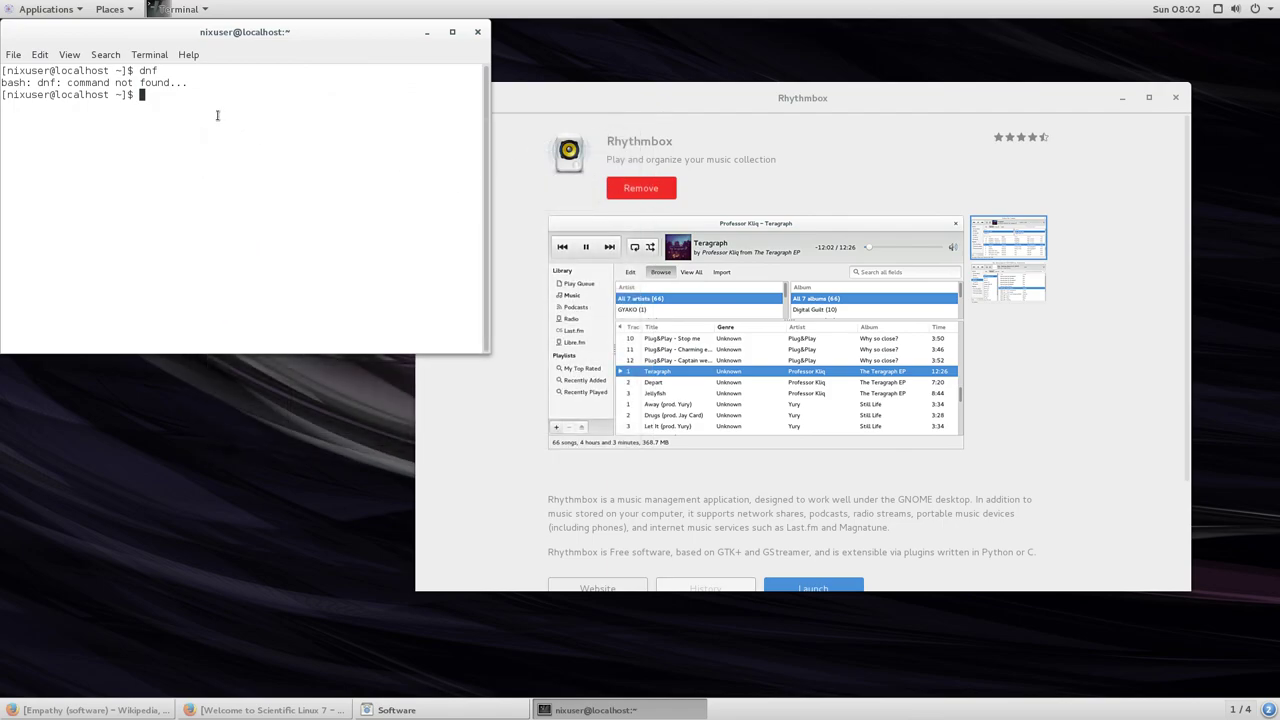
# Answer the ABRT crash notification with No to muting this problem
pyautogui.click(58, 12)
pyautogui.moveTo(68, 217)
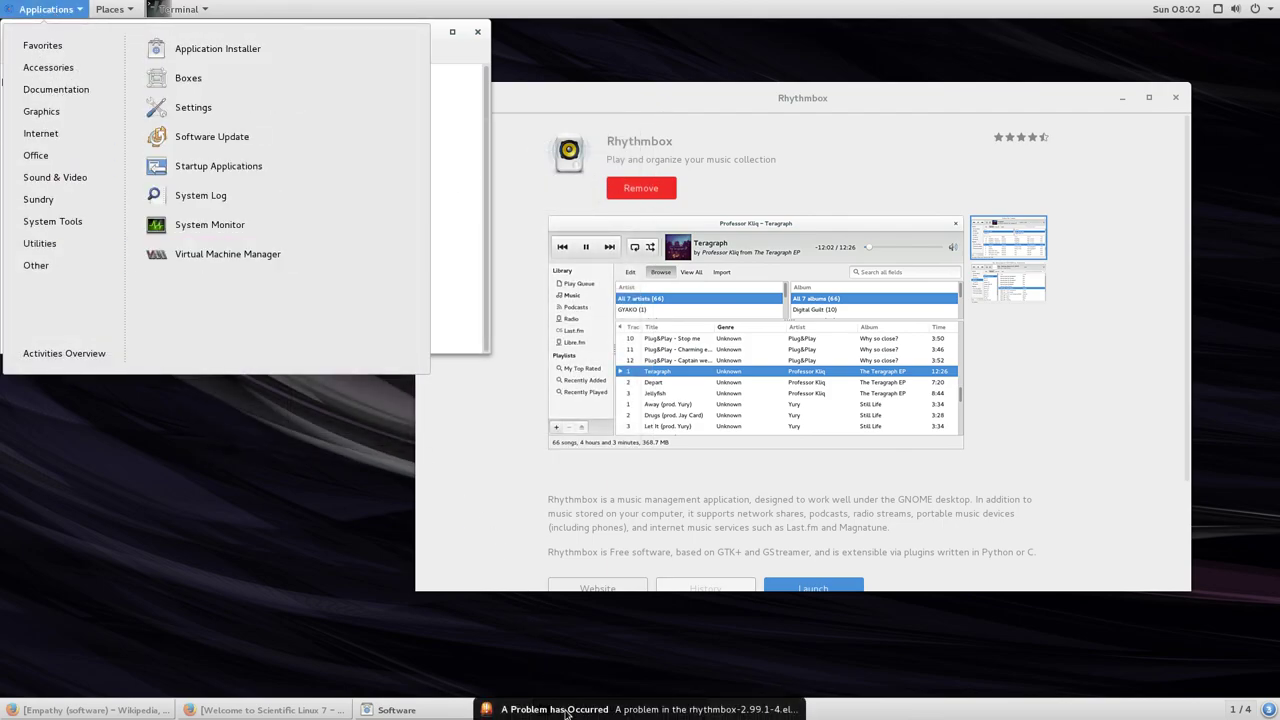
pyautogui.click(603, 715)
pyautogui.click(632, 712)
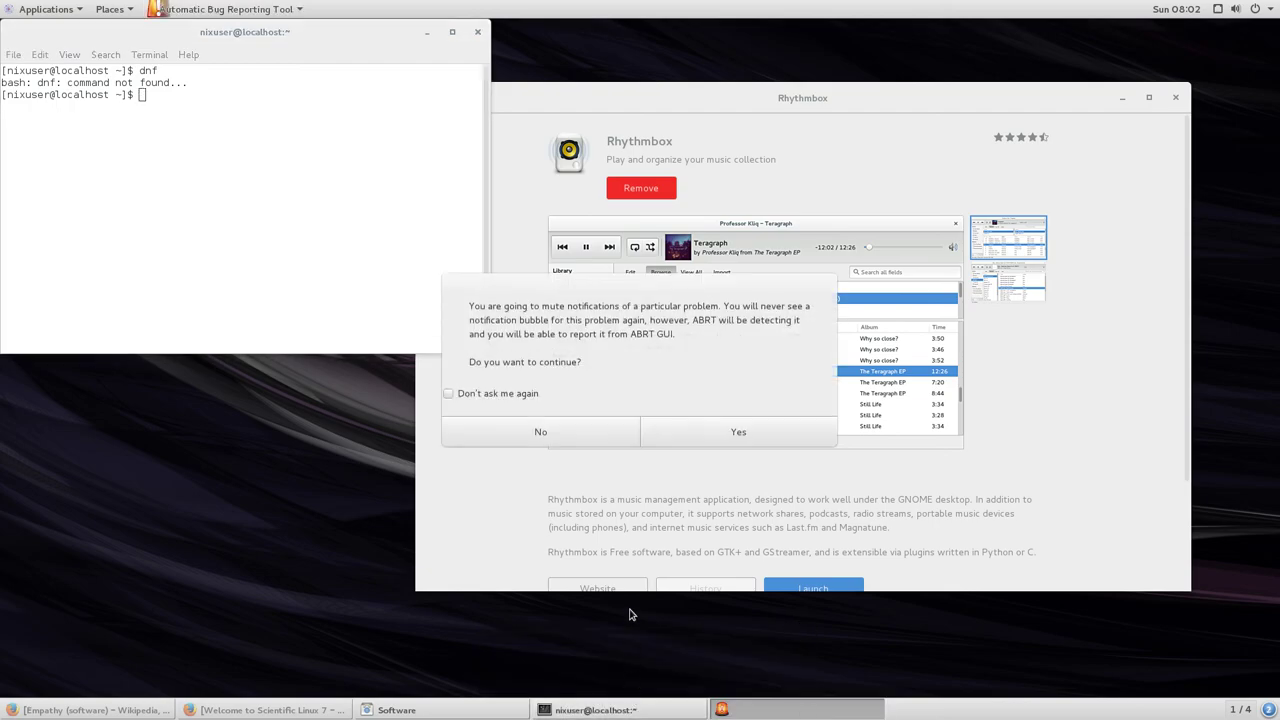
pyautogui.click(571, 433)
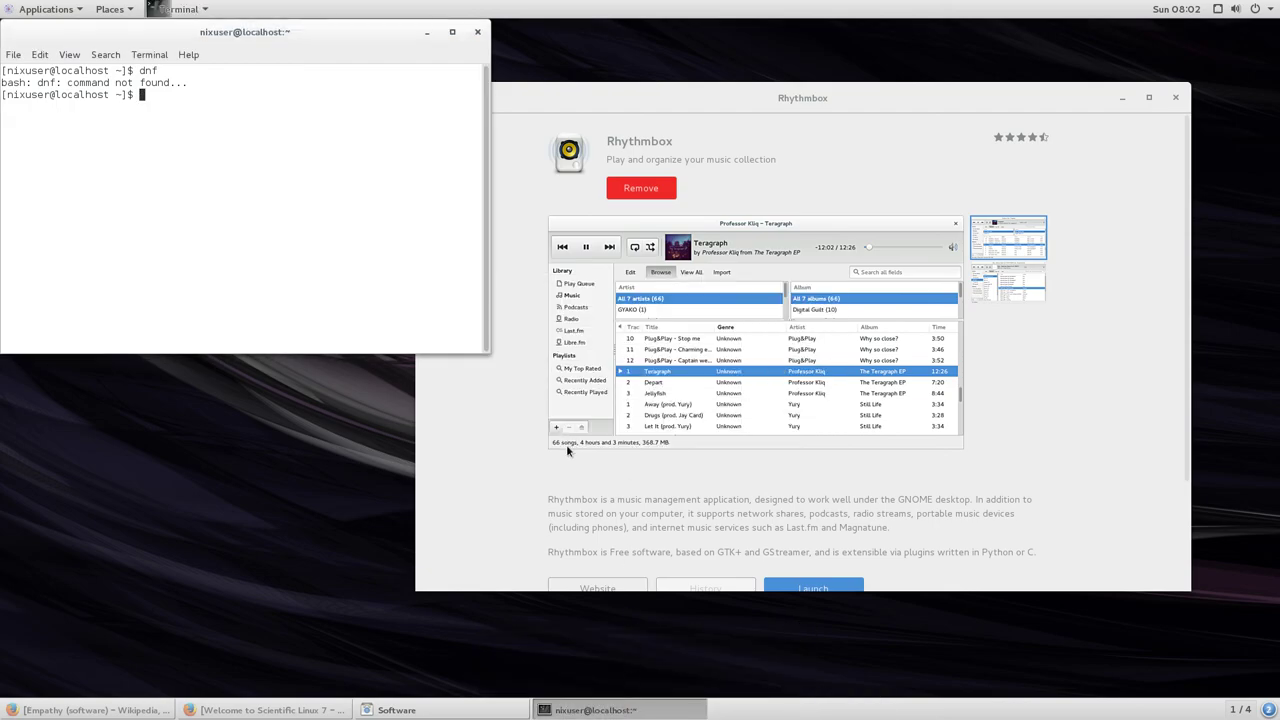
pyautogui.click(44, 6)
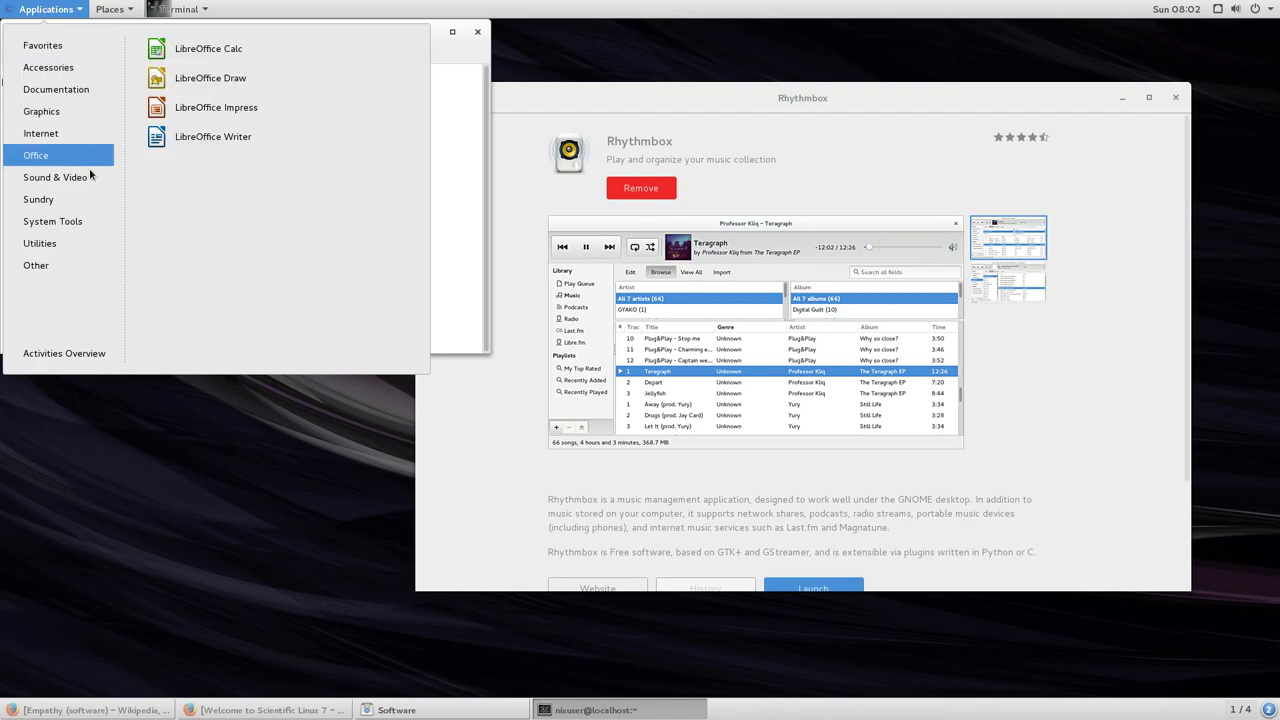
pyautogui.moveTo(91, 197)
pyautogui.moveTo(85, 223)
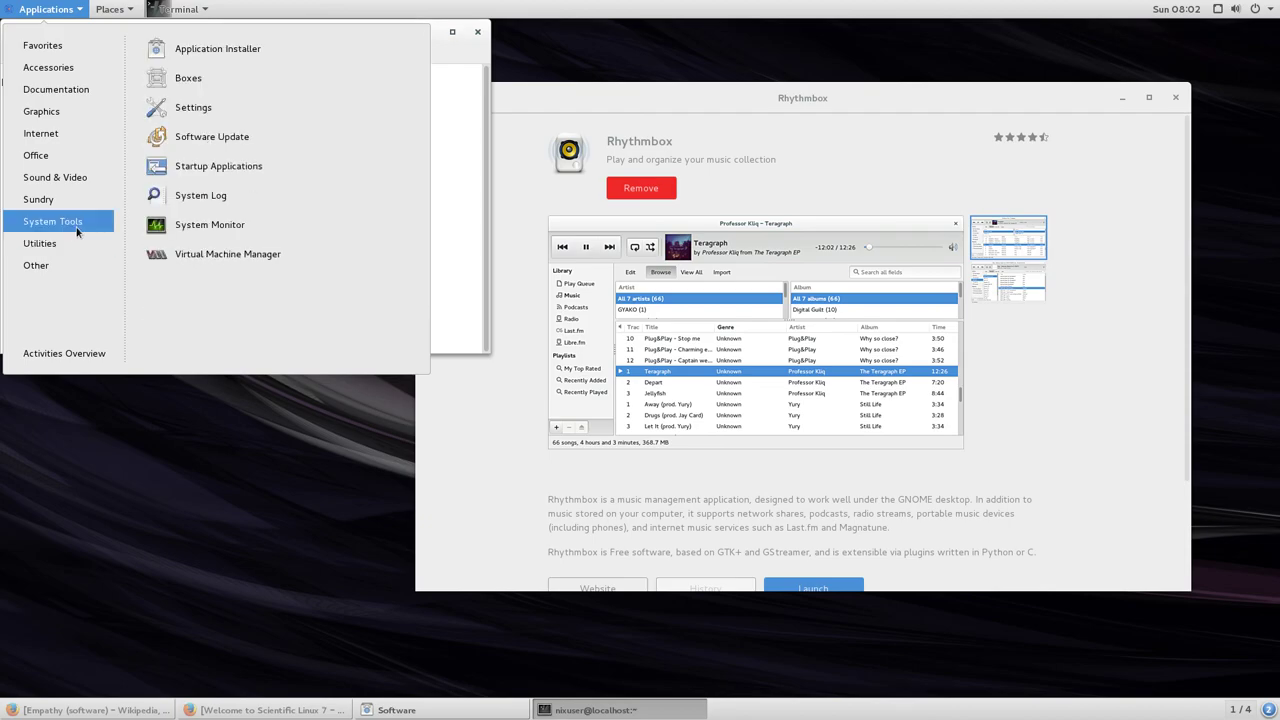
pyautogui.click(229, 172)
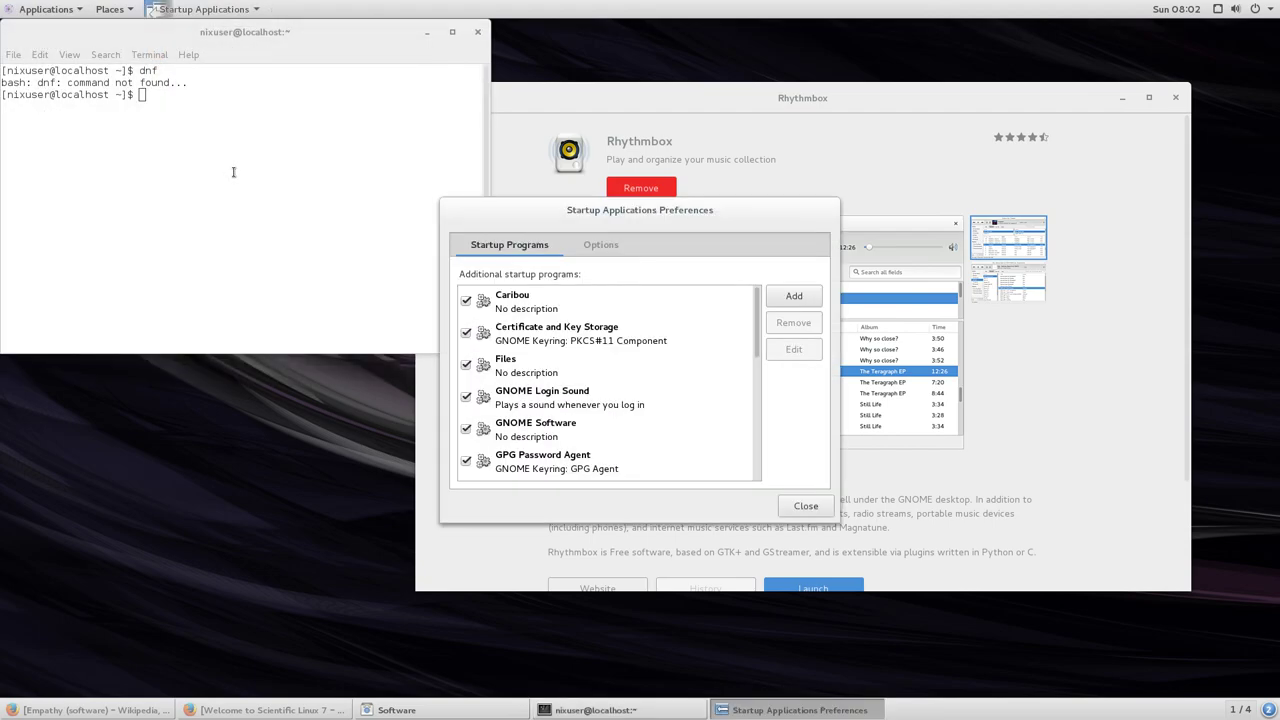
pyautogui.scroll(-5, 670, 414)
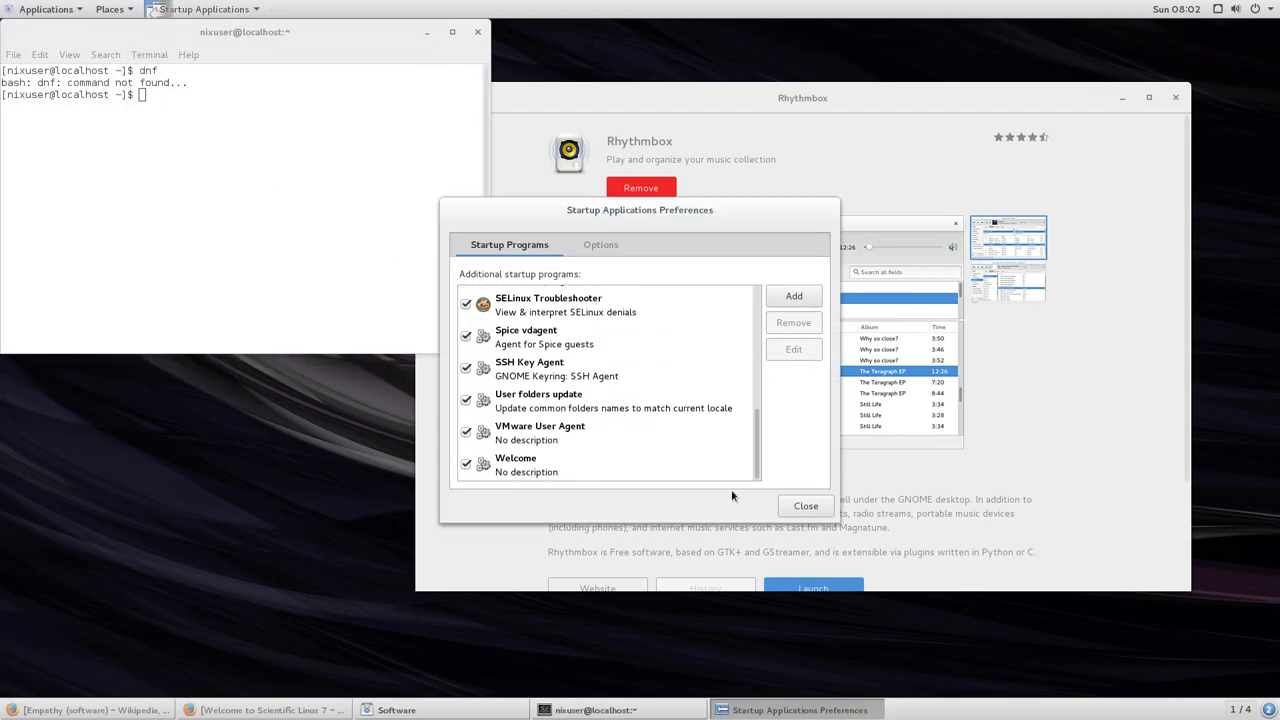
pyautogui.click(603, 245)
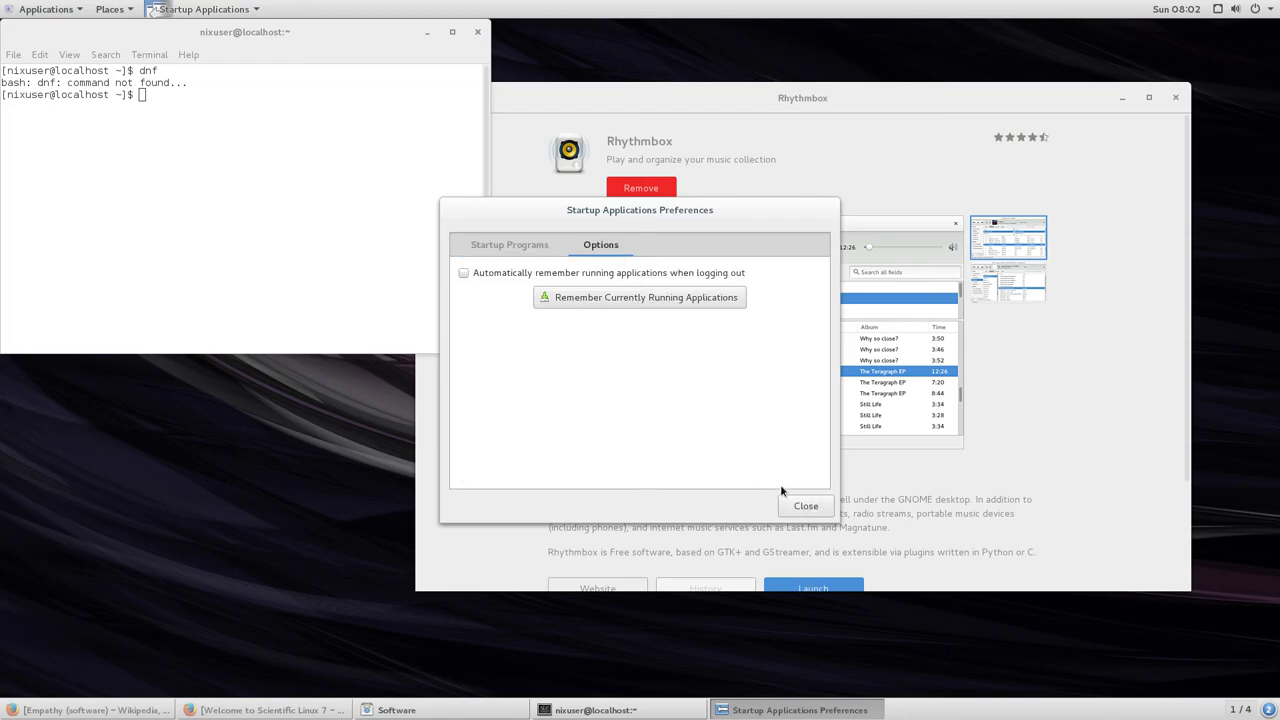
pyautogui.click(800, 505)
pyautogui.click(22, 8)
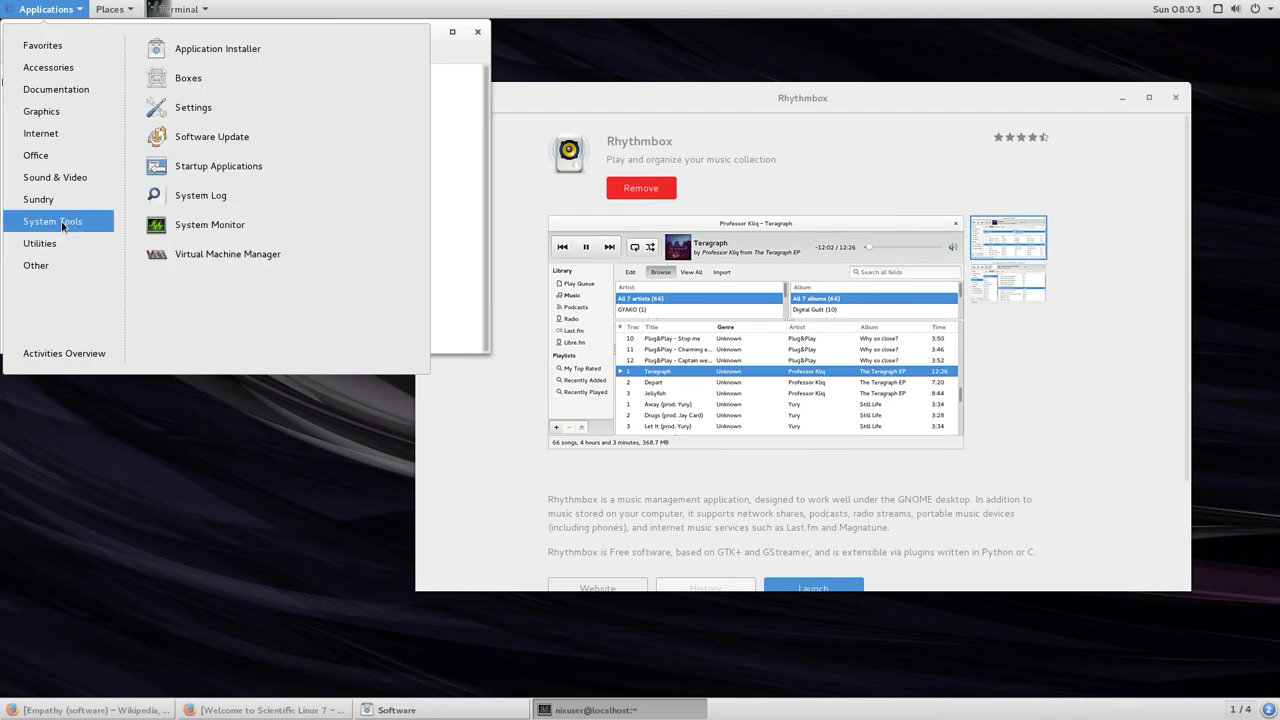
pyautogui.click(255, 198)
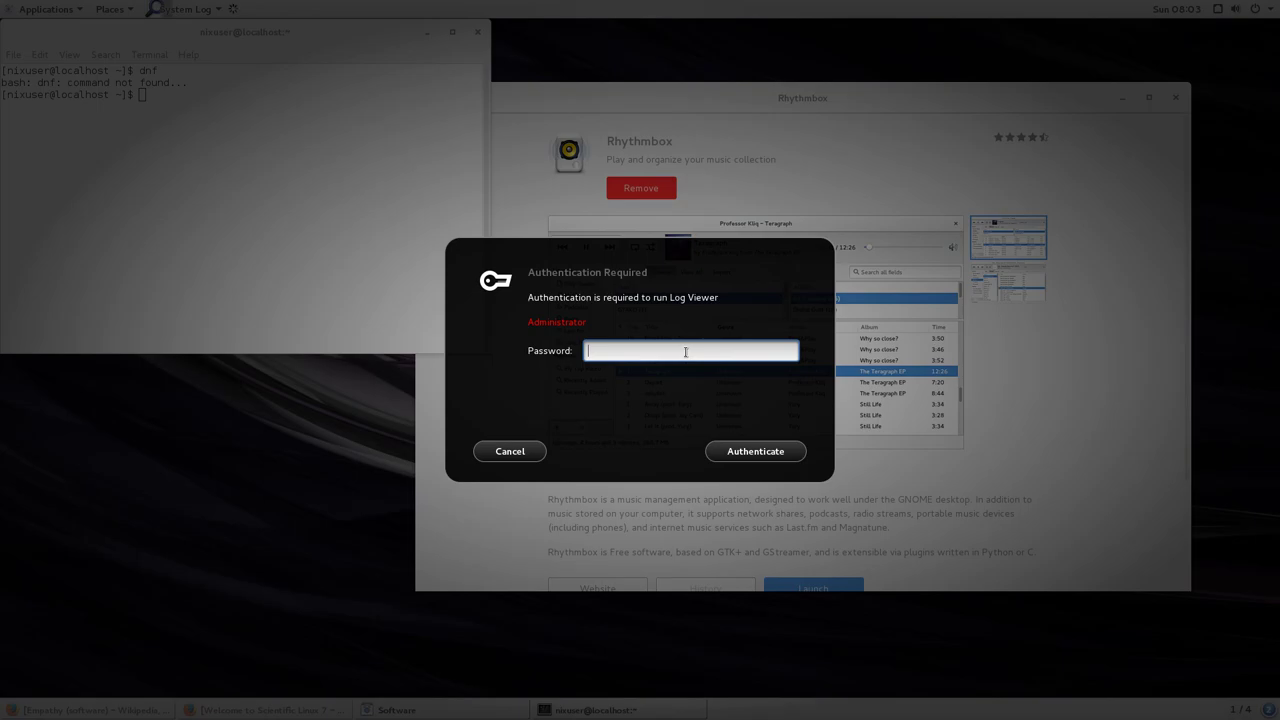
pyautogui.write('•••••••••')
pyautogui.press('Return')
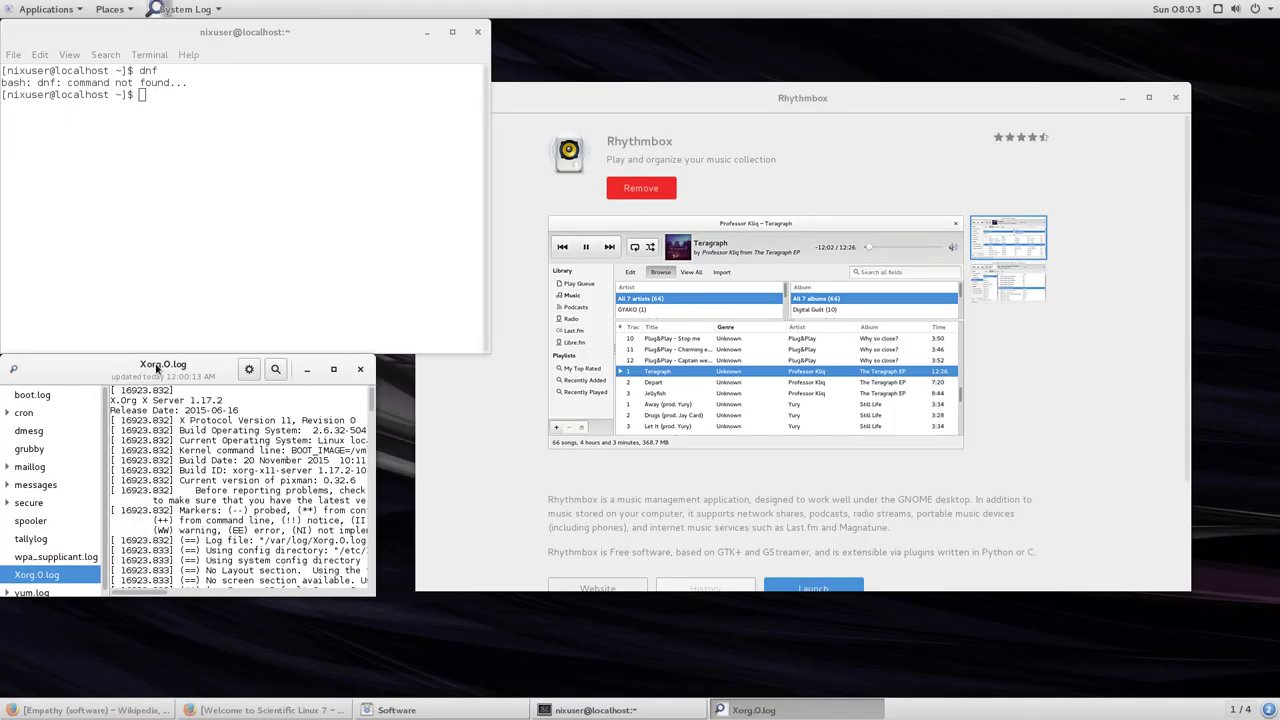
pyautogui.moveTo(157, 368); pyautogui.dragTo(730, 221)
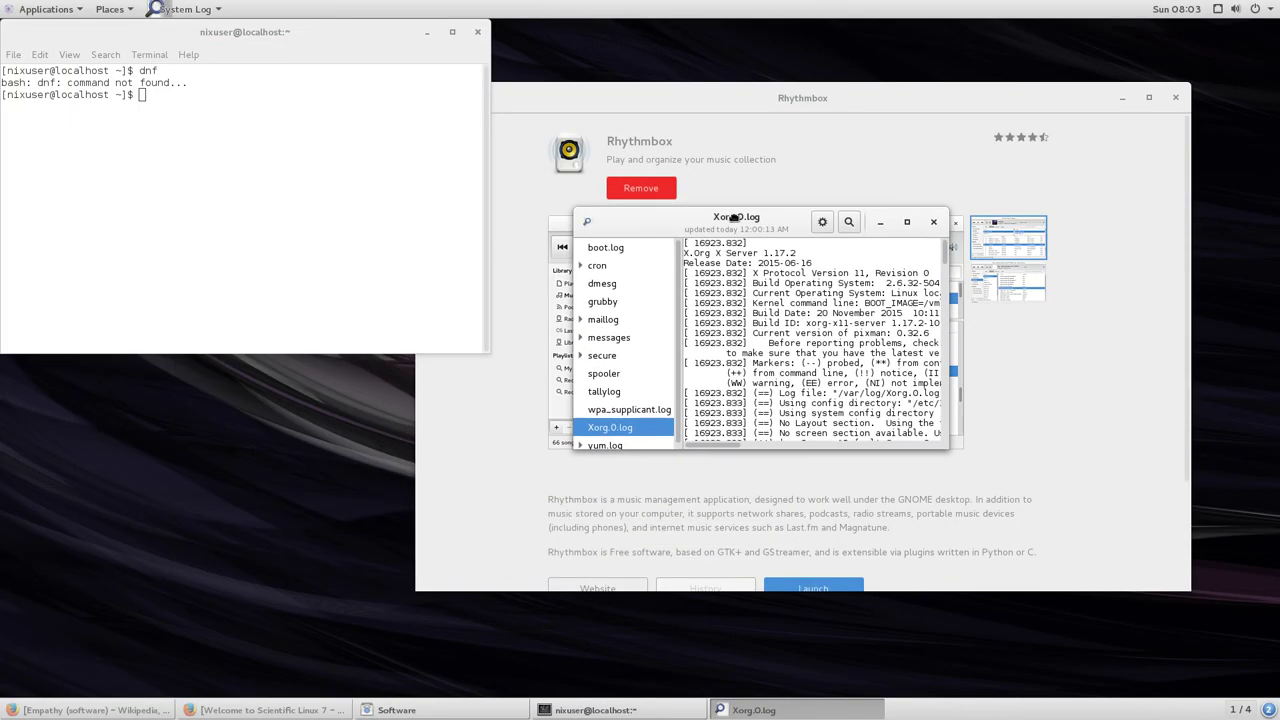
pyautogui.click(933, 221)
# Launch System Monitor, then run top in the terminal to view live processes
pyautogui.click(55, 9)
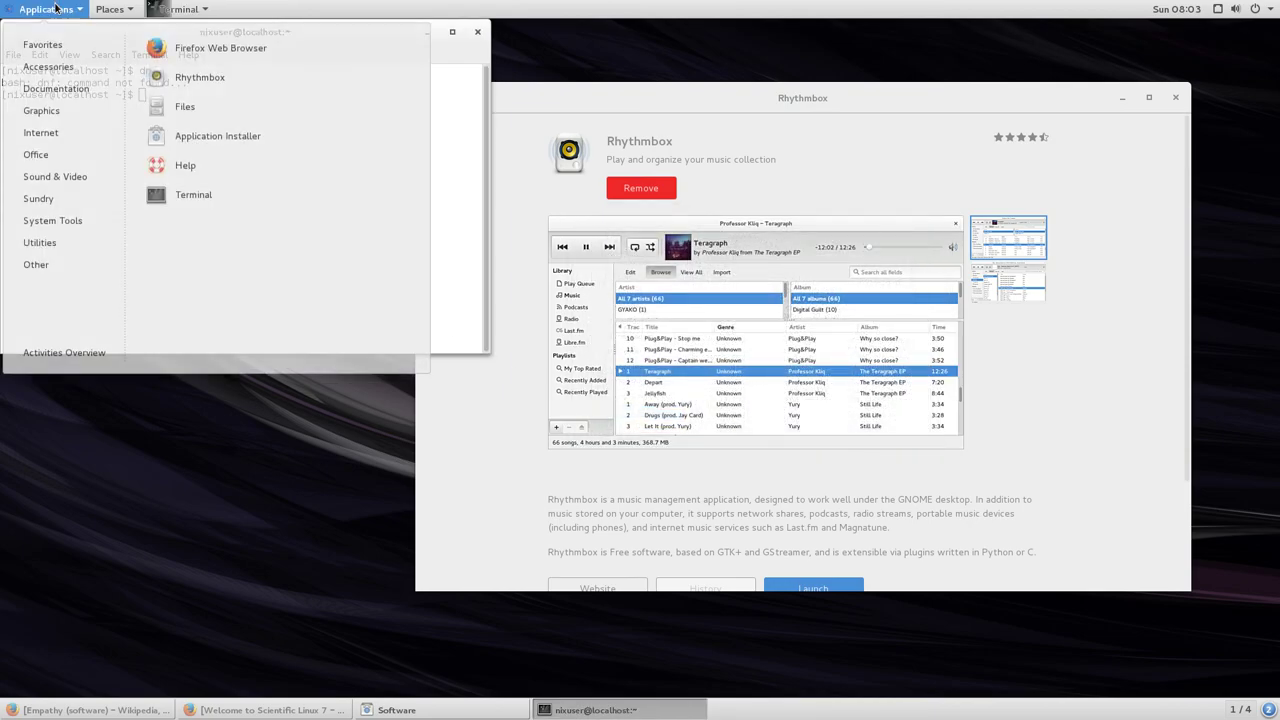
pyautogui.moveTo(55, 222)
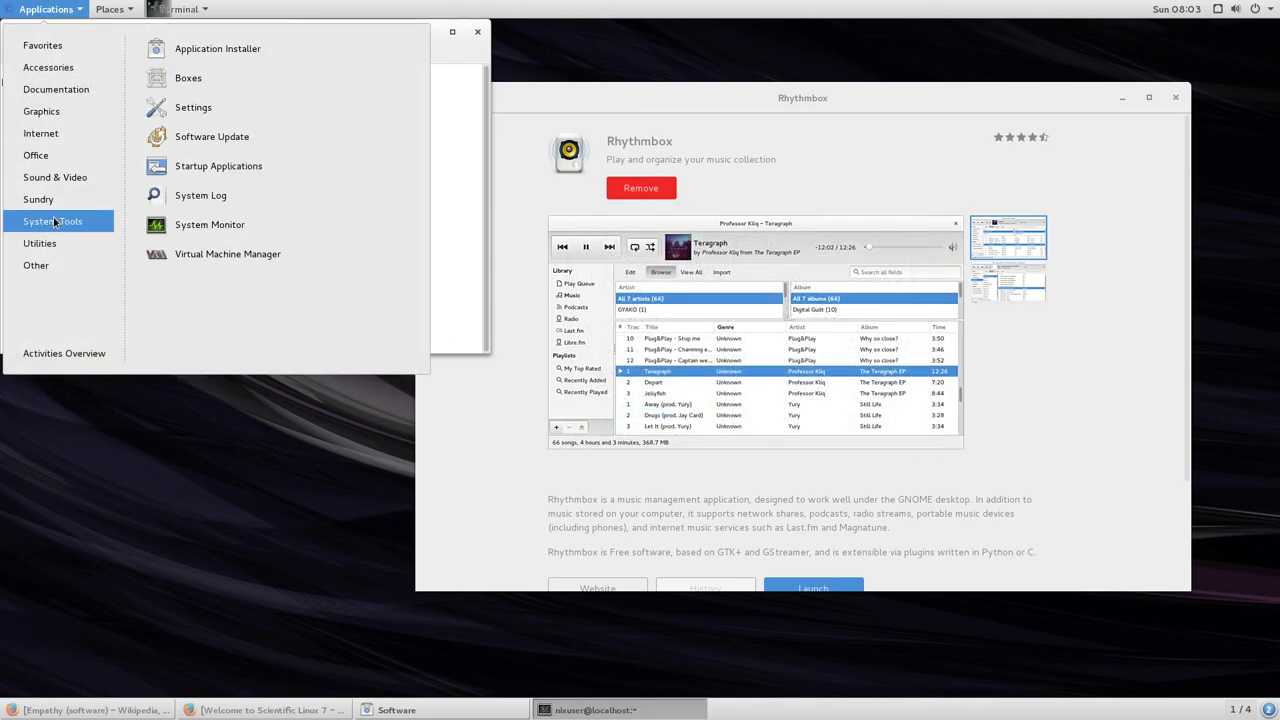
pyautogui.click(203, 226)
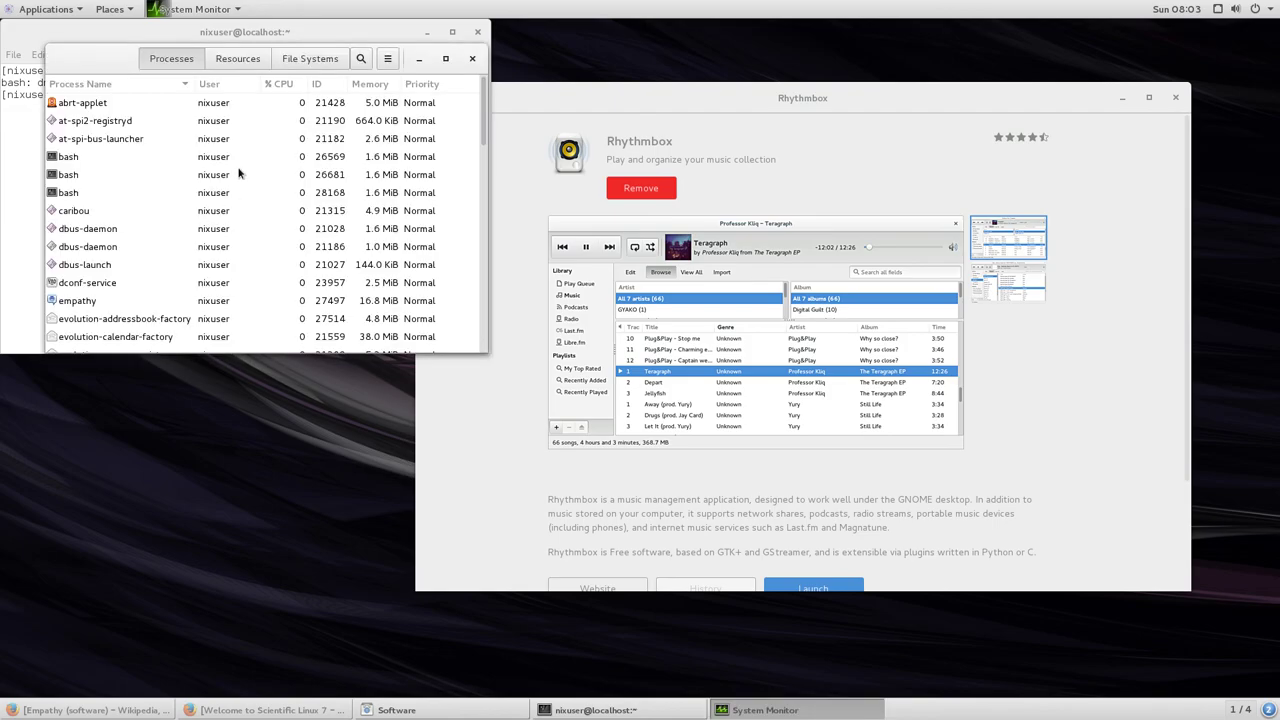
pyautogui.moveTo(410, 31); pyautogui.dragTo(860, 82)
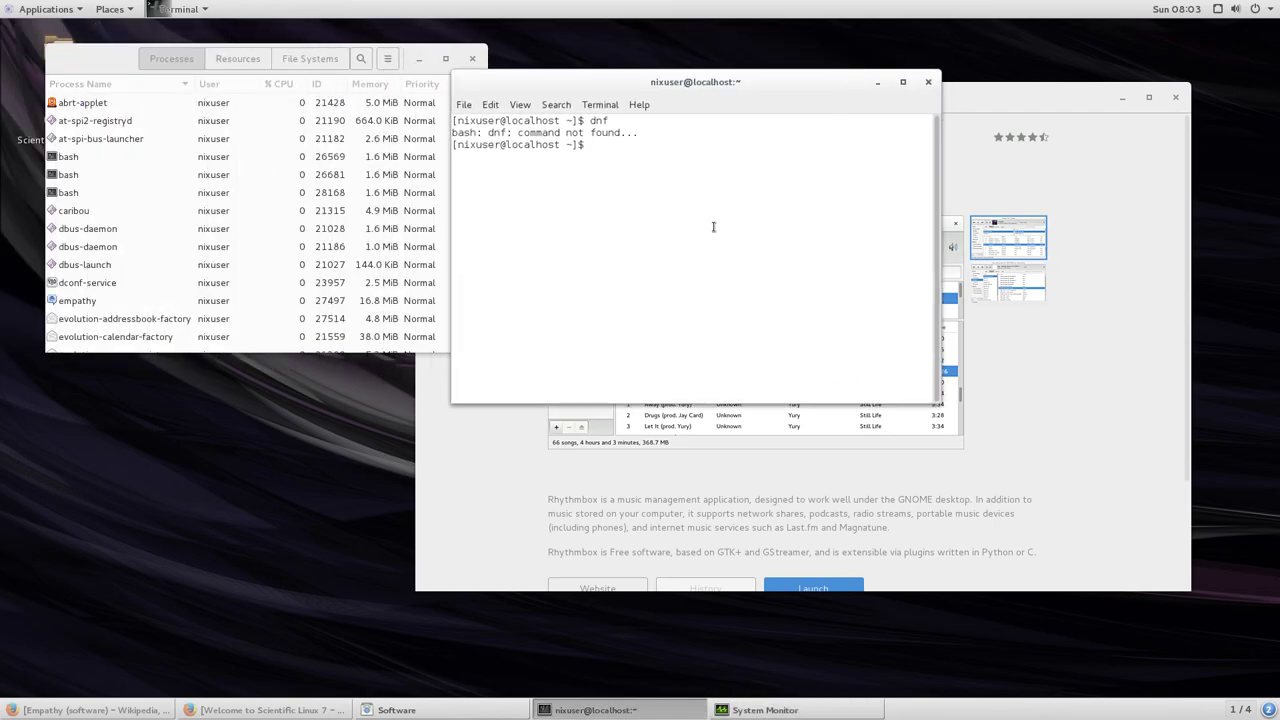
pyautogui.write('top')
pyautogui.press('Return')
# Quit top, confirm htop is not found, and close System Monitor
pyautogui.write('q')
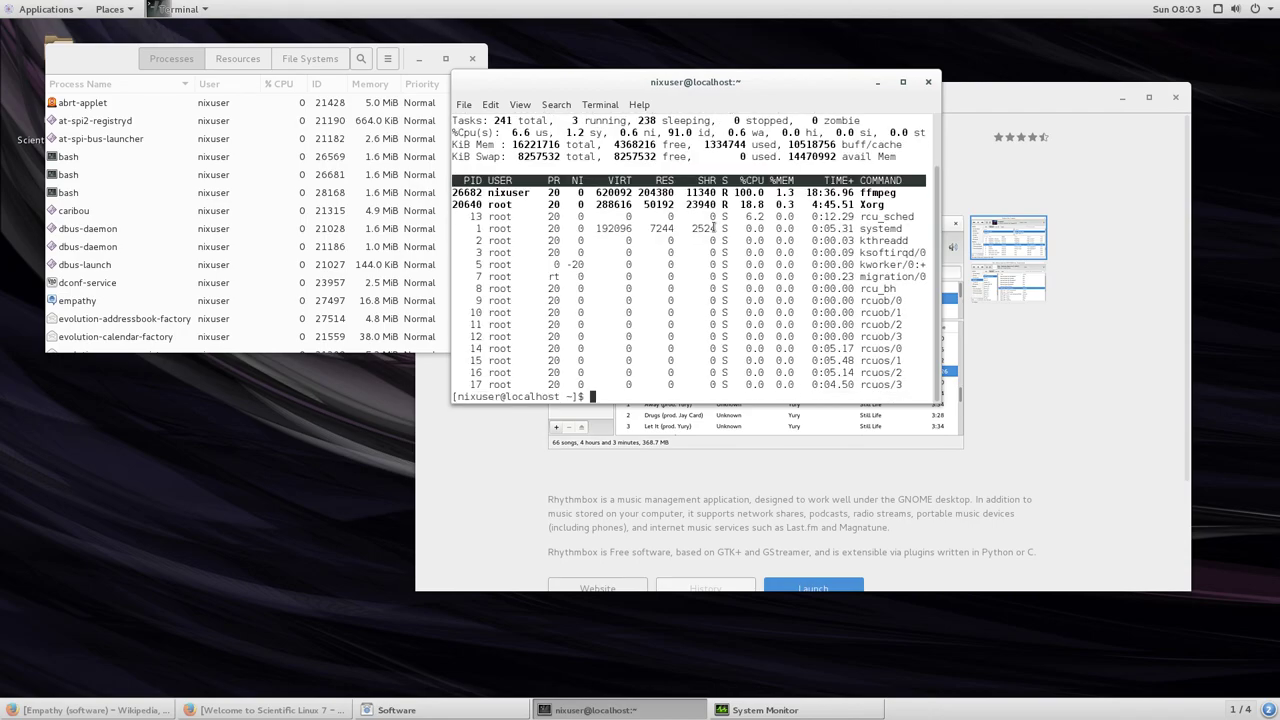
pyautogui.write('htop')
pyautogui.press('Return')
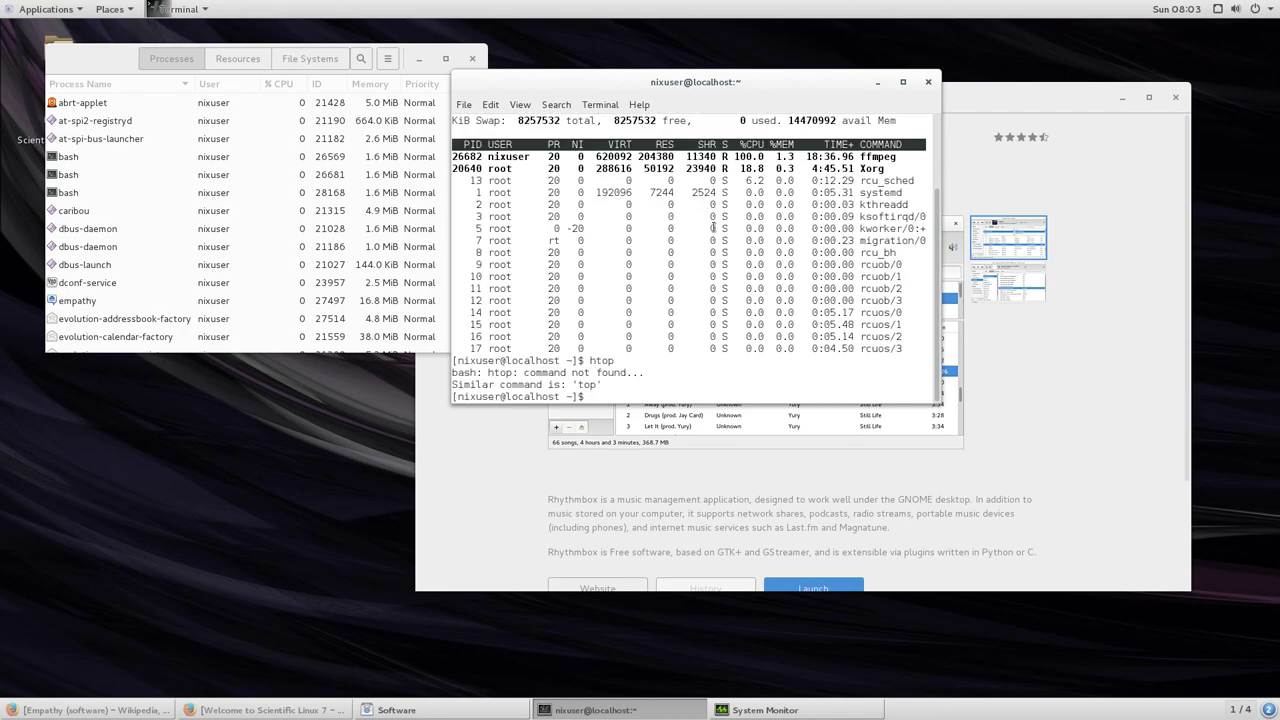
pyautogui.write('top')
pyautogui.press('Return')
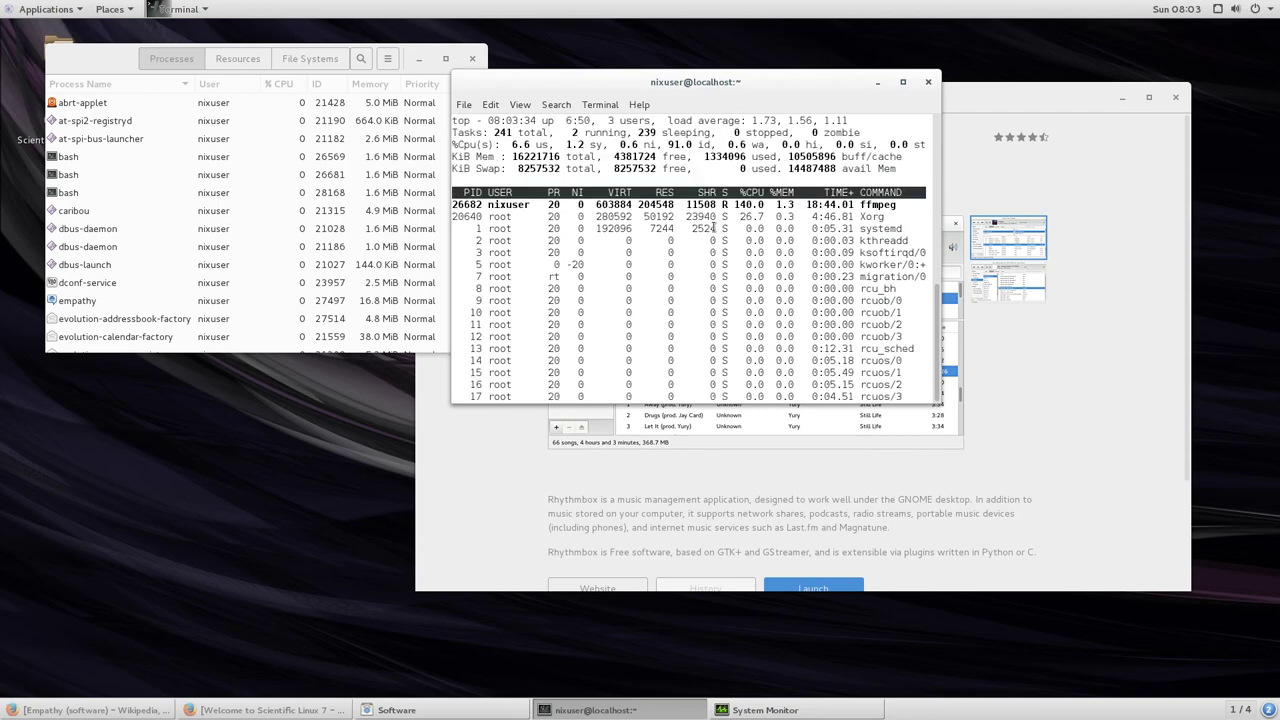
pyautogui.write('qhtop')
pyautogui.press('Return')
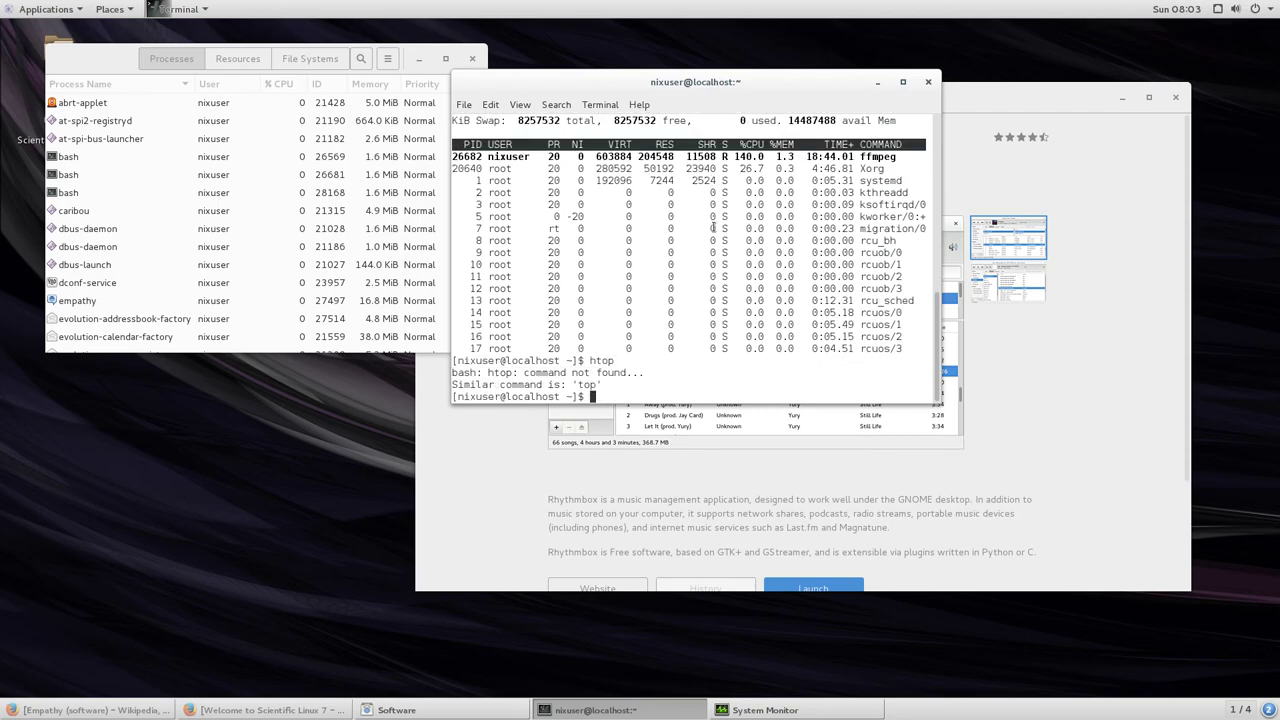
pyautogui.moveTo(602, 384); pyautogui.dragTo(451, 384)
pyautogui.click(91, 56)
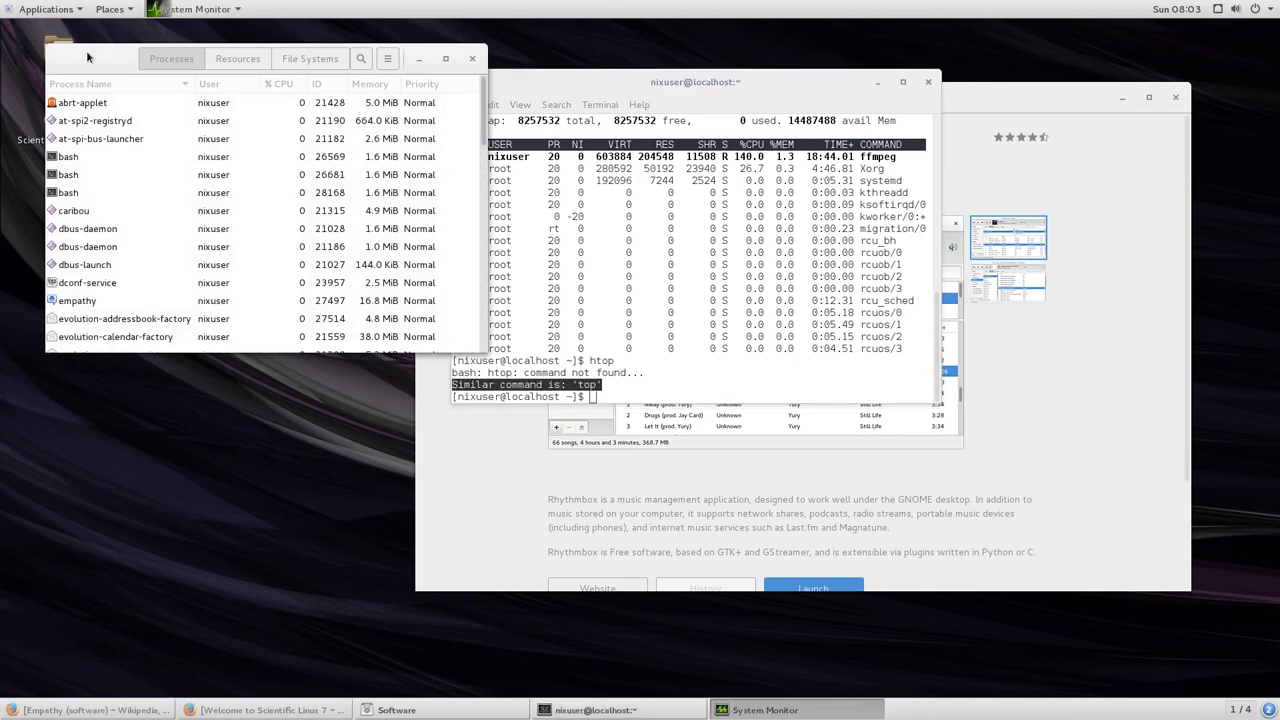
pyautogui.click(472, 58)
pyautogui.click(42, 10)
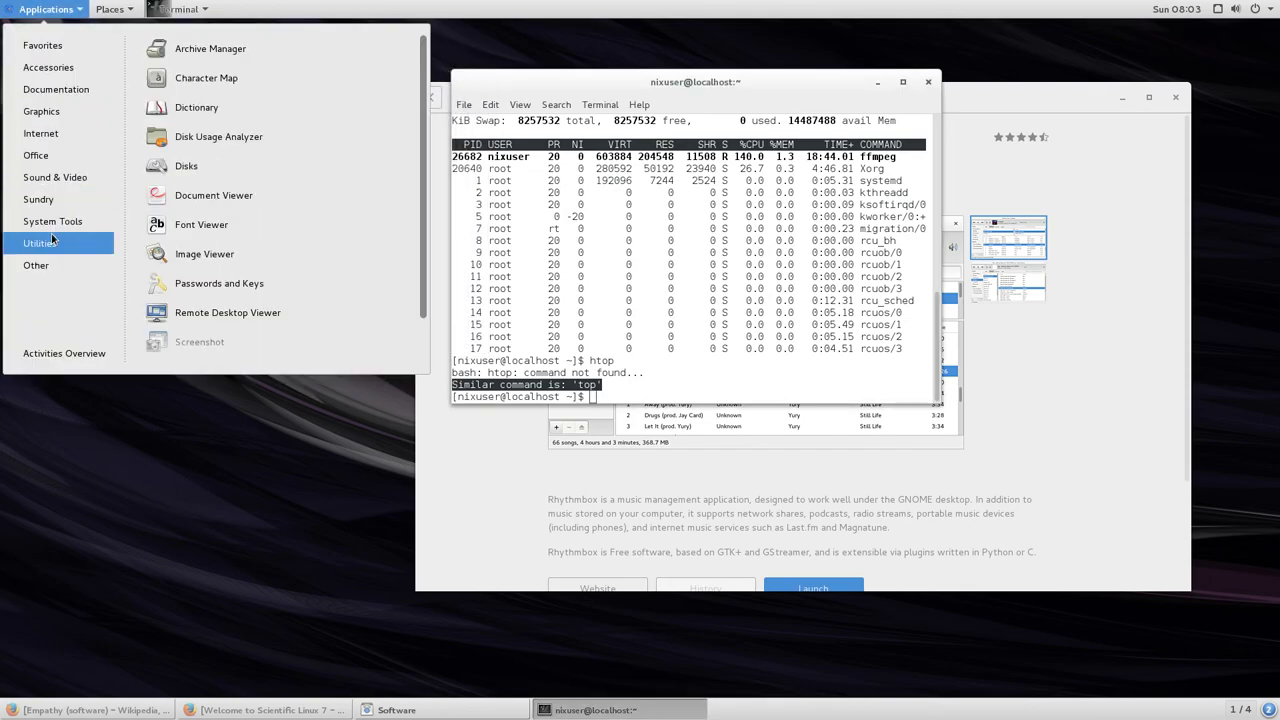
pyautogui.moveTo(74, 224)
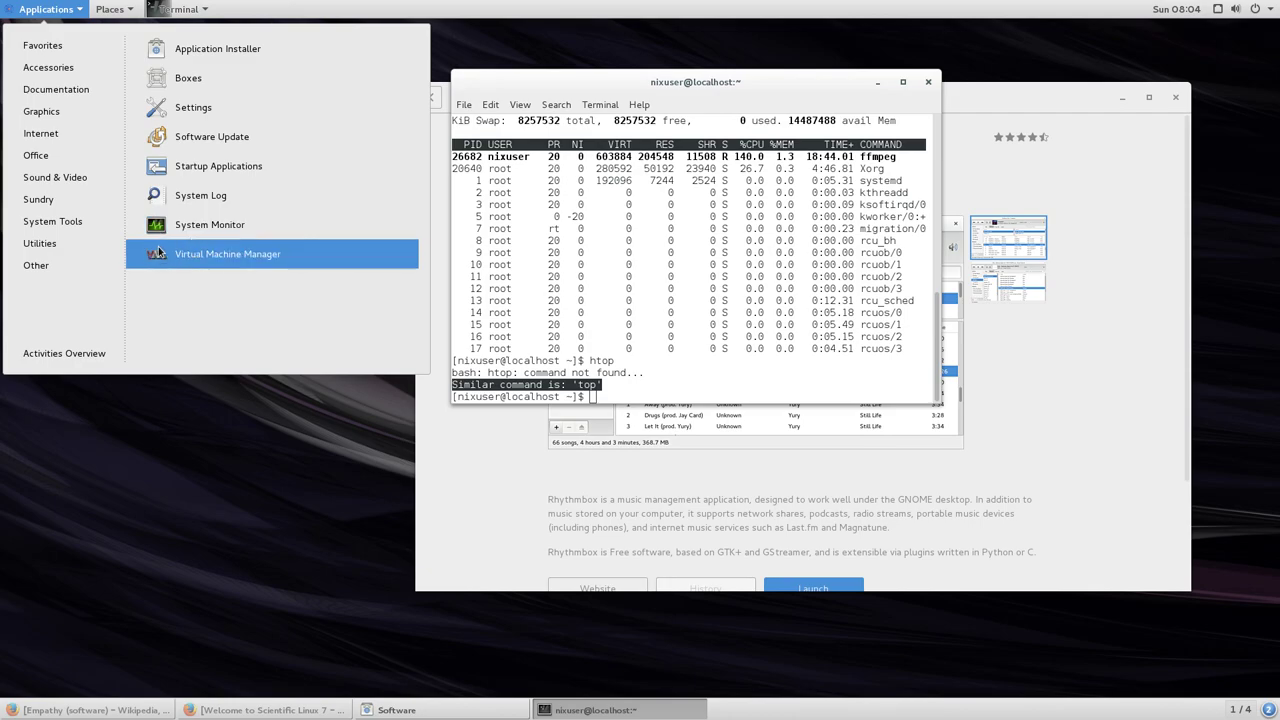
pyautogui.moveTo(96, 244)
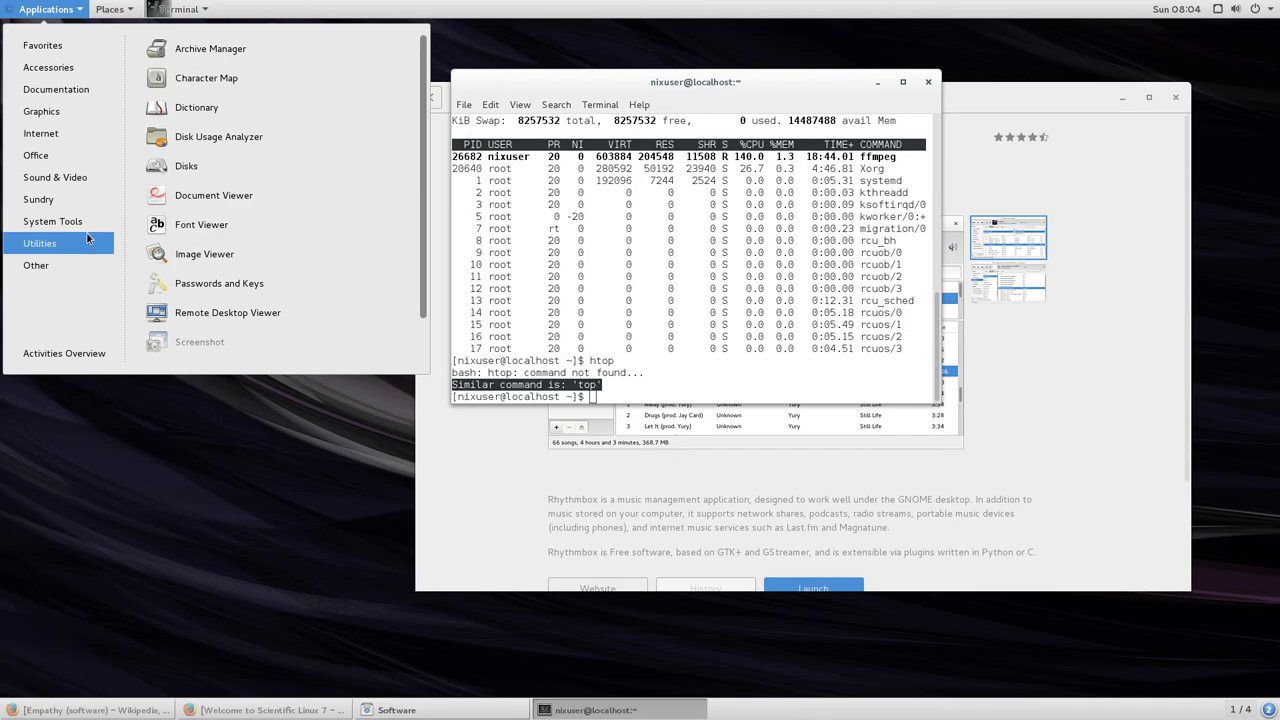
pyautogui.click(268, 58)
pyautogui.click(346, 40)
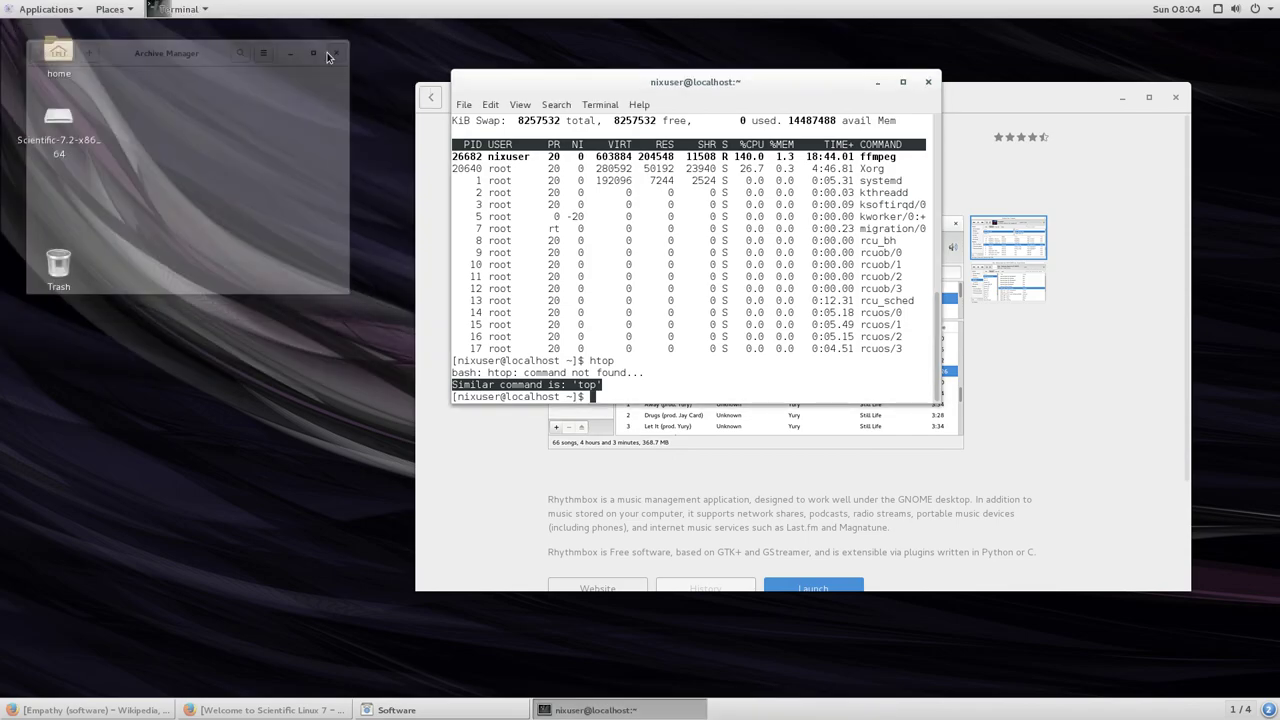
pyautogui.click(46, 9)
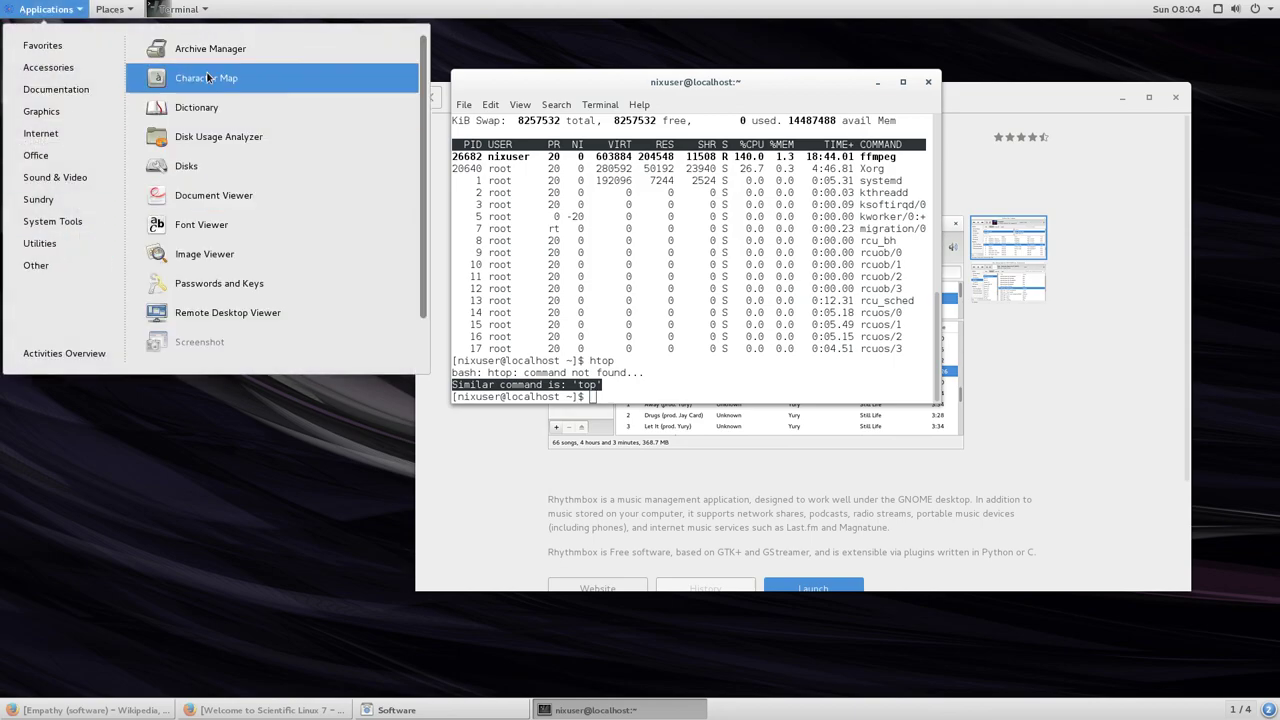
# Look up 'chess' in Dictionary and highlight its definition as a chessboard game
pyautogui.click(213, 108)
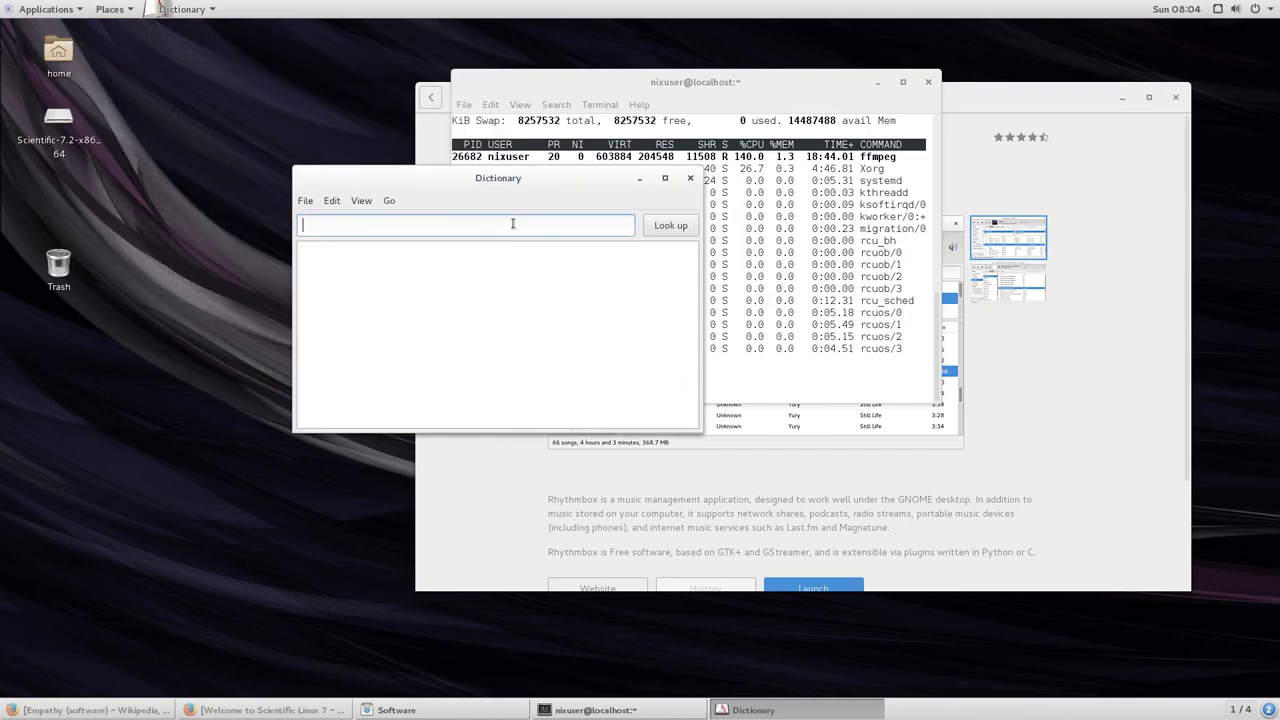
pyautogui.write('chess')
pyautogui.press('Return')
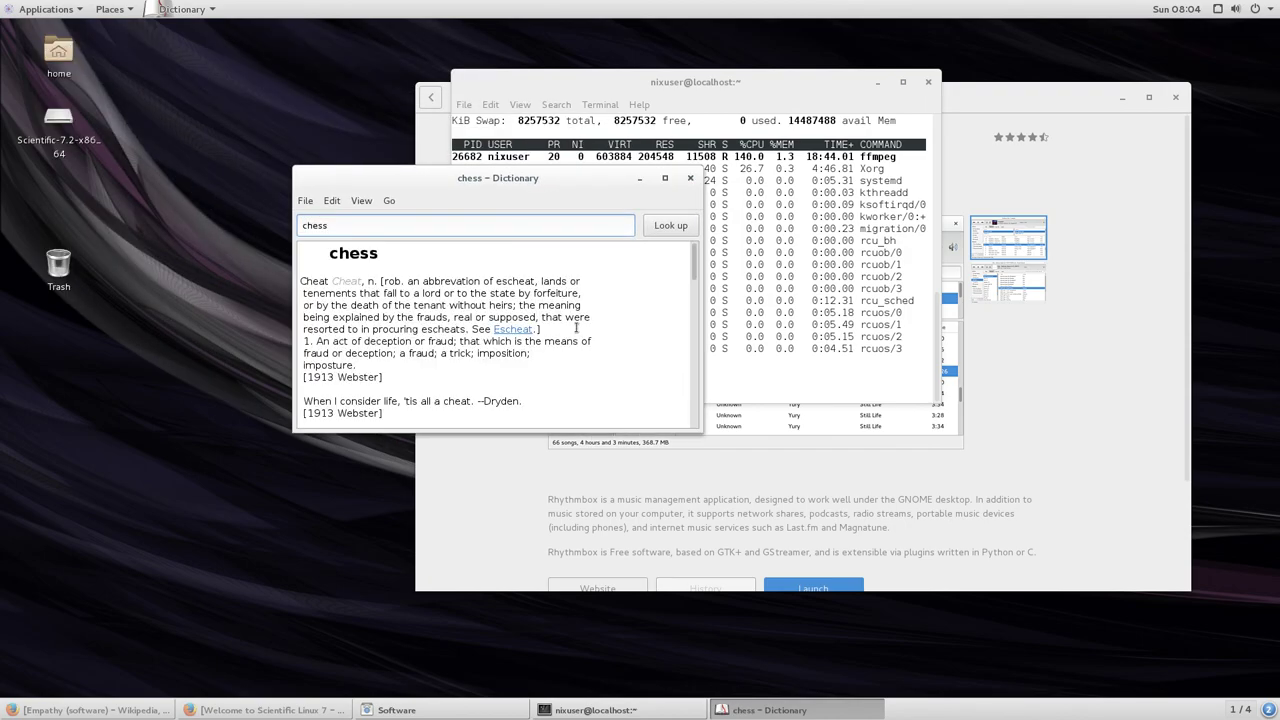
pyautogui.scroll(-1, 540, 306)
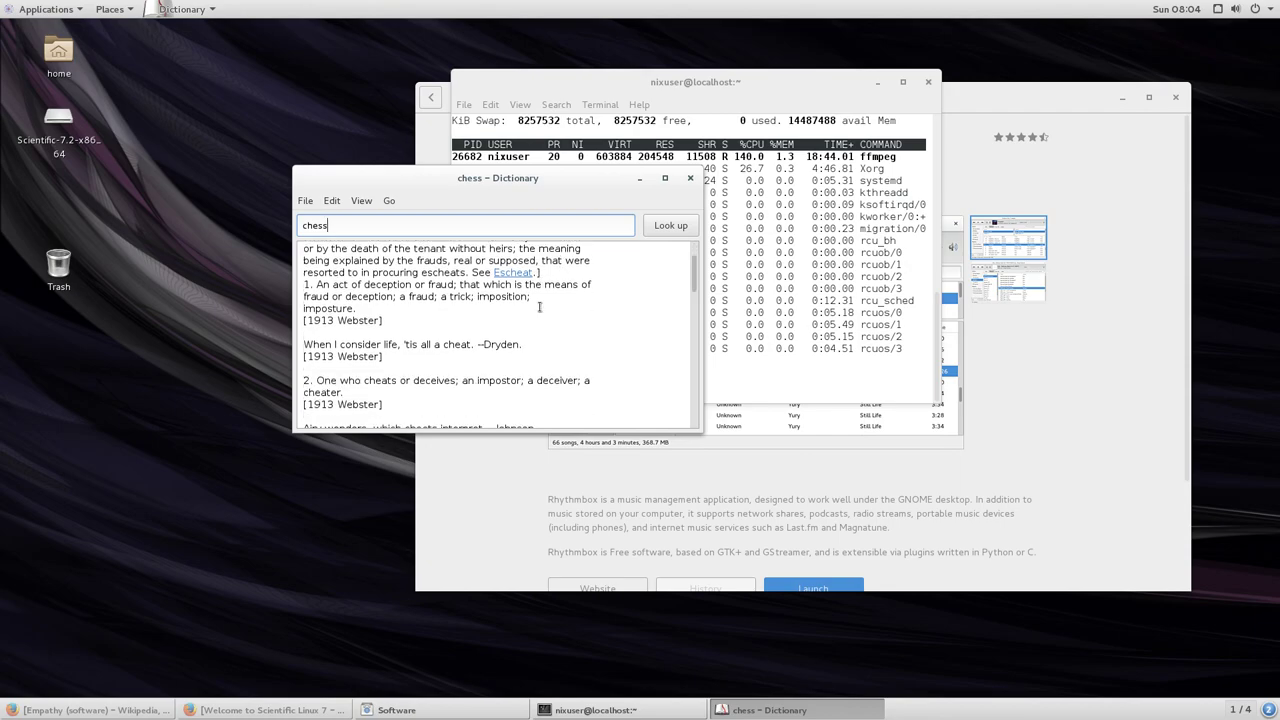
pyautogui.scroll(-6, 539, 307)
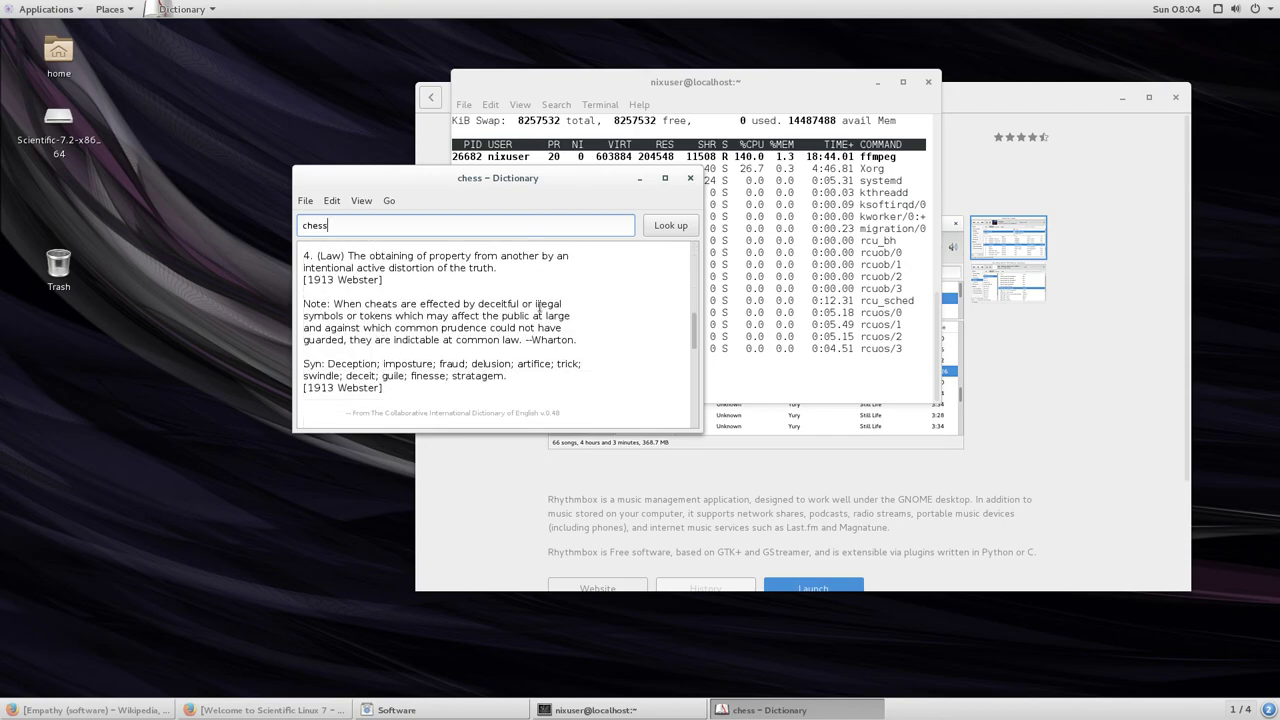
pyautogui.scroll(-5, 540, 305)
pyautogui.scroll(-4, 539, 307)
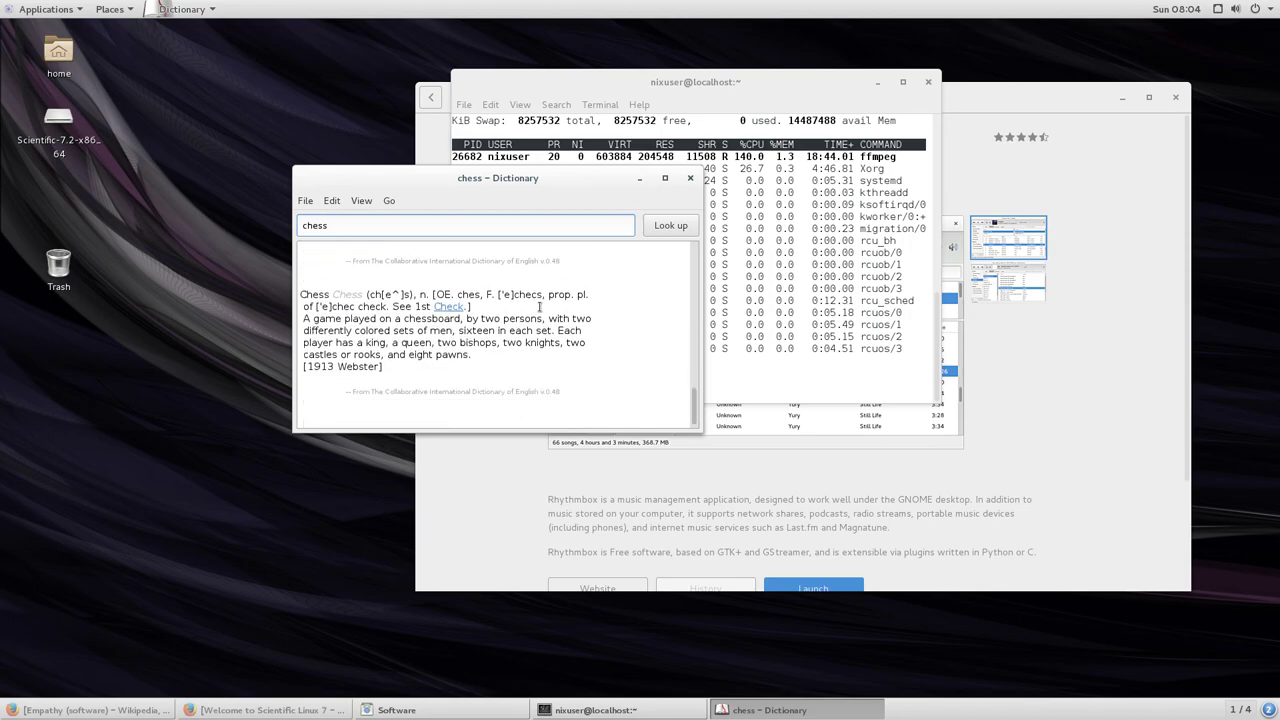
pyautogui.scroll(-1, 539, 307)
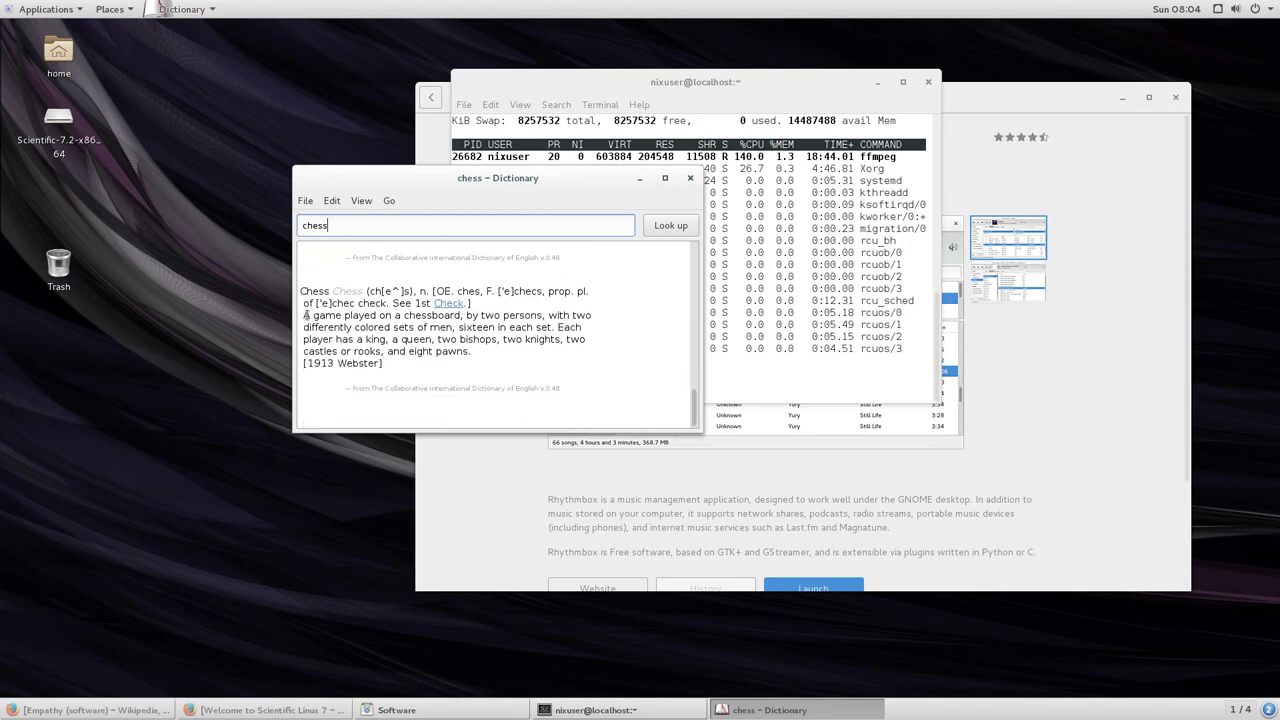
pyautogui.moveTo(305, 315); pyautogui.dragTo(550, 350)
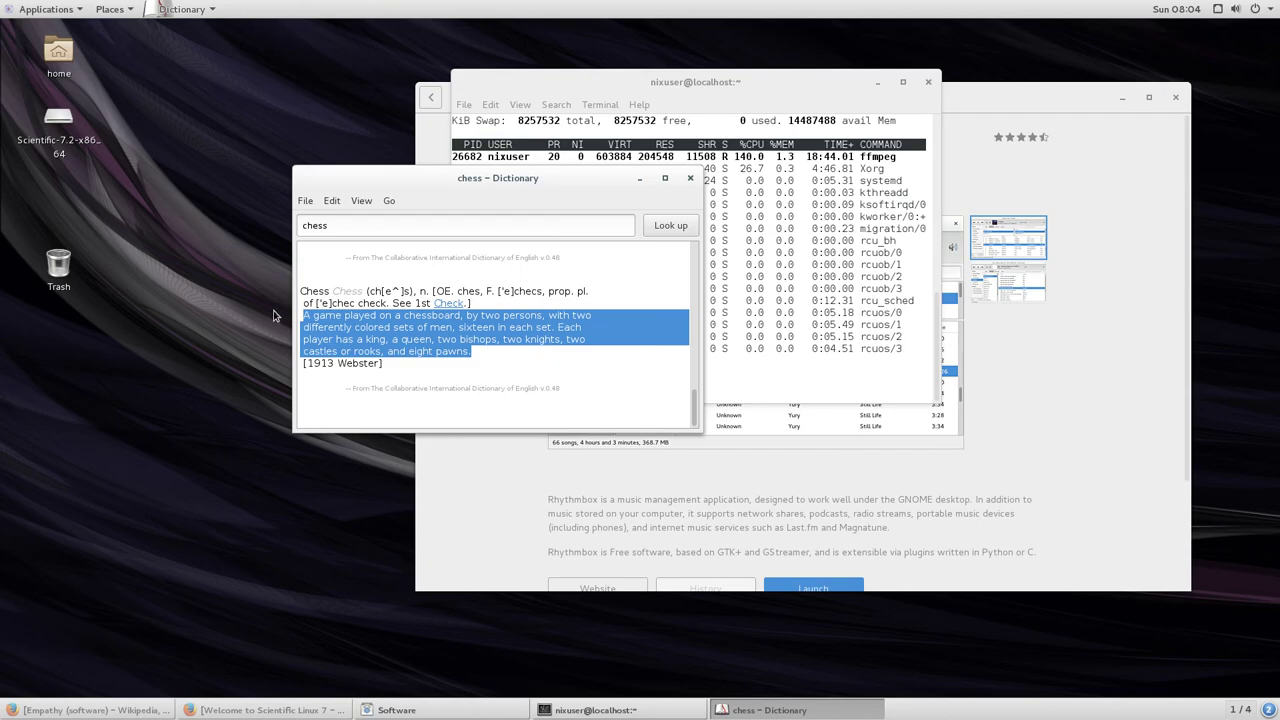
# Close Dictionary, briefly open Disk Usage Analyzer, then launch Disks
pyautogui.click(690, 178)
pyautogui.click(46, 9)
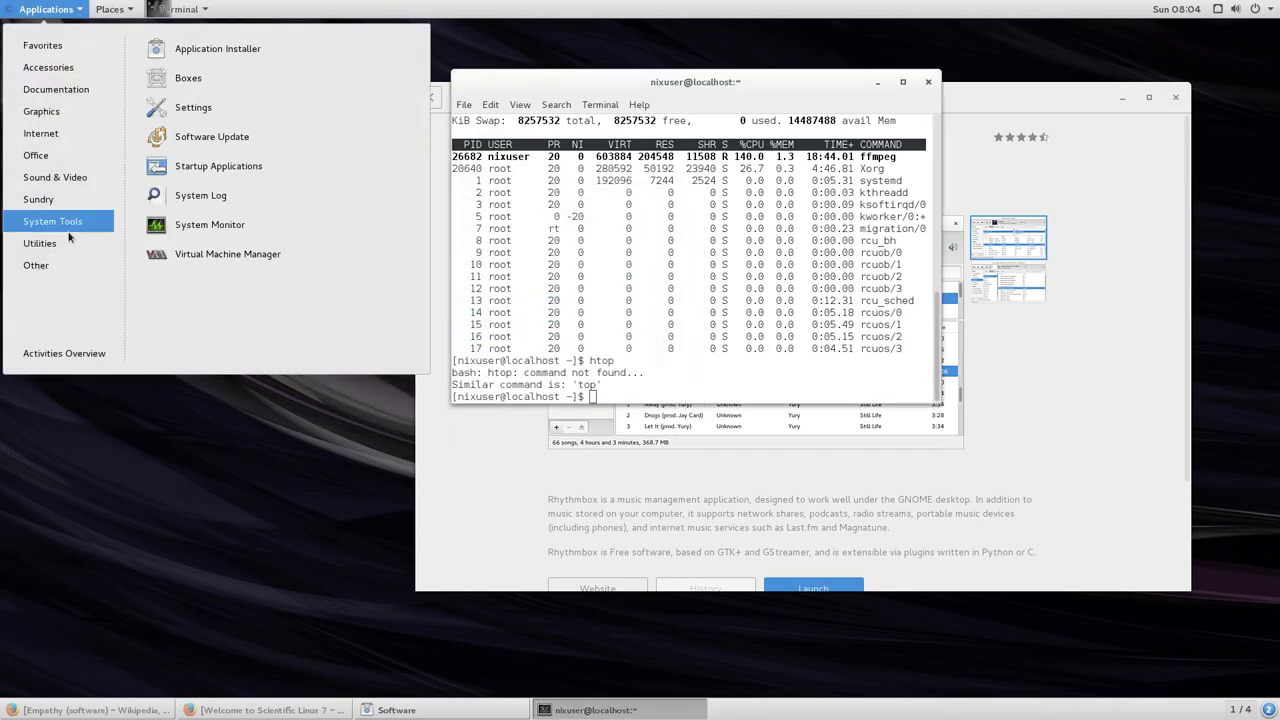
pyautogui.moveTo(61, 251)
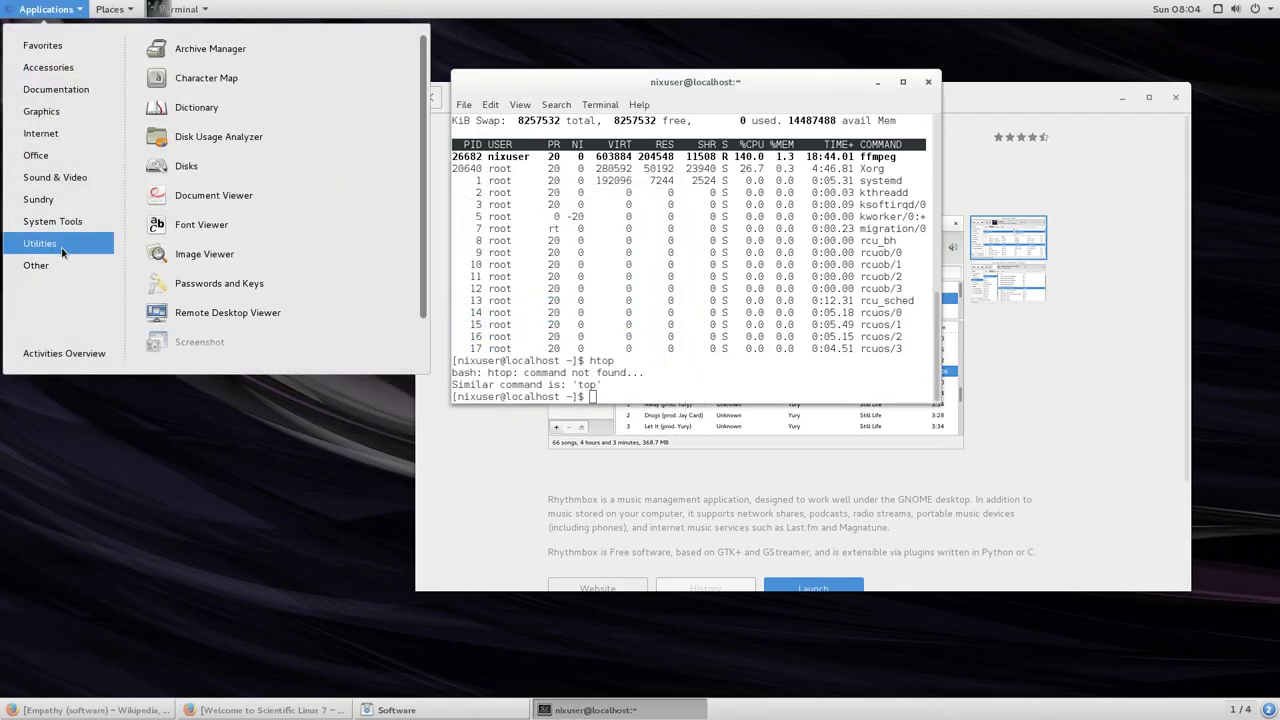
pyautogui.click(243, 137)
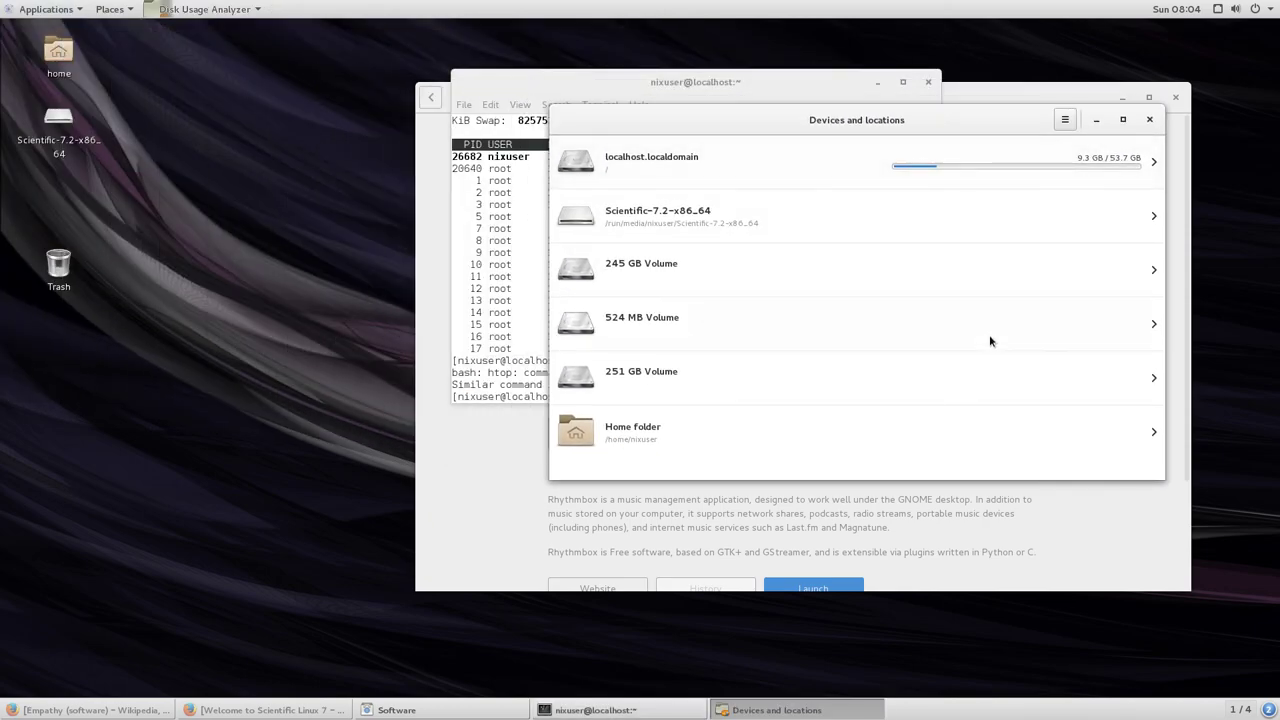
pyautogui.click(1149, 119)
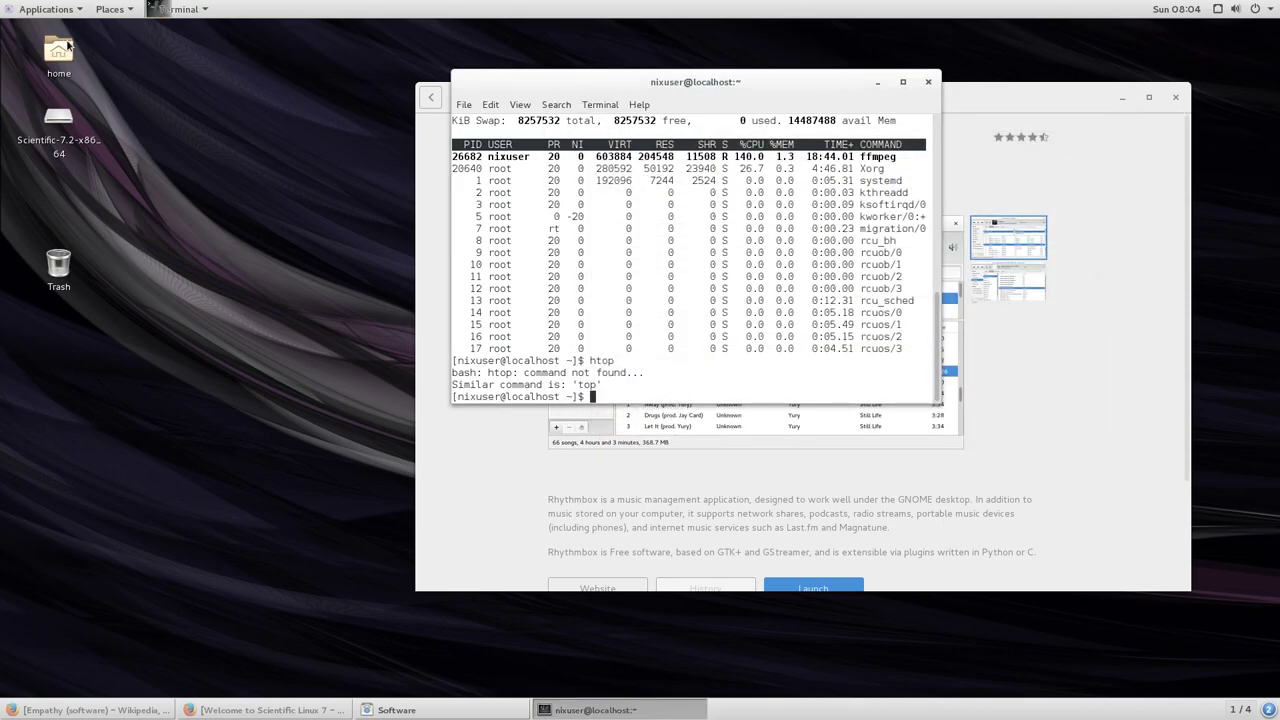
pyautogui.click(46, 9)
pyautogui.moveTo(76, 248)
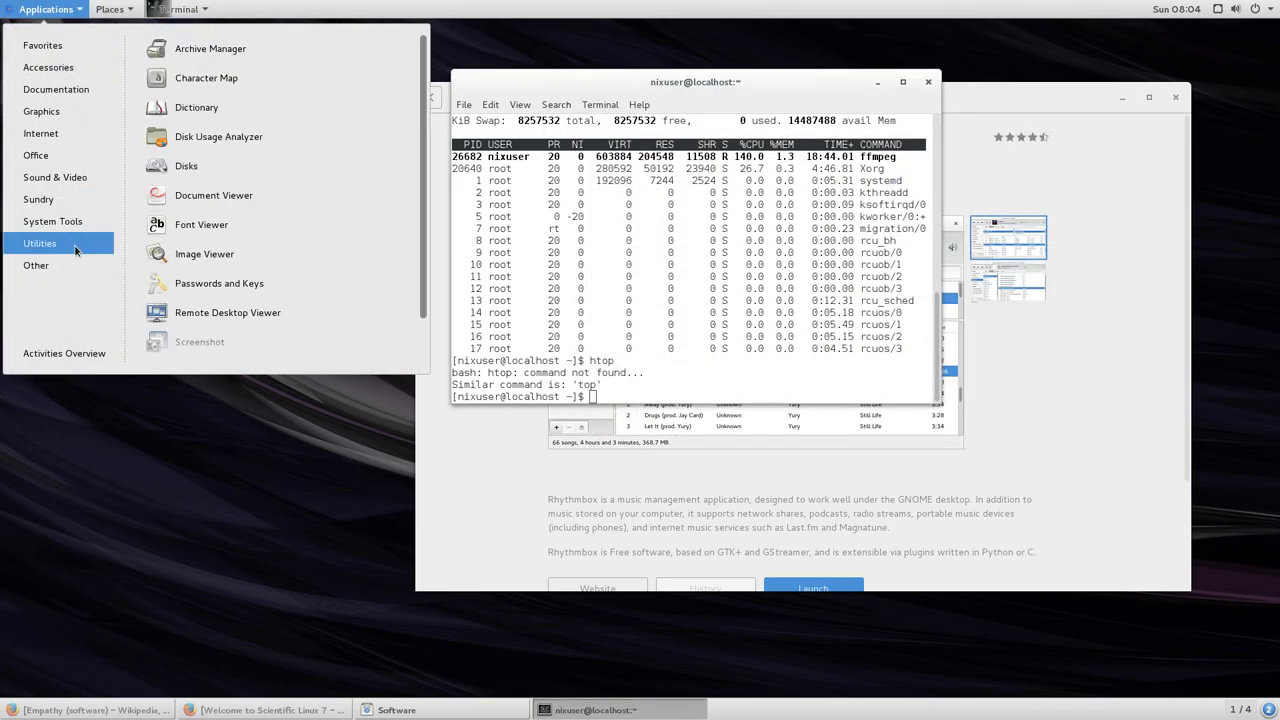
pyautogui.click(249, 172)
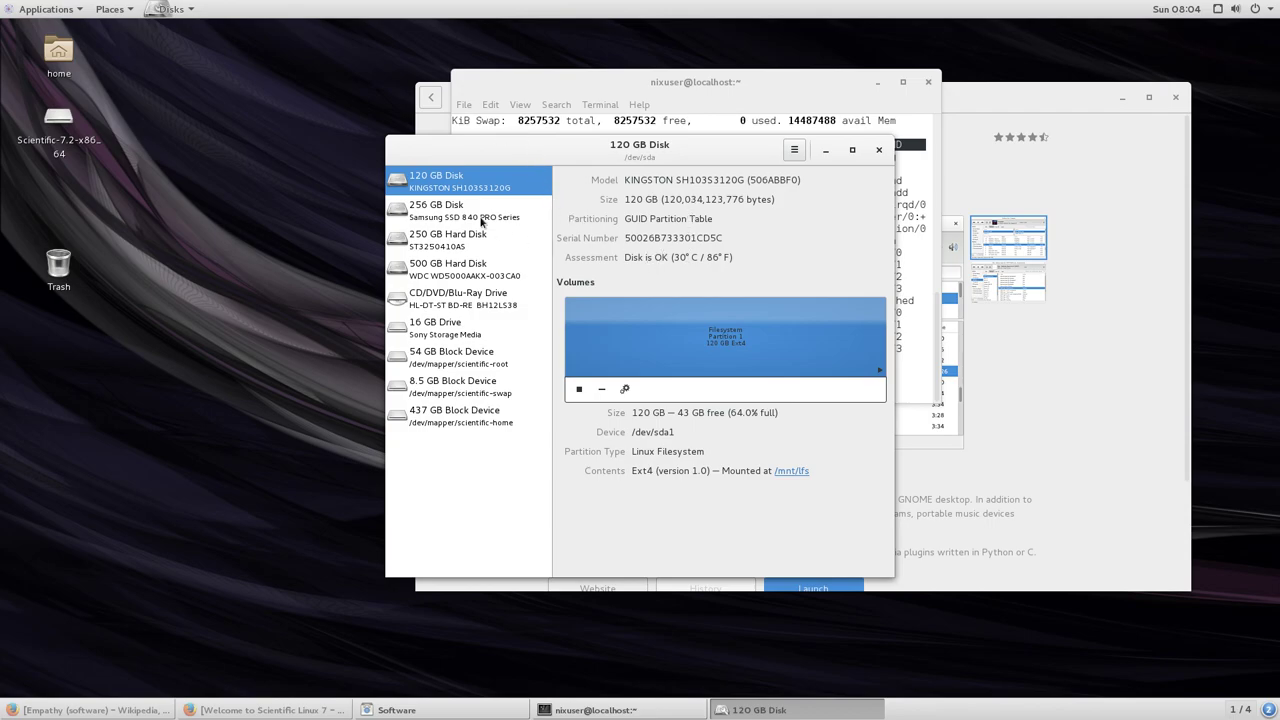
# Inspect the 256 GB, 250 GB (3 bad sectors), 500 GB, optical and 16 GB drives
pyautogui.click(450, 215)
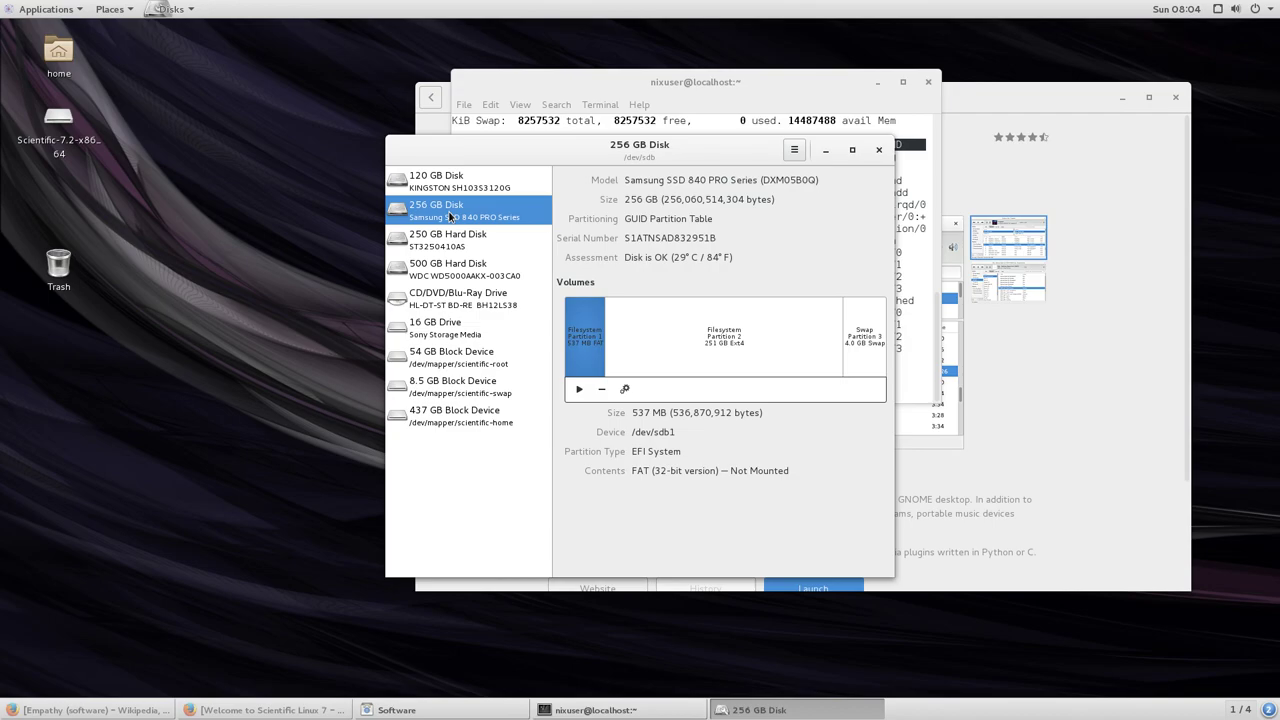
pyautogui.click(448, 240)
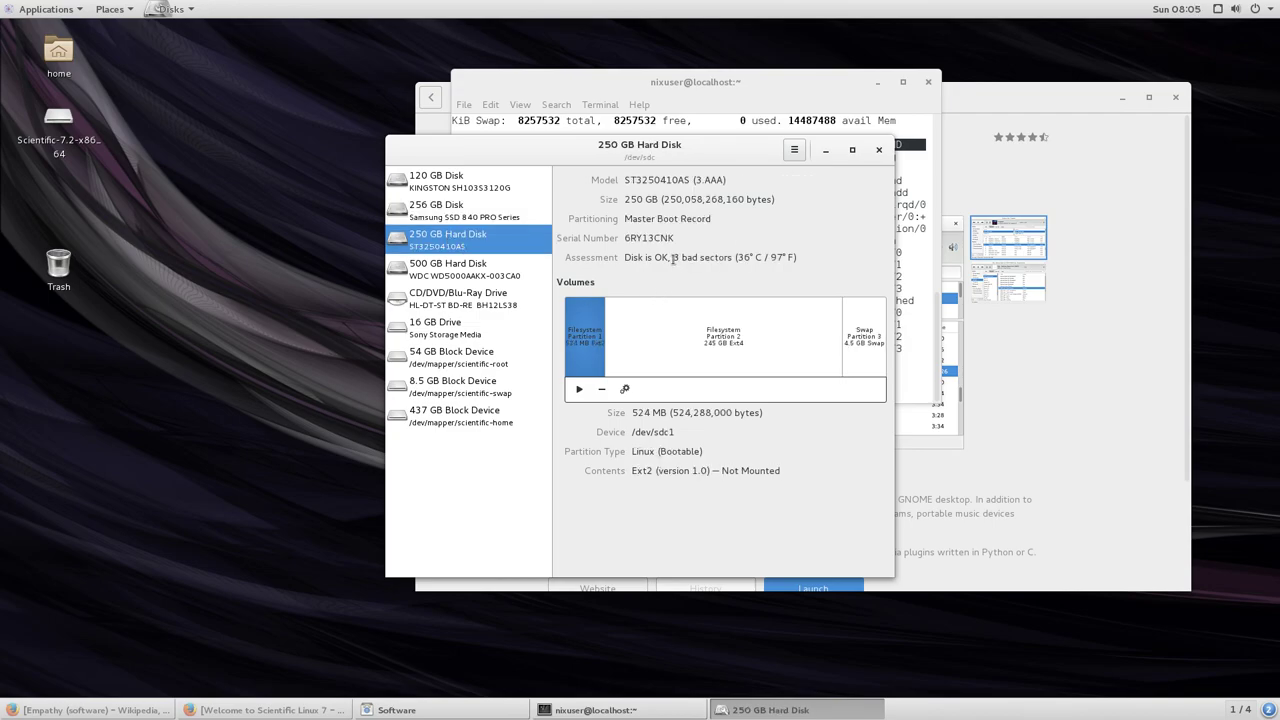
pyautogui.moveTo(671, 257); pyautogui.dragTo(766, 258)
pyautogui.click(477, 268)
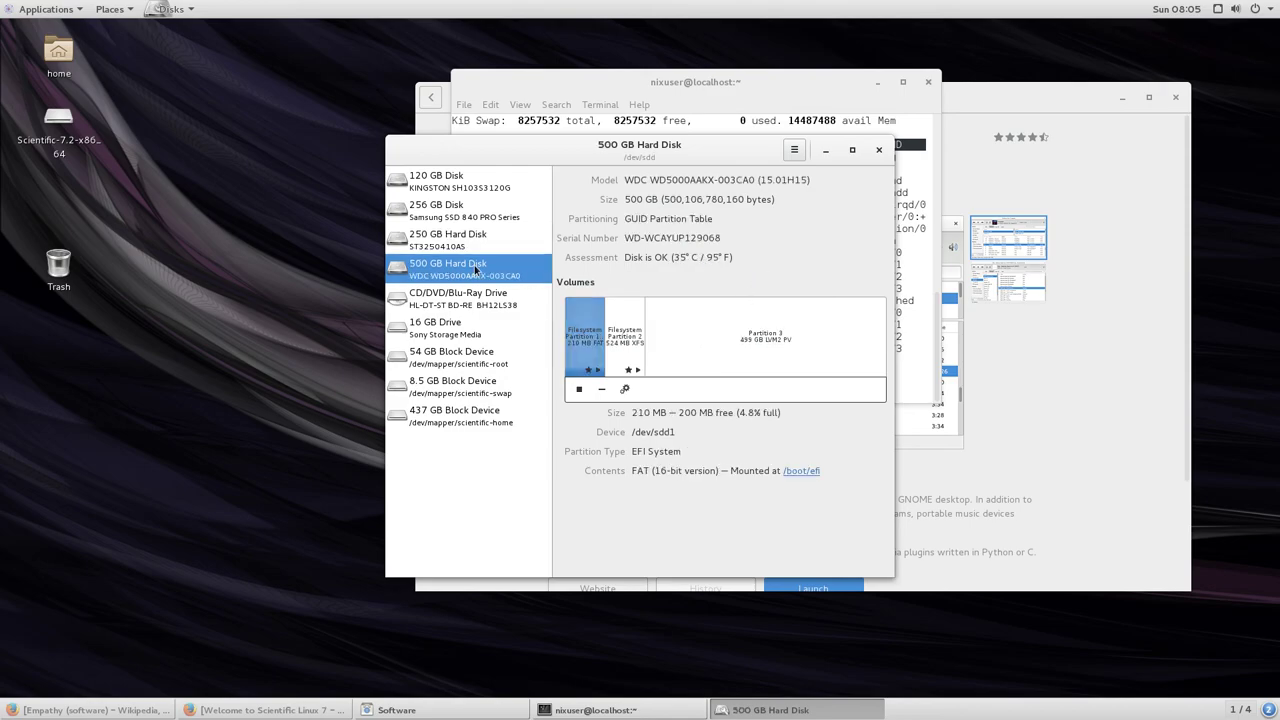
pyautogui.moveTo(640, 257); pyautogui.dragTo(741, 258)
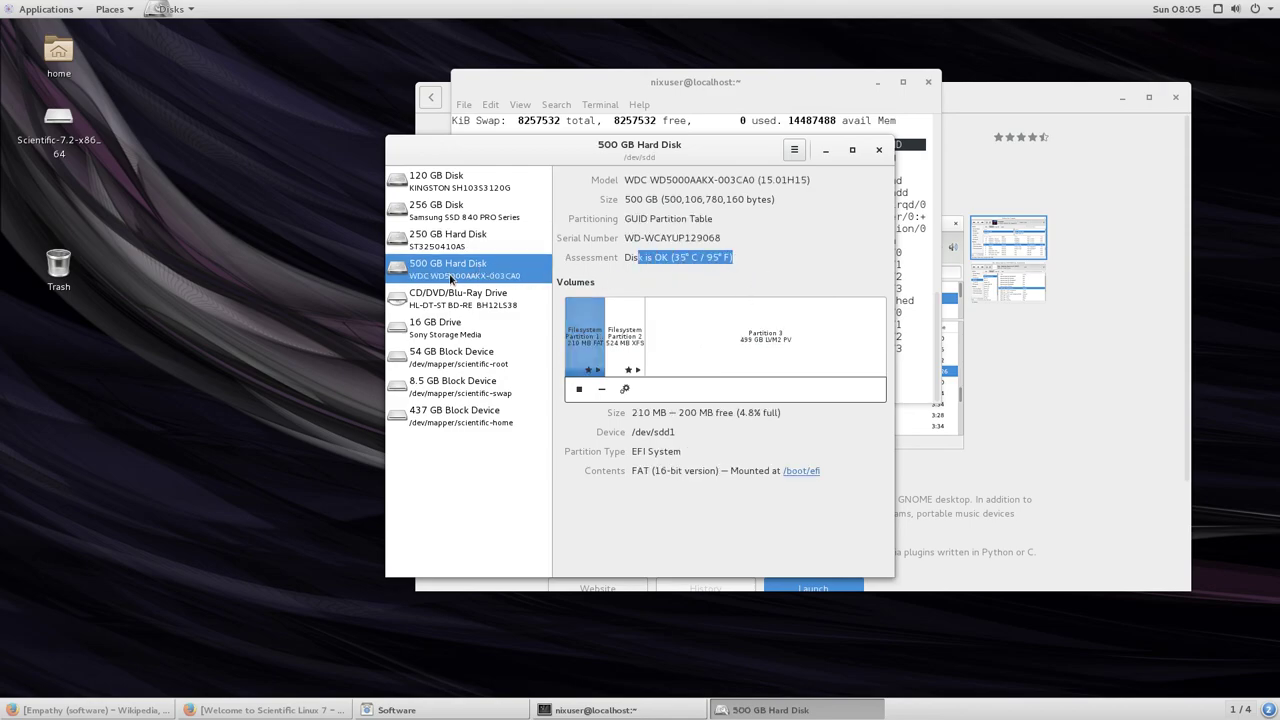
pyautogui.click(428, 297)
pyautogui.click(437, 328)
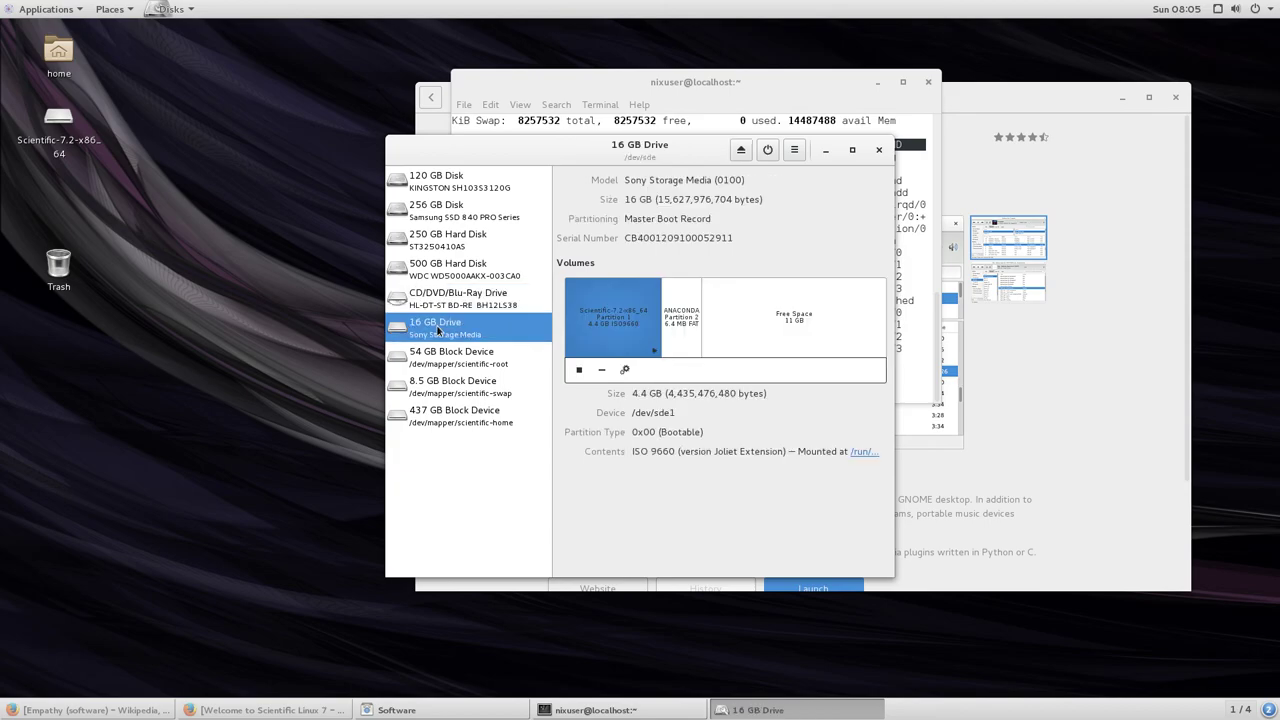
# Check the 54 GB root, 8.5 GB swap and 437 GB XFS home block devices
pyautogui.click(461, 358)
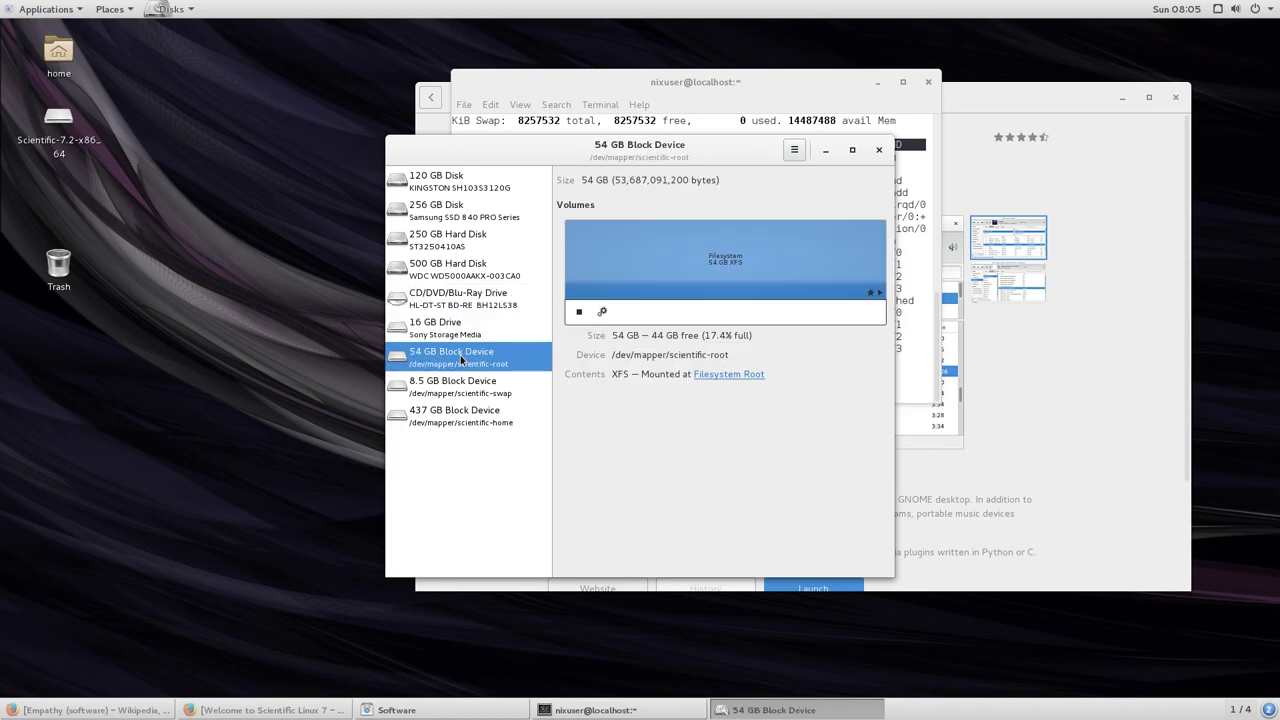
pyautogui.click(458, 390)
pyautogui.click(461, 416)
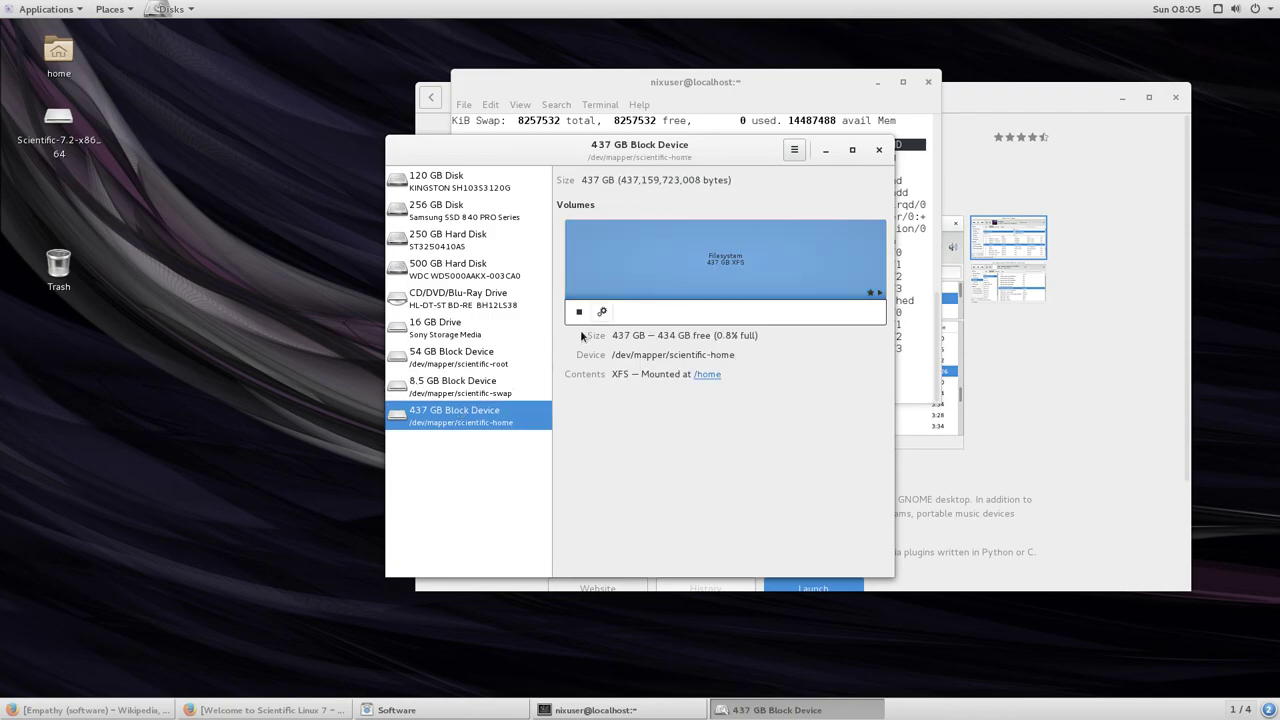
pyautogui.doubleClick(614, 374)
pyautogui.click(480, 368)
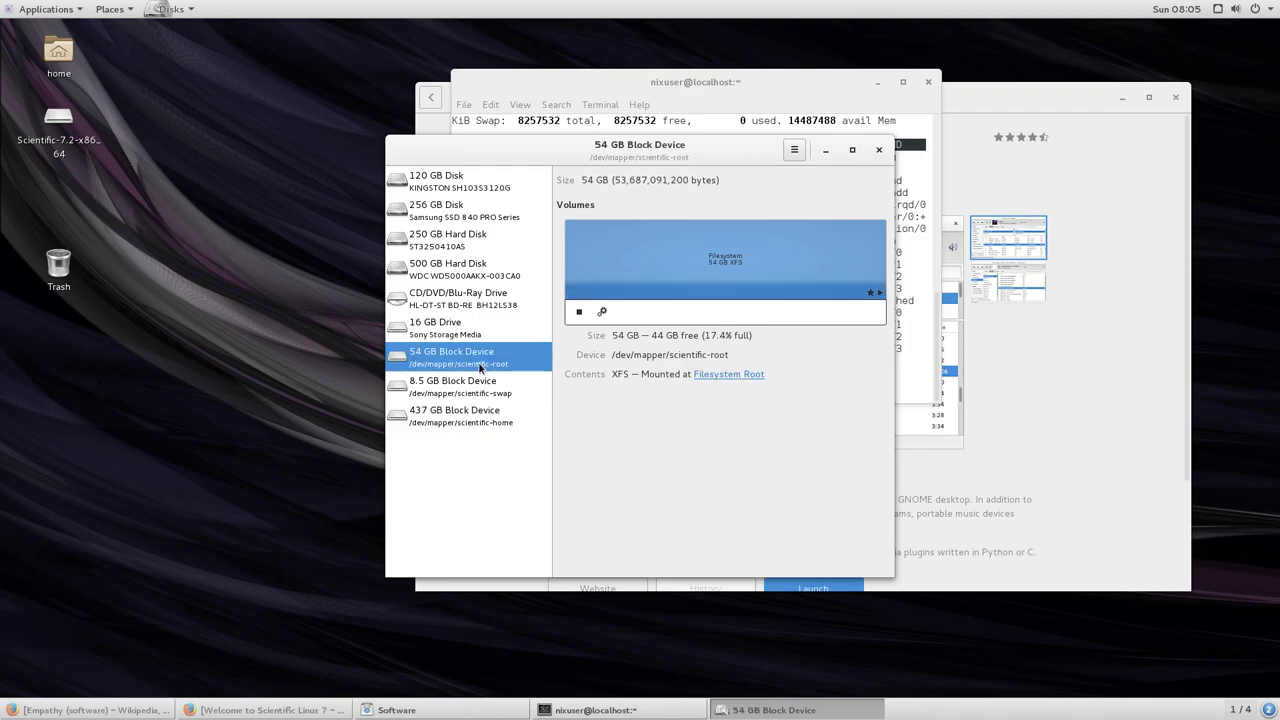
pyautogui.click(477, 386)
pyautogui.click(481, 340)
pyautogui.click(476, 378)
pyautogui.click(479, 365)
# Close Disks and run df -T, highlighting the root filesystem's xfs type
pyautogui.click(879, 149)
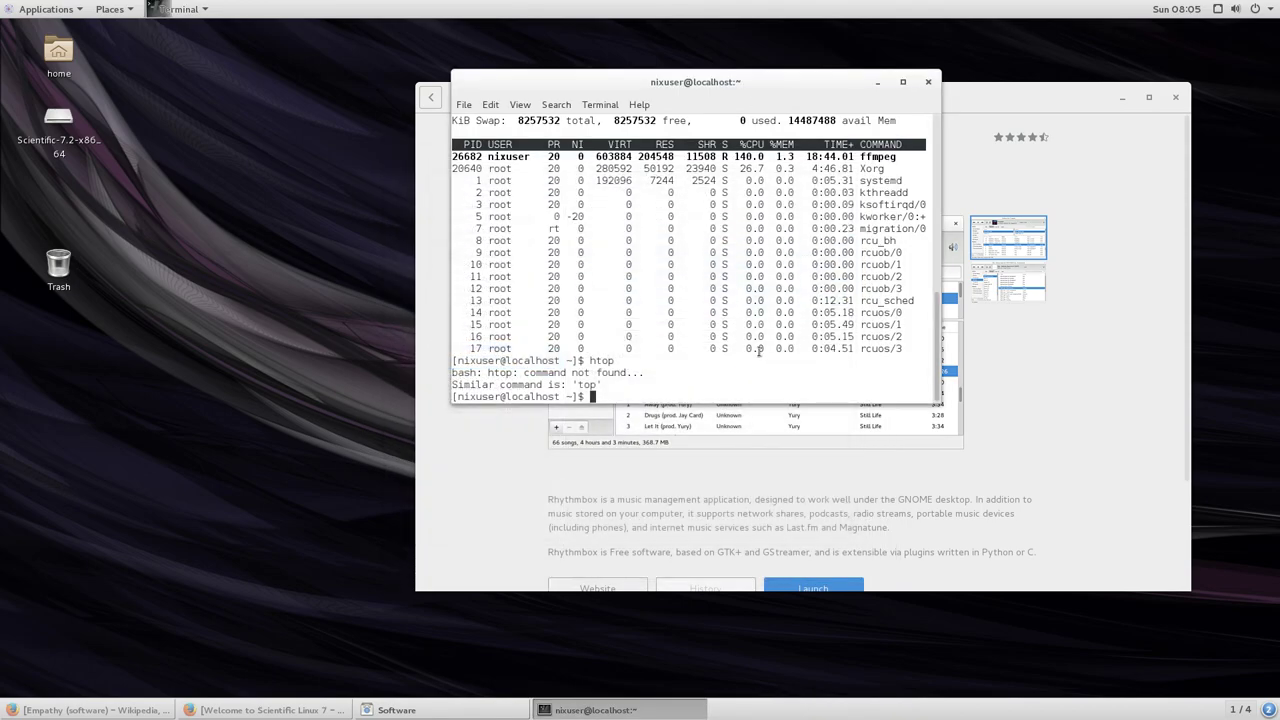
pyautogui.write('df -T')
pyautogui.press('Return')
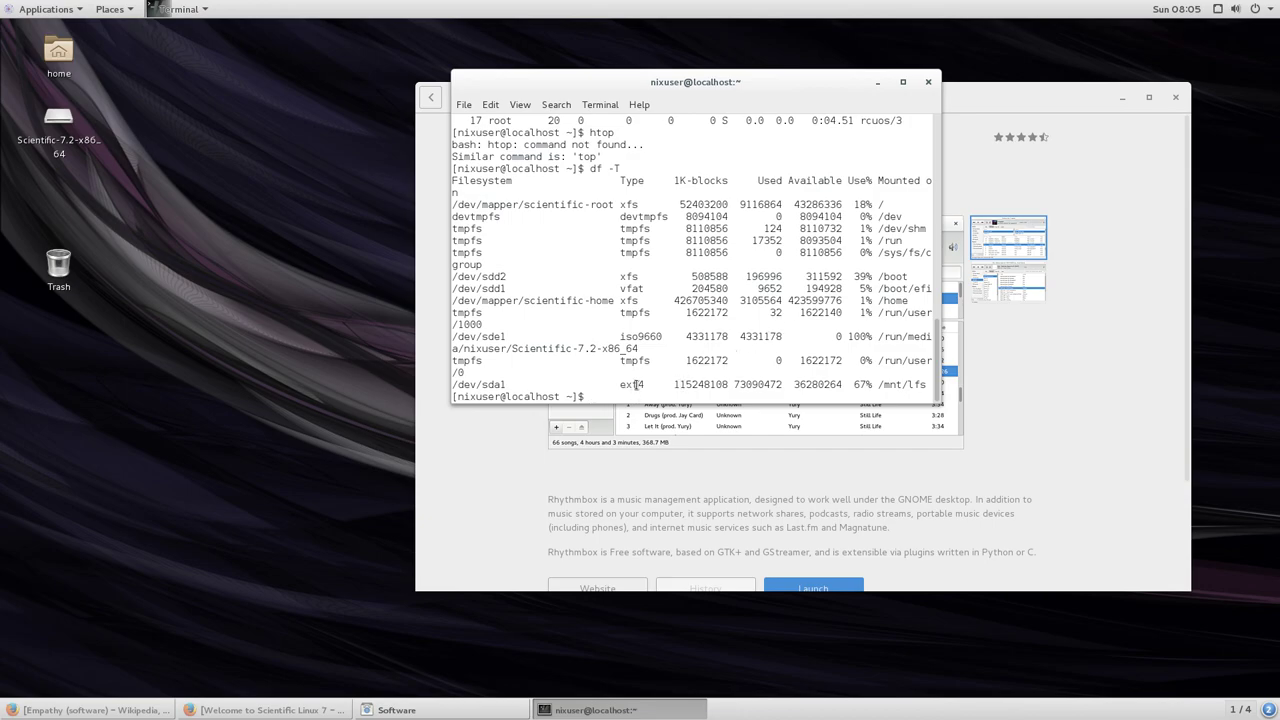
pyautogui.doubleClick(625, 204)
pyautogui.click(76, 12)
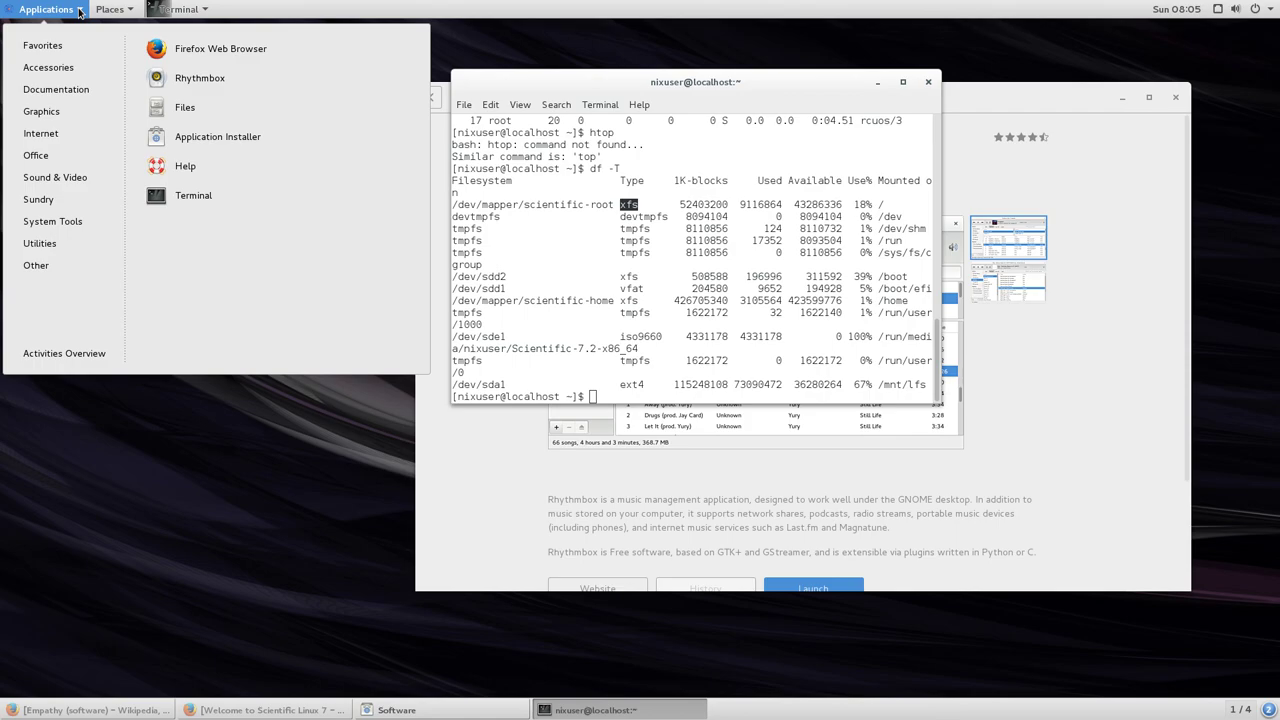
pyautogui.moveTo(72, 252)
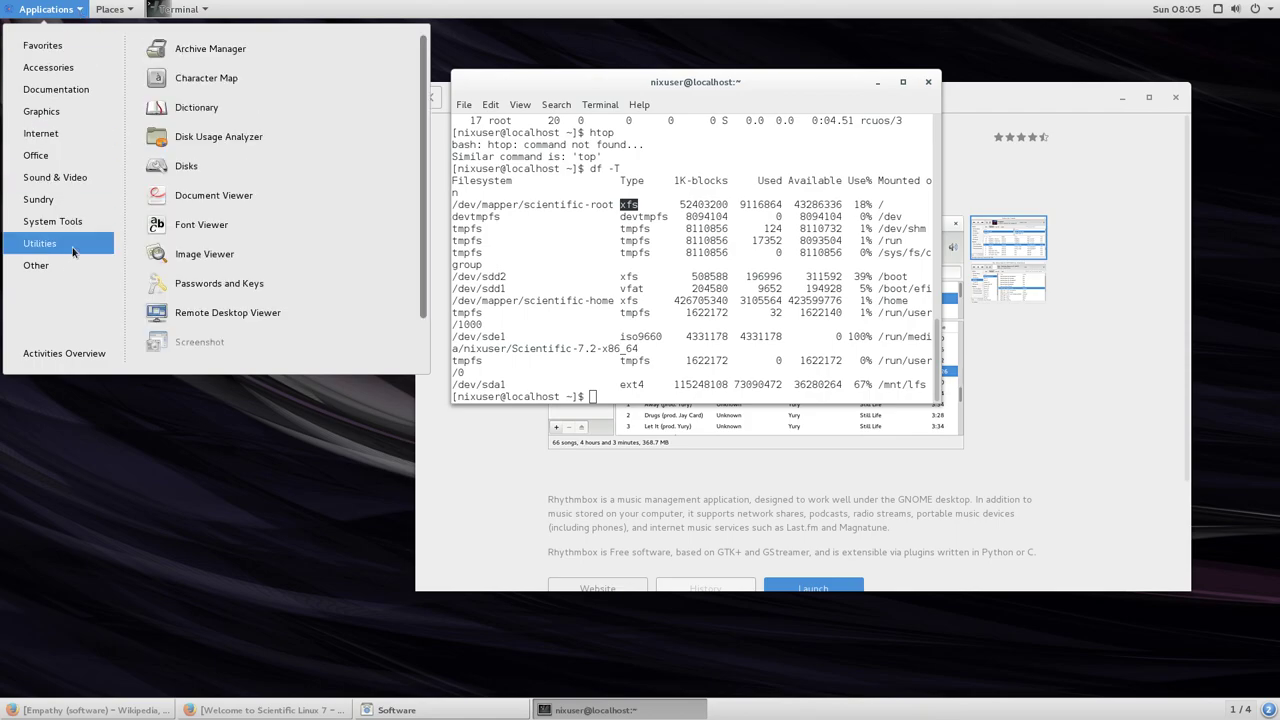
# Launch Document Viewer, confirm version 3.14.2 in its About box, close it, then show System Tools
pyautogui.click(255, 197)
pyautogui.moveTo(255, 40); pyautogui.dragTo(452, 172)
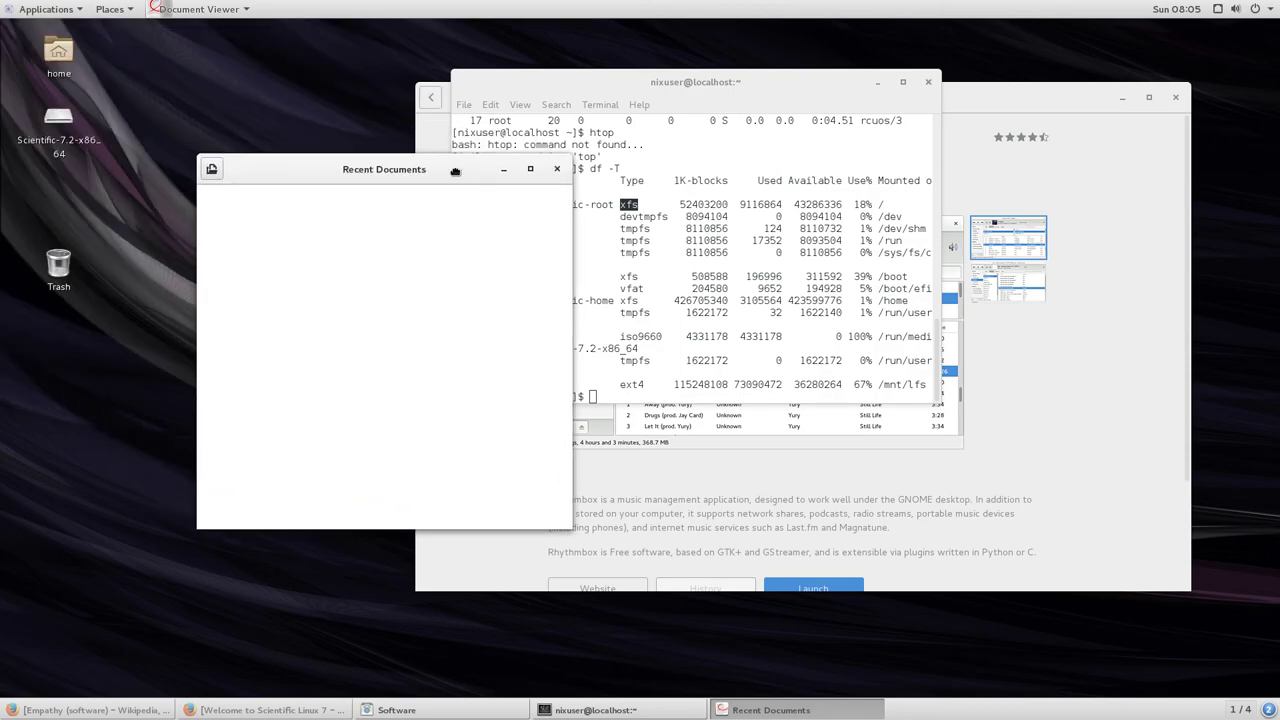
pyautogui.click(239, 8)
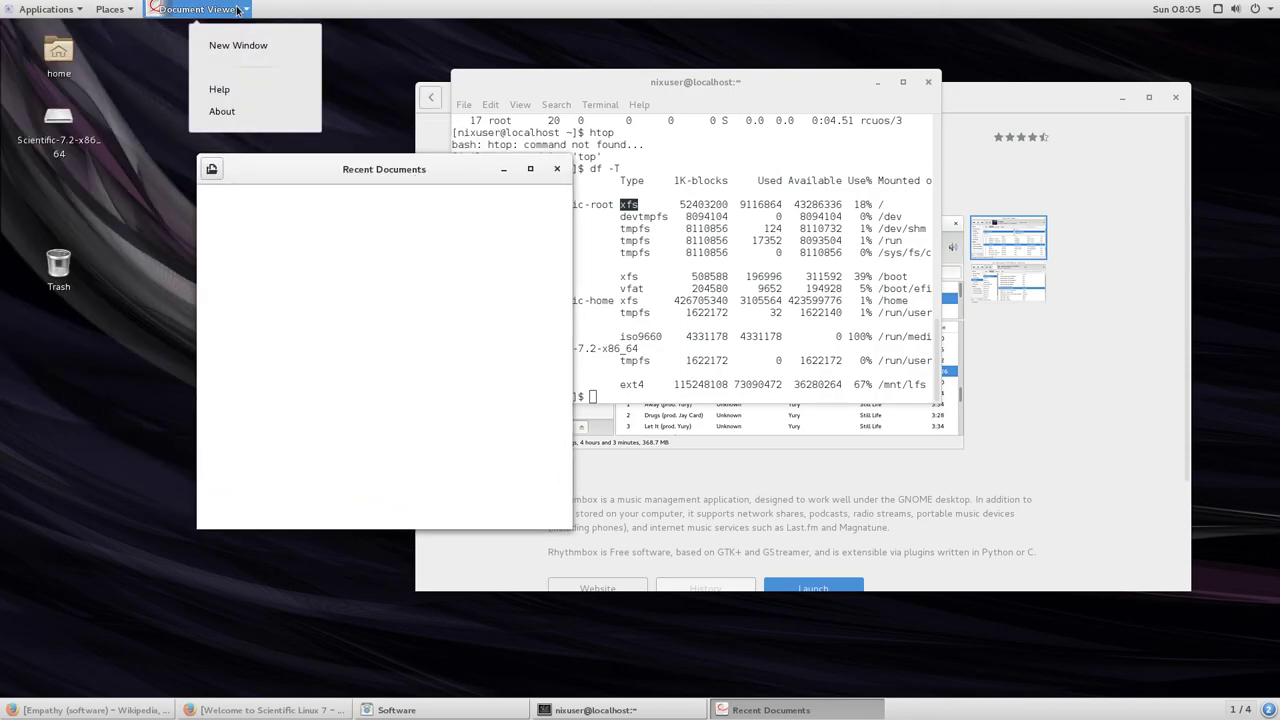
pyautogui.click(215, 111)
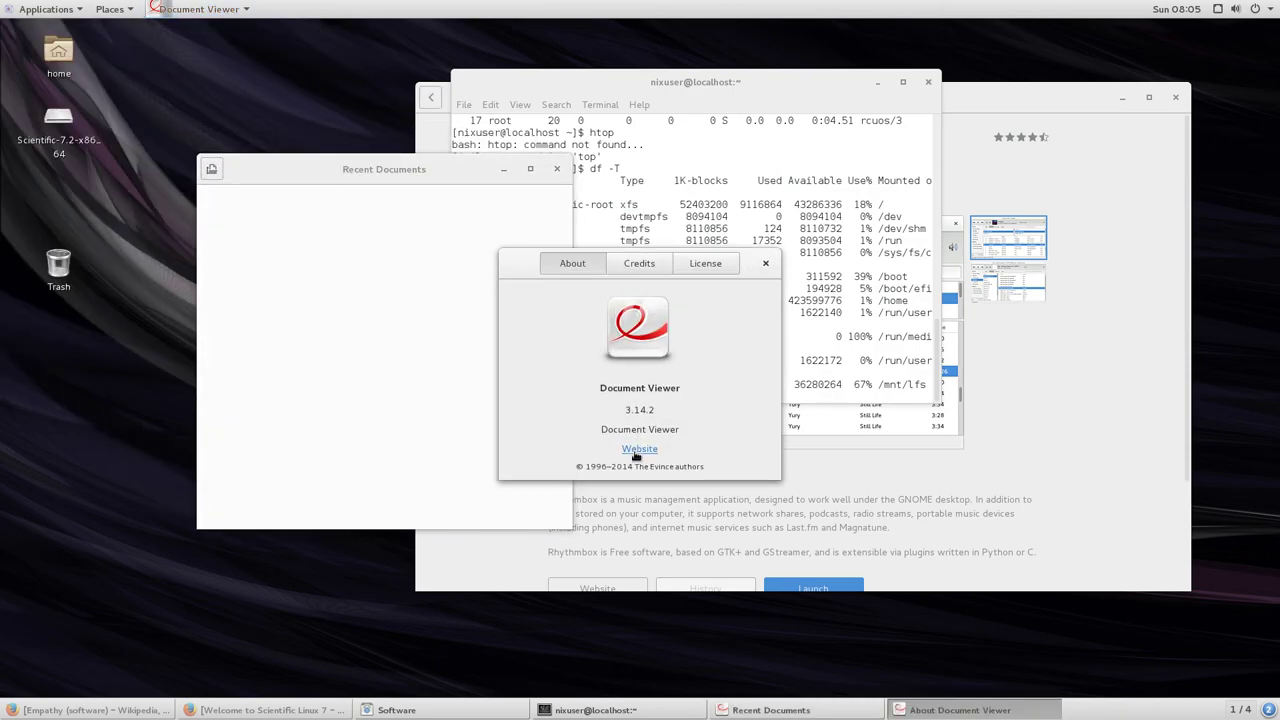
pyautogui.click(764, 262)
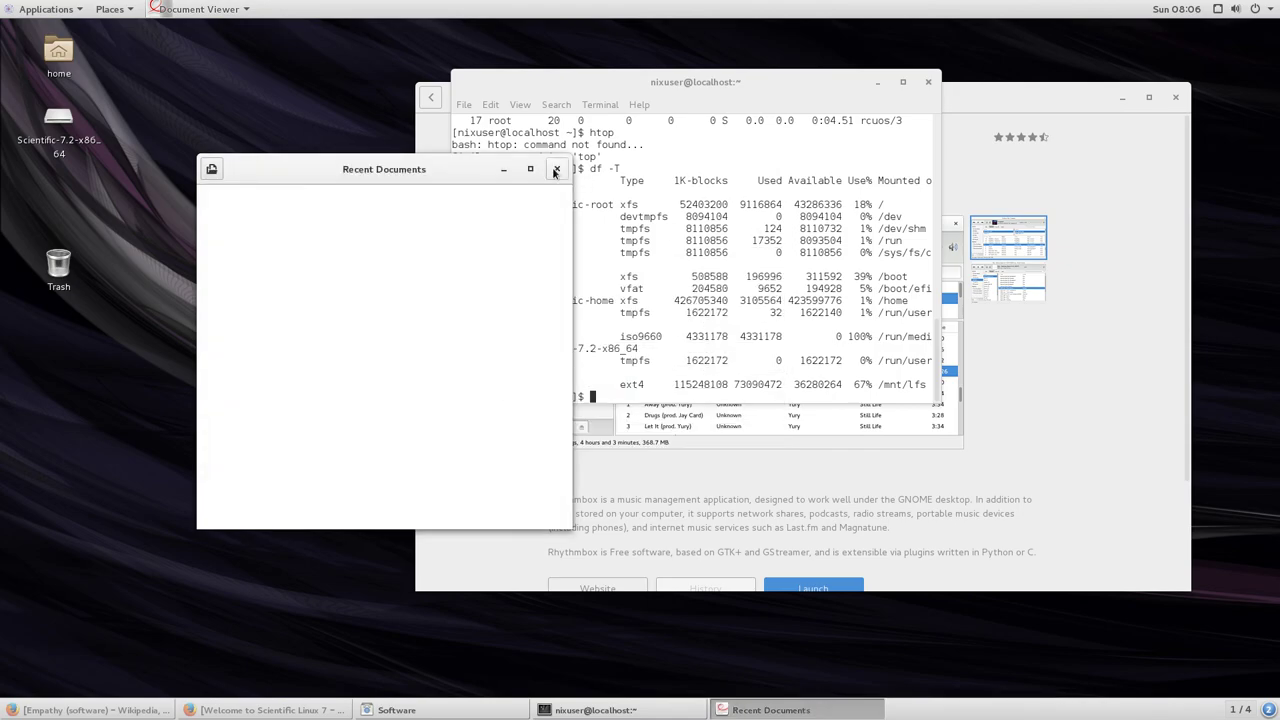
pyautogui.click(557, 168)
pyautogui.click(40, 8)
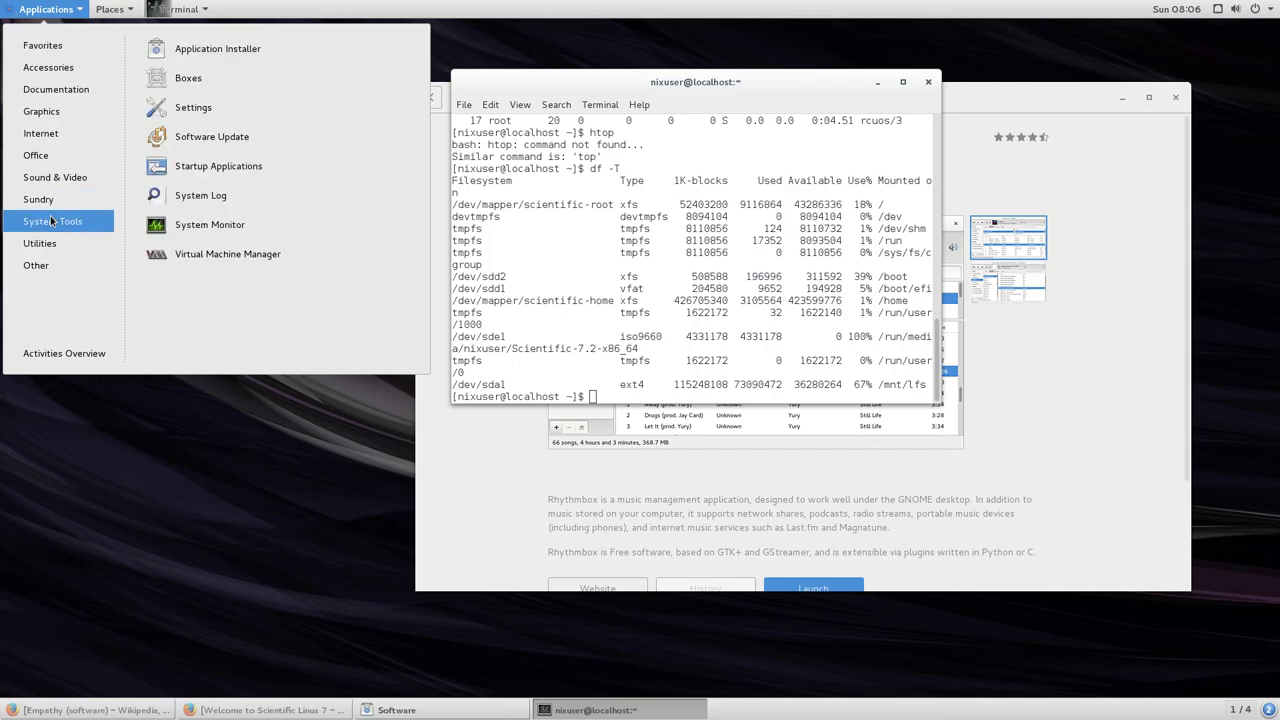
# Launch Font Viewer from Utilities and close the terminal window
pyautogui.scroll(-1, 248, 250)
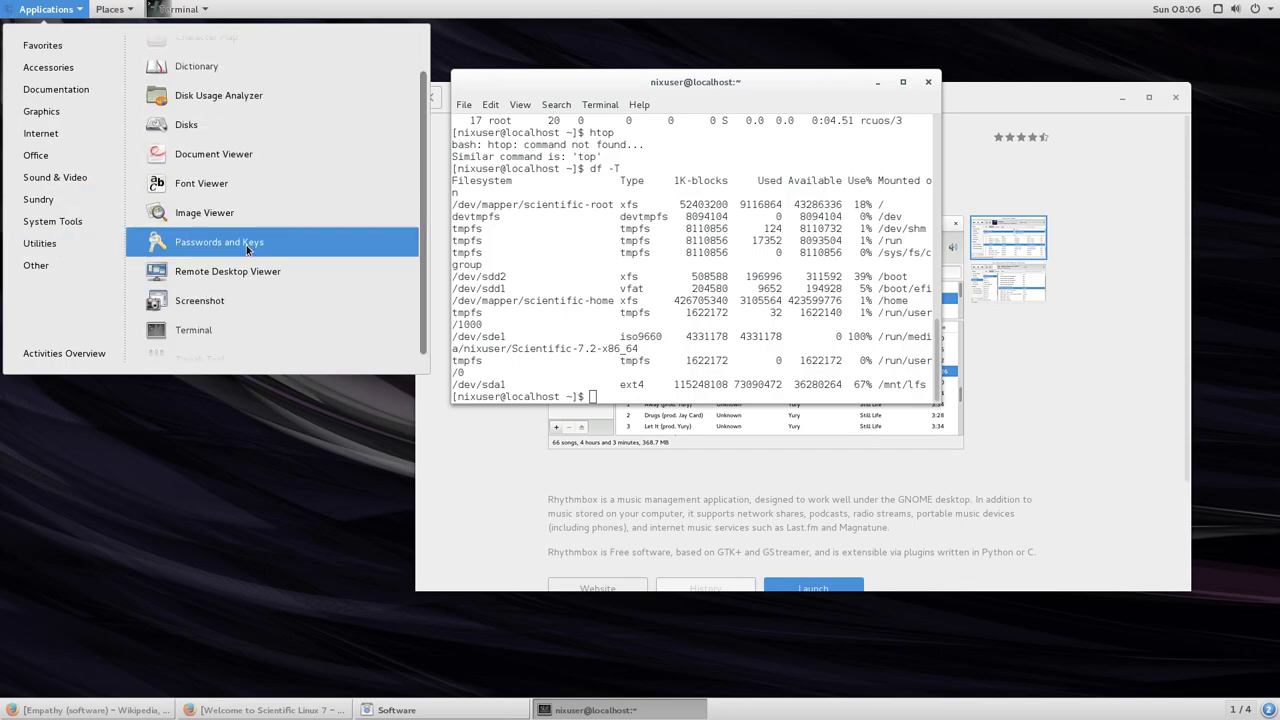
pyautogui.scroll(-1, 248, 252)
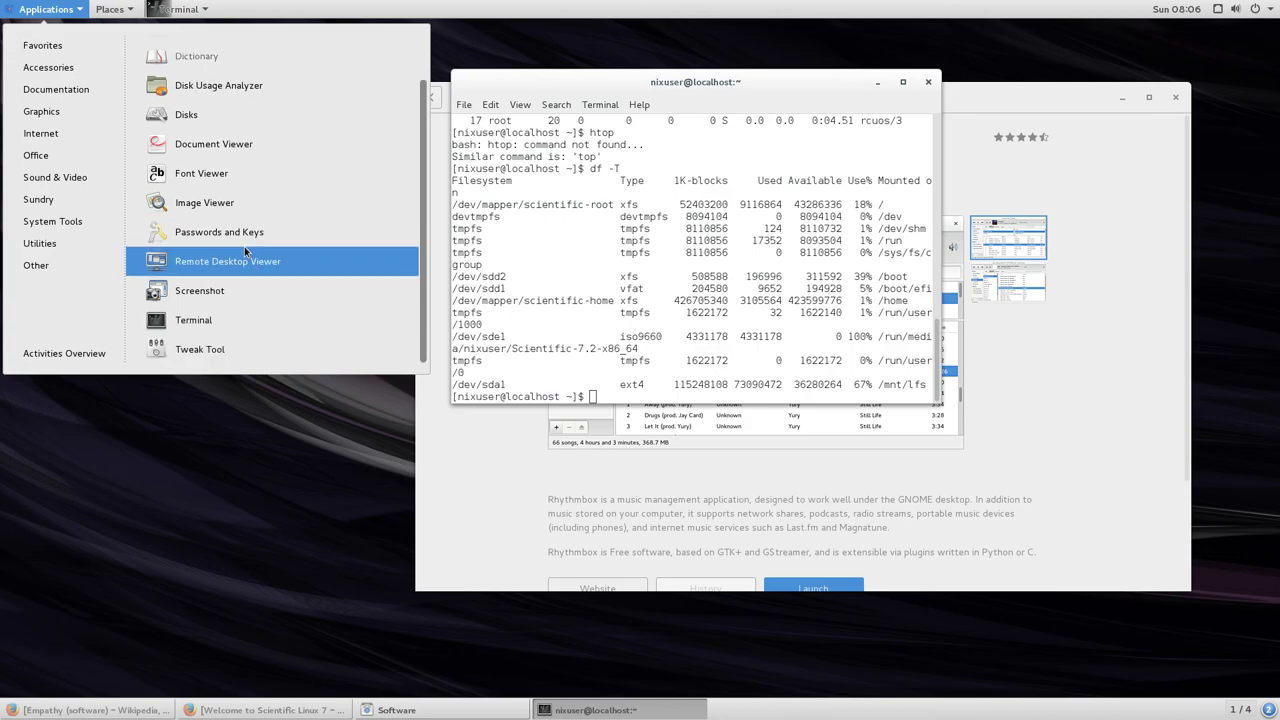
pyautogui.click(217, 178)
pyautogui.moveTo(313, 41); pyautogui.dragTo(1082, 134)
pyautogui.moveTo(667, 92); pyautogui.dragTo(138, 92)
pyautogui.click(478, 94)
pyautogui.click(440, 97)
# Close the Software window, scroll All Fonts from Abyssinica SIL to Carlito, then close Font Viewer
pyautogui.click(857, 83)
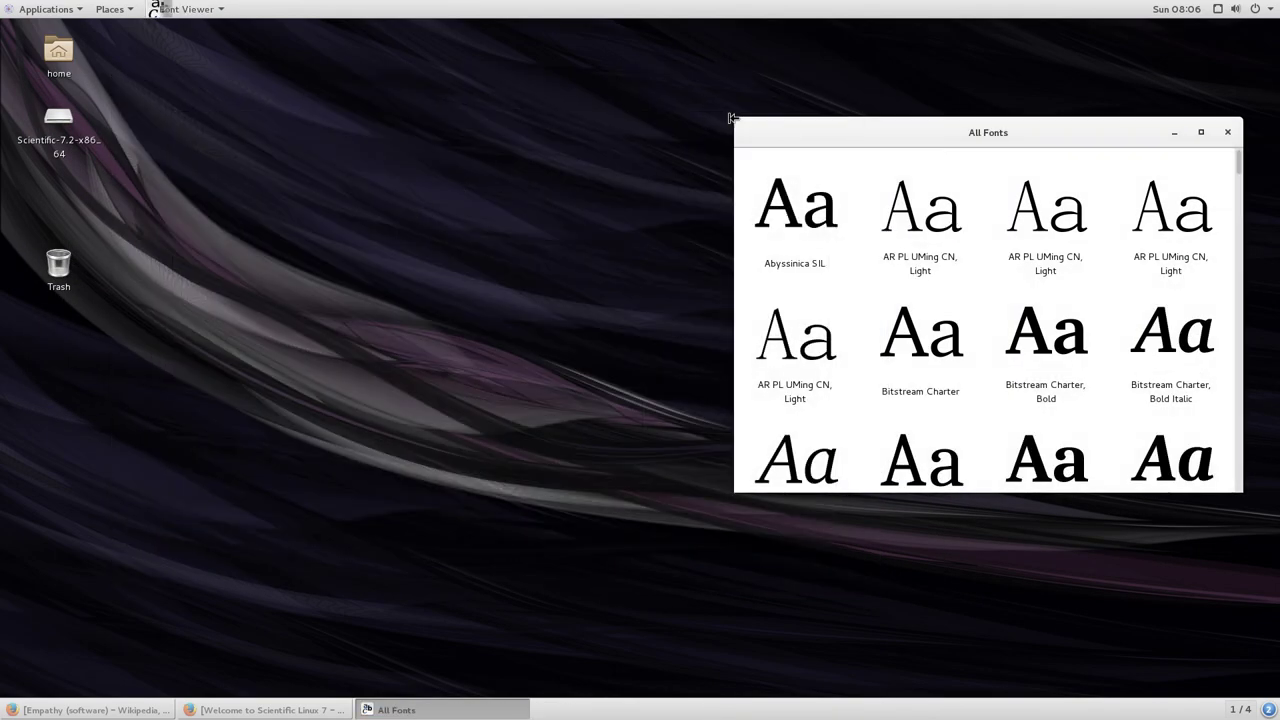
pyautogui.scroll(-5, 891, 256)
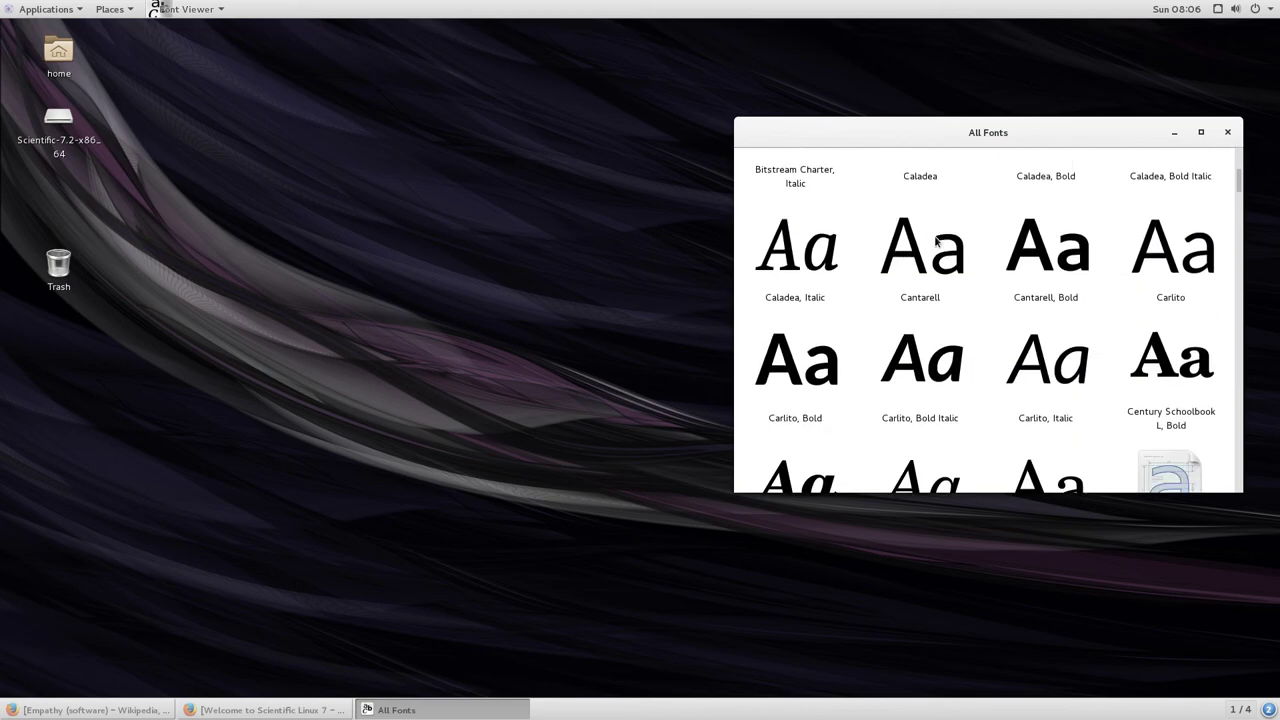
pyautogui.click(1227, 132)
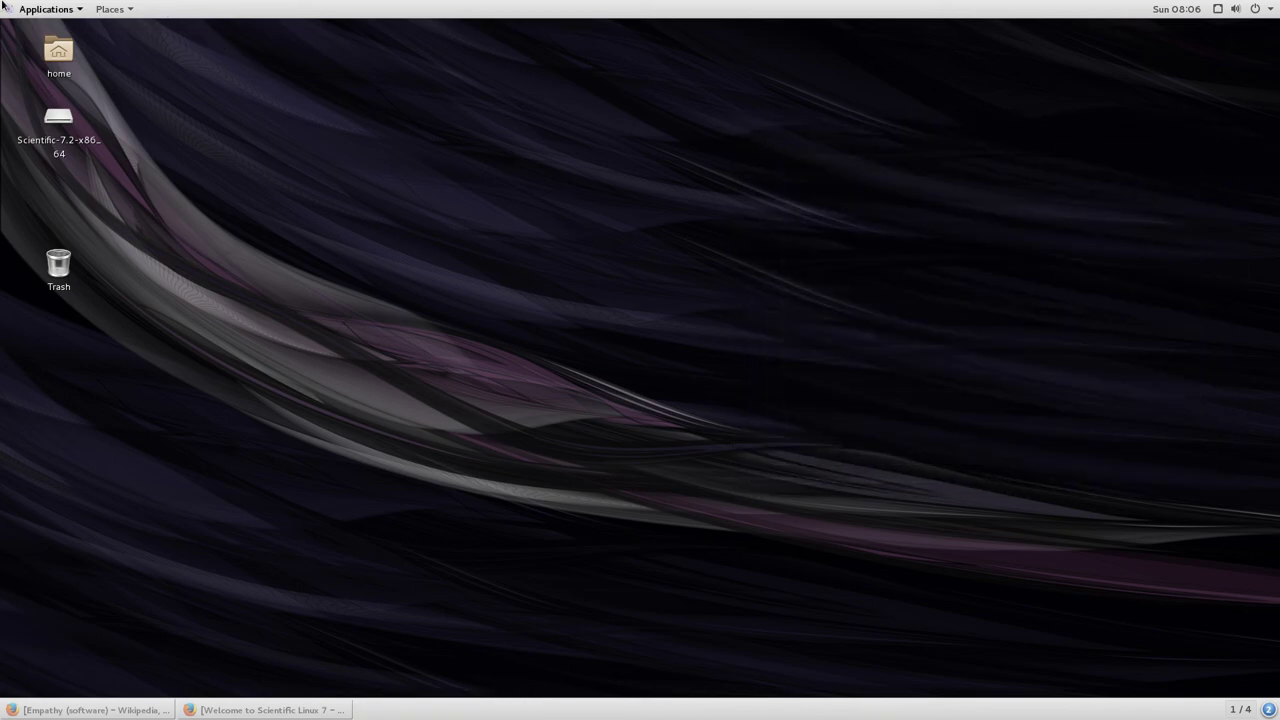
pyautogui.click(45, 9)
# Launch Image Viewer from Utilities, then close it
pyautogui.moveTo(35, 245)
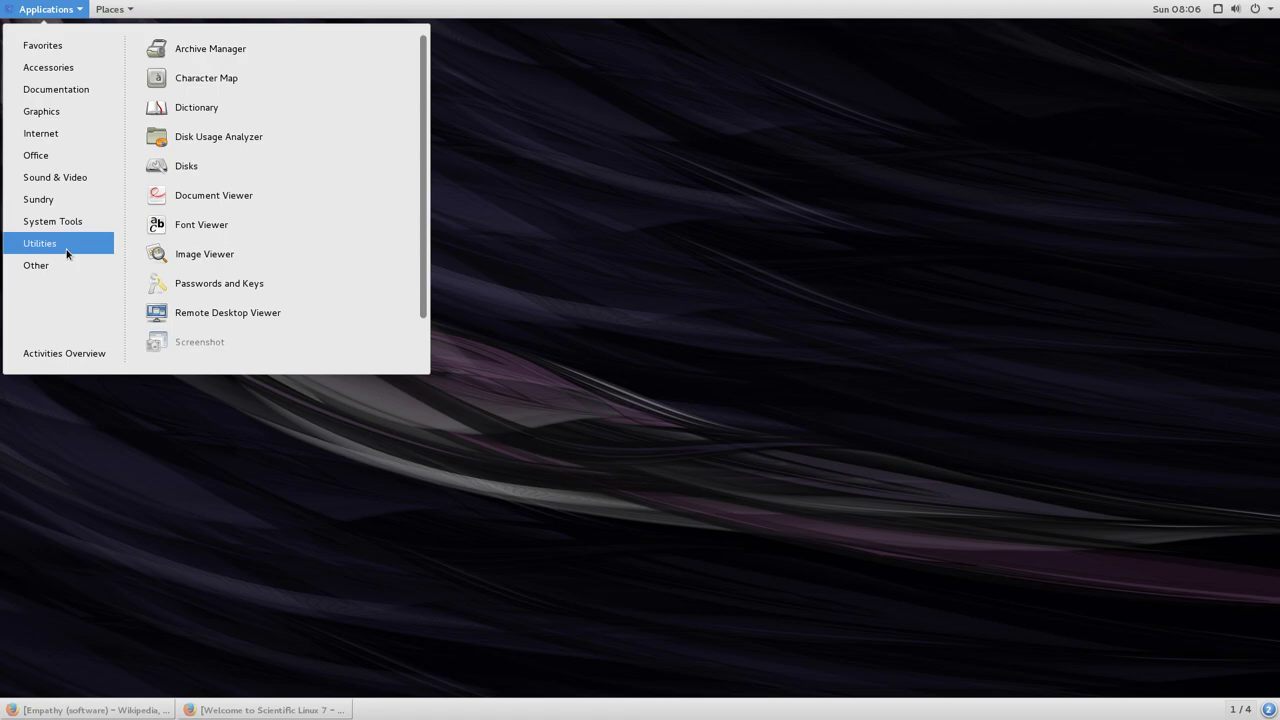
pyautogui.click(221, 257)
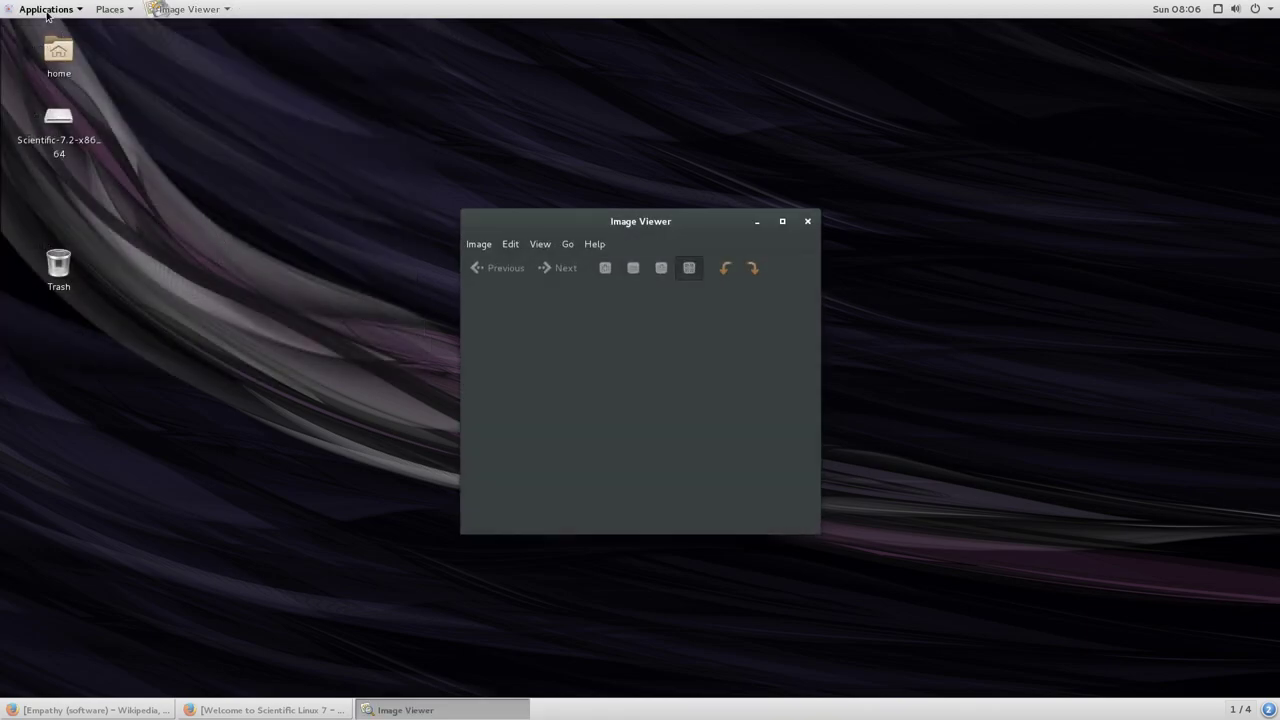
pyautogui.click(46, 10)
pyautogui.moveTo(61, 111)
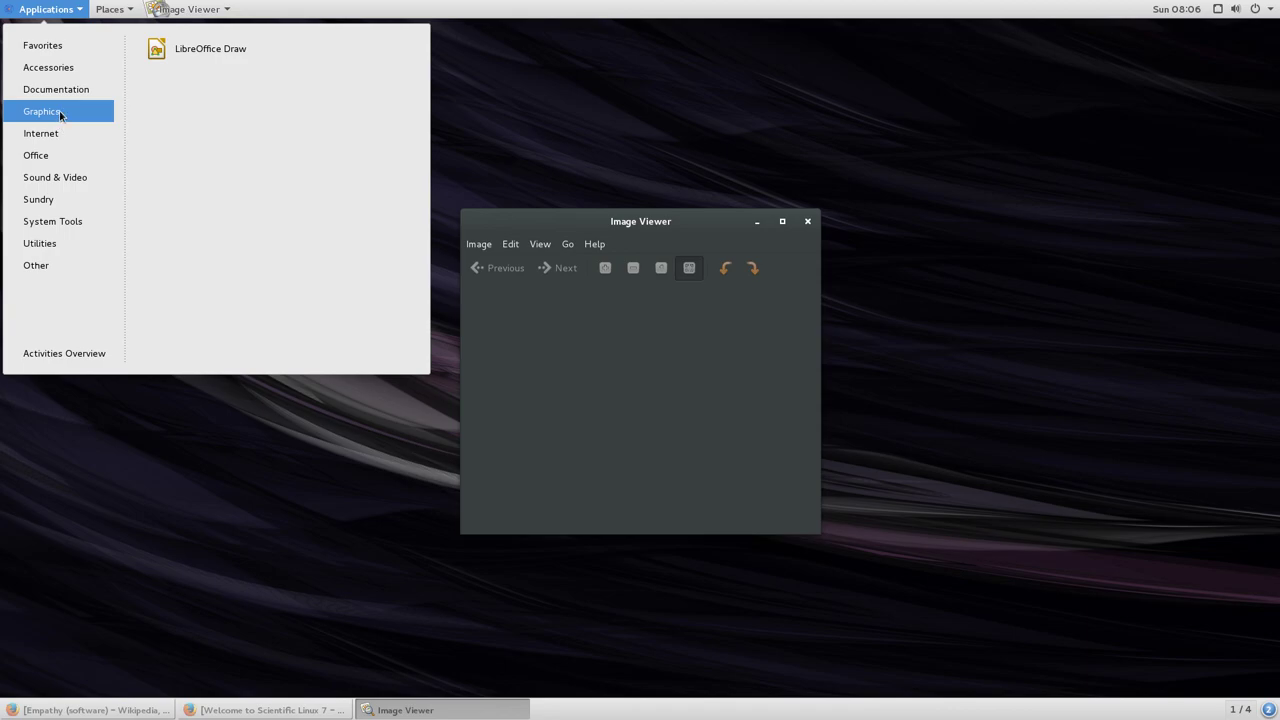
pyautogui.moveTo(58, 157)
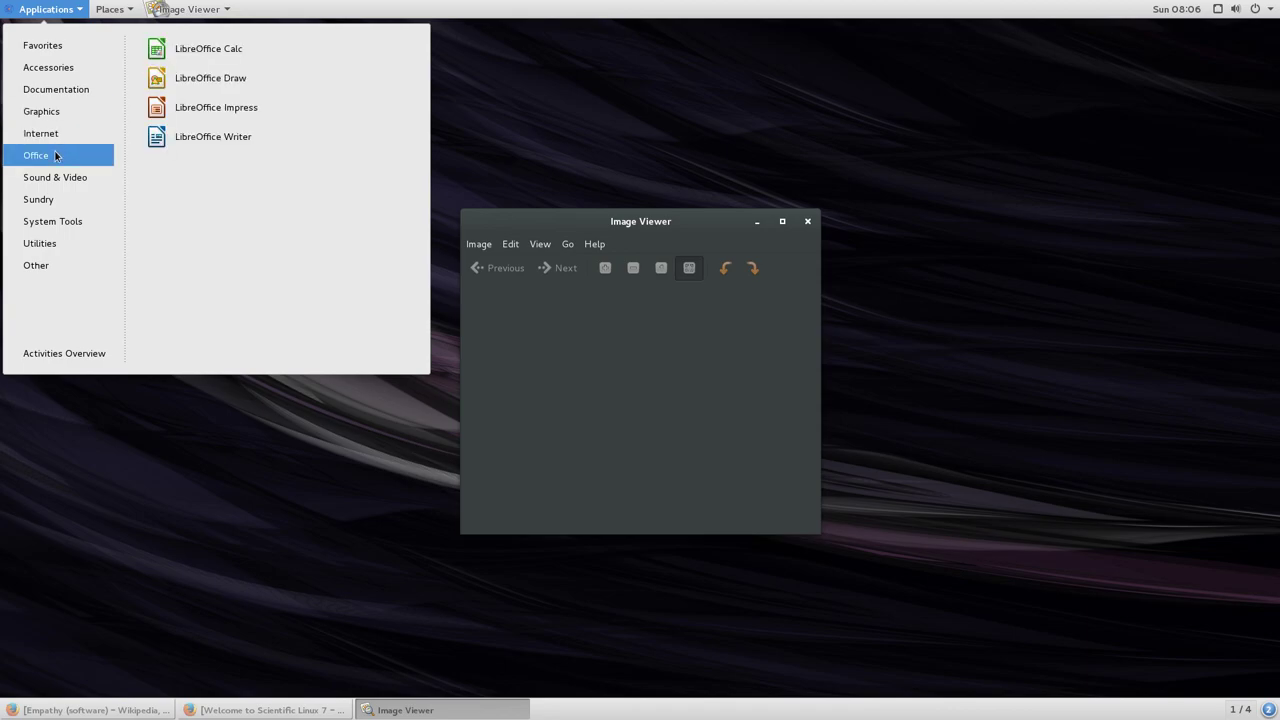
pyautogui.click(808, 221)
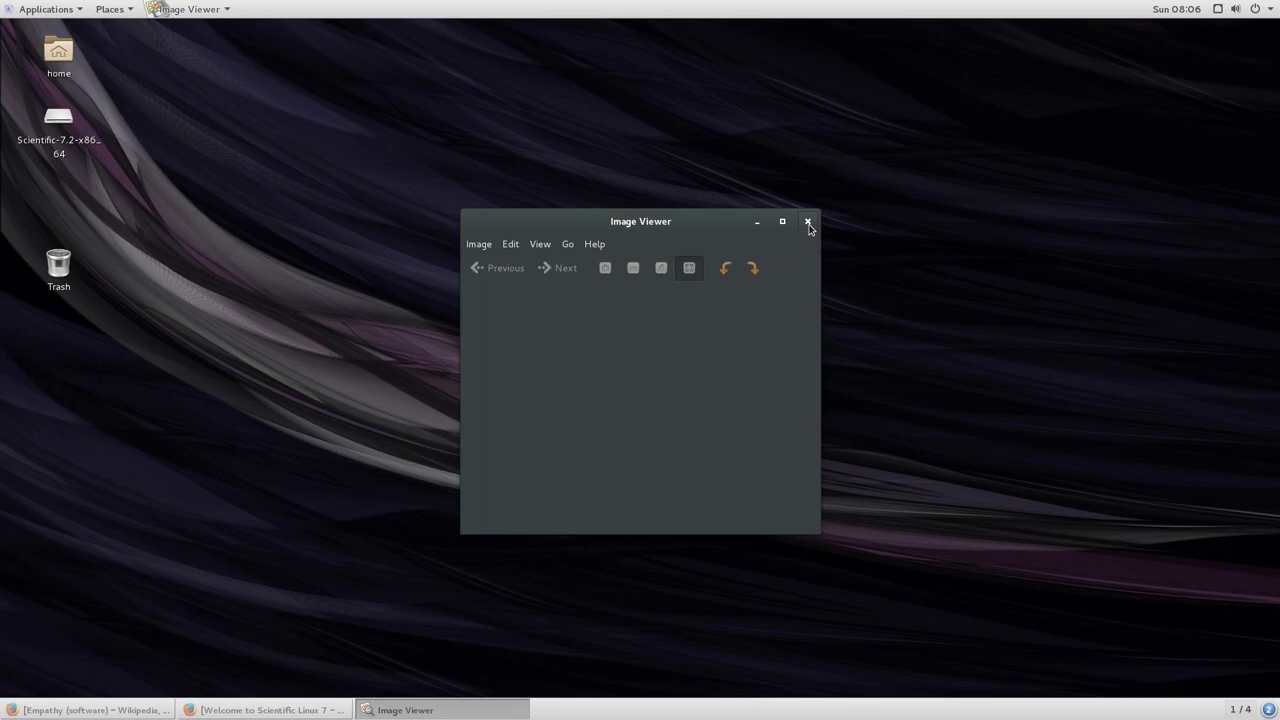
pyautogui.click(808, 221)
# Launch Passwords and Keys from the Applications menu, then close it
pyautogui.click(46, 10)
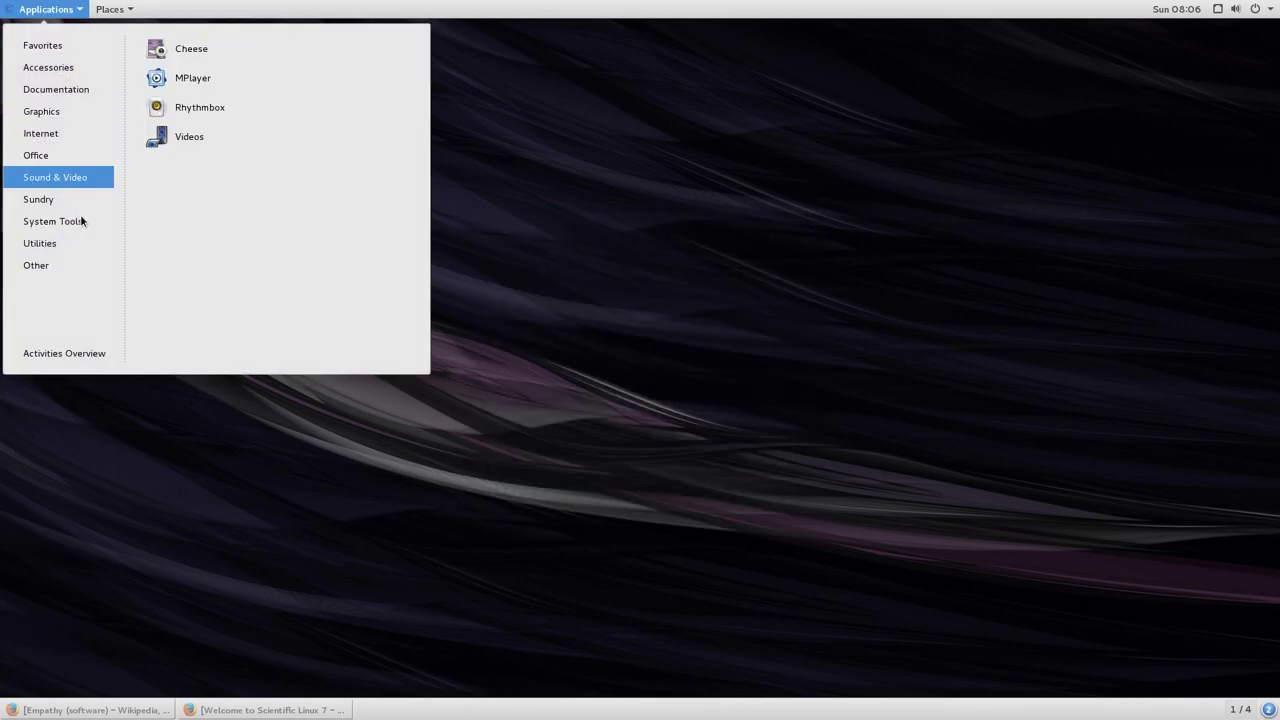
pyautogui.moveTo(71, 248)
pyautogui.scroll(-2, 251, 214)
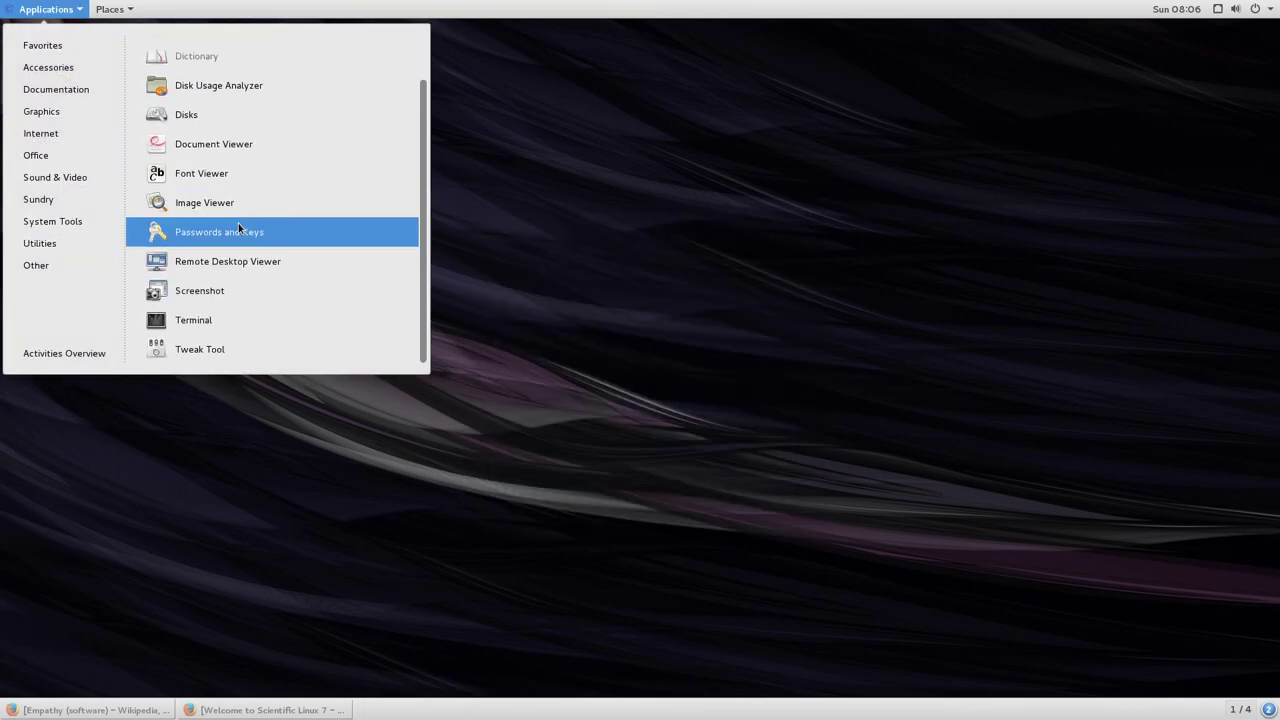
pyautogui.click(238, 225)
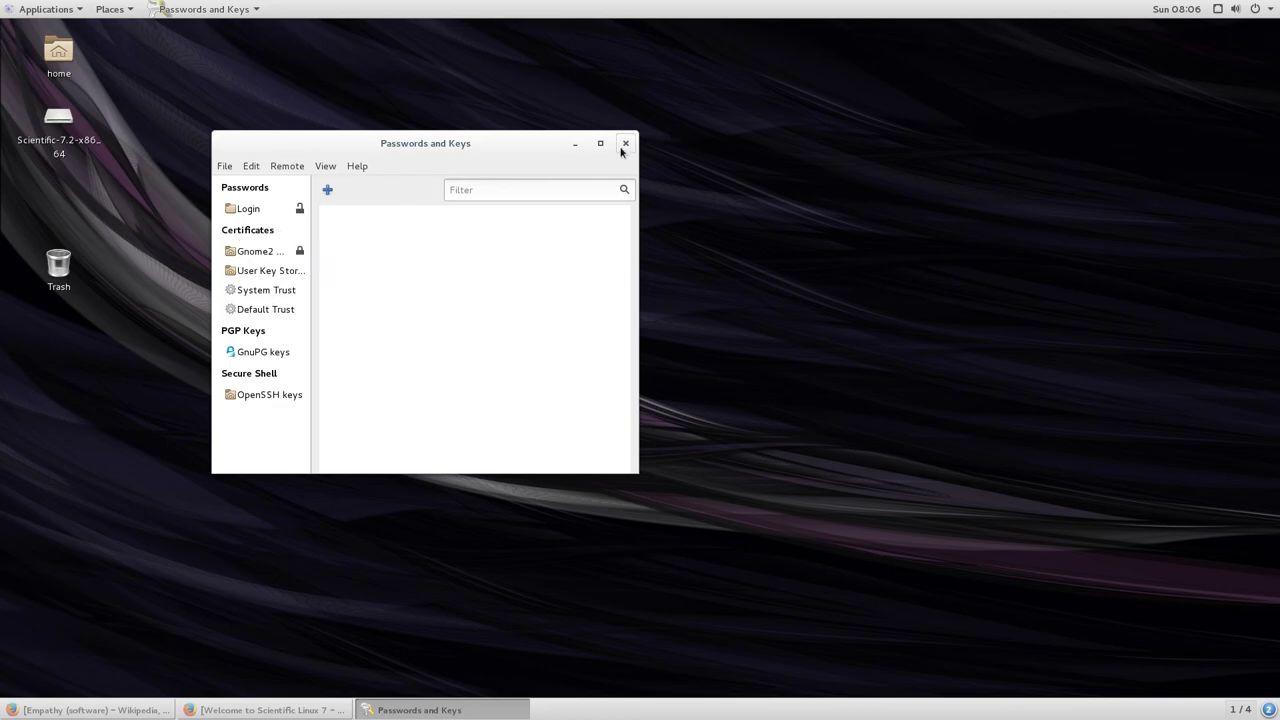
pyautogui.click(624, 146)
# Take a whole-desktop screenshot with GNOME Screenshot and save it into Pictures
pyautogui.click(72, 12)
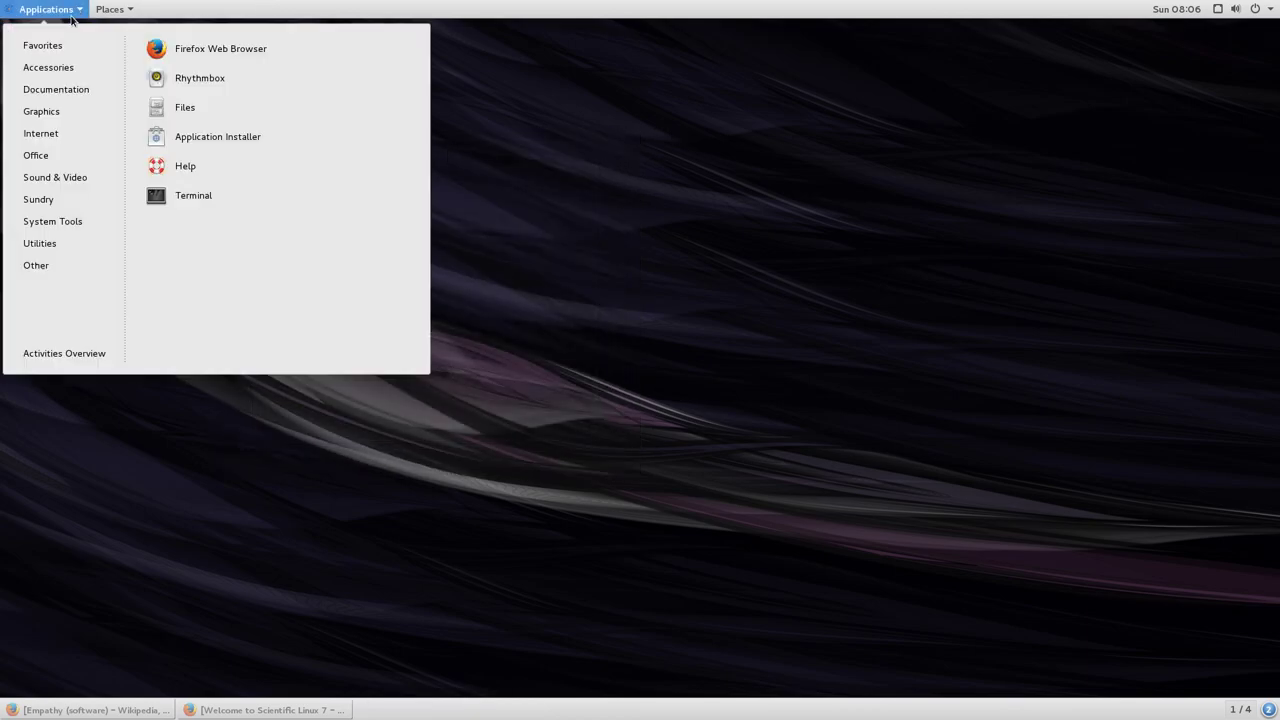
pyautogui.moveTo(96, 160)
pyautogui.moveTo(57, 243)
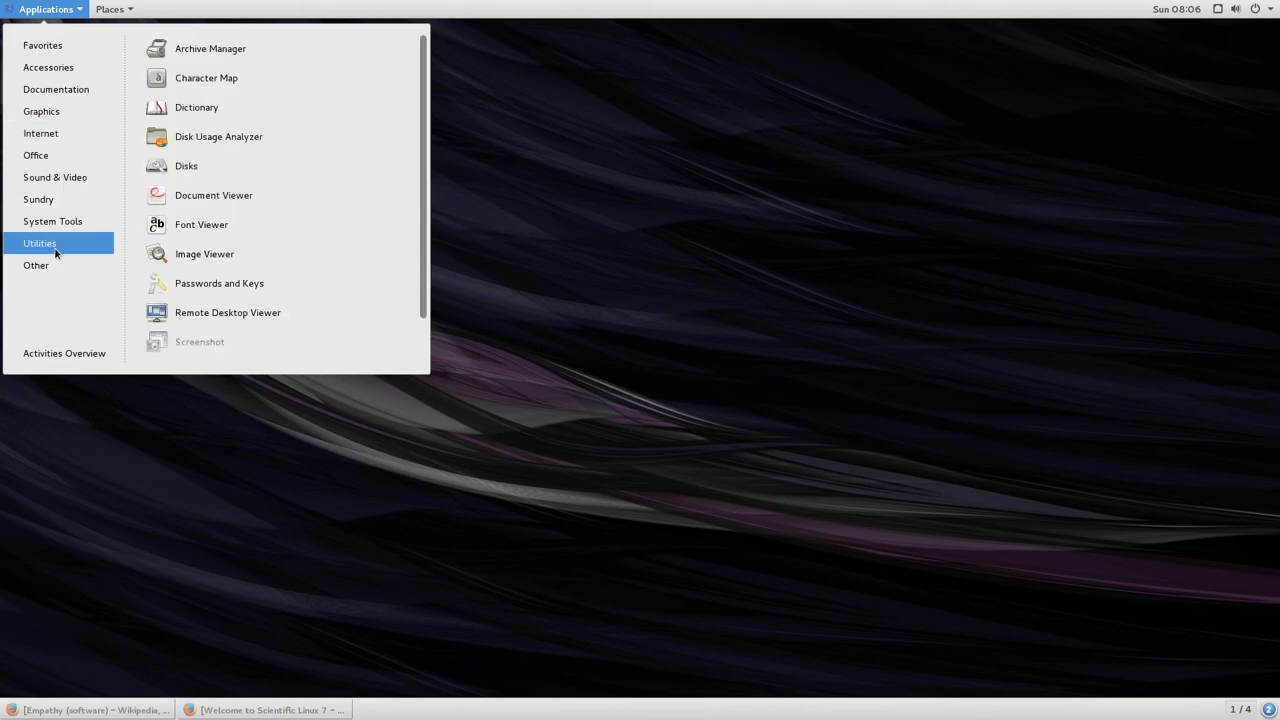
pyautogui.scroll(-1, 214, 262)
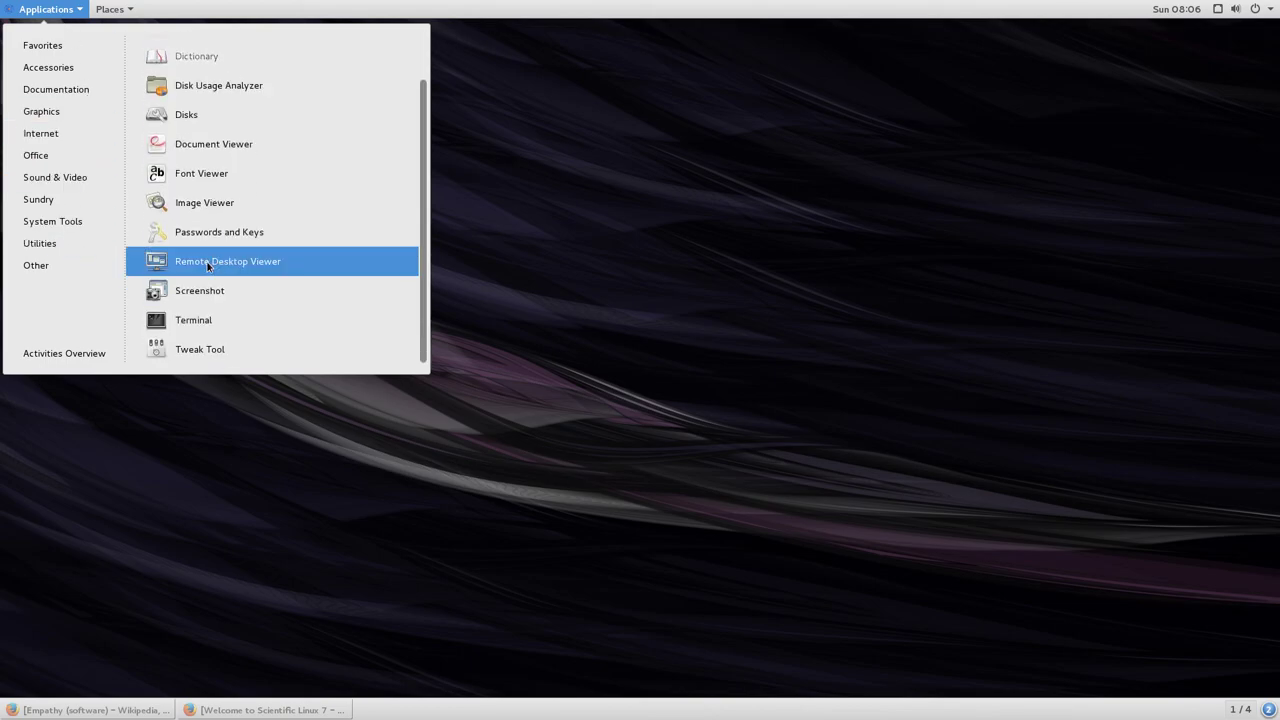
pyautogui.click(193, 295)
pyautogui.click(787, 249)
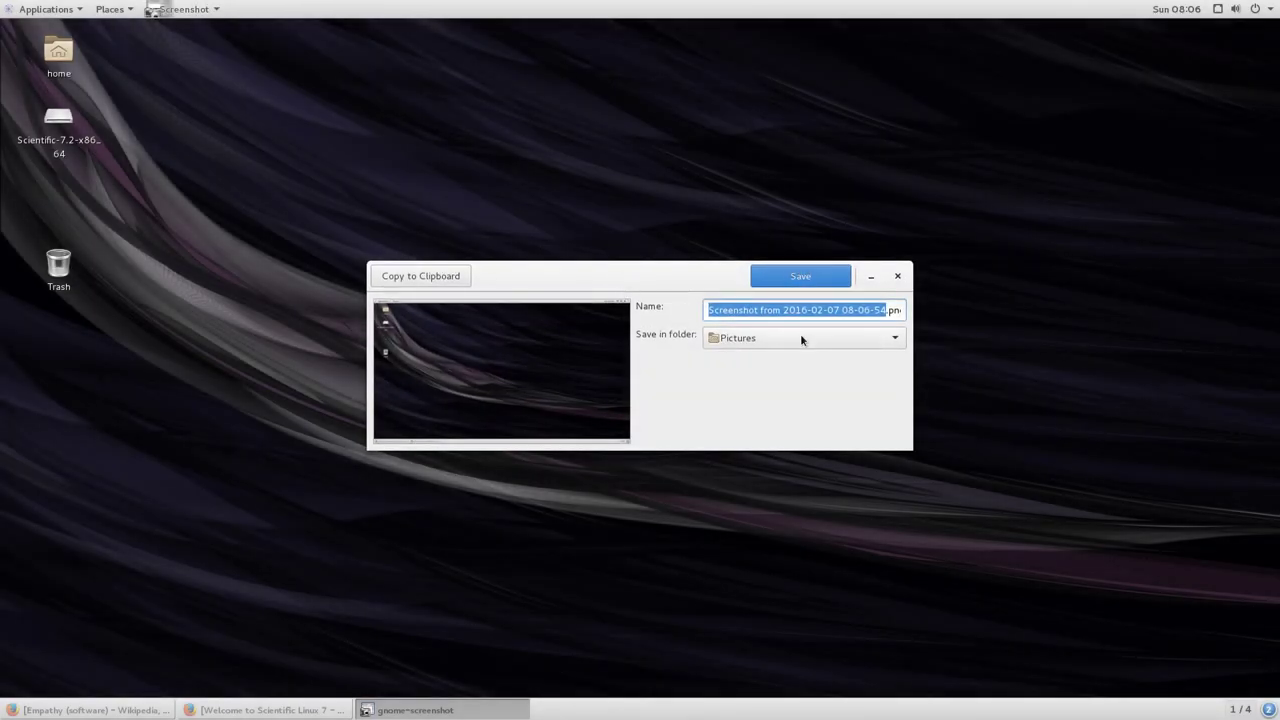
pyautogui.click(829, 277)
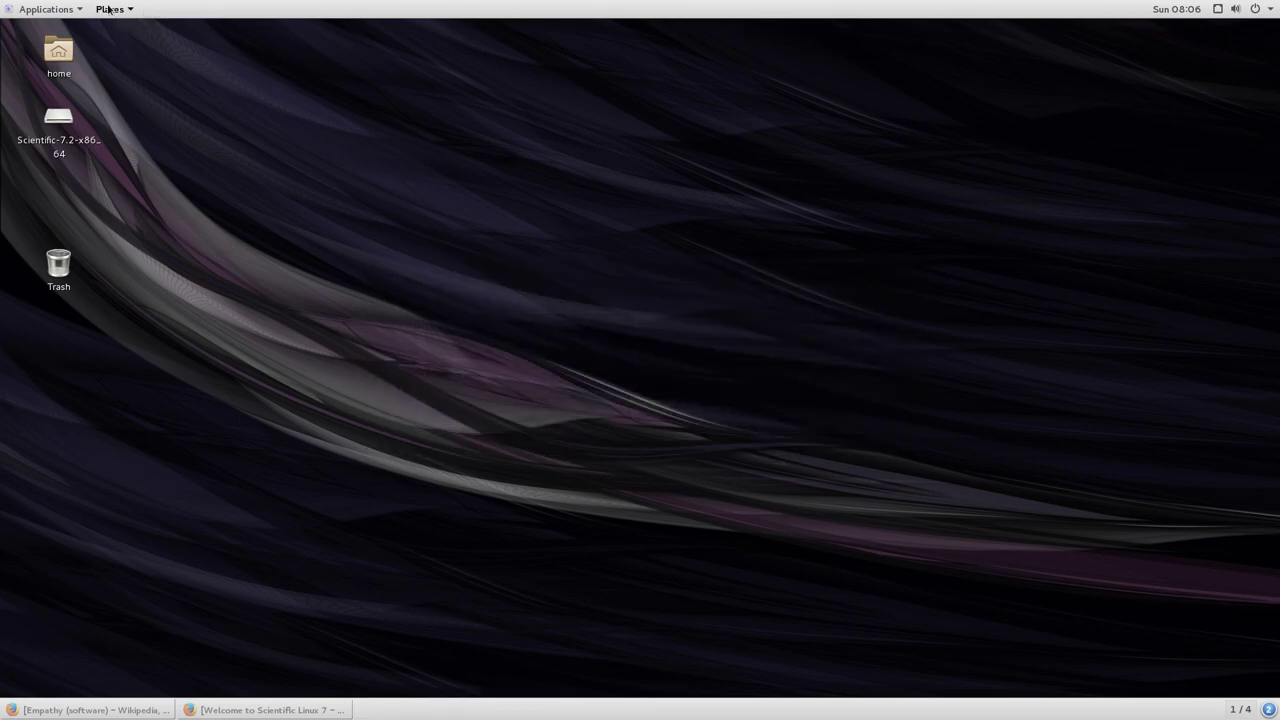
# Open the saved 1920×1080 screenshot from Pictures, then close the viewer and the folder
pyautogui.click(112, 9)
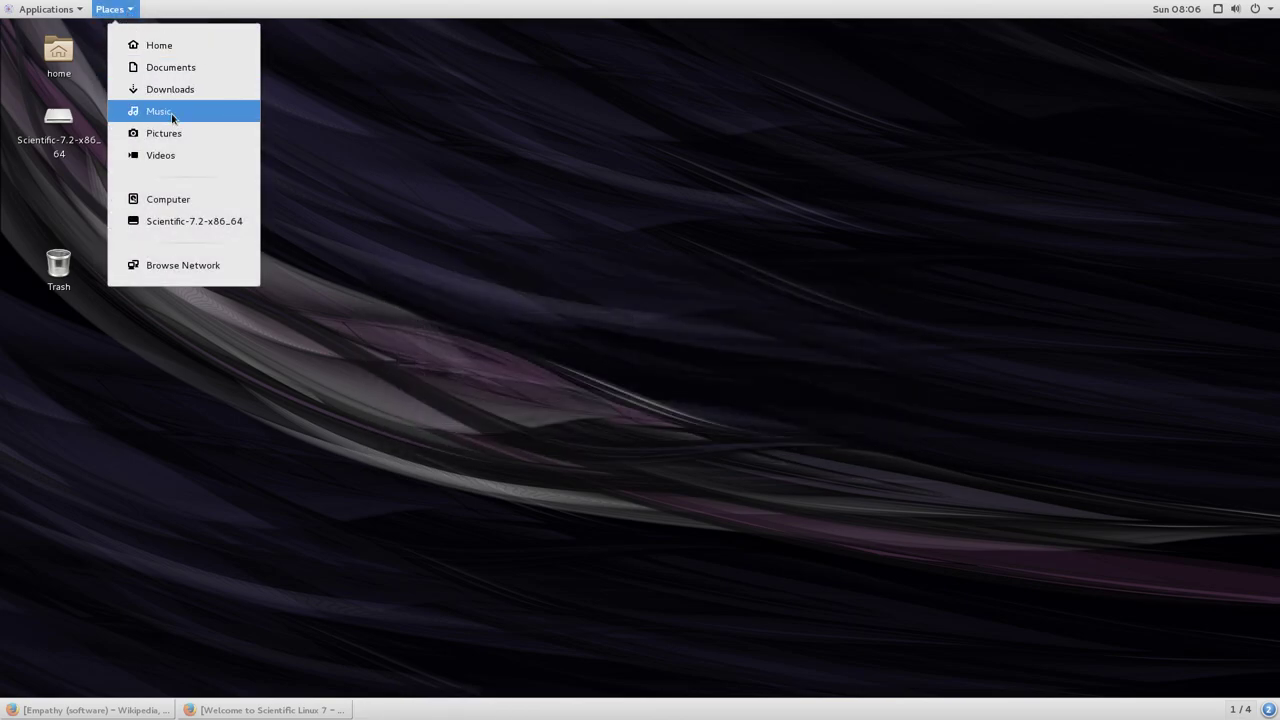
pyautogui.click(163, 133)
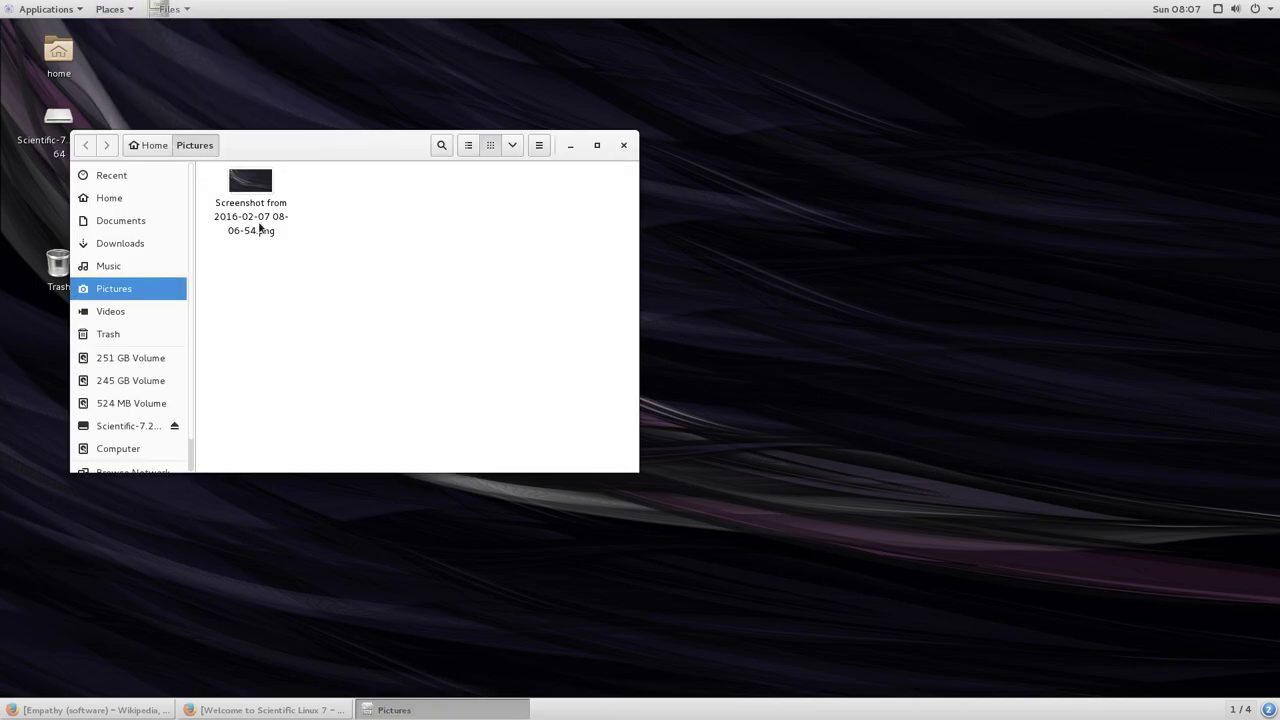
pyautogui.doubleClick(252, 185)
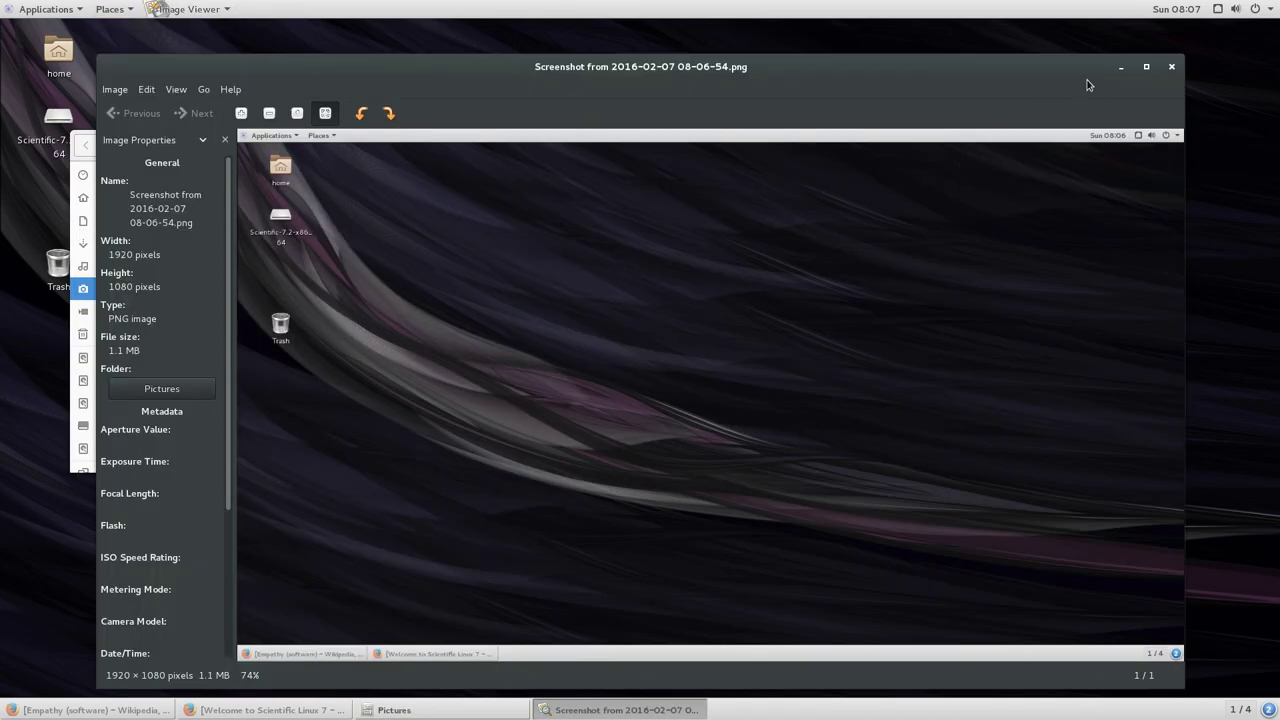
pyautogui.click(1172, 67)
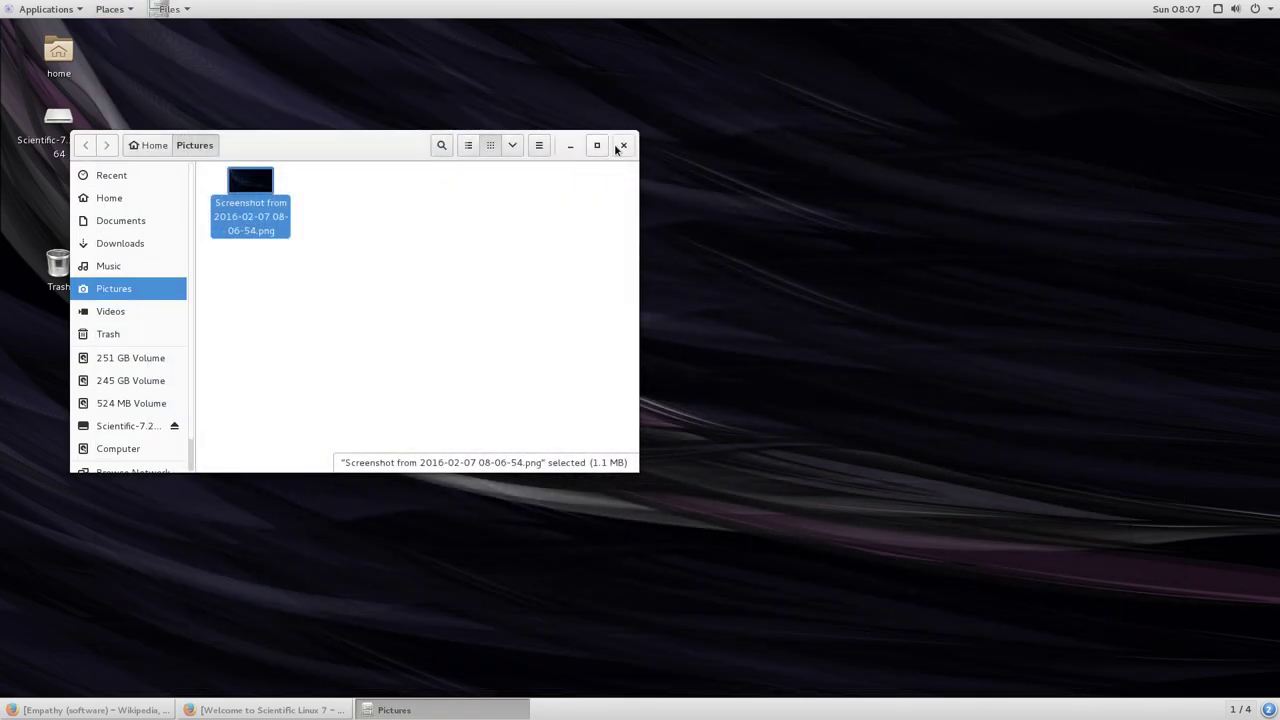
pyautogui.click(623, 145)
# Launch Tweak Tool from the Utilities applications
pyautogui.click(46, 9)
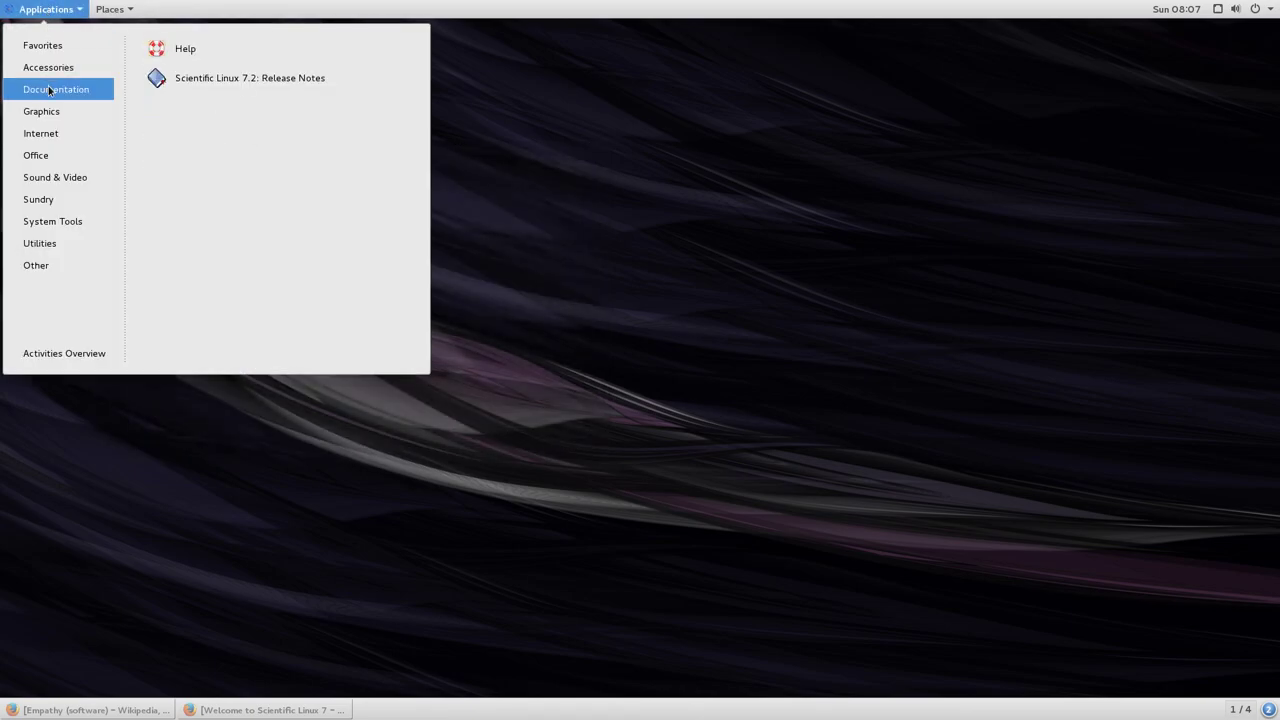
pyautogui.moveTo(49, 251)
pyautogui.scroll(-2, 186, 248)
pyautogui.click(192, 343)
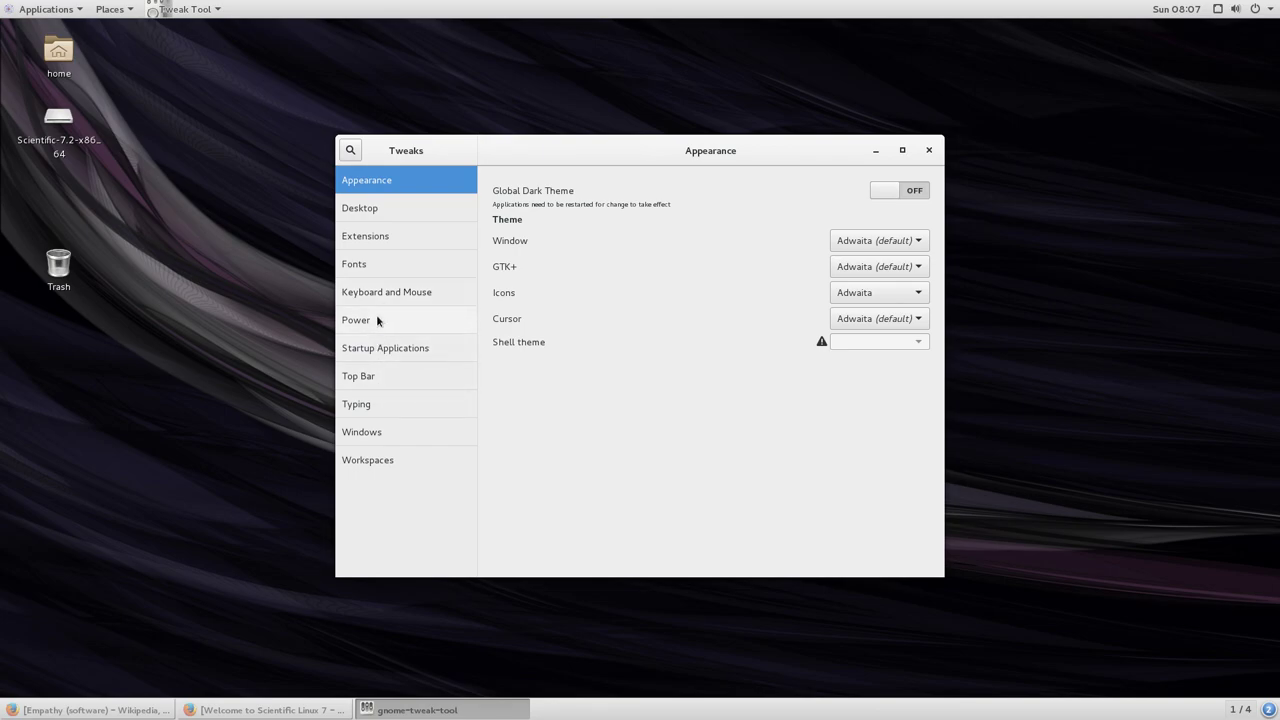
# Browse Desktop, Extensions, Fonts, Keyboard and Mouse, Windows, then set Workspaces back to 4
pyautogui.click(385, 205)
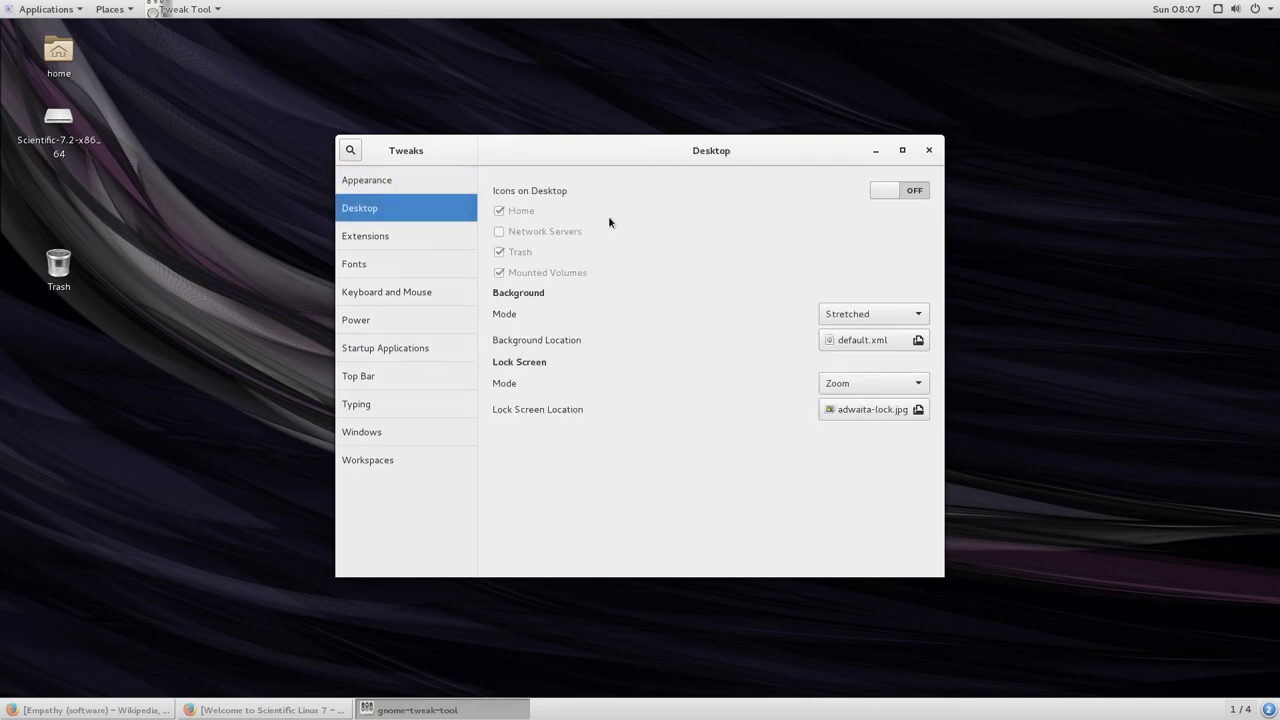
pyautogui.click(371, 236)
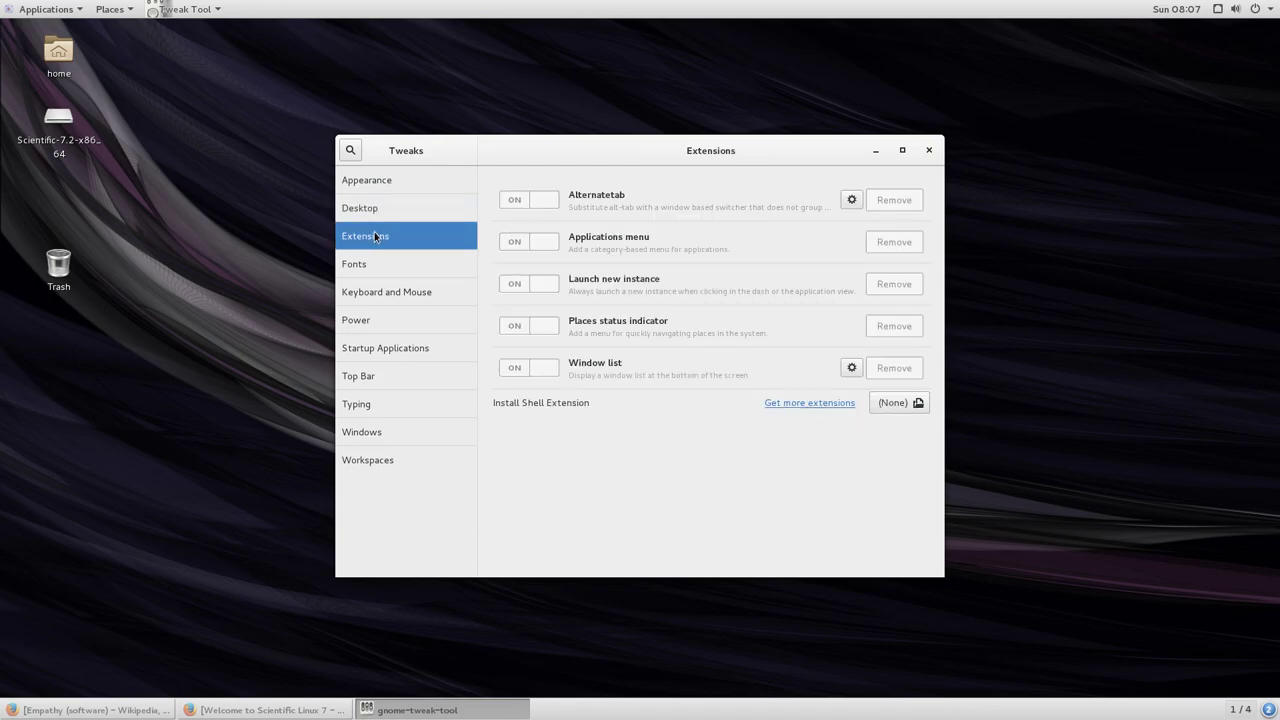
pyautogui.click(379, 264)
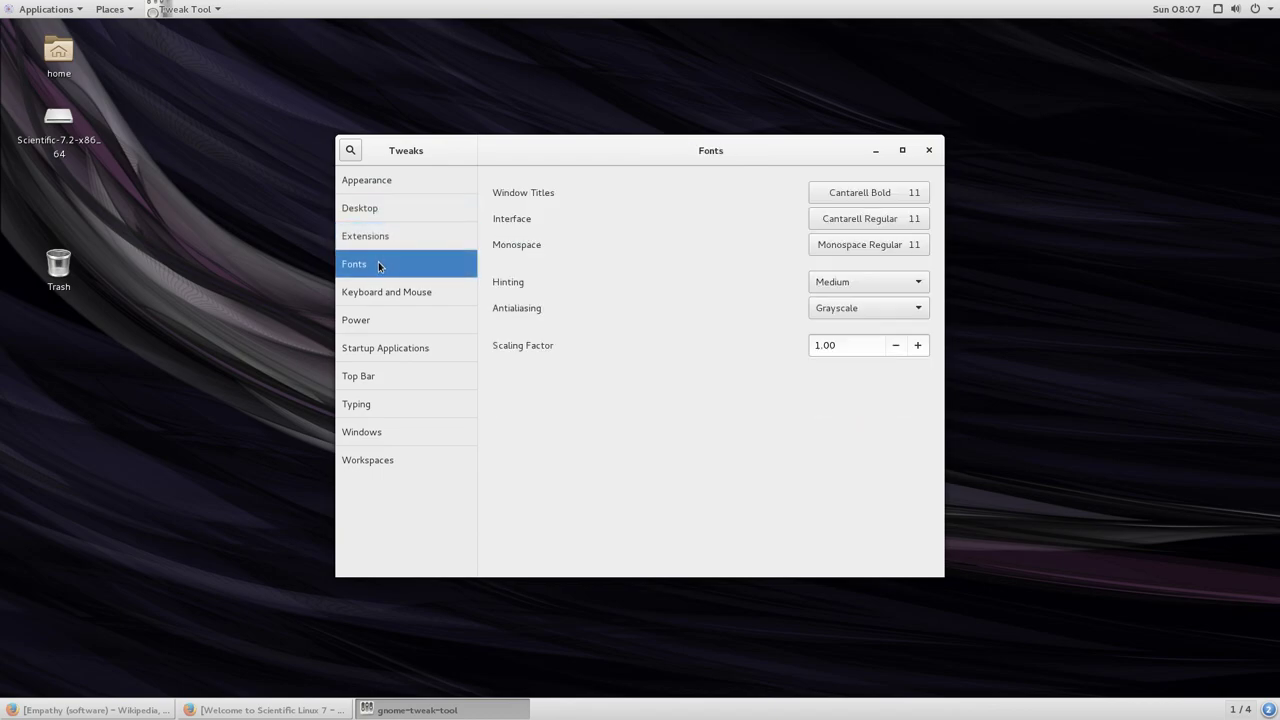
pyautogui.click(375, 293)
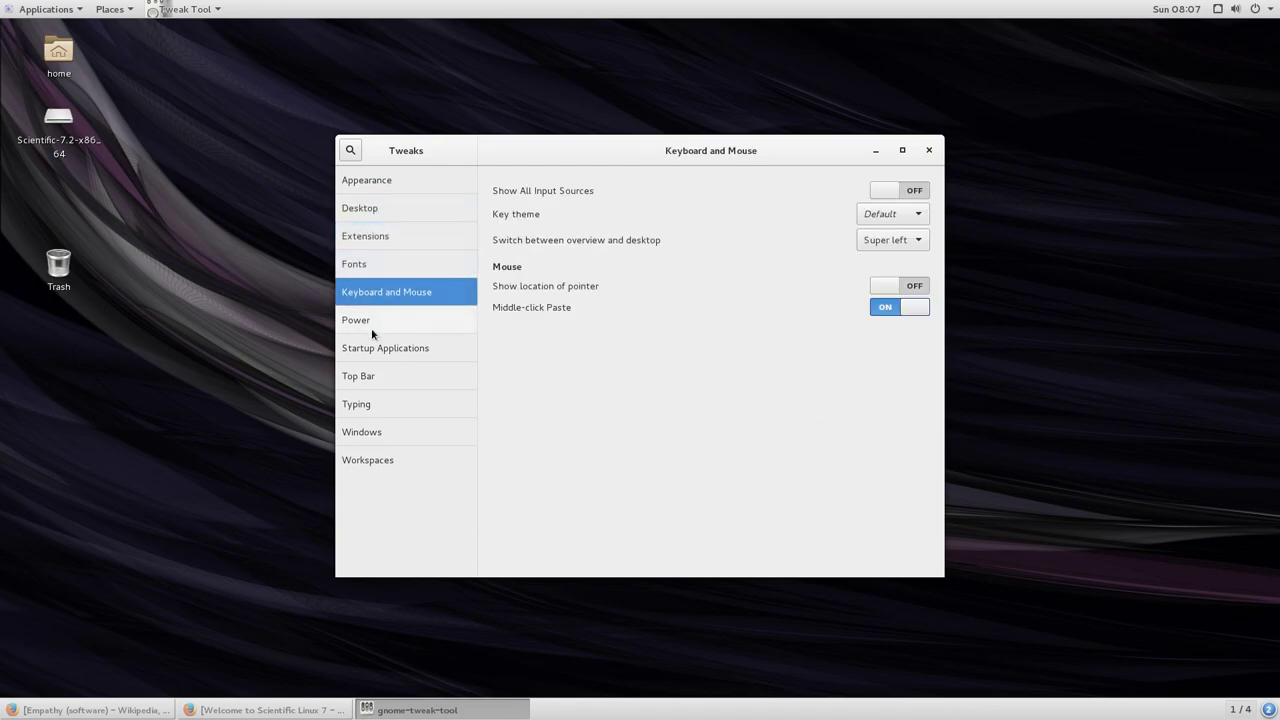
pyautogui.click(376, 432)
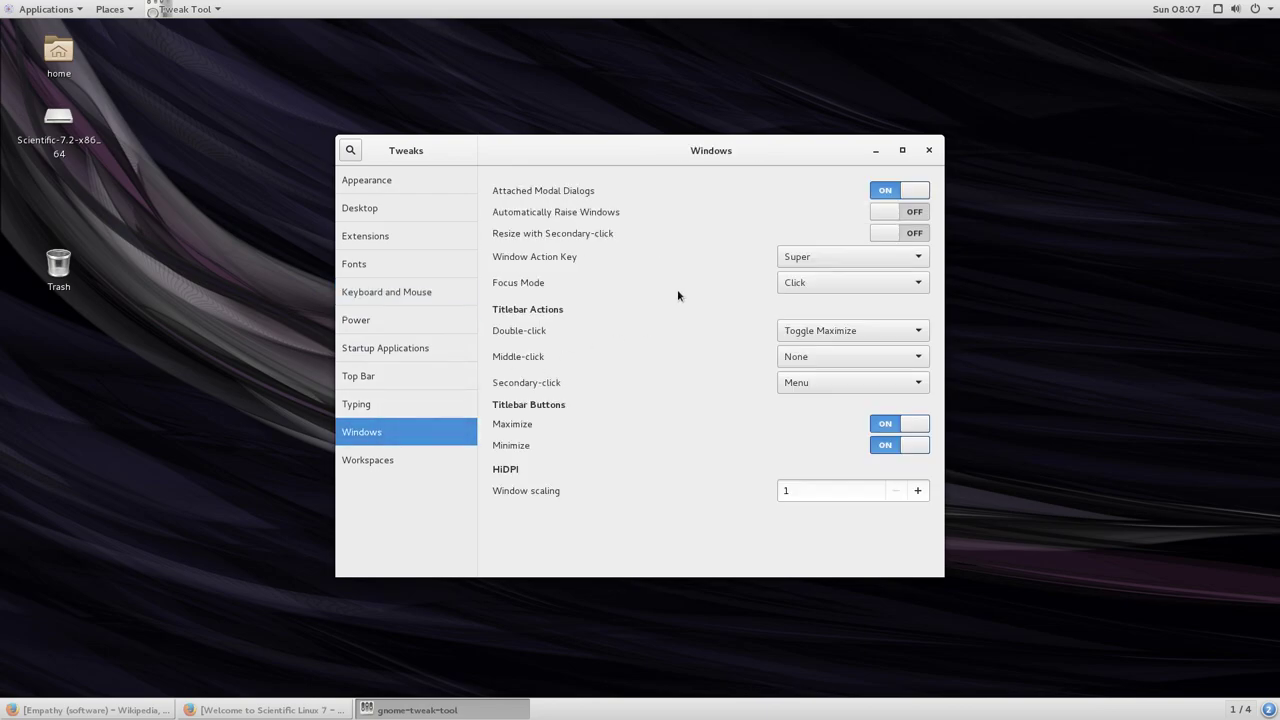
pyautogui.click(386, 462)
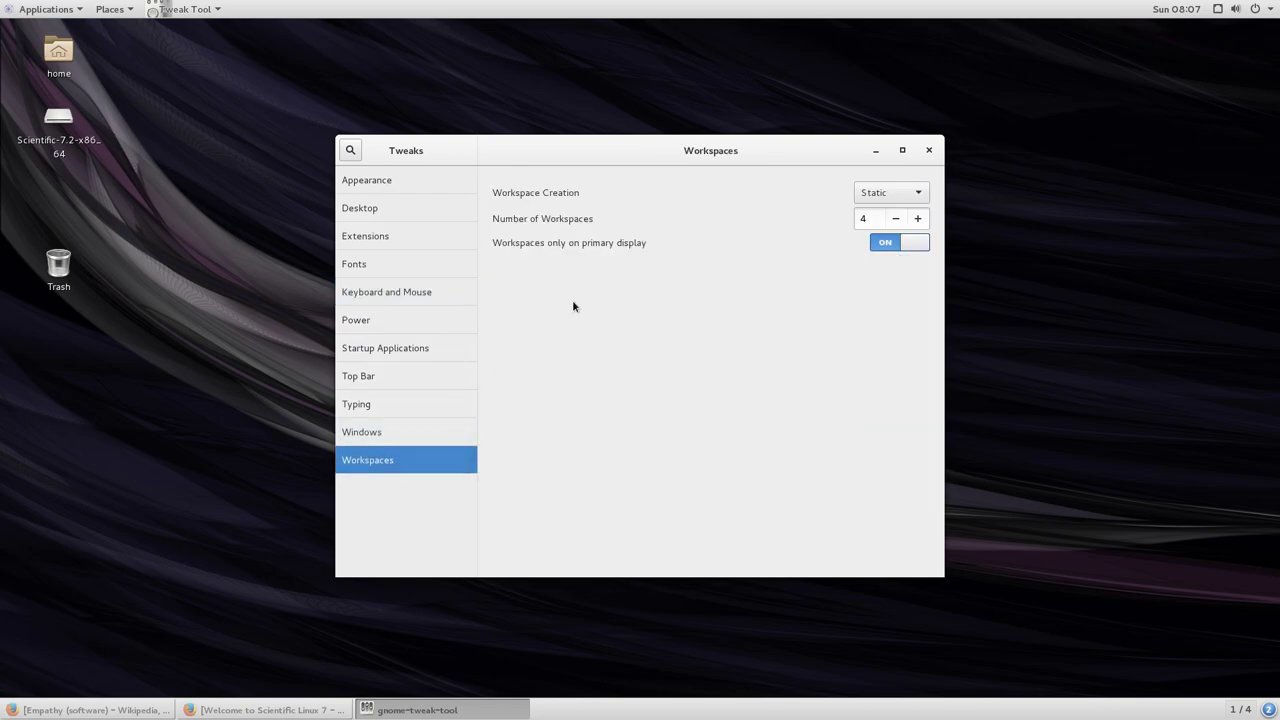
pyautogui.click(896, 219)
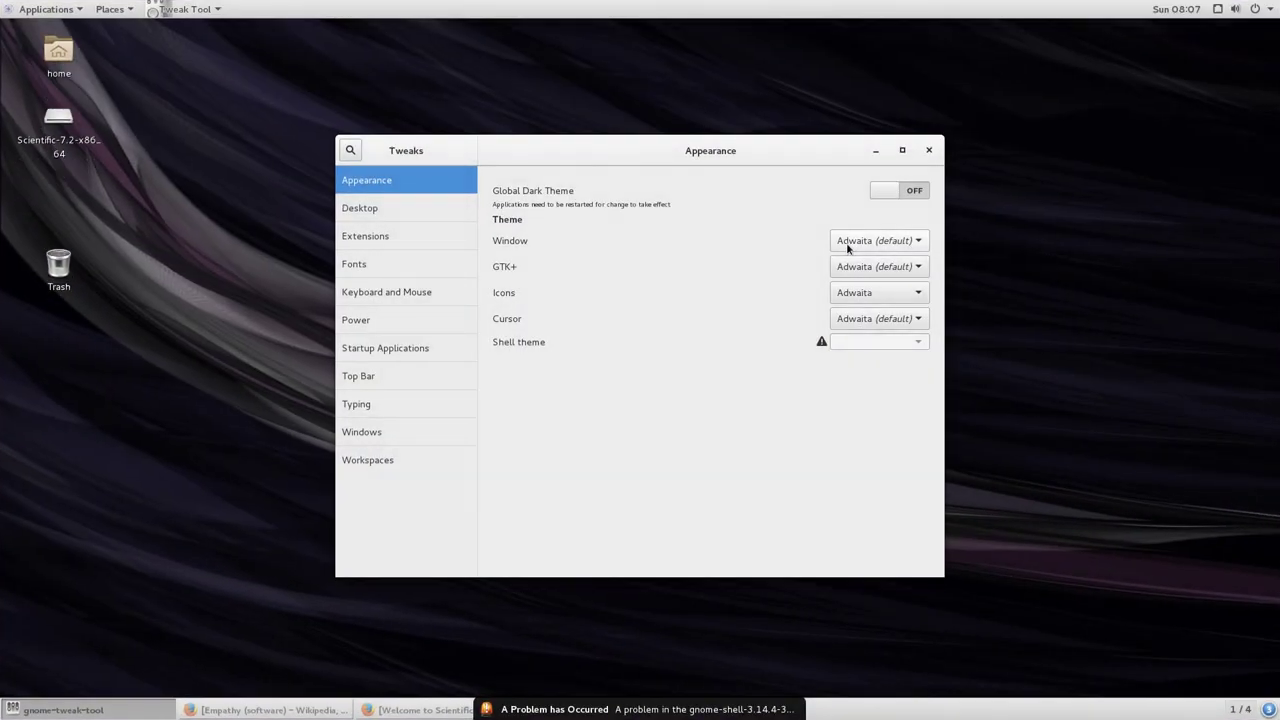
pyautogui.moveTo(630, 710)
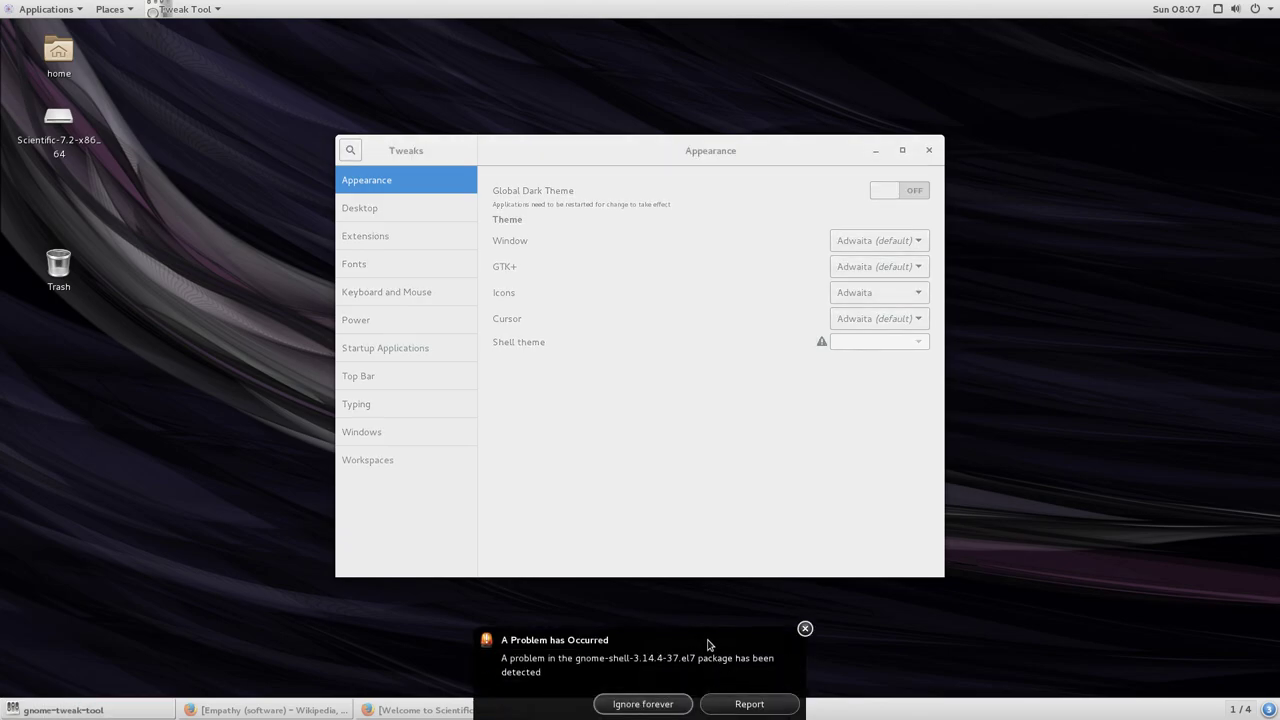
pyautogui.click(756, 636)
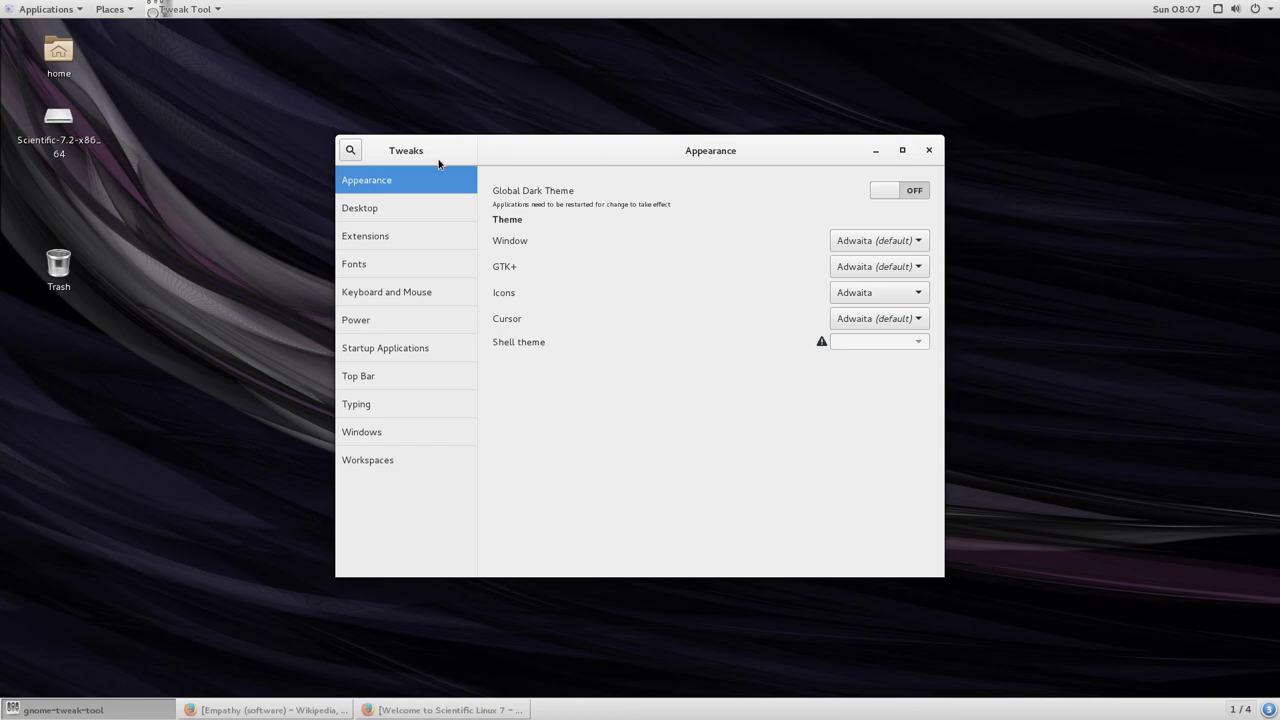
# Page through Desktop, Extensions, Fonts, Keyboard and Mouse, Power, Startup Applications, Top Bar, Typing, ending on Windows
pyautogui.click(382, 207)
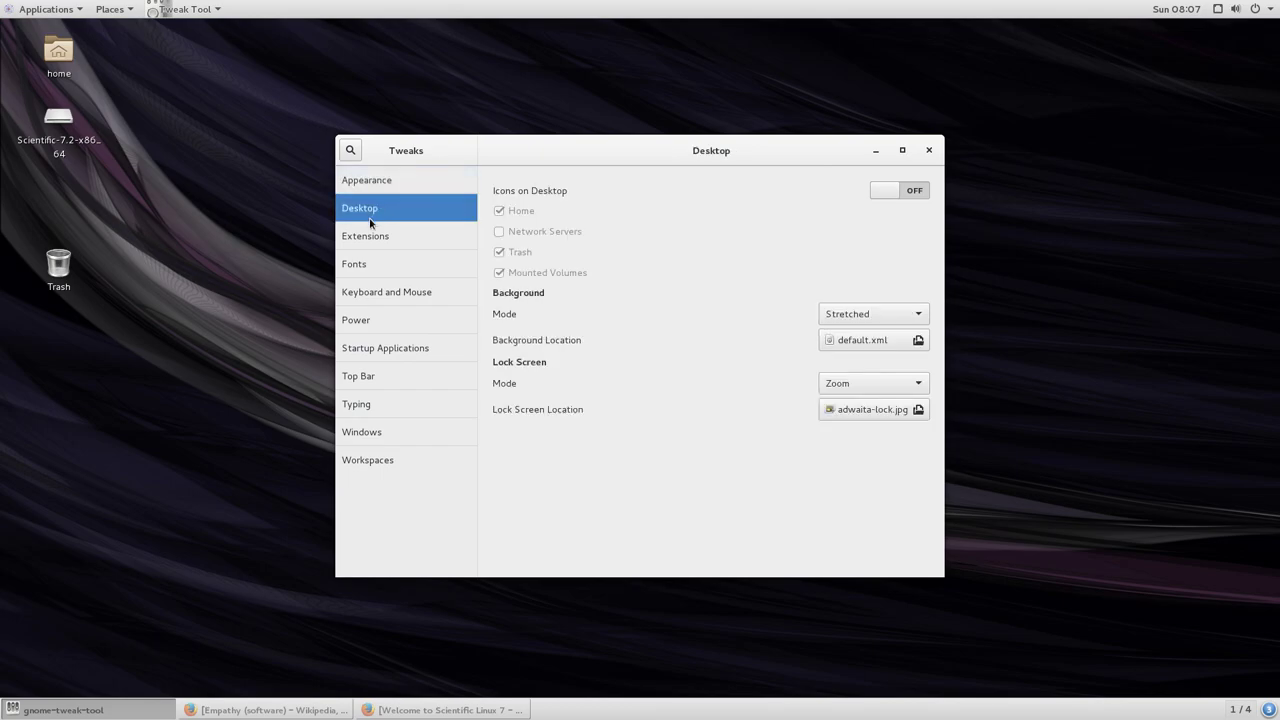
pyautogui.click(368, 226)
pyautogui.click(356, 267)
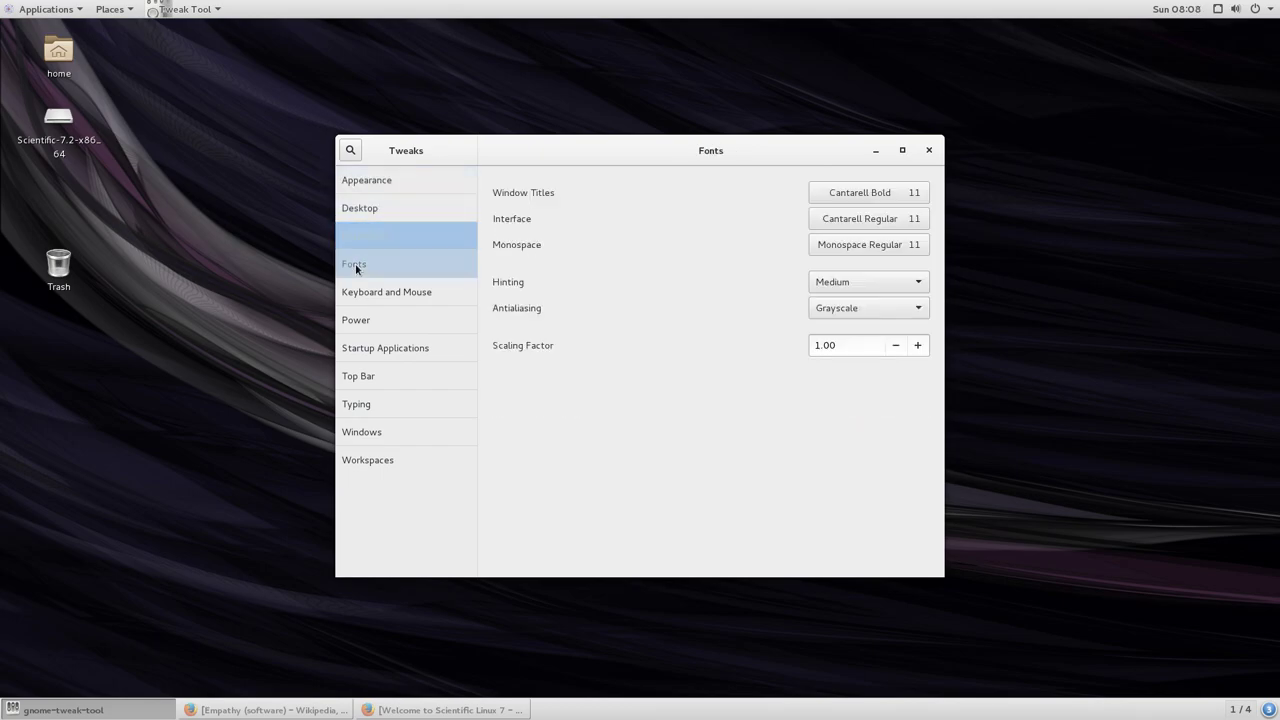
pyautogui.click(360, 291)
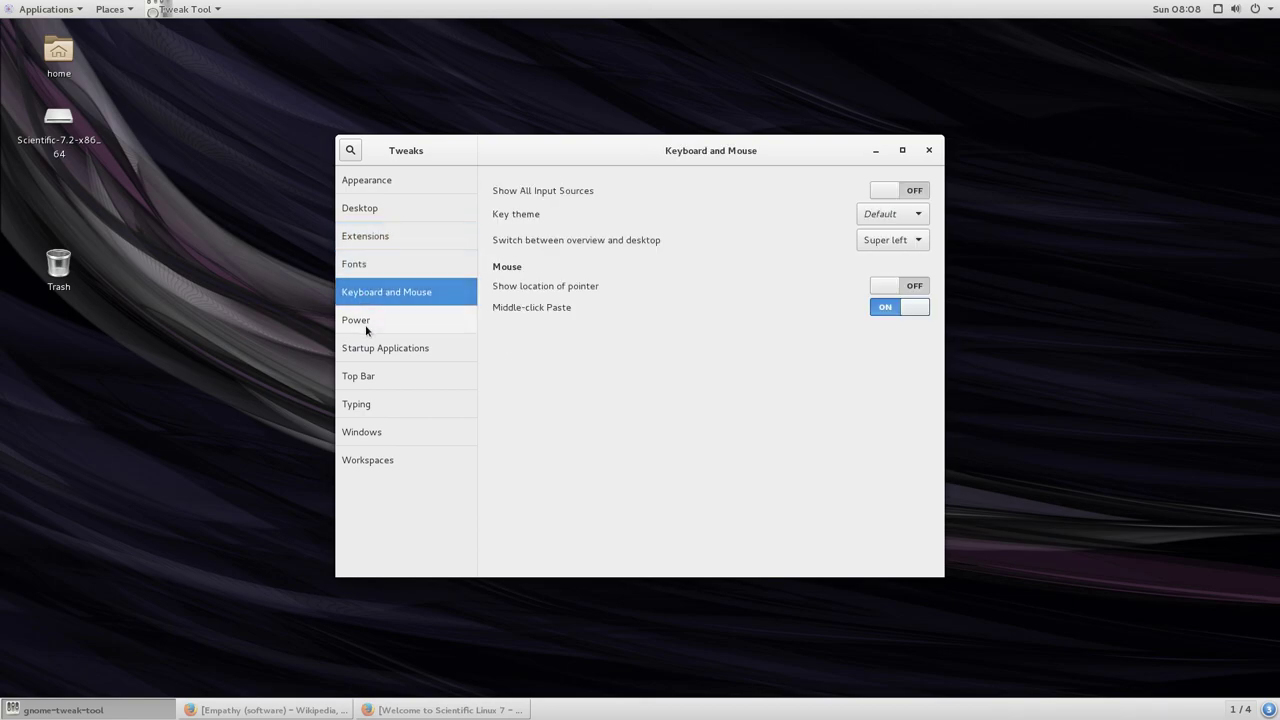
pyautogui.click(366, 326)
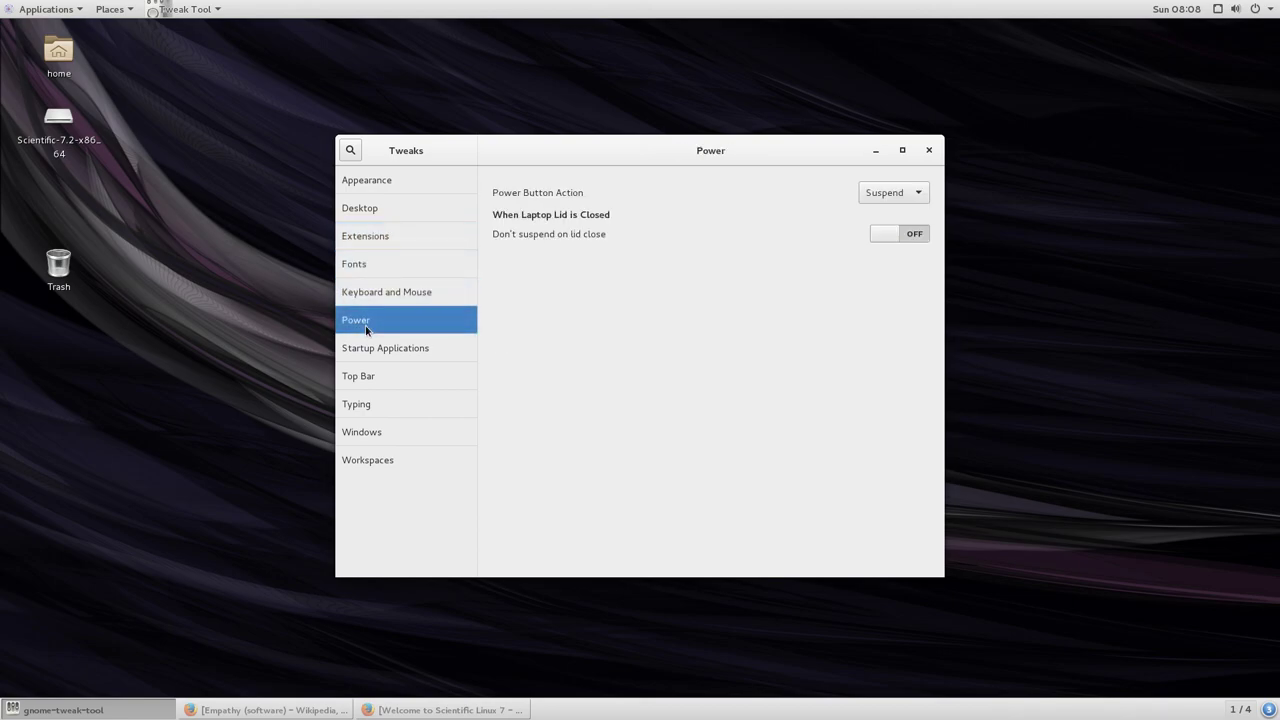
pyautogui.click(373, 343)
pyautogui.click(379, 373)
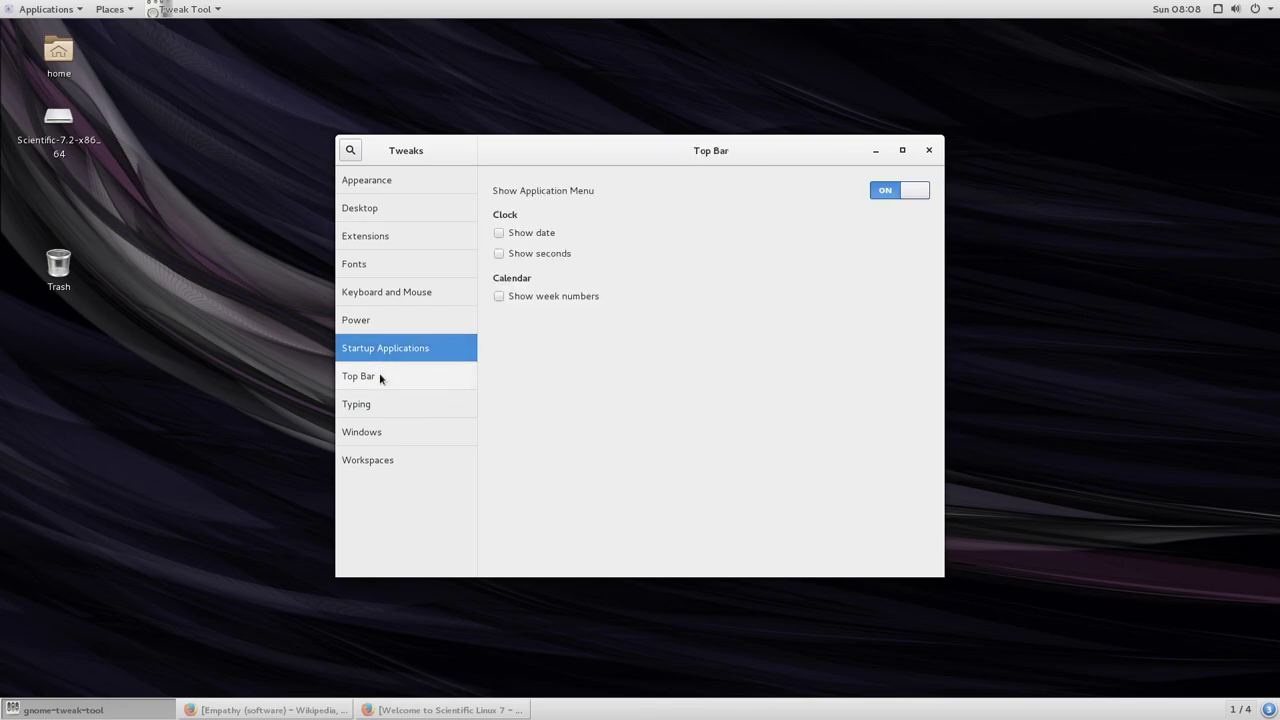
pyautogui.click(381, 401)
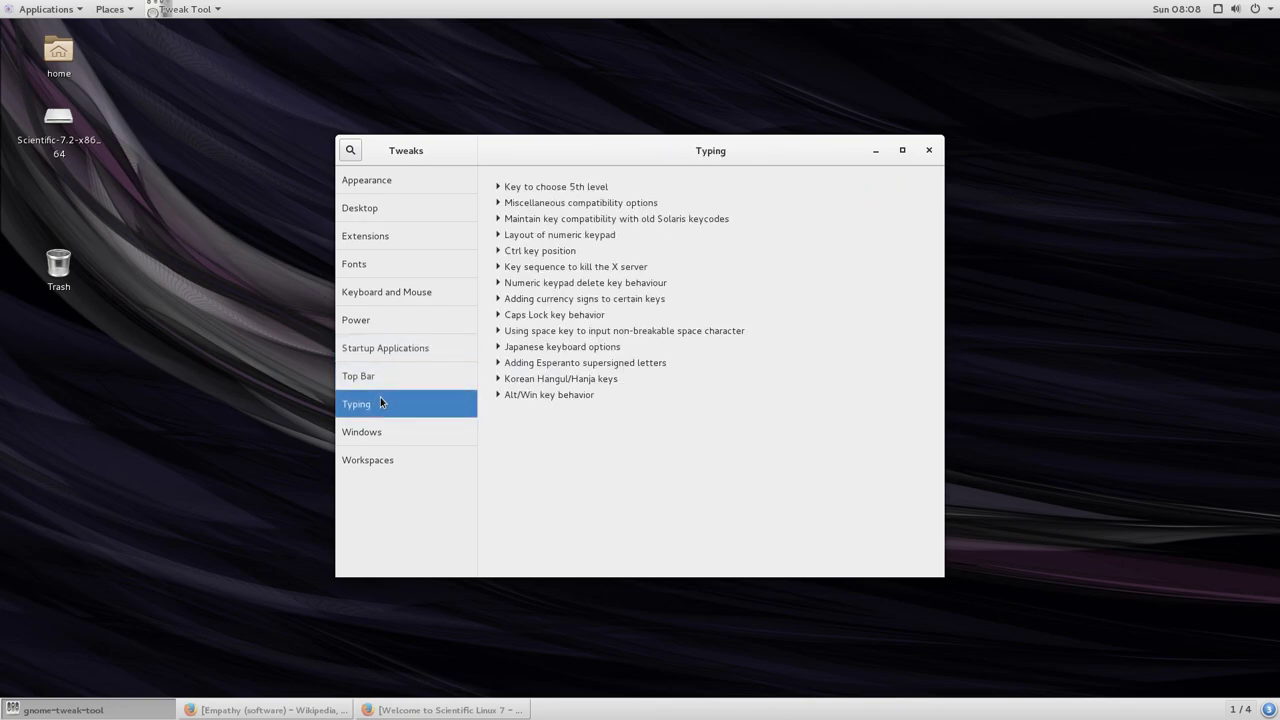
pyautogui.click(378, 430)
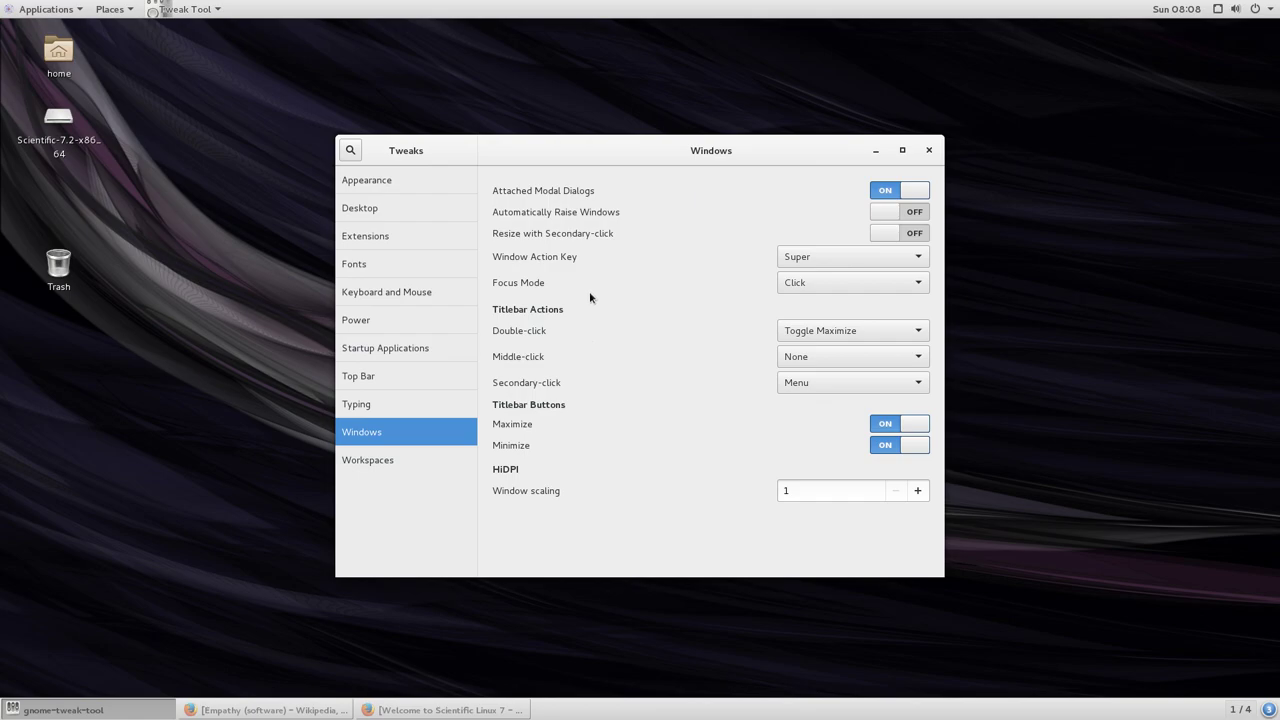
# Set Window Action Key to Disabled, test Super, revert to Super, then choose Disabled again
pyautogui.click(815, 259)
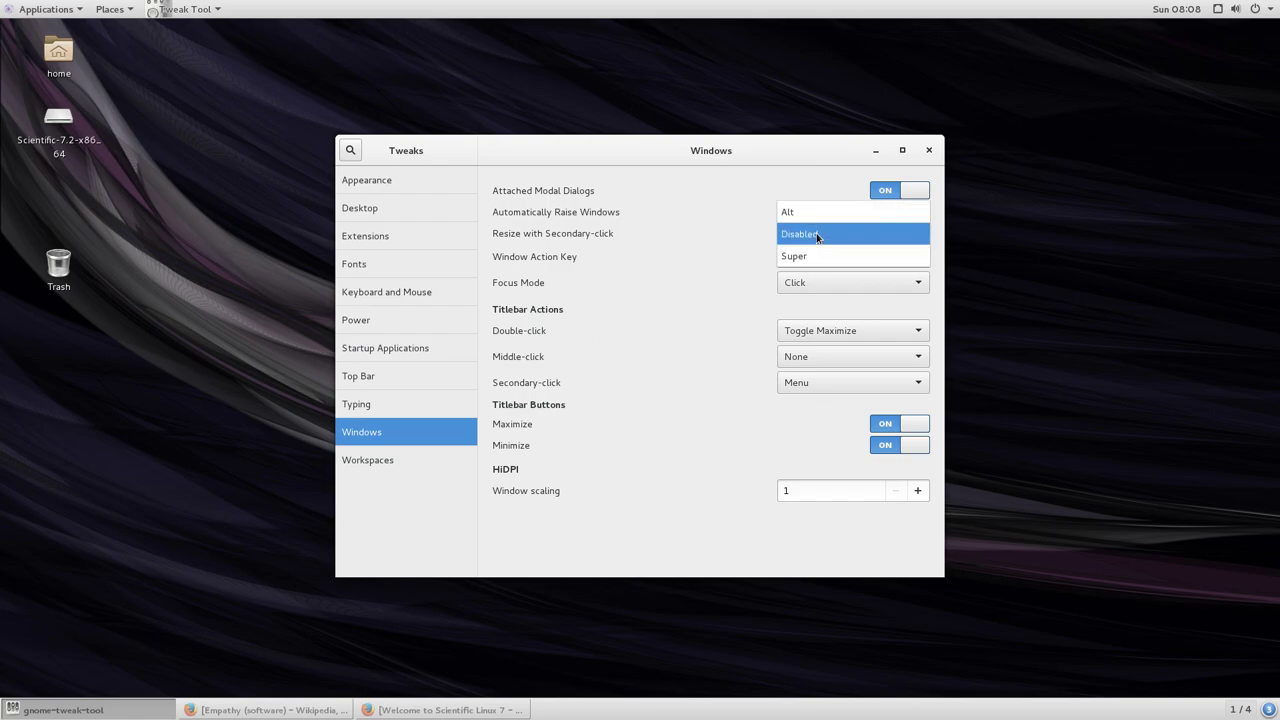
pyautogui.click(816, 234)
pyautogui.press('super')
pyautogui.press('super')
pyautogui.press('super')
pyautogui.press('super')
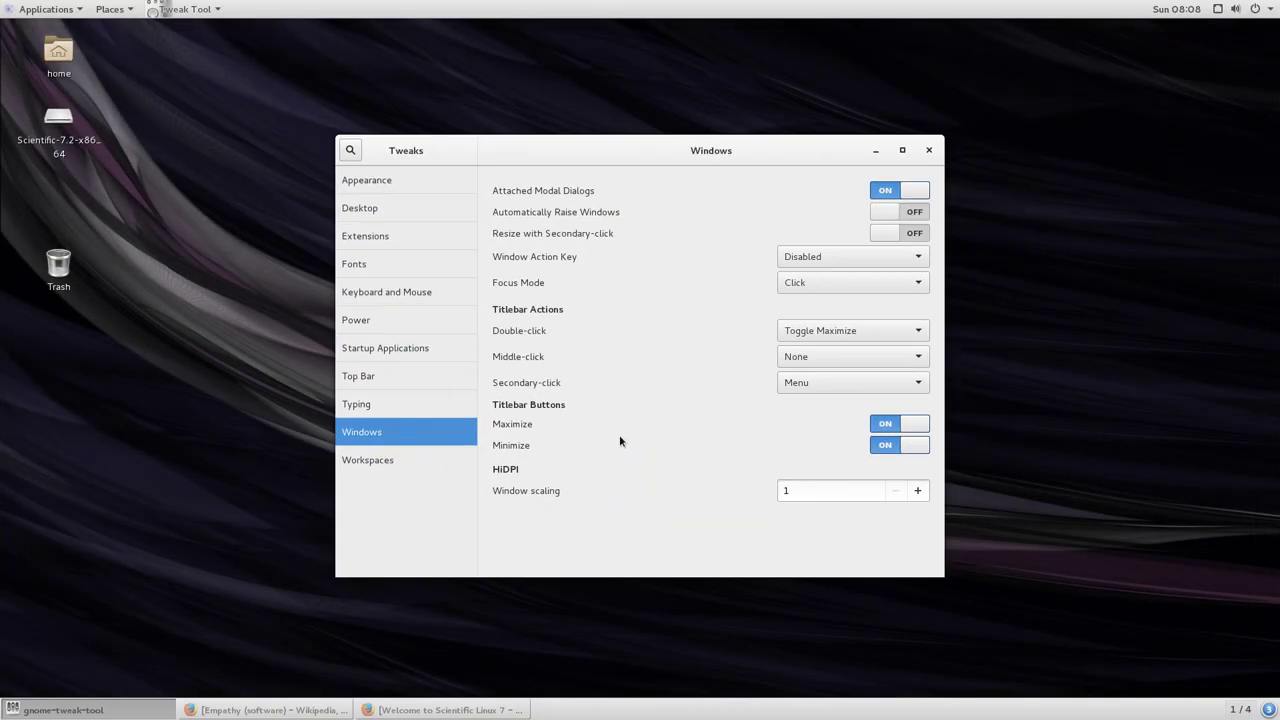
pyautogui.click(847, 256)
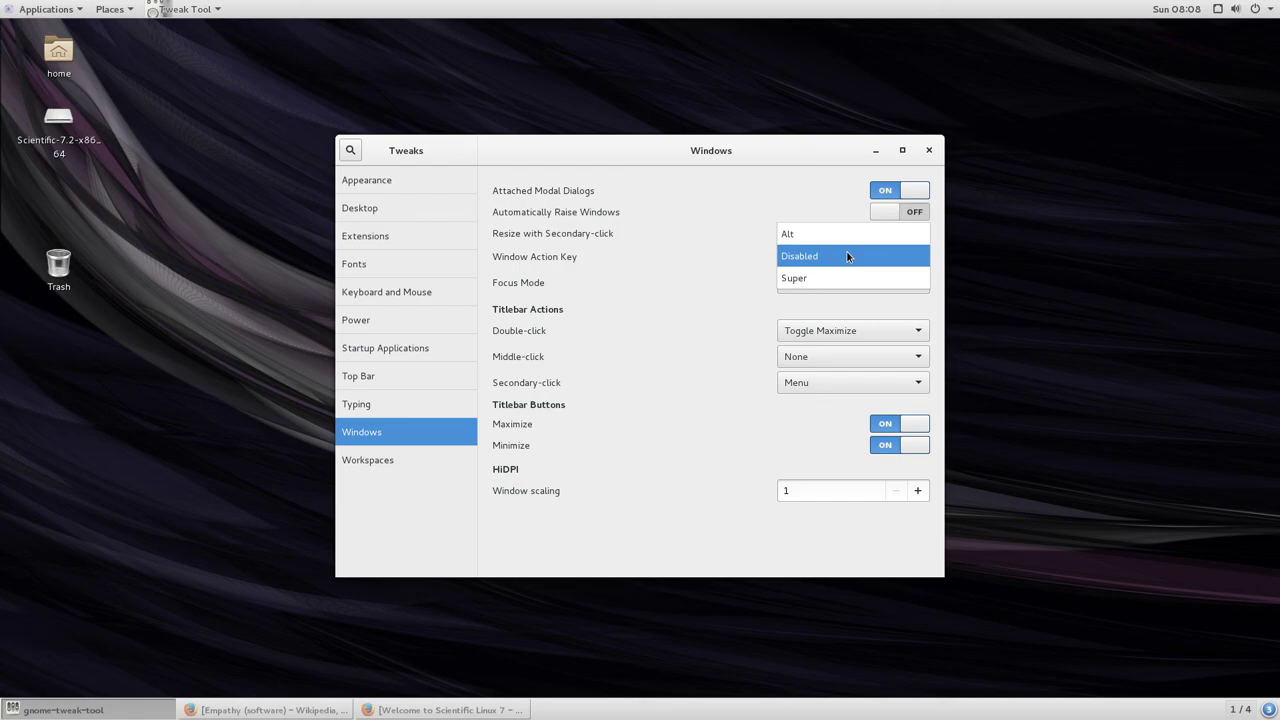
pyautogui.click(840, 278)
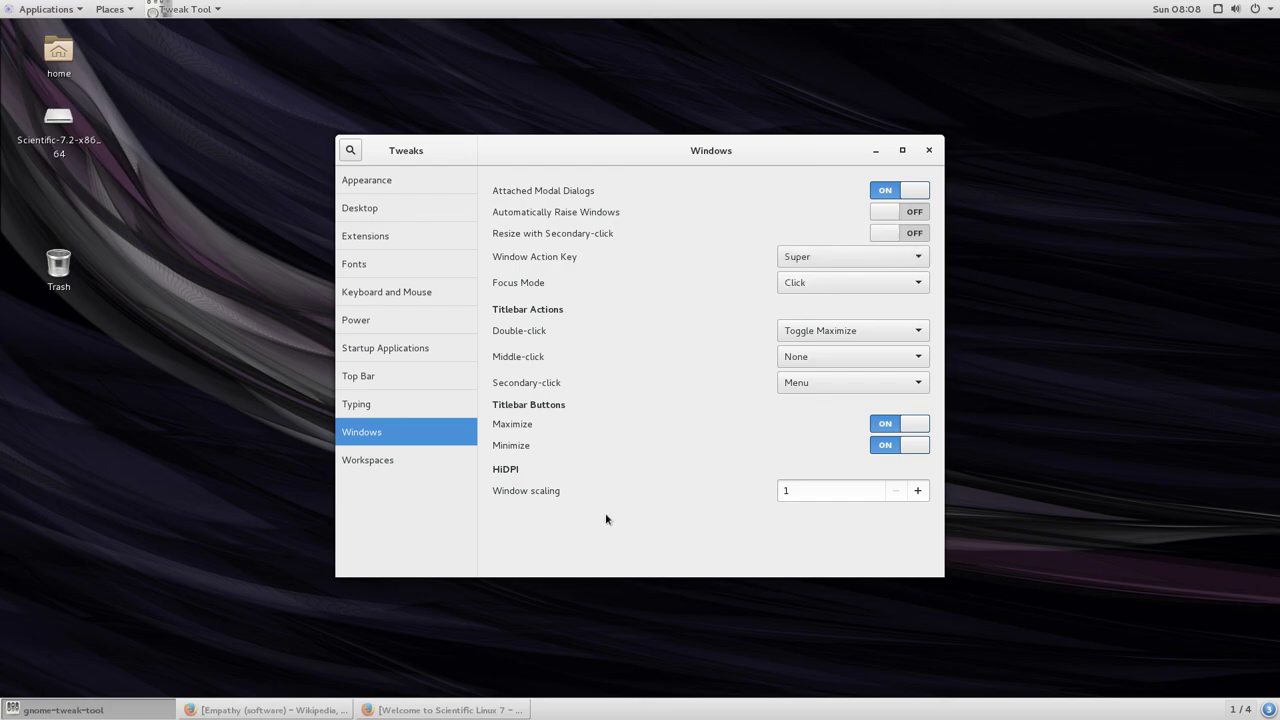
pyautogui.press('super')
pyautogui.press('super')
pyautogui.click(893, 257)
pyautogui.click(873, 234)
pyautogui.press('super')
pyautogui.press('super')
# Toggle Top Bar's Show Application Menu off and on three times, leave it on, and close Tweak Tool
pyautogui.click(421, 378)
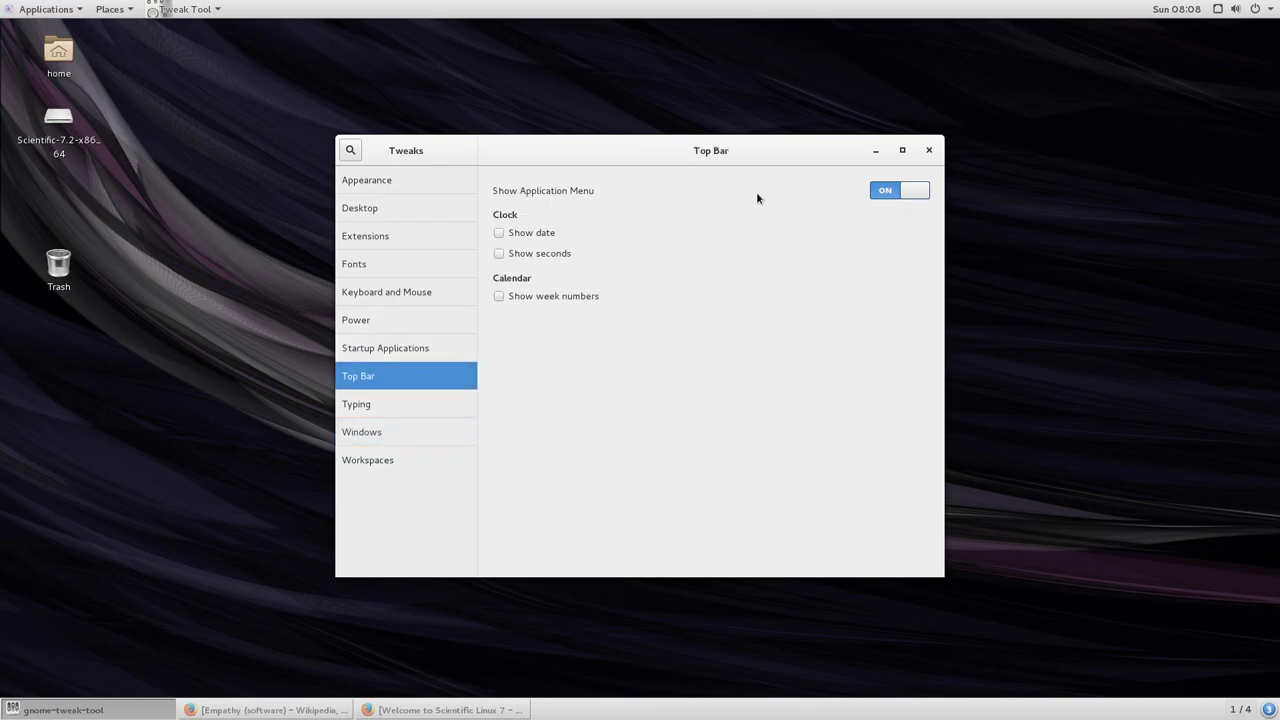
pyautogui.click(910, 192)
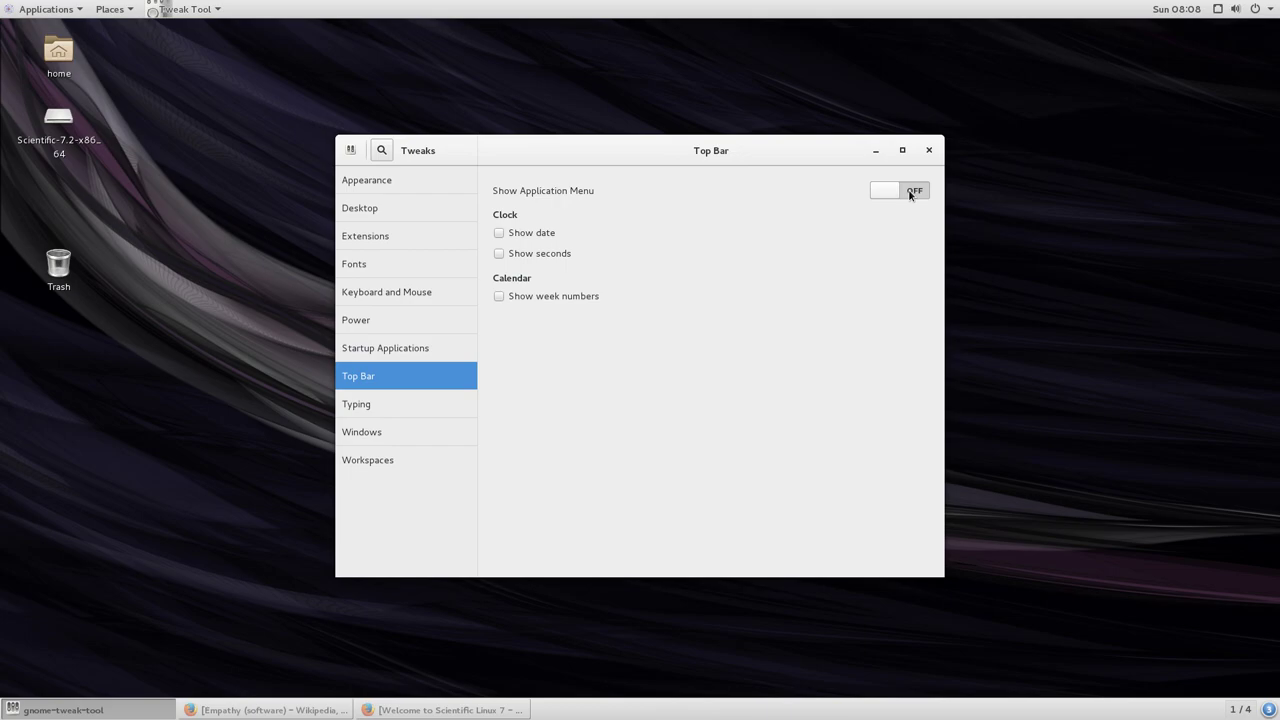
pyautogui.click(910, 192)
pyautogui.click(910, 192)
pyautogui.click(910, 192)
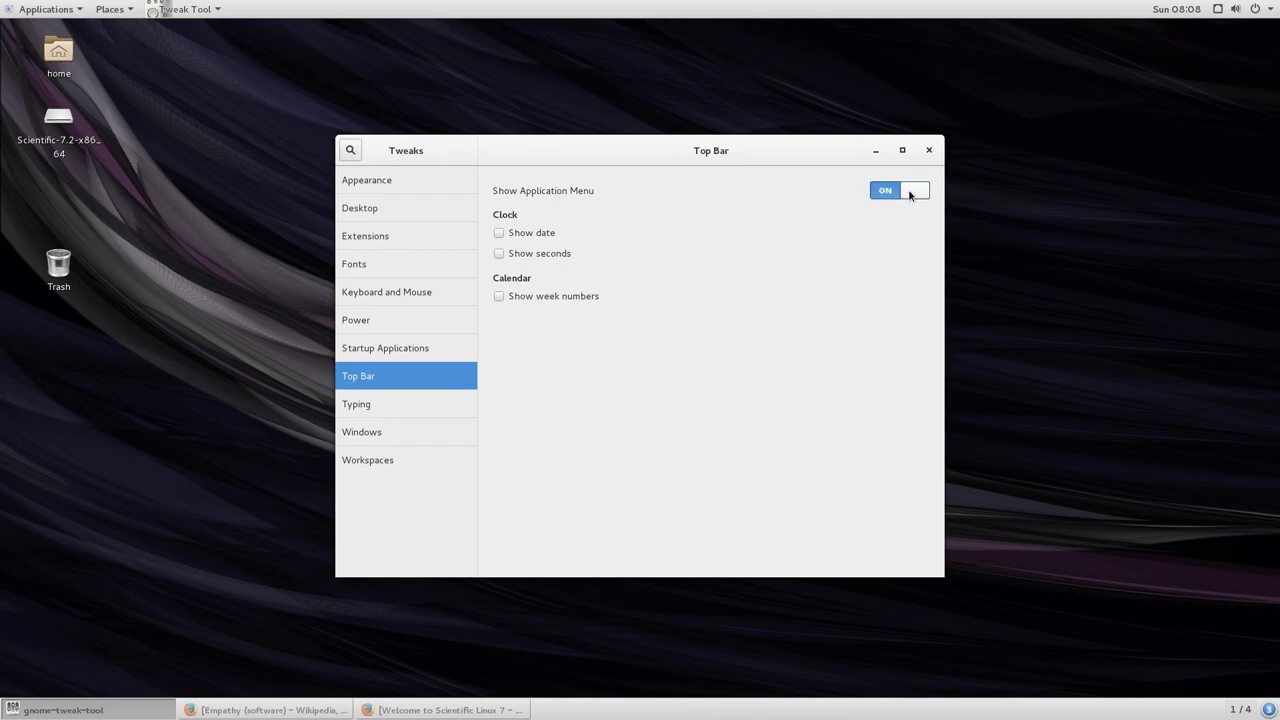
pyautogui.click(910, 192)
pyautogui.click(910, 192)
pyautogui.click(929, 150)
pyautogui.click(47, 10)
# Reopen the Applications menu and launch Virtual Machine Manager from System Tools
pyautogui.moveTo(49, 243)
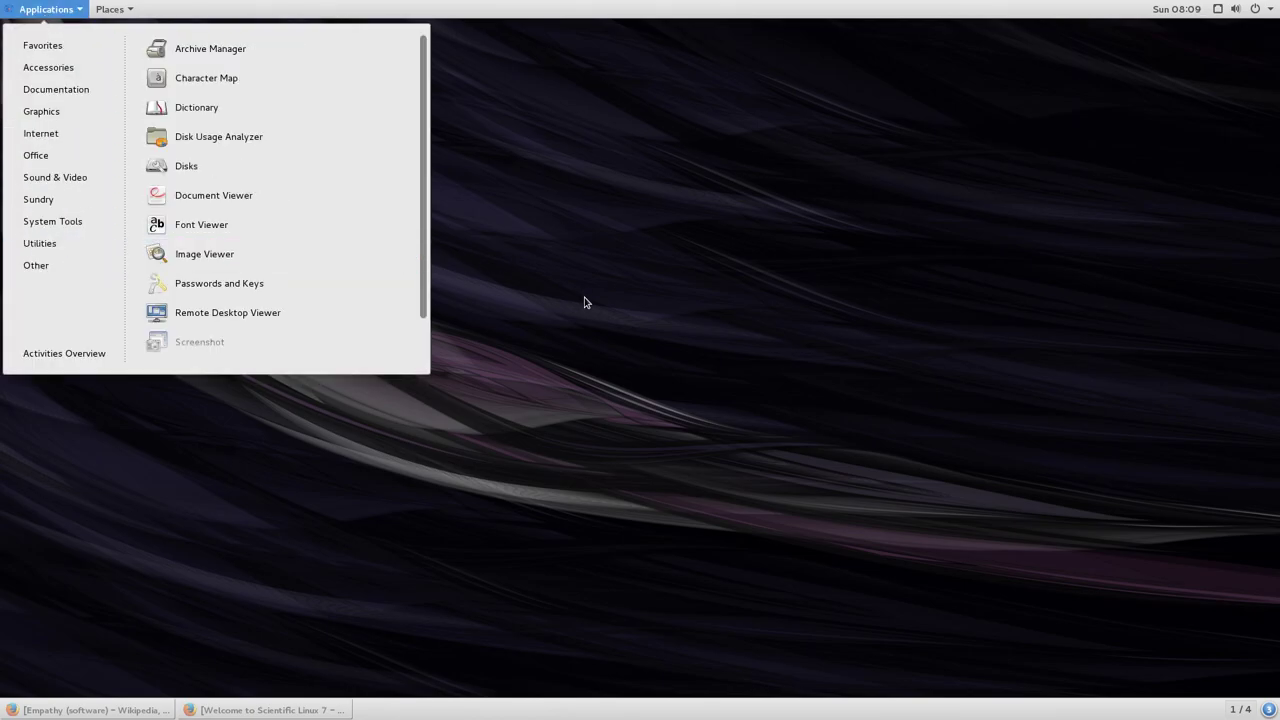
pyautogui.scroll(-3, 266, 238)
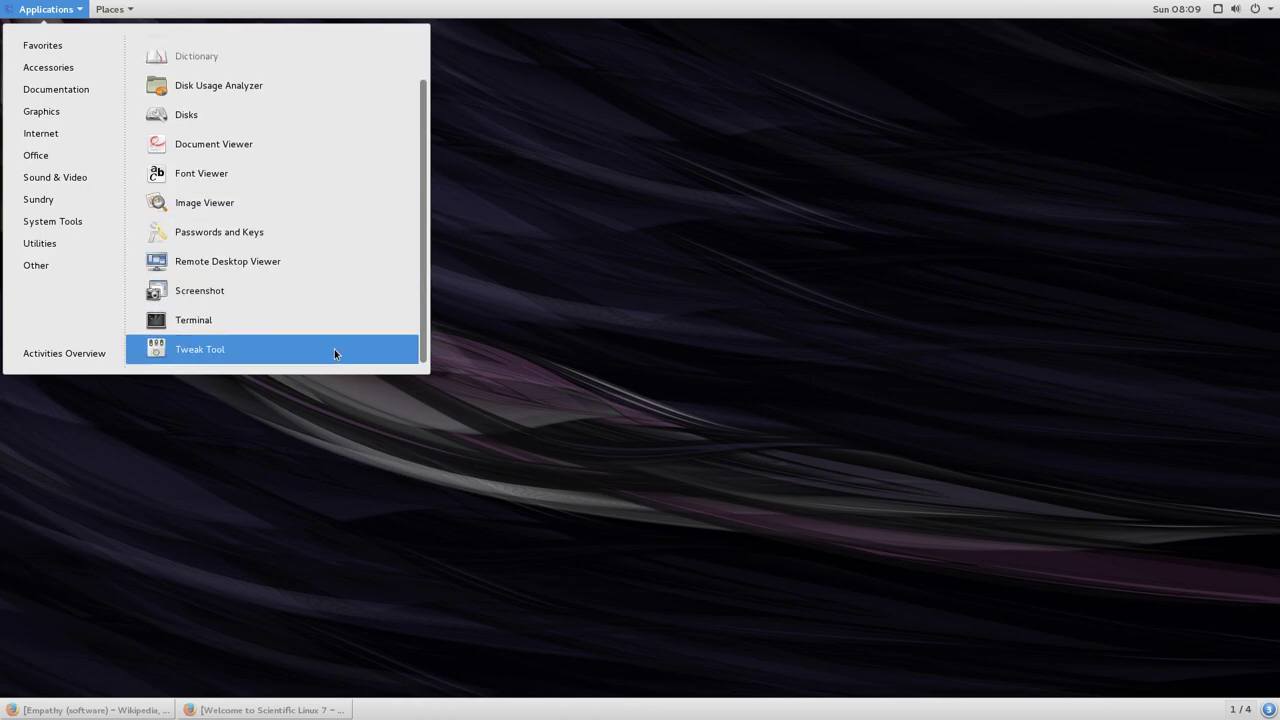
pyautogui.moveTo(65, 265)
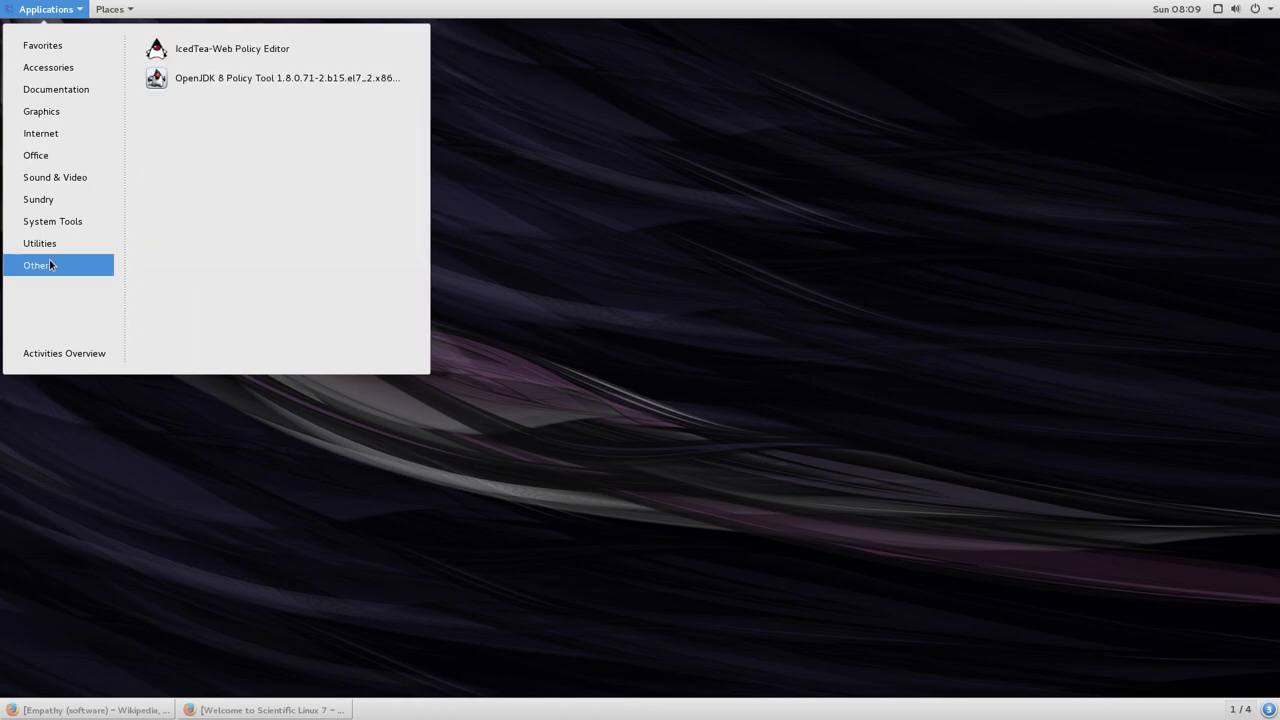
pyautogui.click(597, 247)
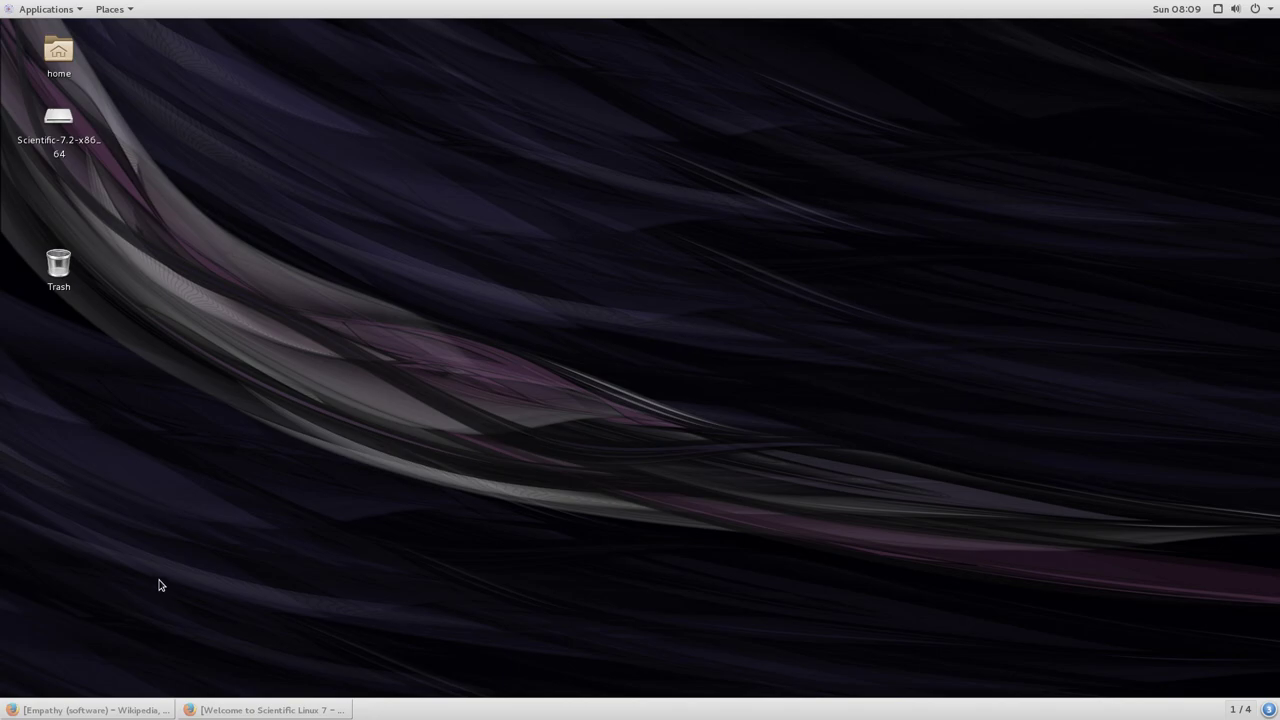
pyautogui.click(50, 9)
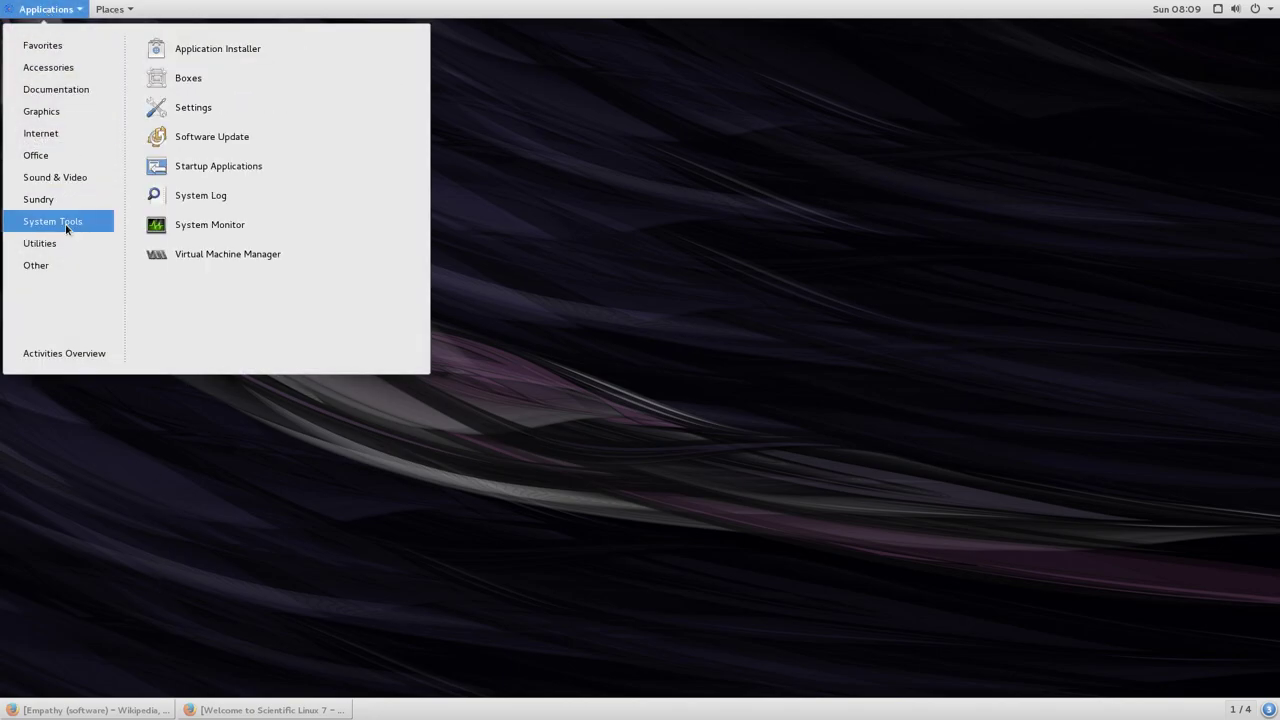
pyautogui.click(240, 254)
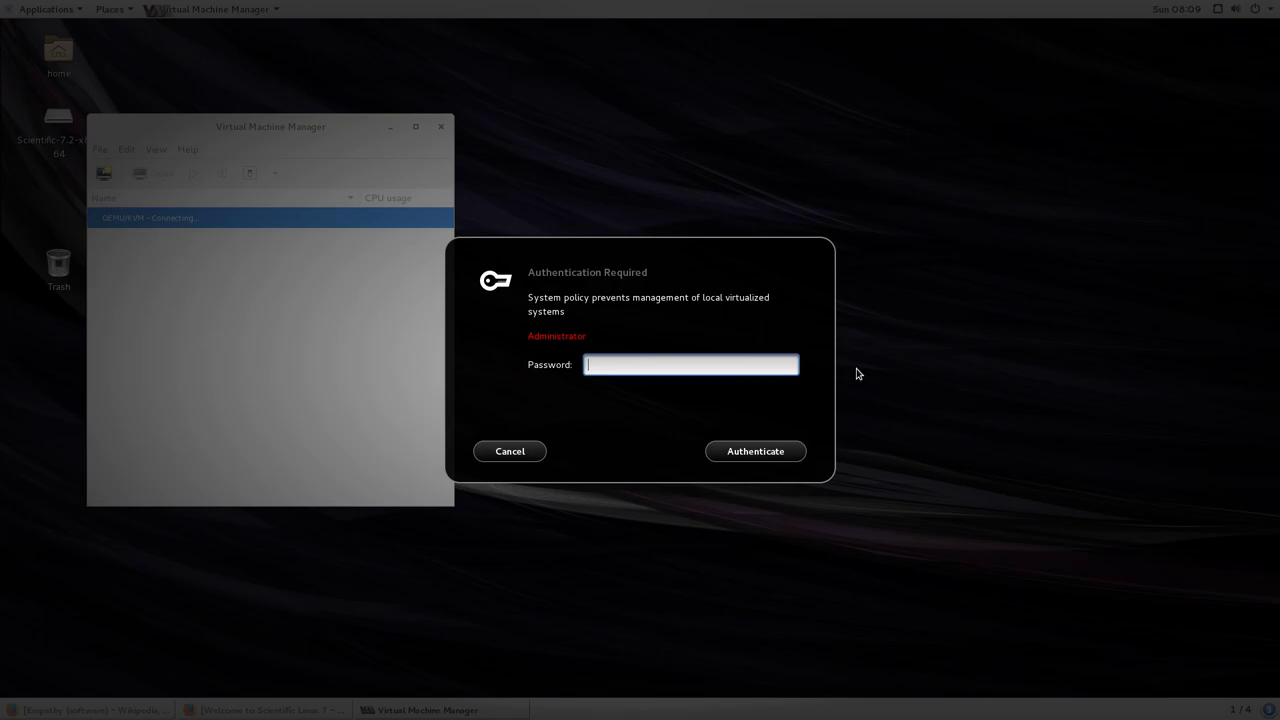
# Authenticate with the administrator password and open the fedora23 virtual machine's console
pyautogui.write('*************')
pyautogui.press('Return')
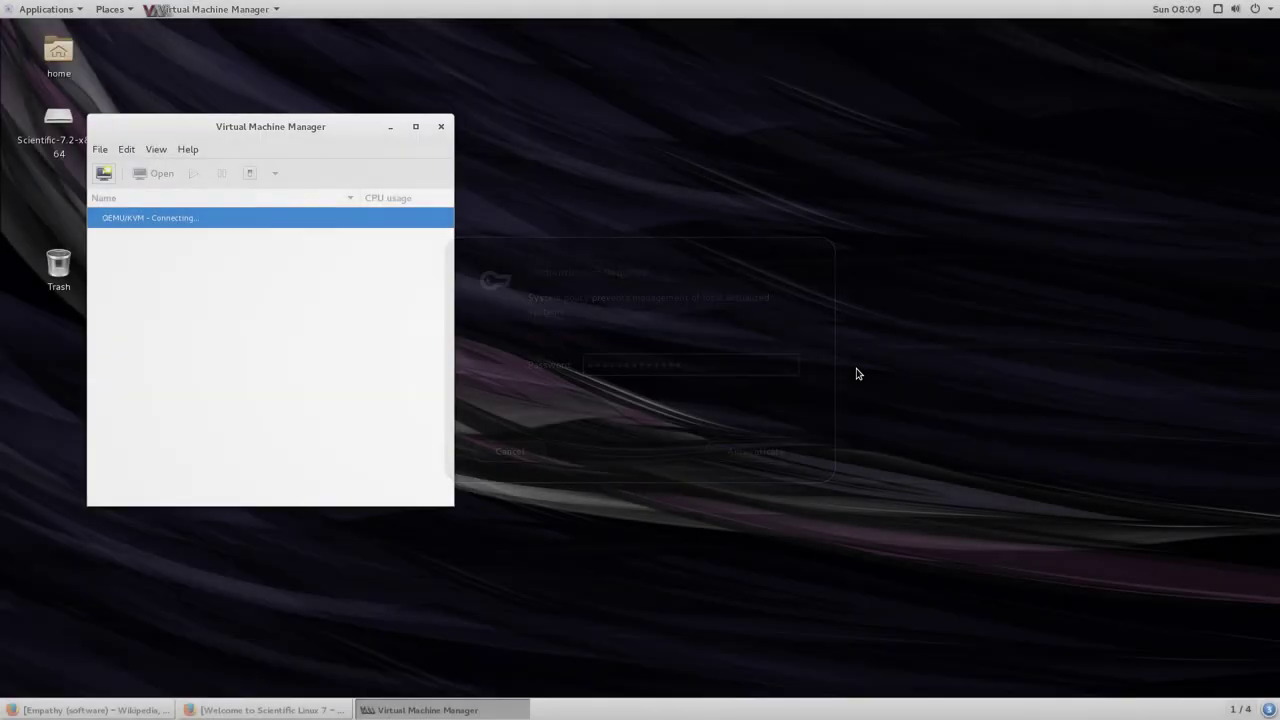
pyautogui.doubleClick(200, 238)
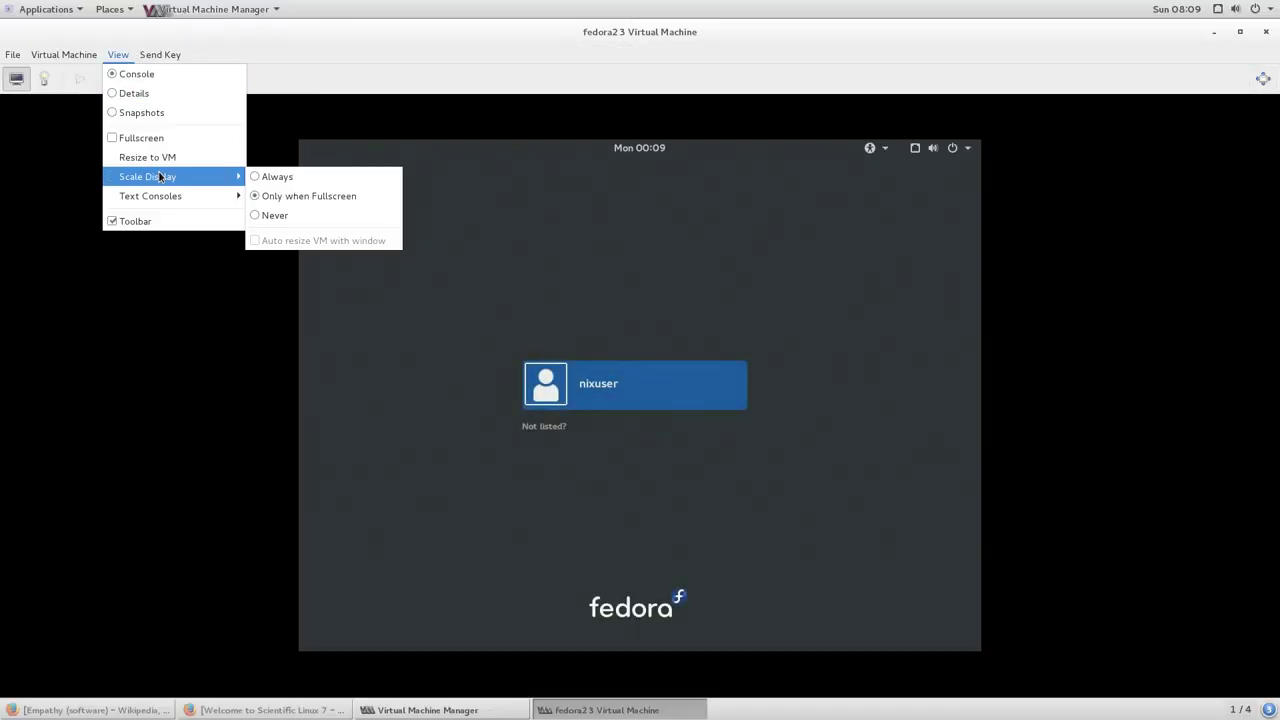
# Set the fedora23 guest display scaling to Never
pyautogui.click(330, 216)
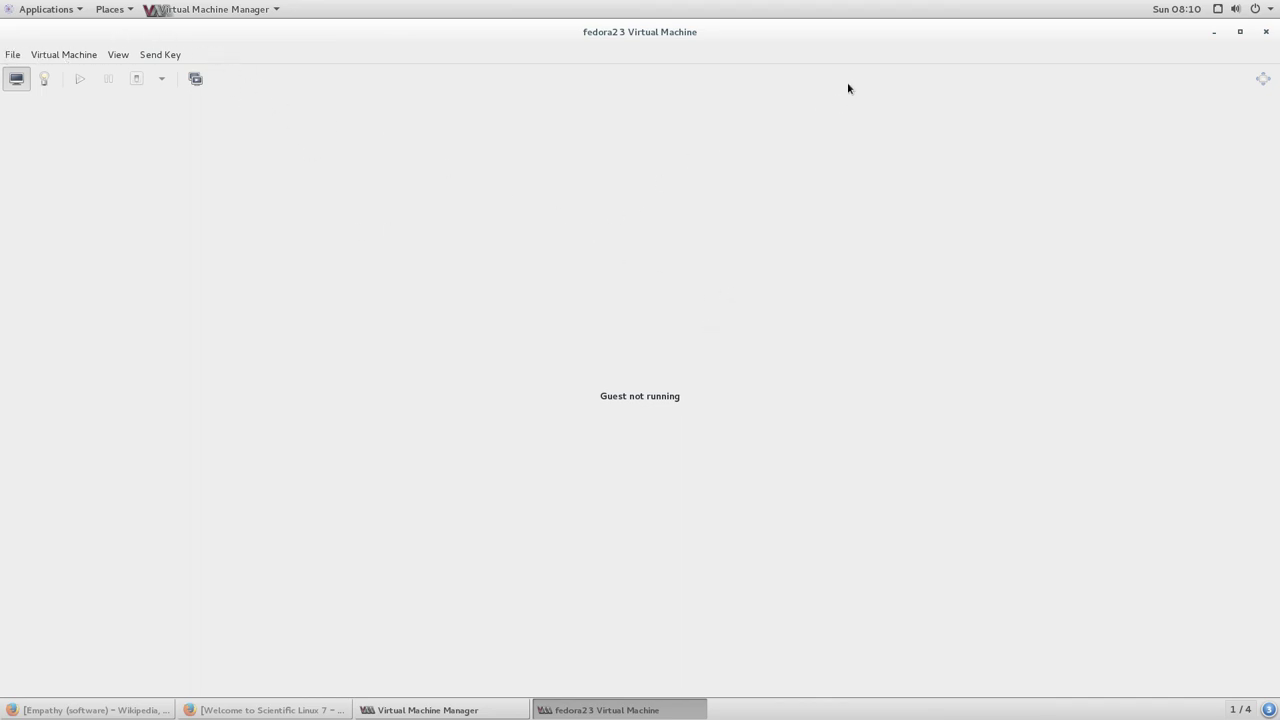
# Close the fedora23 console window, then the Virtual Machine Manager window
pyautogui.click(1265, 33)
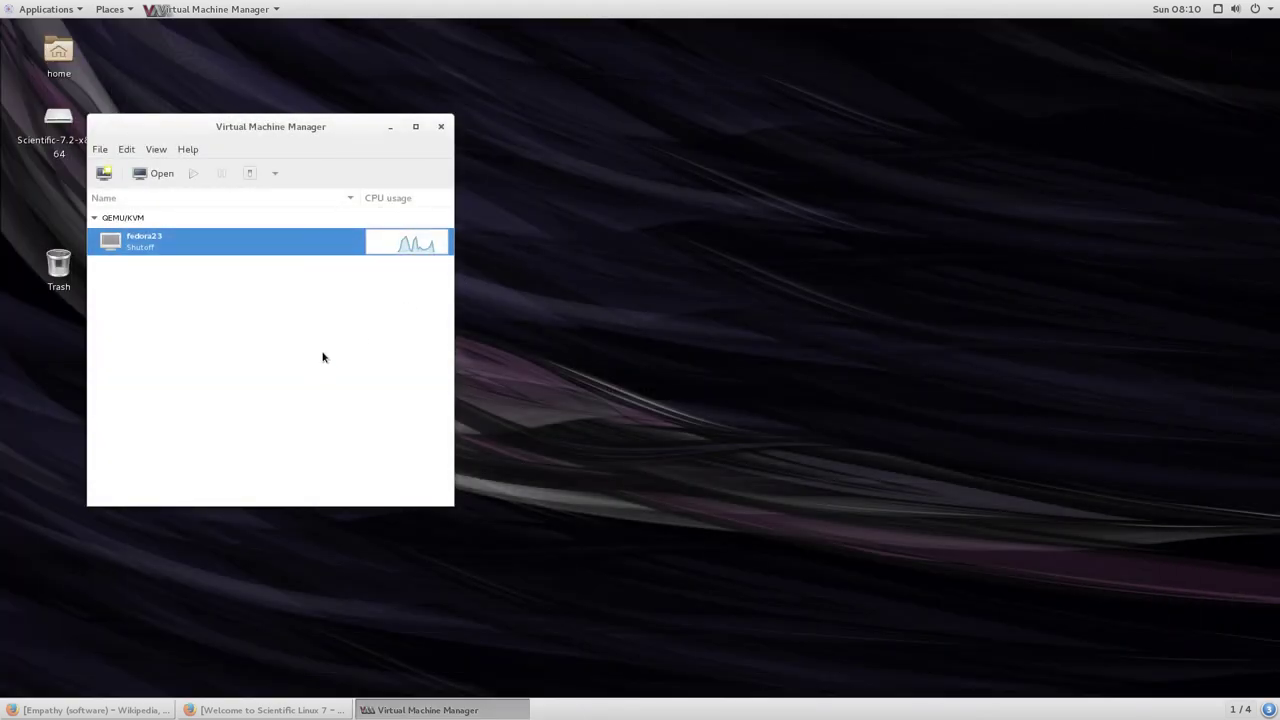
pyautogui.click(441, 127)
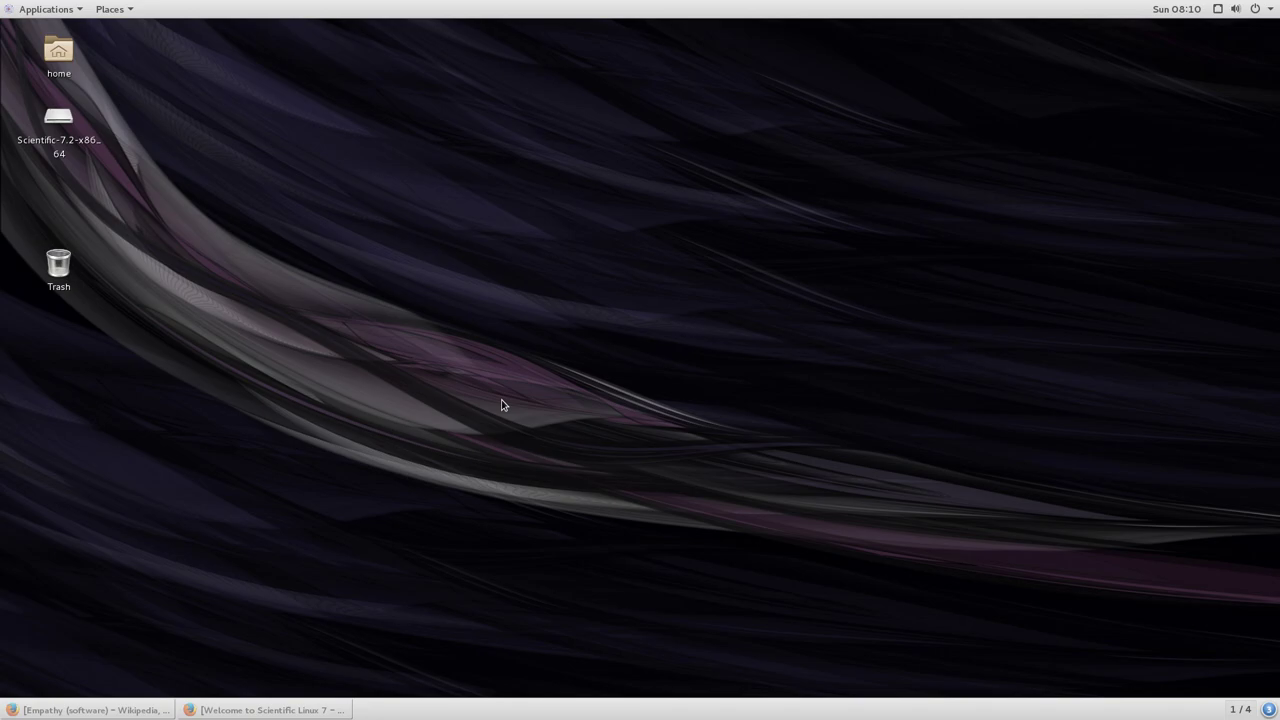
# Switch to workspace 4, check then minimize the ffmpeg recording terminal, and open Applications
pyautogui.hotkey('ctrl', 'alt', 'Down')
pyautogui.hotkey('ctrl', 'alt', 'Down')
pyautogui.hotkey('ctrl', 'alt', 'Down')
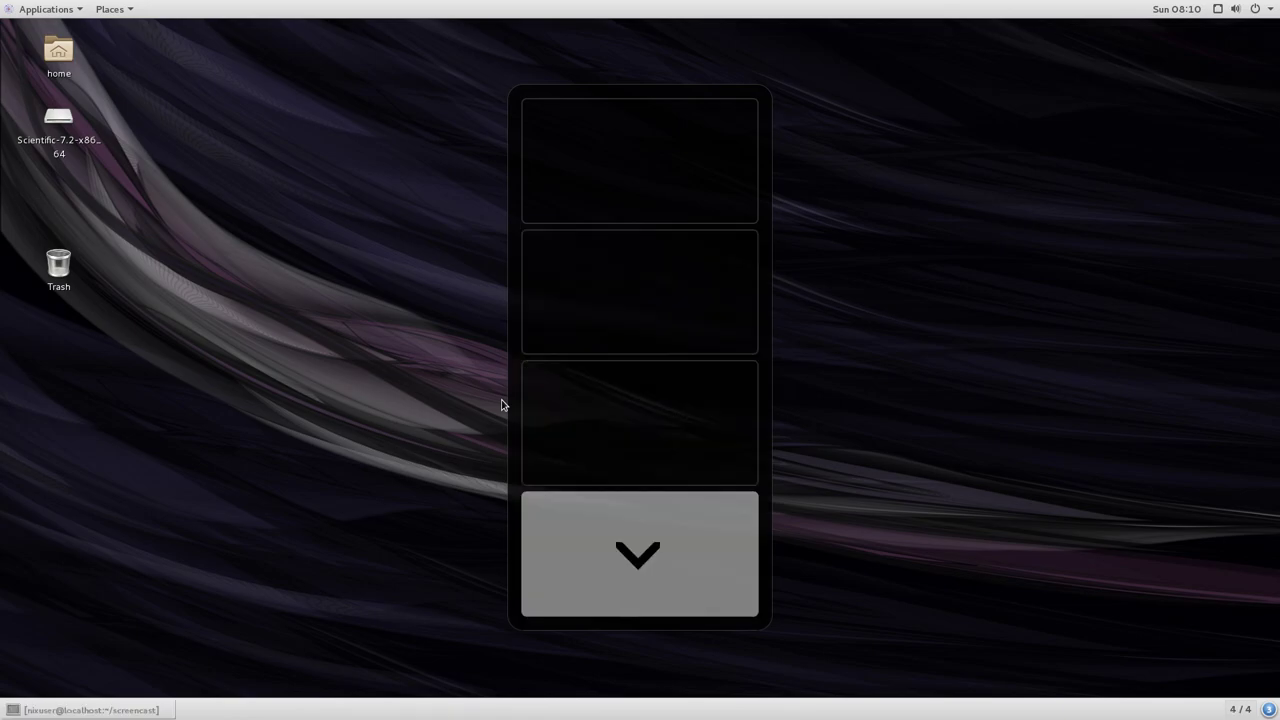
pyautogui.click(82, 711)
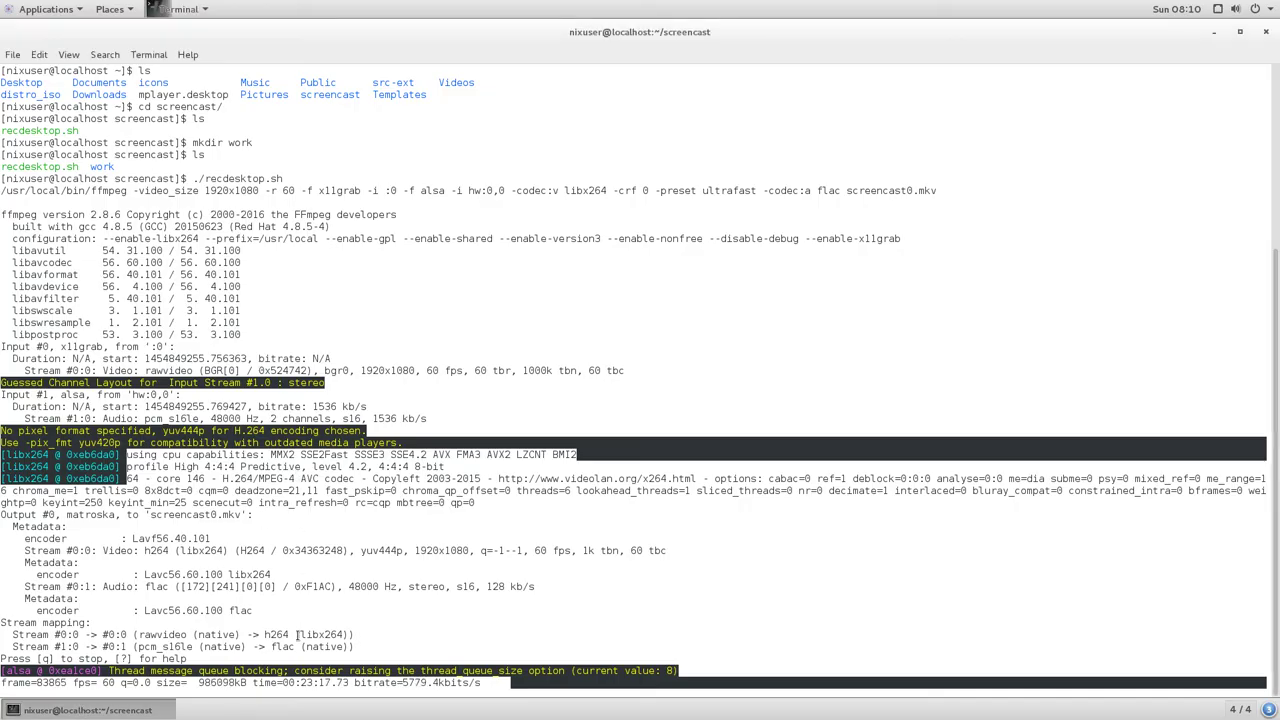
pyautogui.click(82, 711)
pyautogui.click(33, 8)
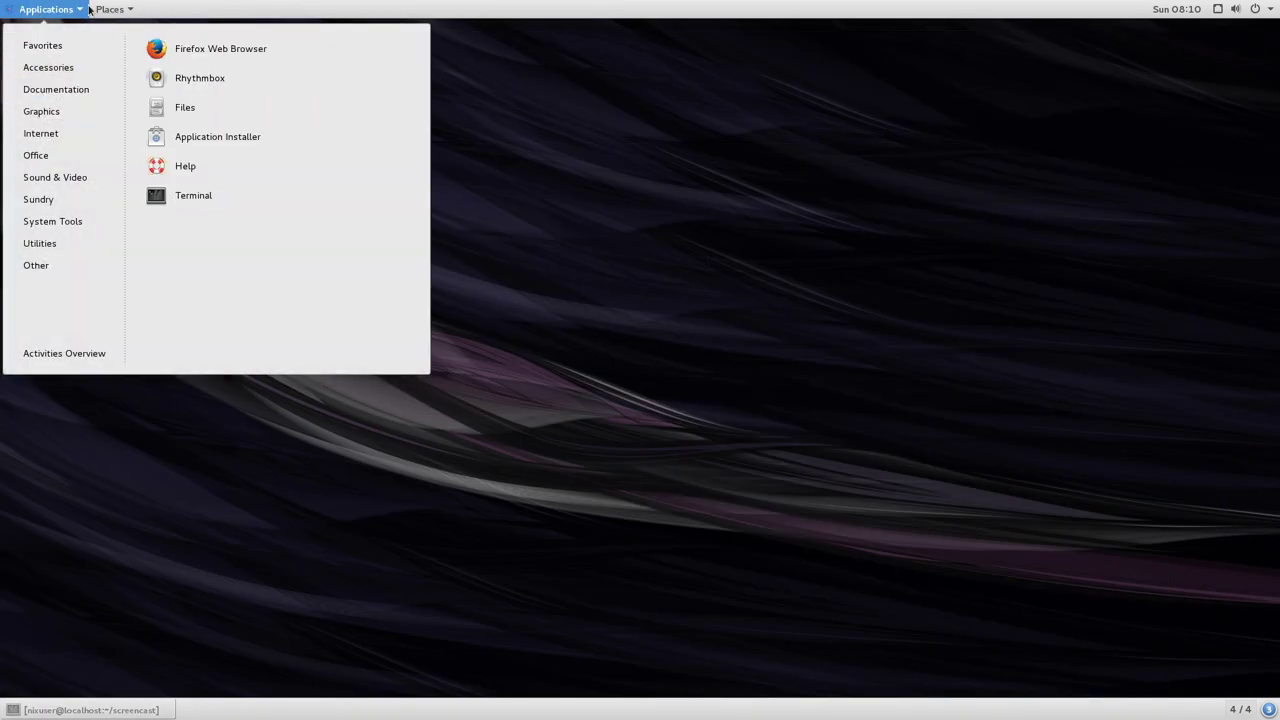
# Launch Firefox and search Google for 'ffmpeg scientific', correcting the misspelling
pyautogui.click(176, 55)
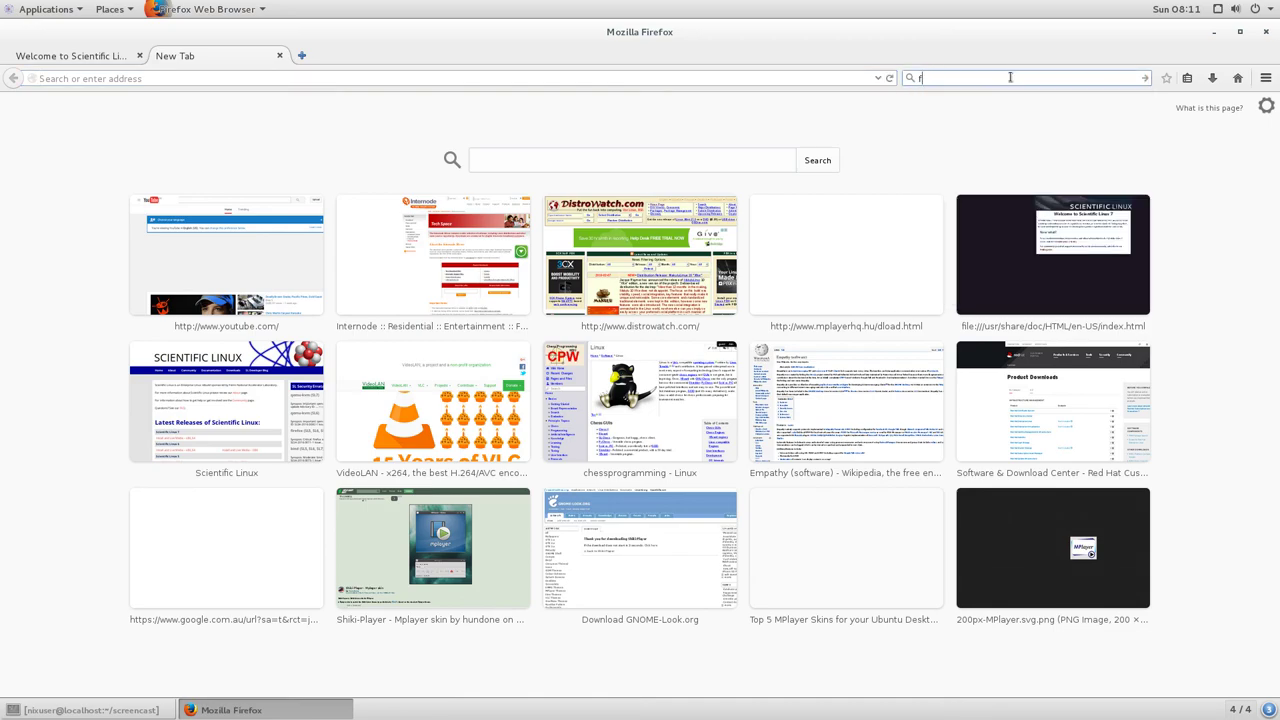
pyautogui.press('BackSpace')
pyautogui.write('ffmpeg scientifc')
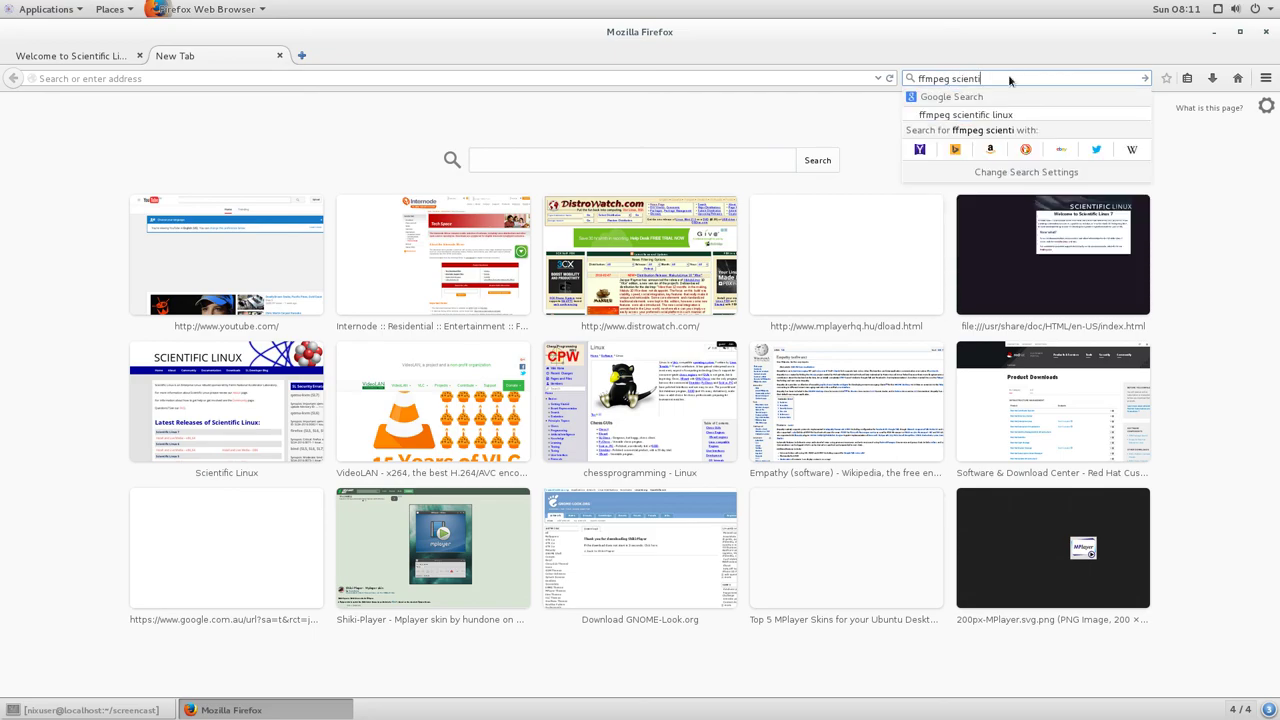
pyautogui.press('BackSpace')
pyautogui.press('BackSpace')
pyautogui.press('BackSpace')
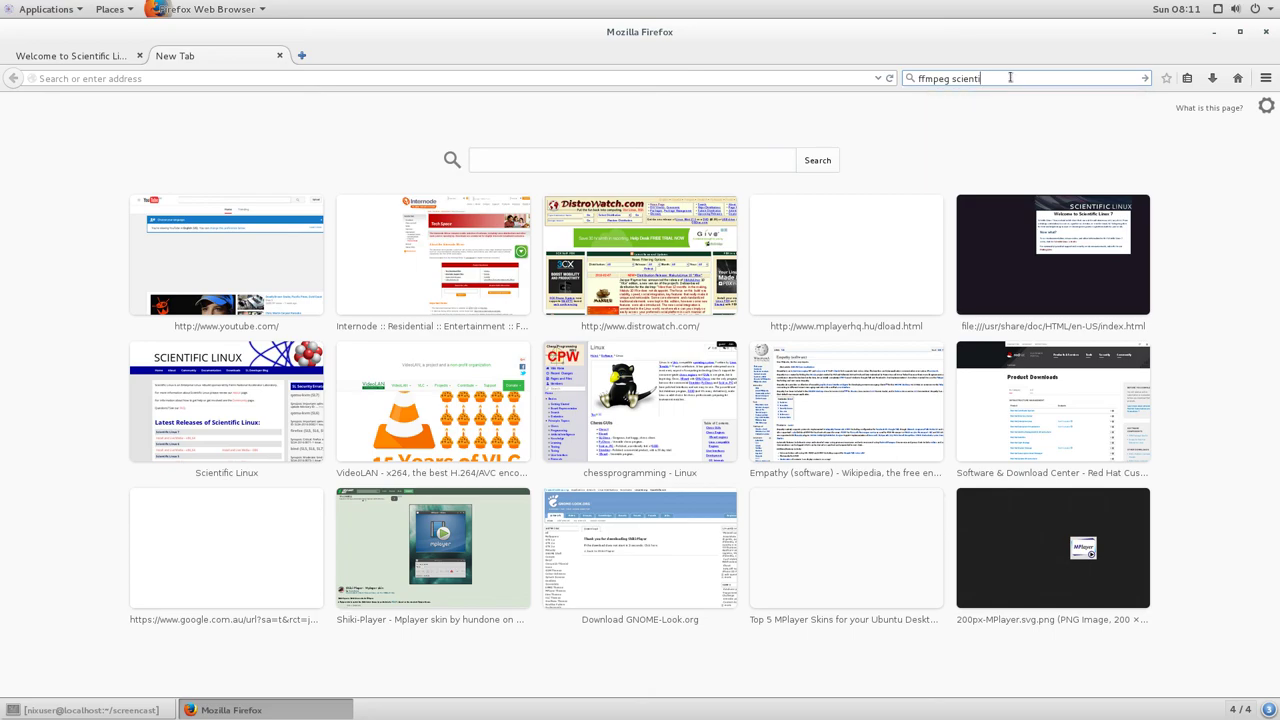
pyautogui.write('ific')
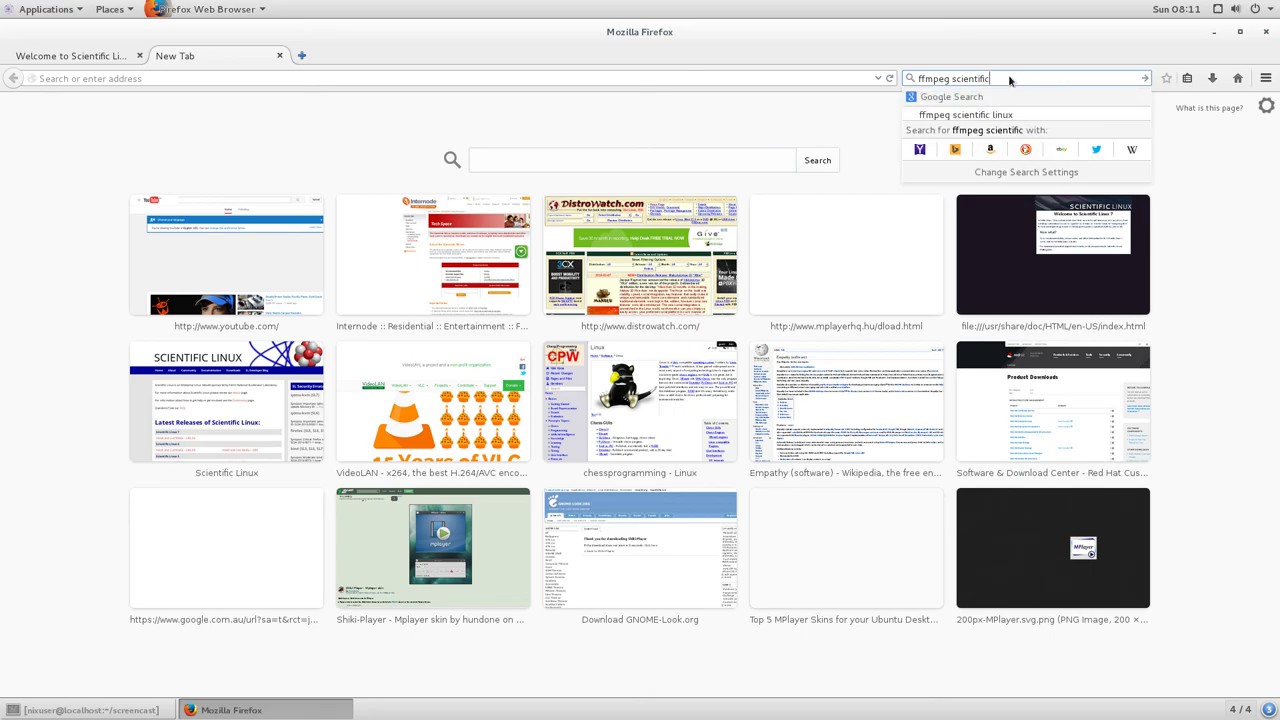
pyautogui.press('Return')
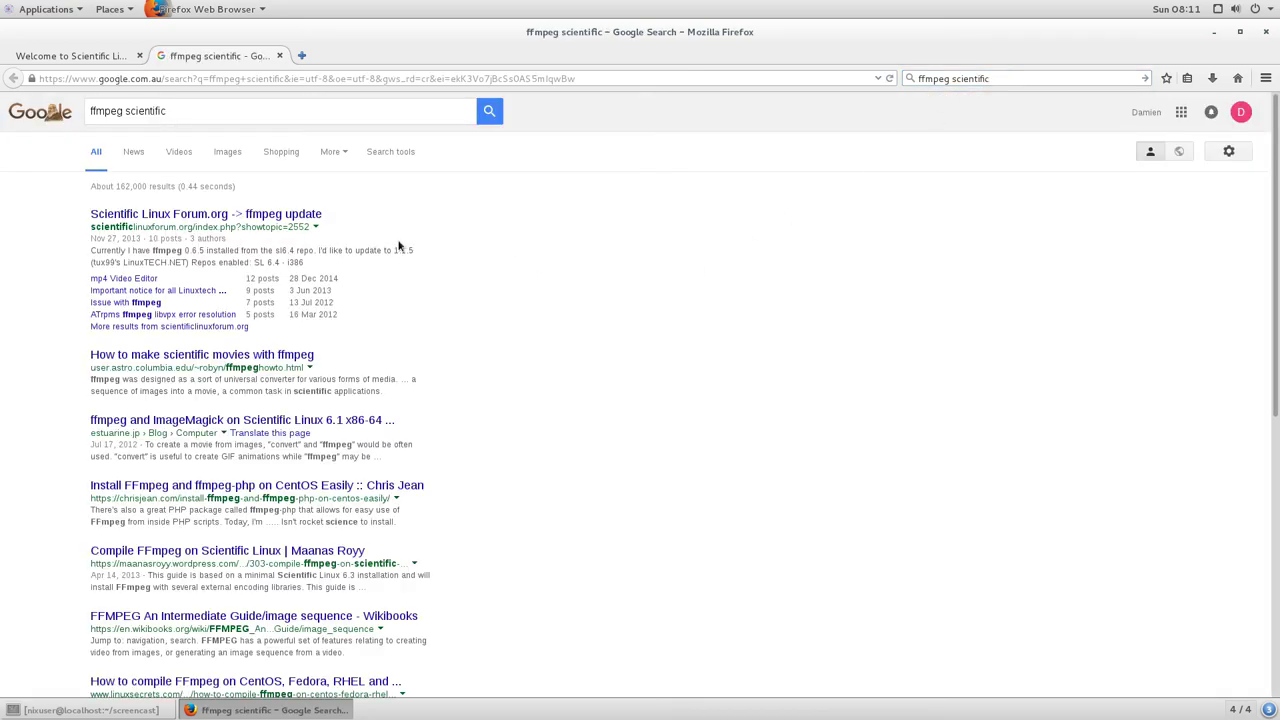
# Copy the top Scientific Linux Forum result's link and highlight 'the sl6.4' in its snippet
pyautogui.rightClick(293, 218)
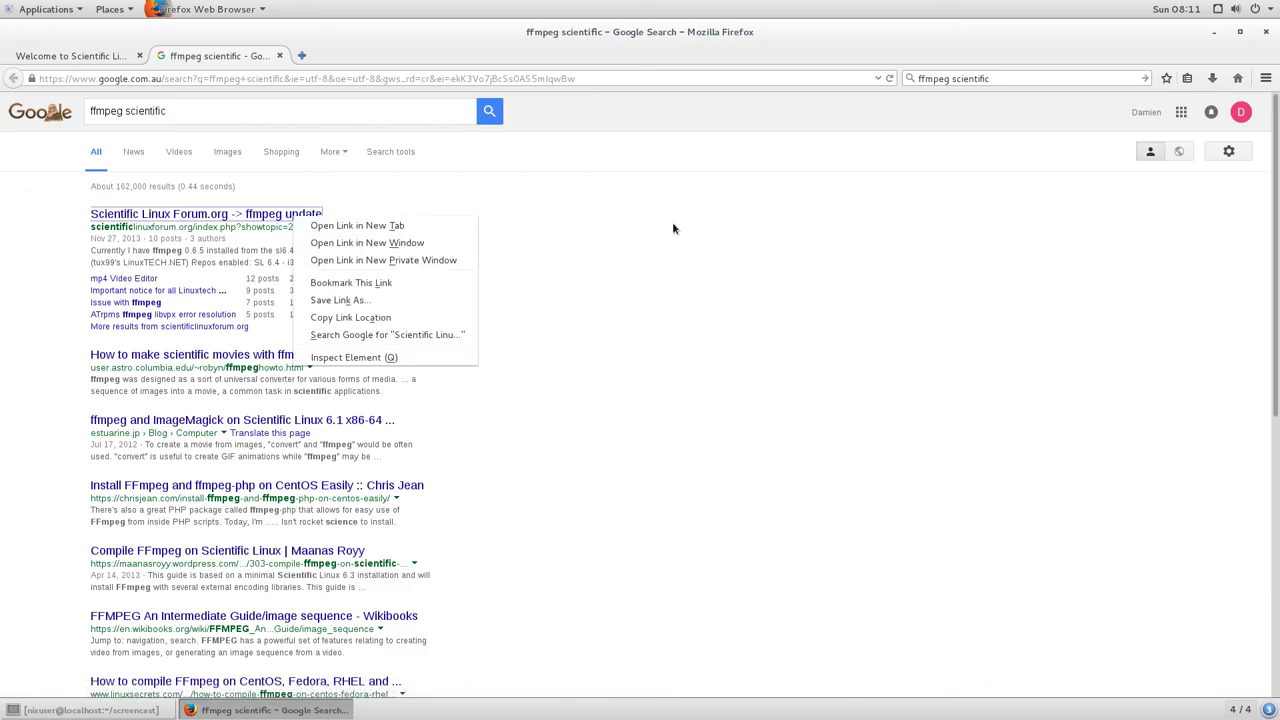
pyautogui.click(330, 315)
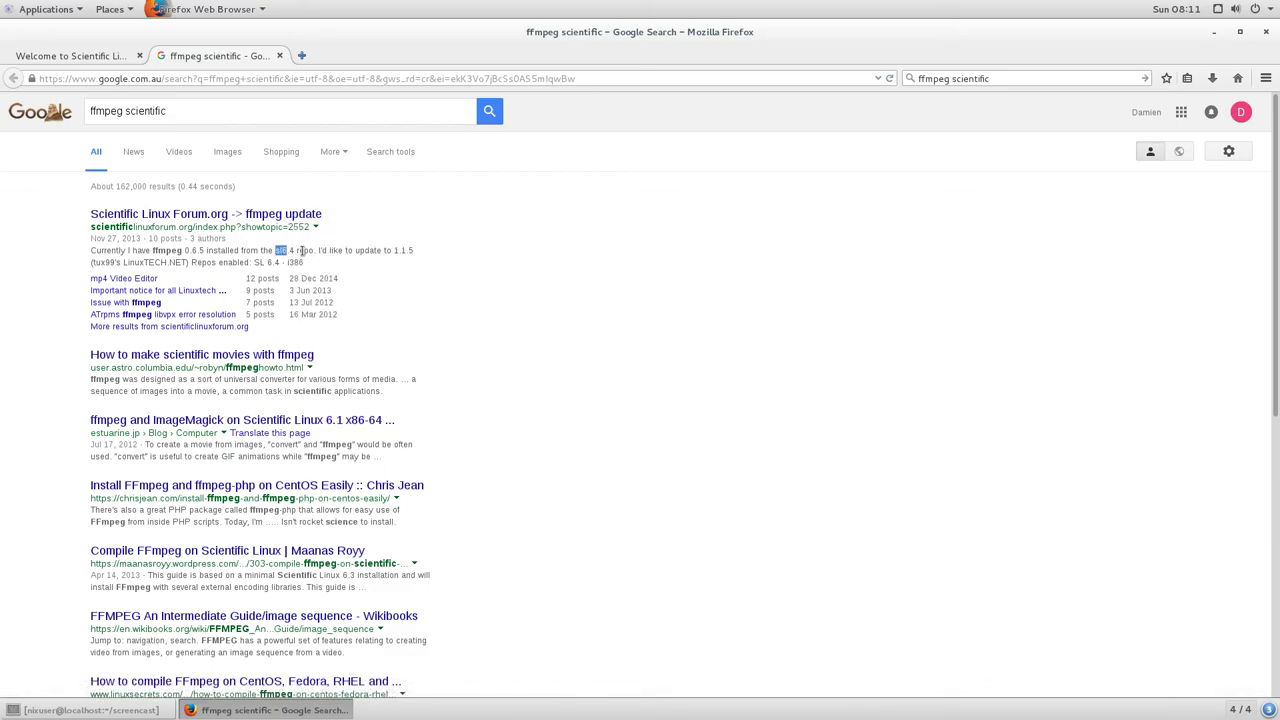
pyautogui.moveTo(298, 251); pyautogui.dragTo(258, 251)
# Run 'yum search ffmpeg' in a second terminal window, which finds no matches, then minimize it
pyautogui.click(150, 710)
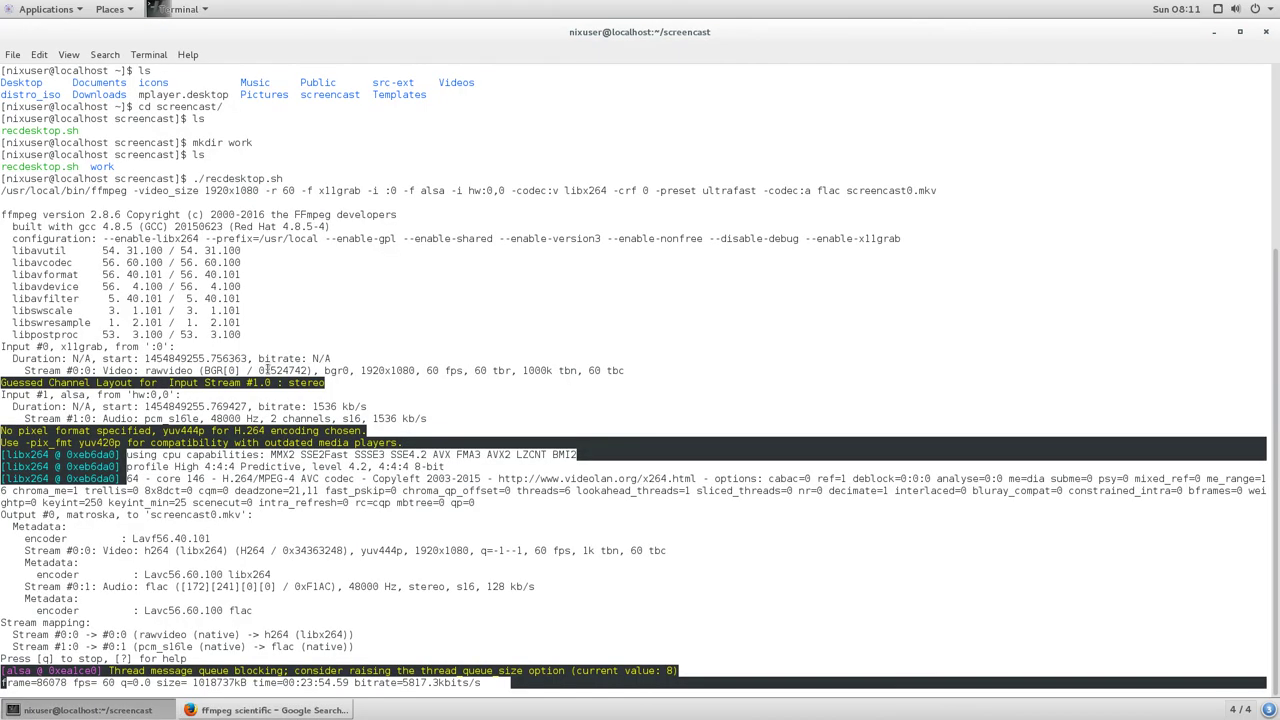
pyautogui.click(13, 54)
pyautogui.click(45, 70)
pyautogui.write('yum search ffmpeg')
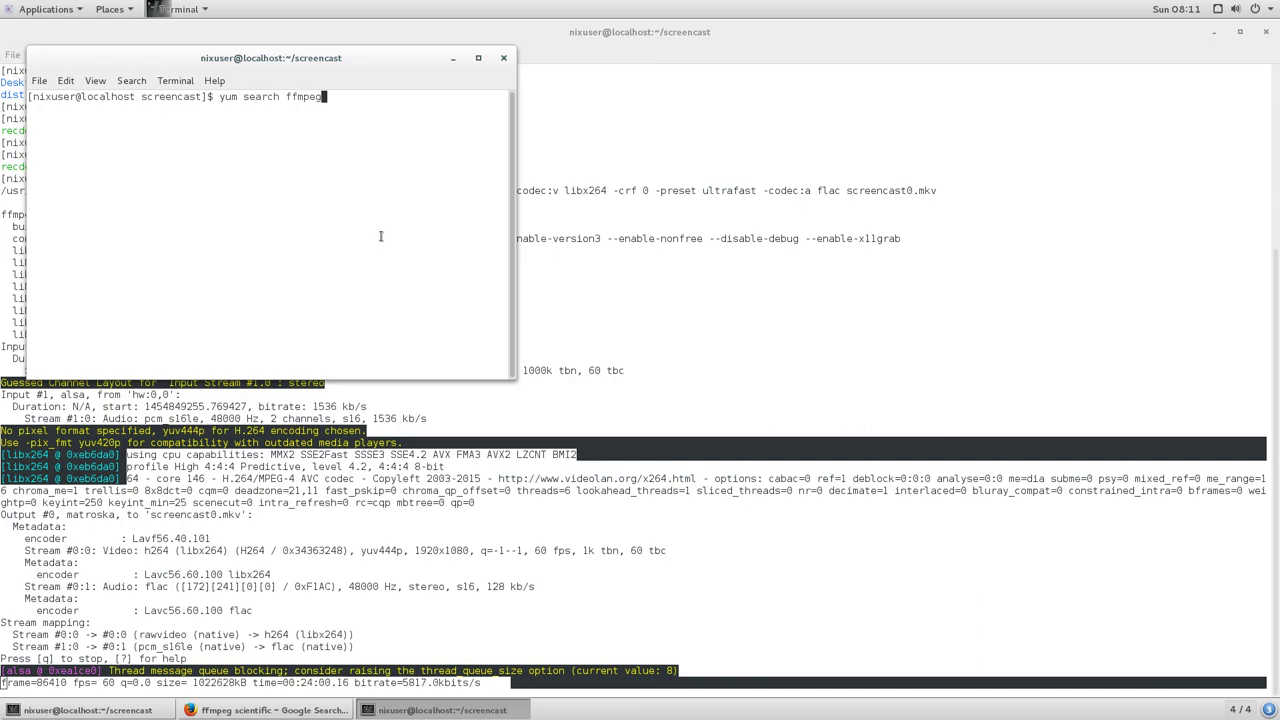
pyautogui.press('Return')
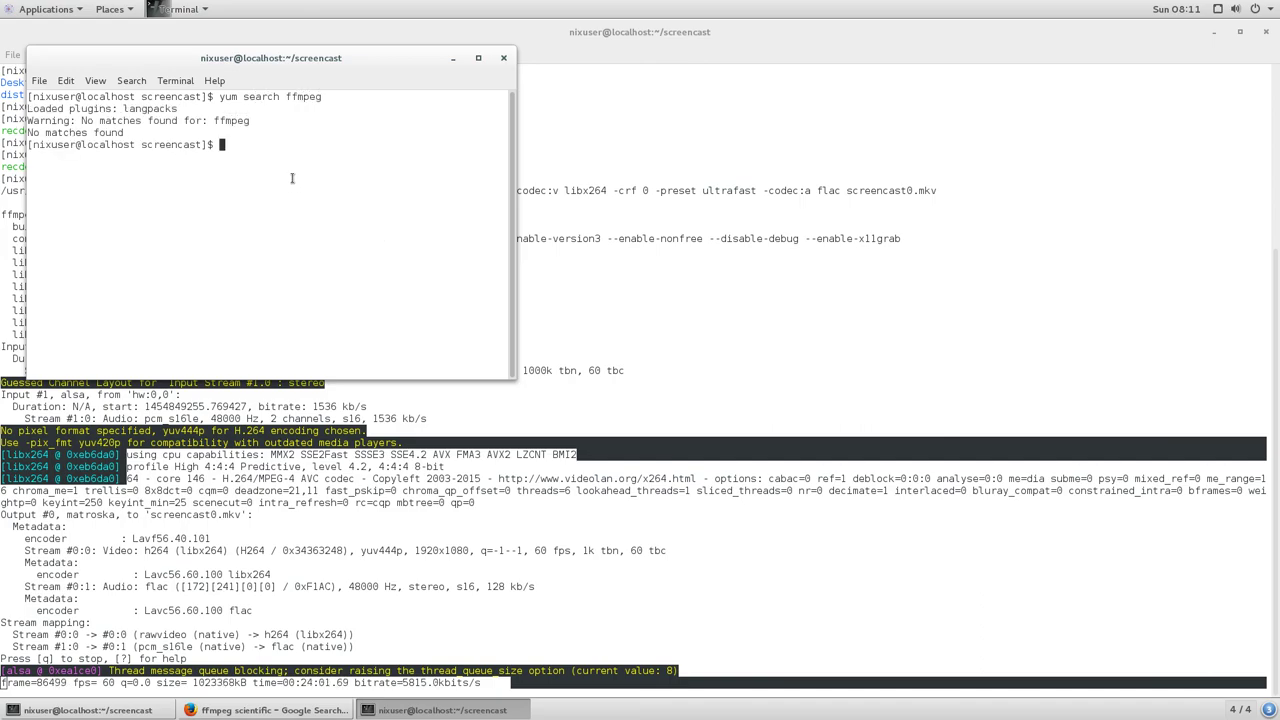
pyautogui.click(447, 56)
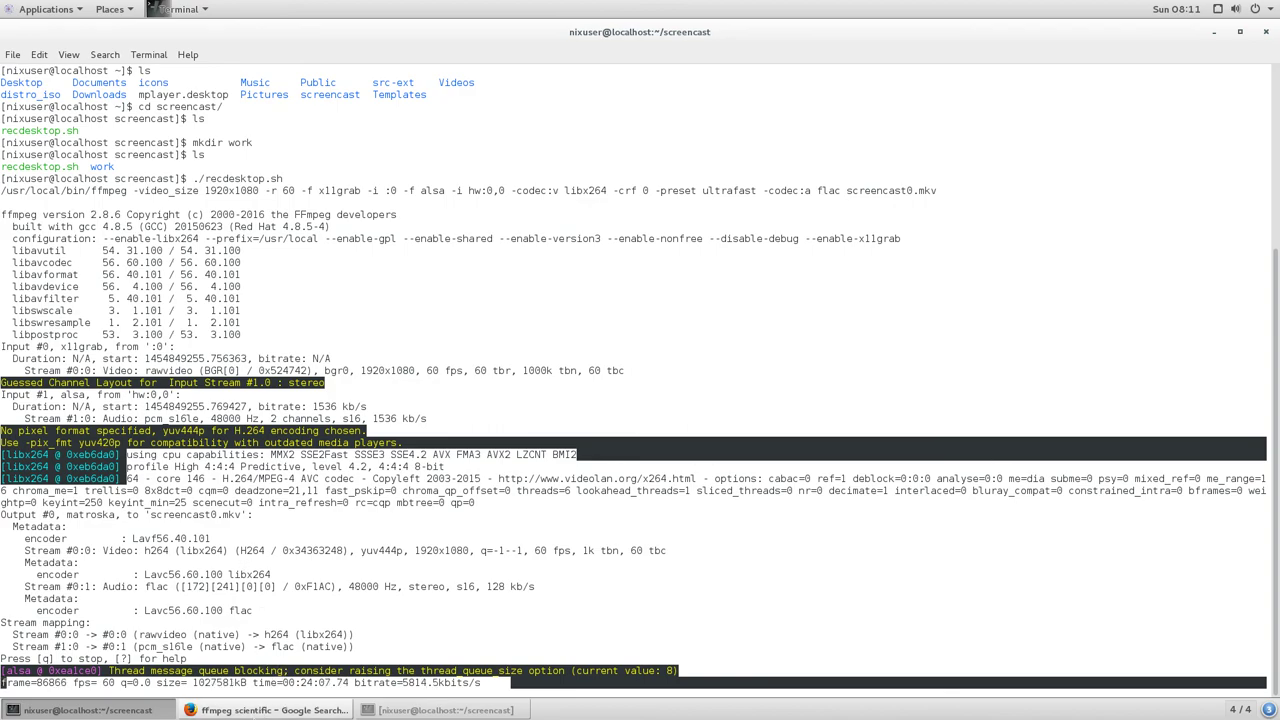
# Back in Firefox, replace the Google query with 'rpmfusion centos 7' and search
pyautogui.click(254, 710)
pyautogui.tripleClick(203, 112)
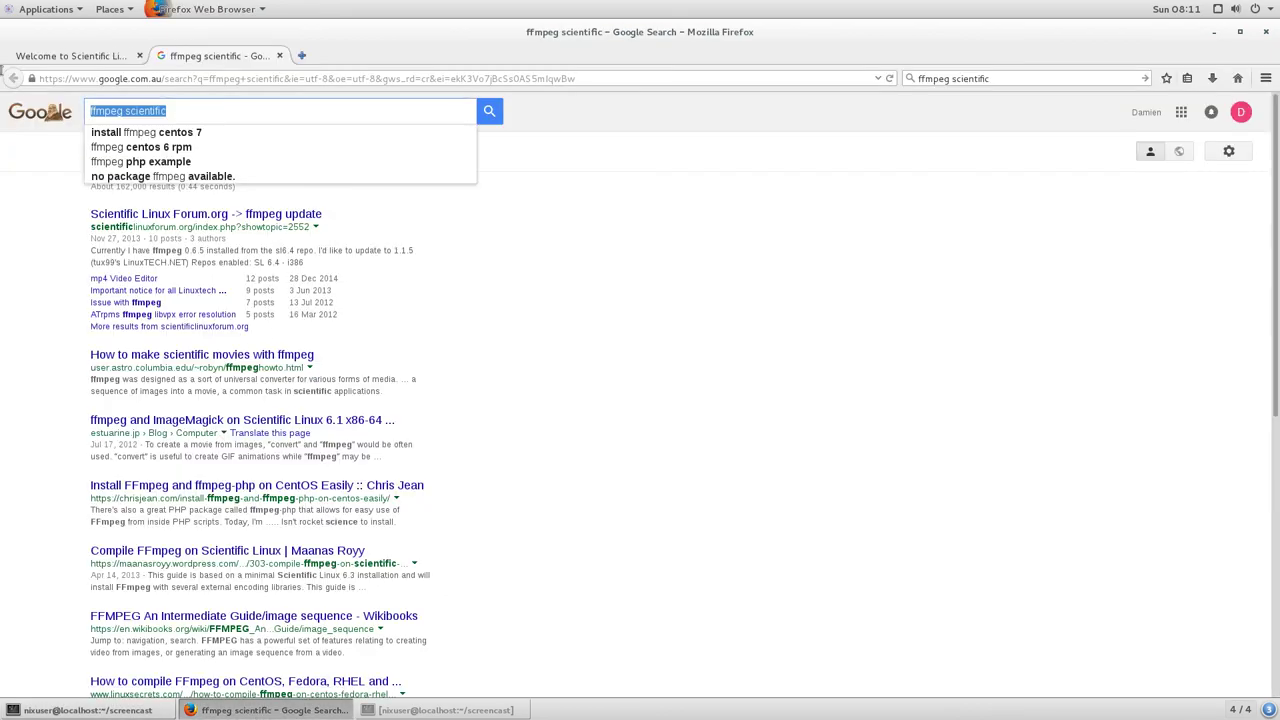
pyautogui.write('rpmfusion ')
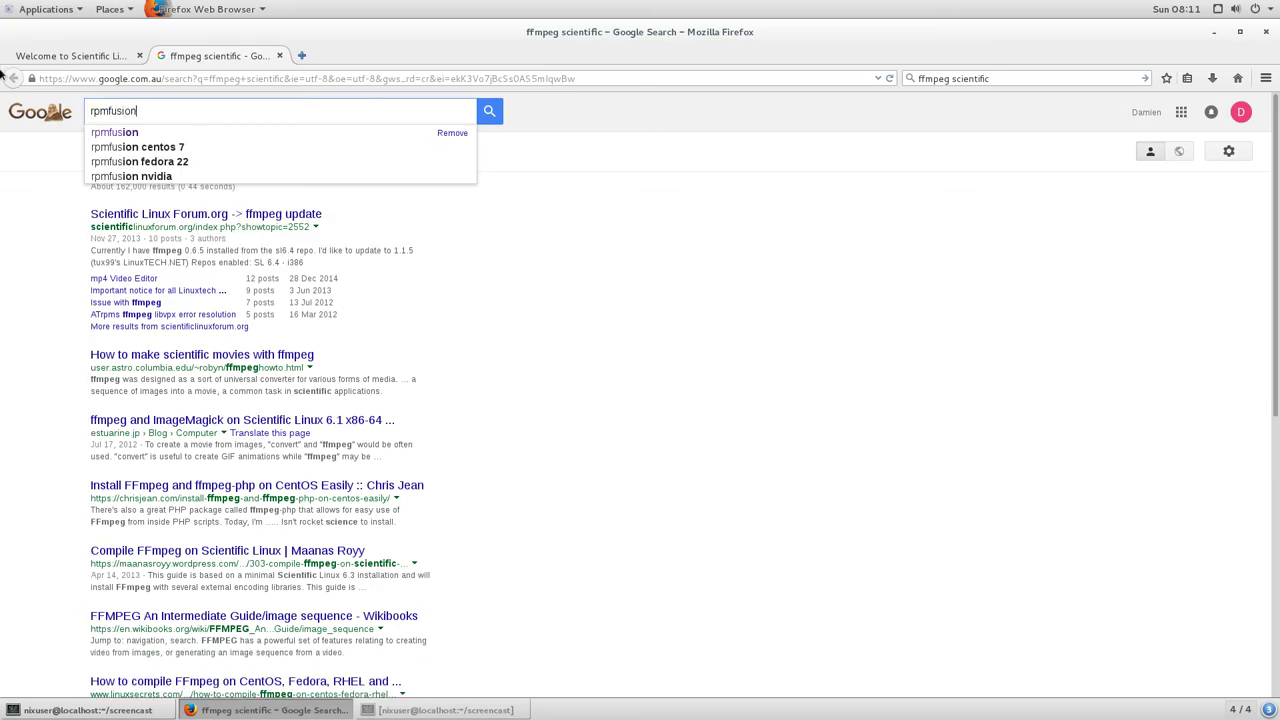
pyautogui.write('centos 7')
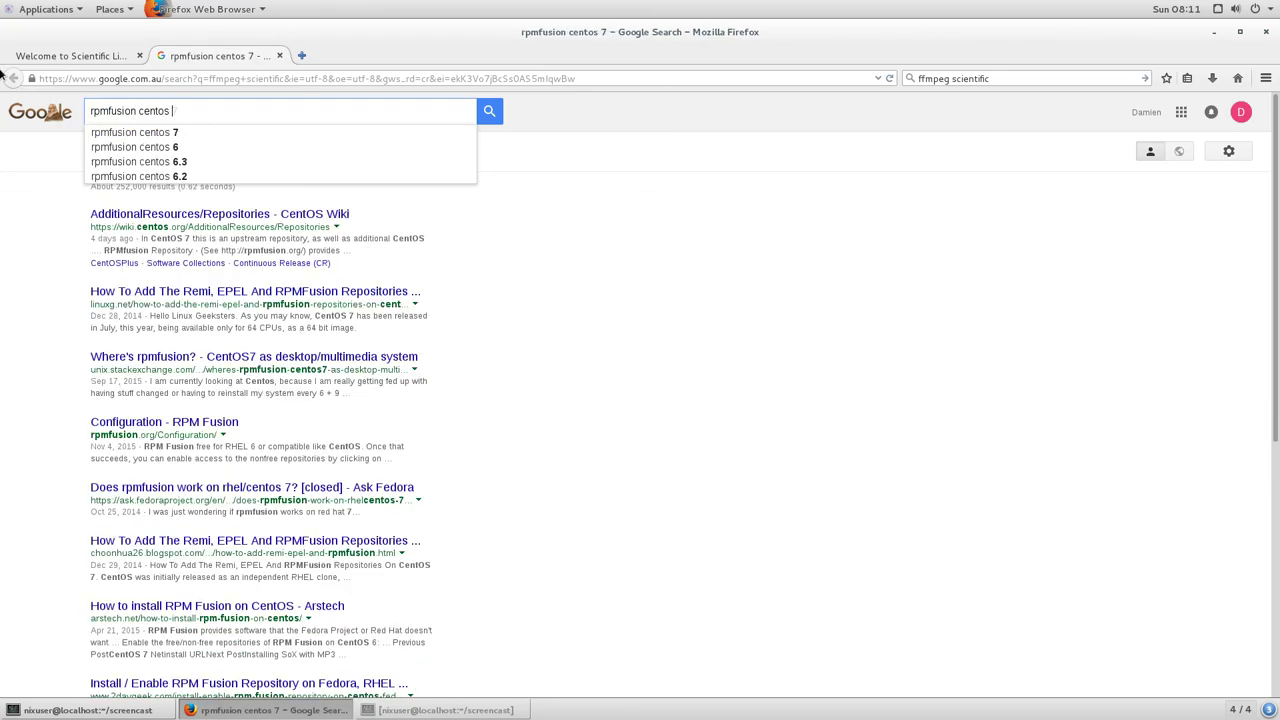
pyautogui.press('Return')
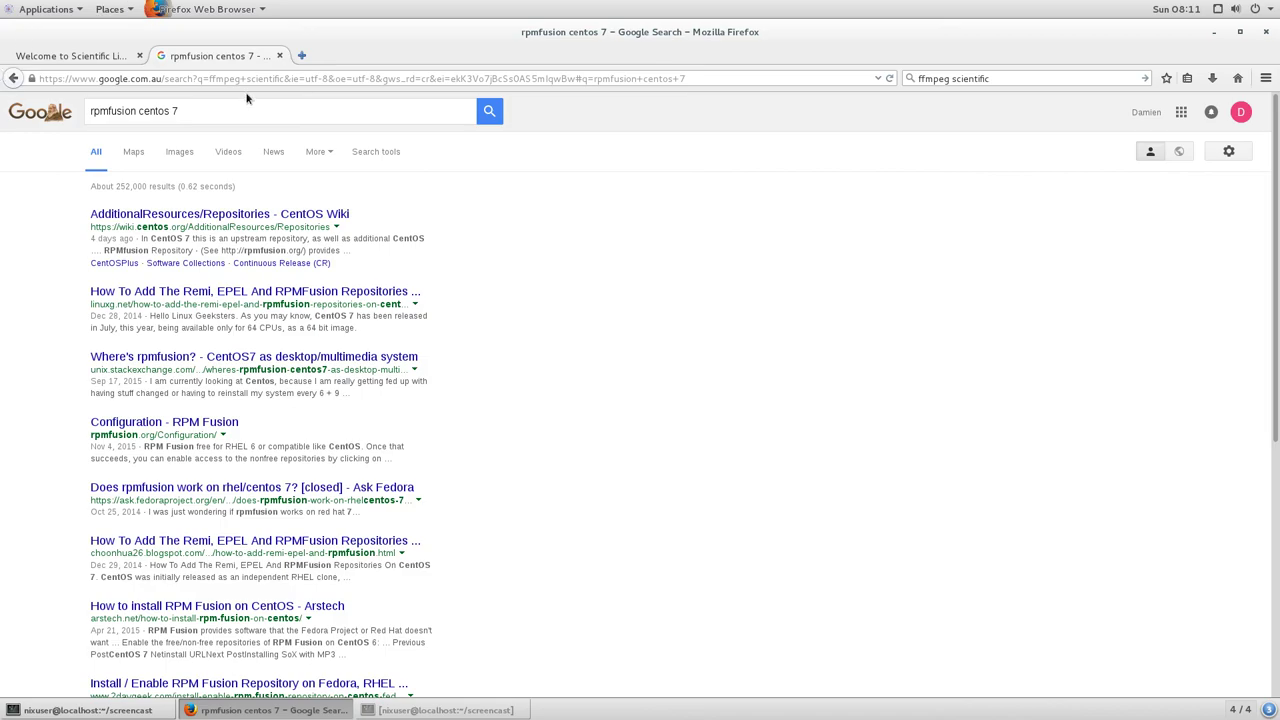
# Open the CentOS wiki's Available Repositories for CentOS result in a new tab and scroll through it
pyautogui.rightClick(285, 218)
pyautogui.click(347, 228)
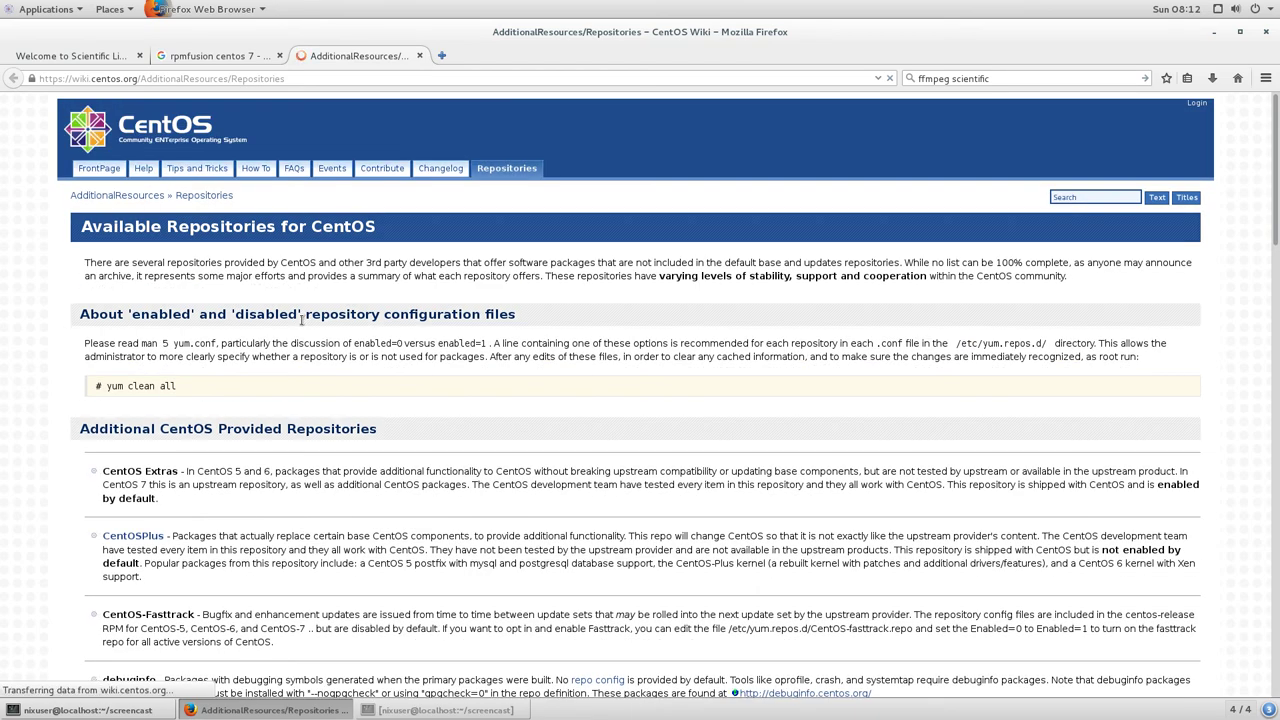
pyautogui.scroll(-10, 202, 337)
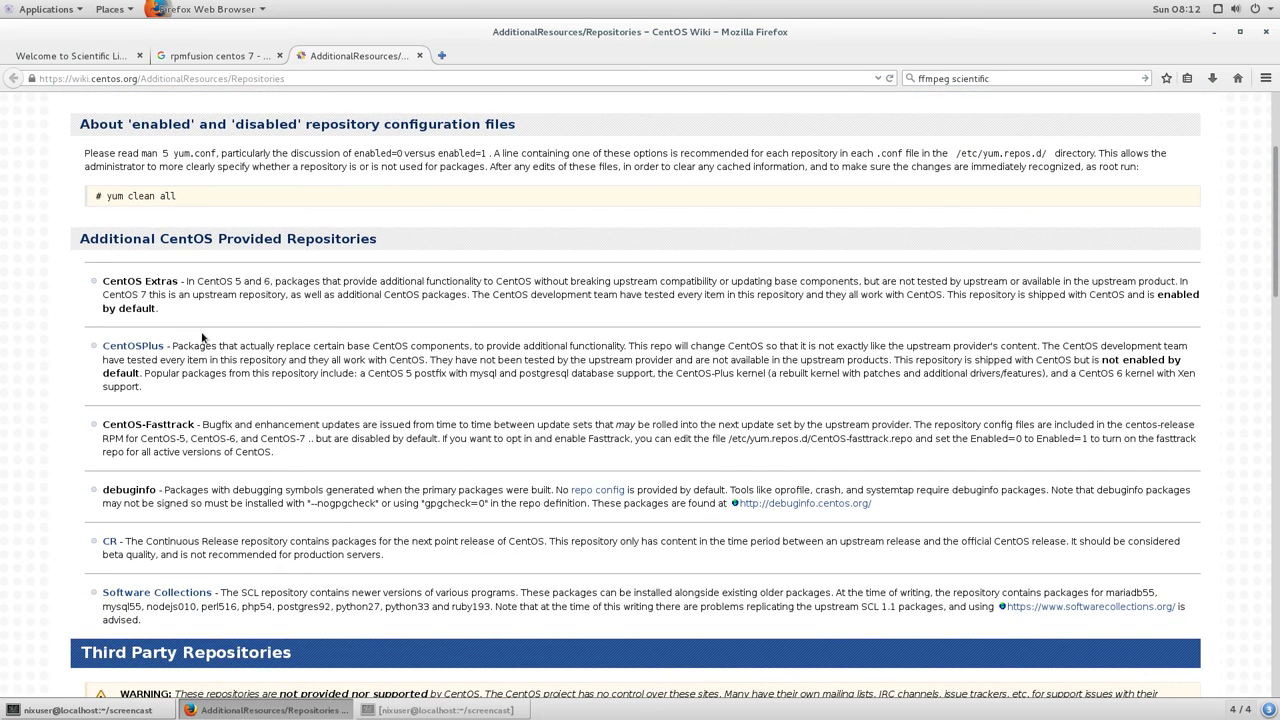
pyautogui.scroll(-12, 202, 337)
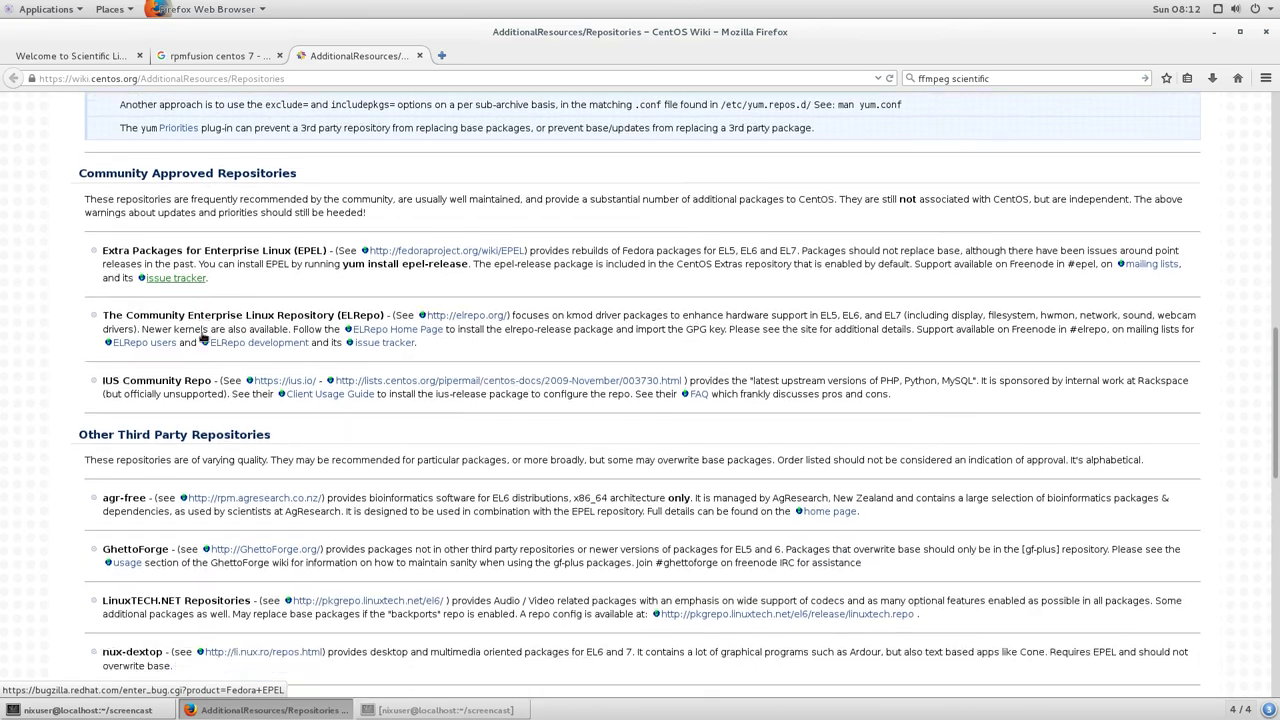
pyautogui.scroll(-4, 202, 337)
pyautogui.scroll(15, 200, 330)
pyautogui.scroll(6, 198, 316)
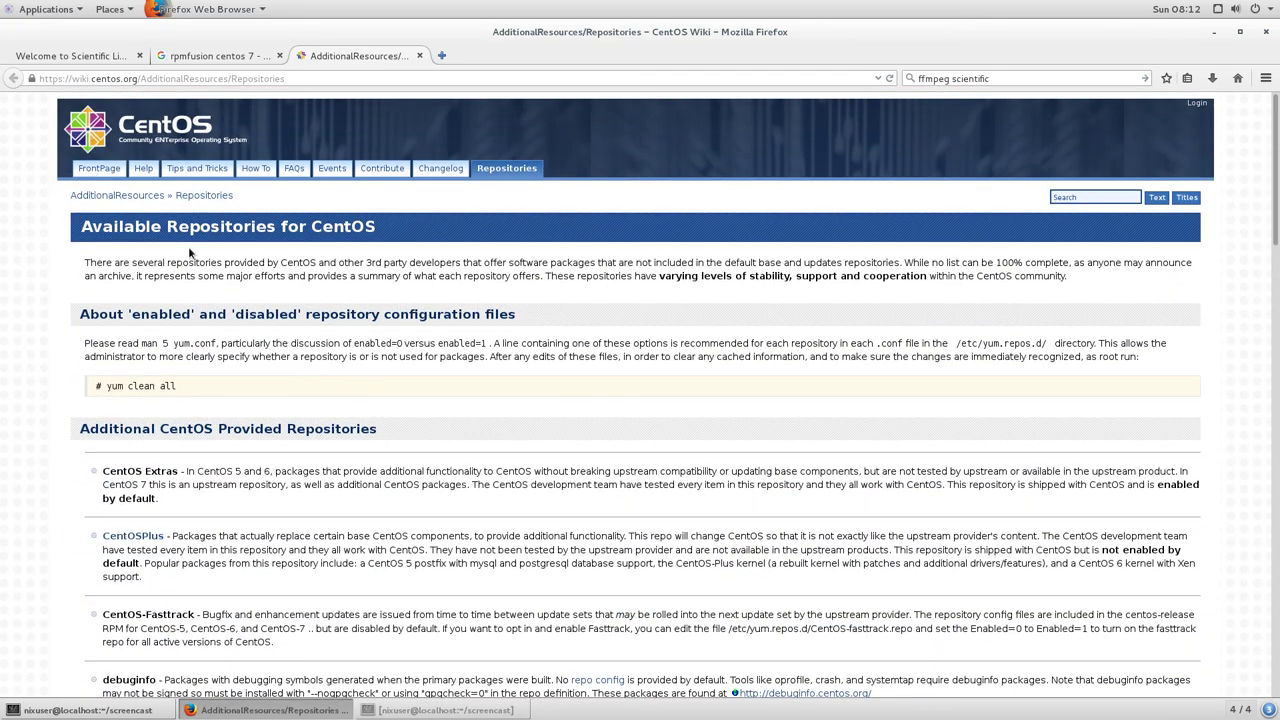
# Shorten the query to 'rpmfusion', open rpmfusion.org, and review its EL 5 and 6 package table
pyautogui.click(189, 55)
pyautogui.moveTo(187, 111); pyautogui.dragTo(134, 111)
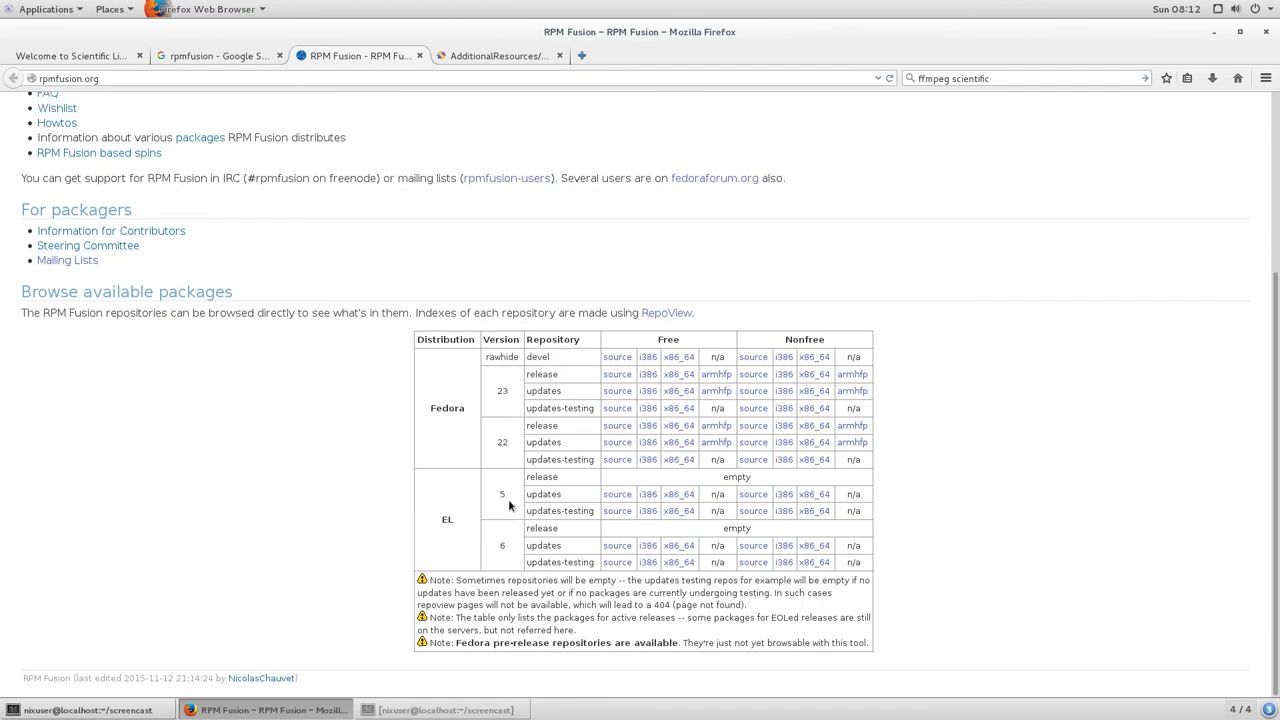
pyautogui.moveTo(497, 547); pyautogui.dragTo(522, 548)
pyautogui.scroll(4, 187, 445)
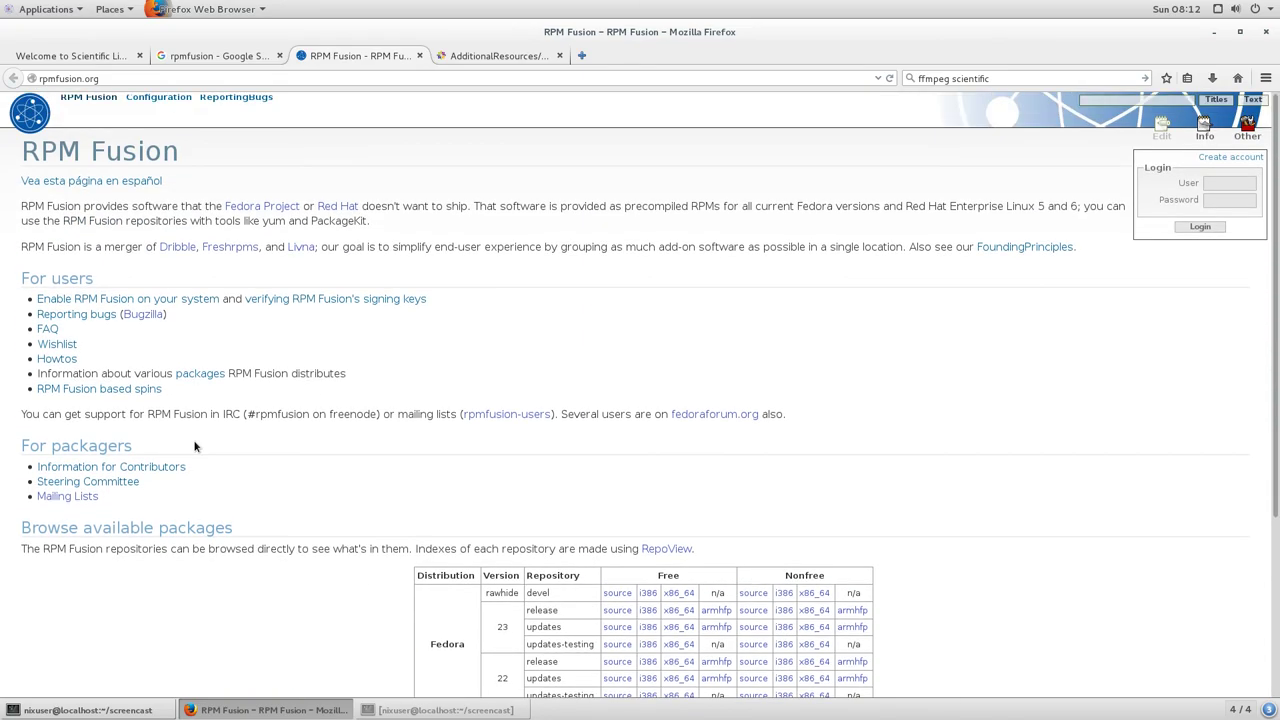
pyautogui.scroll(-4, 196, 447)
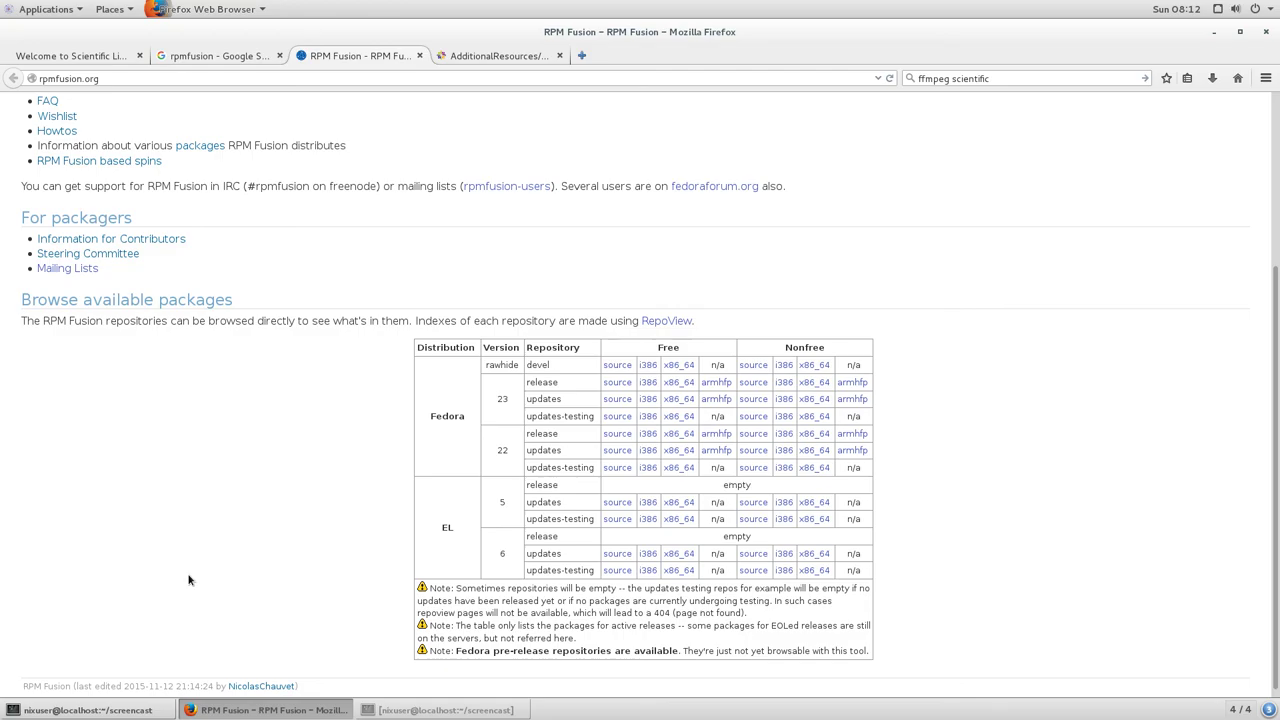
pyautogui.scroll(2, 190, 578)
pyautogui.scroll(-2, 196, 572)
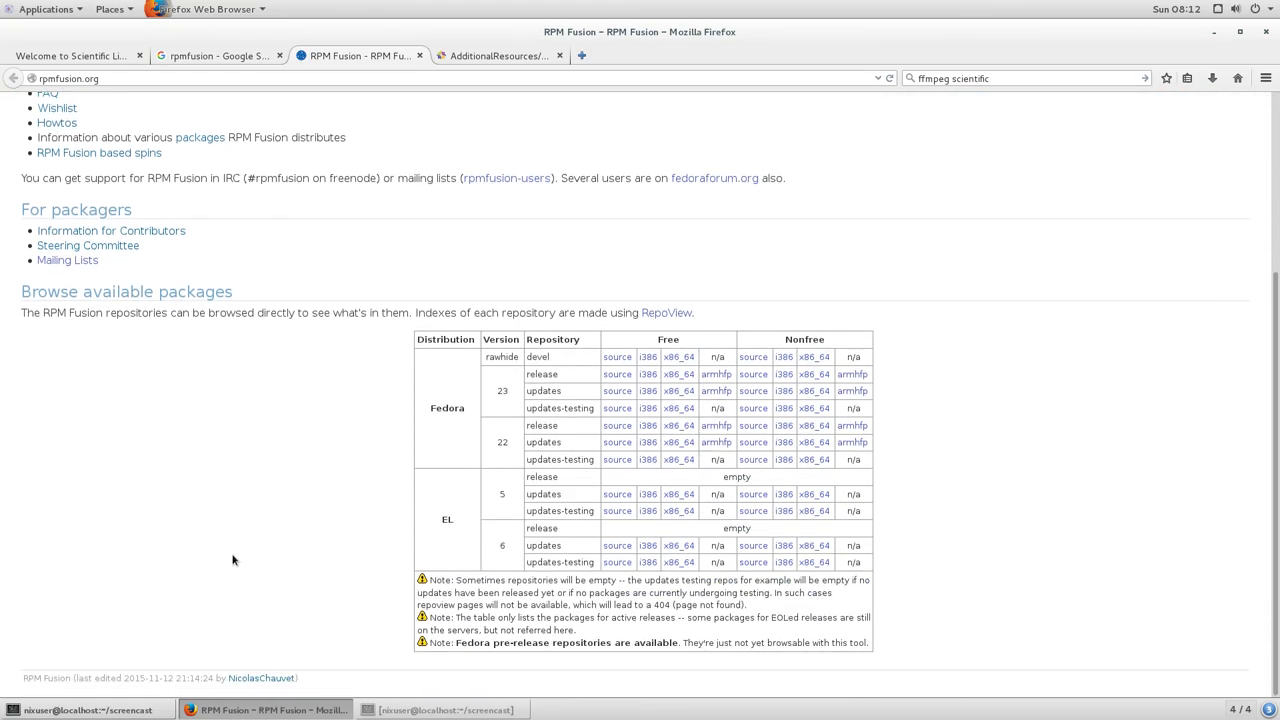
pyautogui.scroll(4, 240, 570)
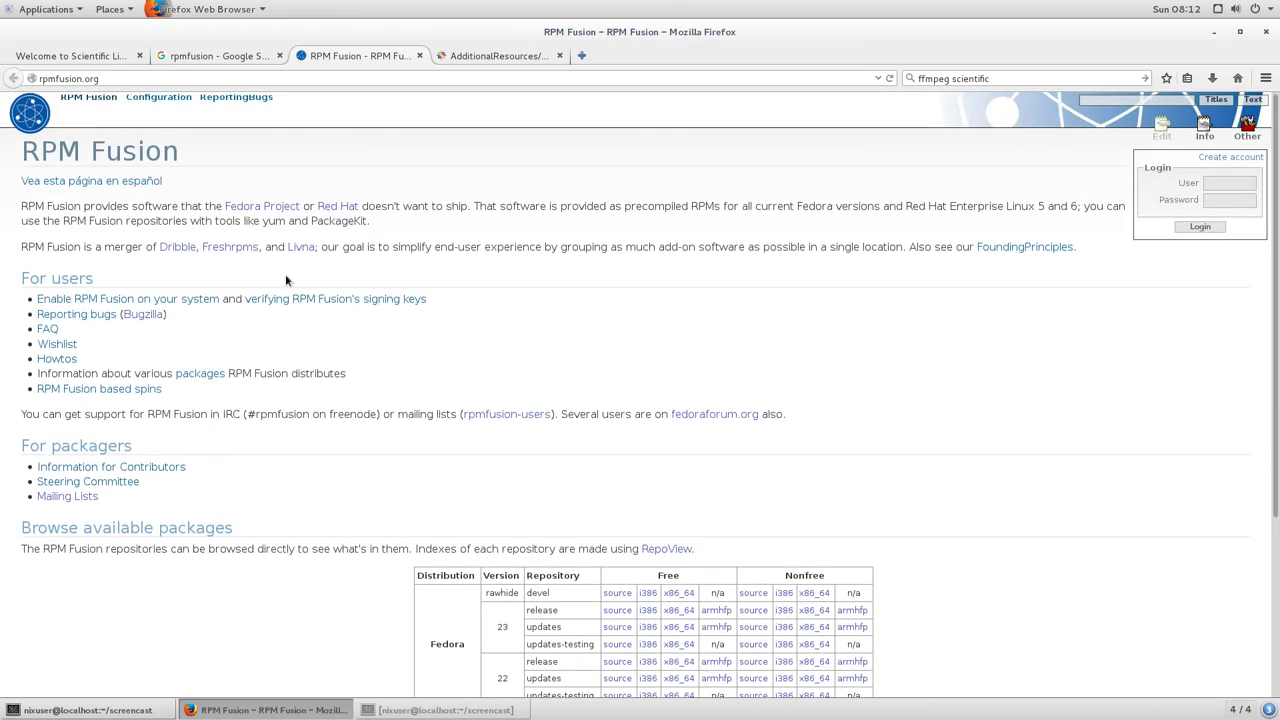
# Browse the Applications menu categories, dismiss the Firefox app menu, and reopen Applications
pyautogui.click(65, 9)
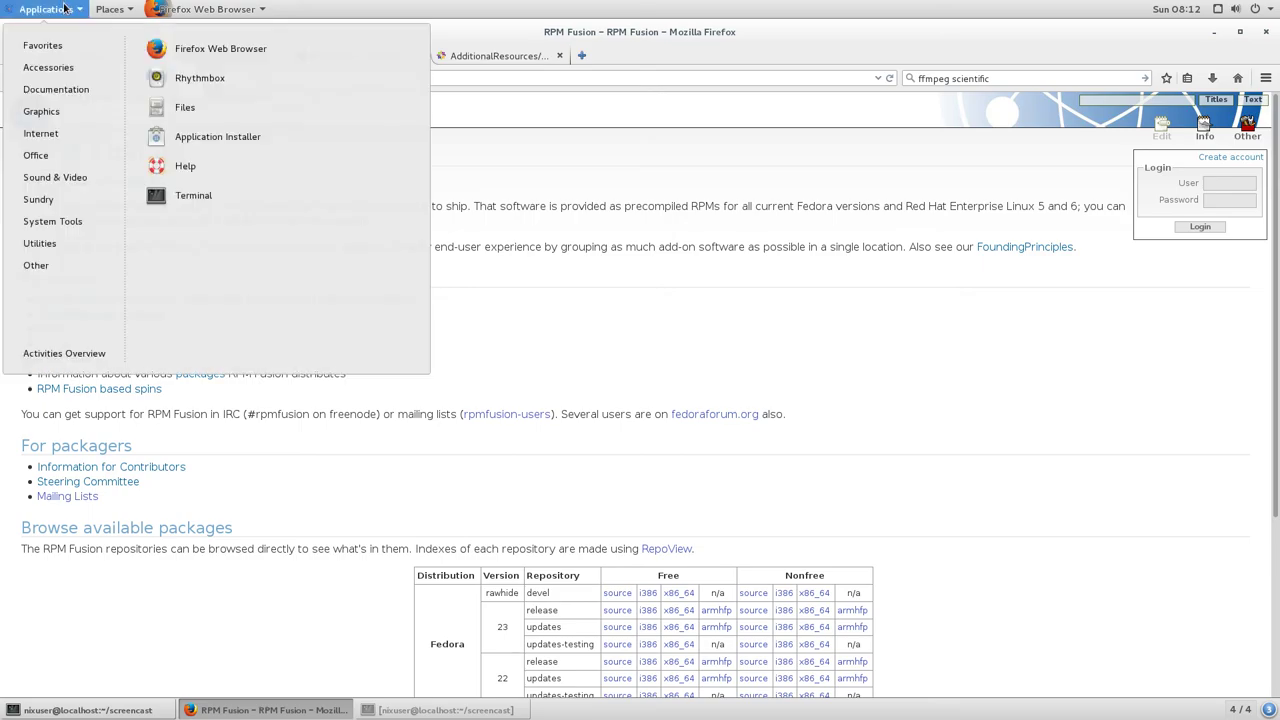
pyautogui.moveTo(54, 145)
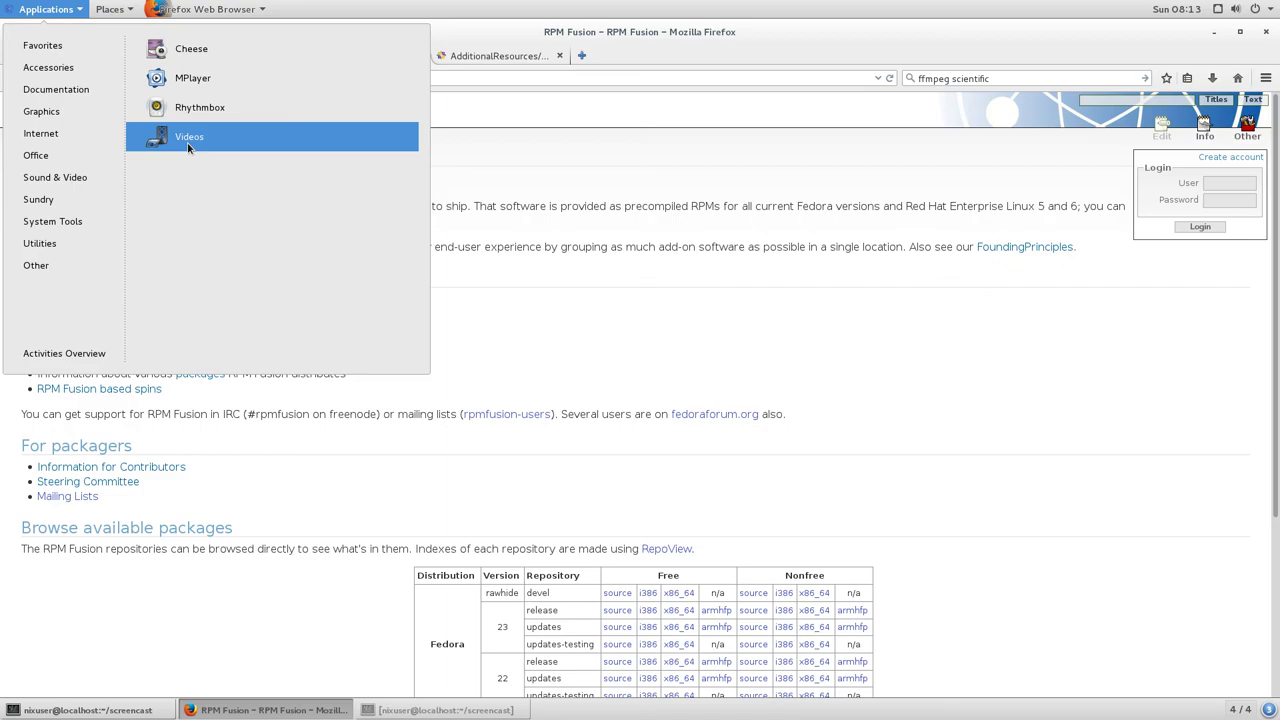
pyautogui.moveTo(205, 9)
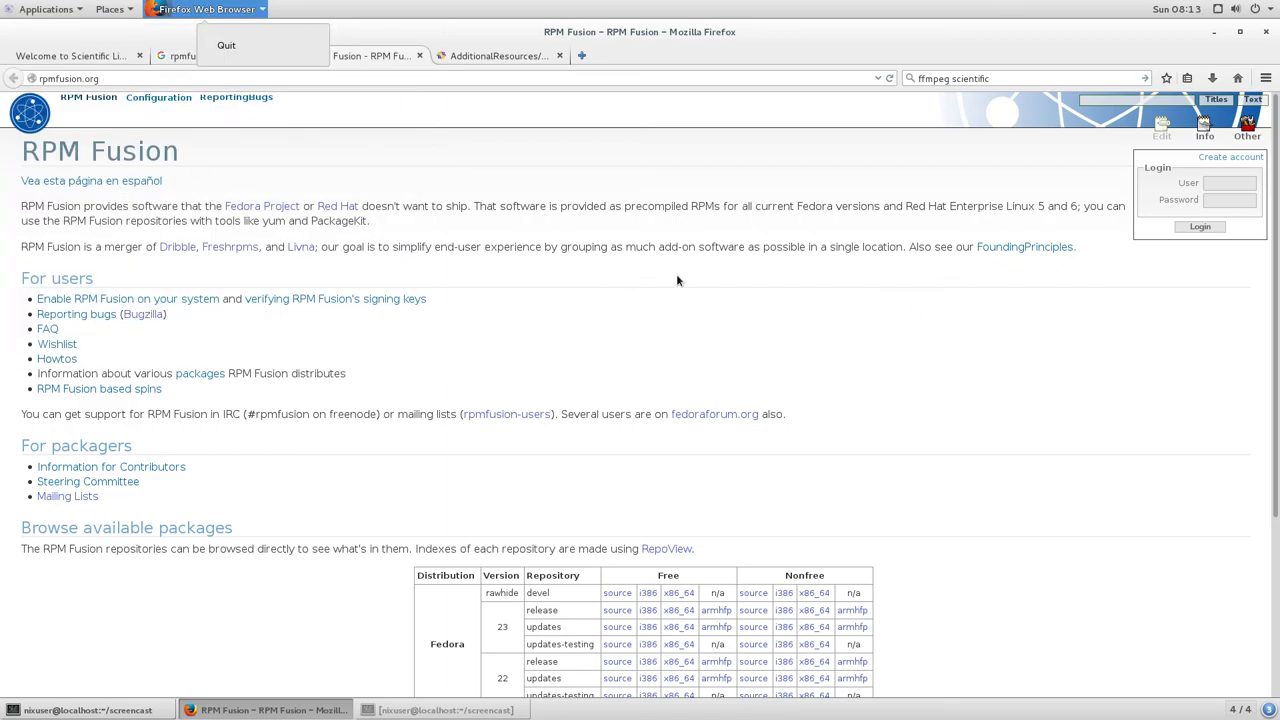
pyautogui.click(545, 311)
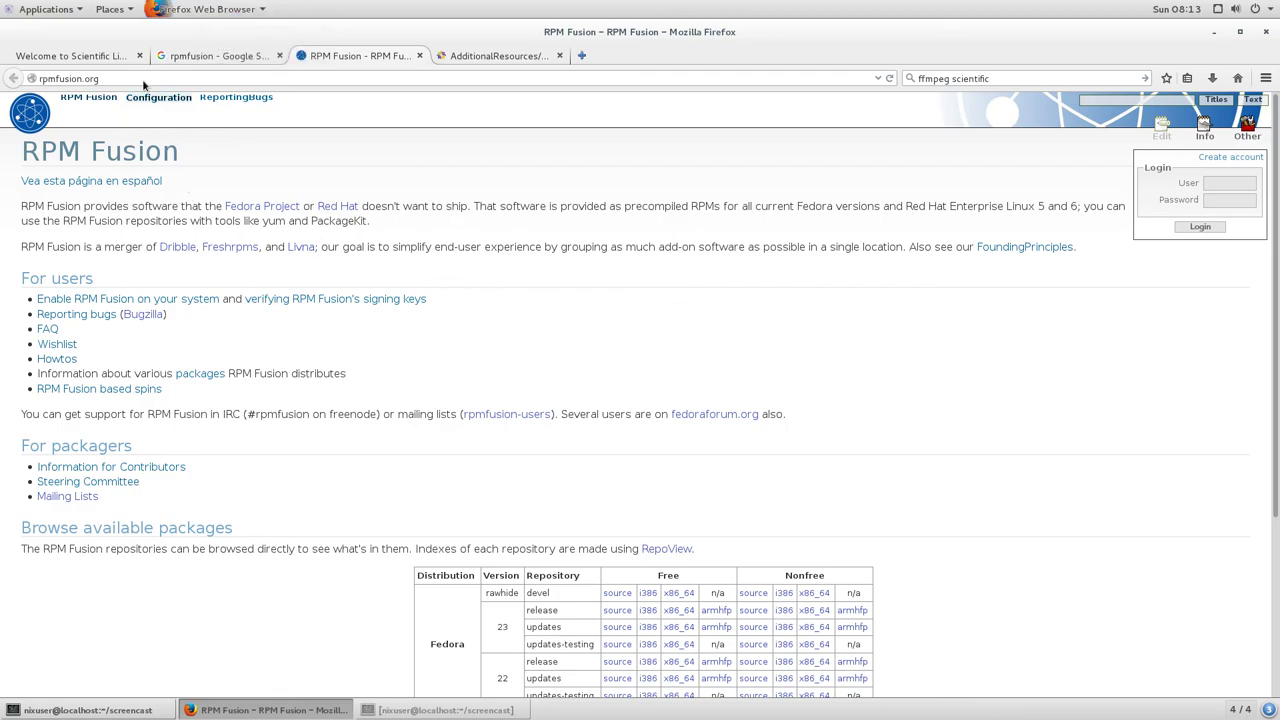
pyautogui.click(75, 6)
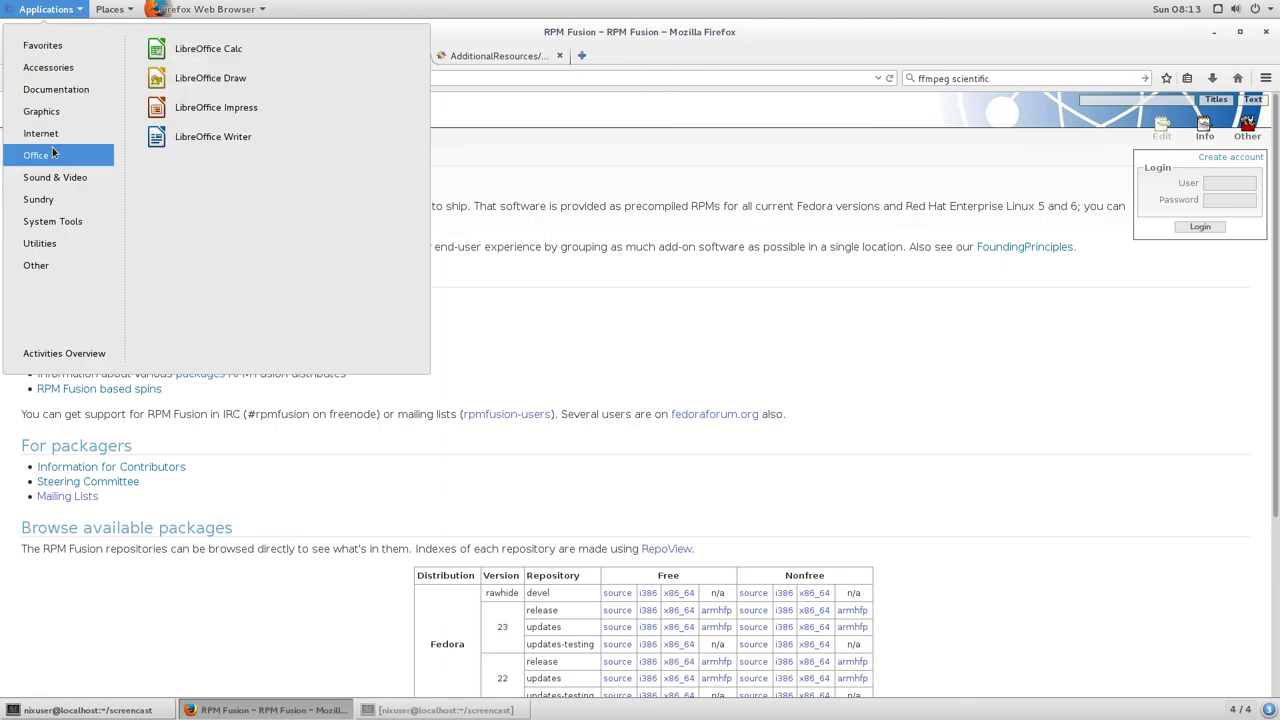
# Launch MPlayer, drag its video window aside to uncover the playback controls, then close it
pyautogui.click(193, 77)
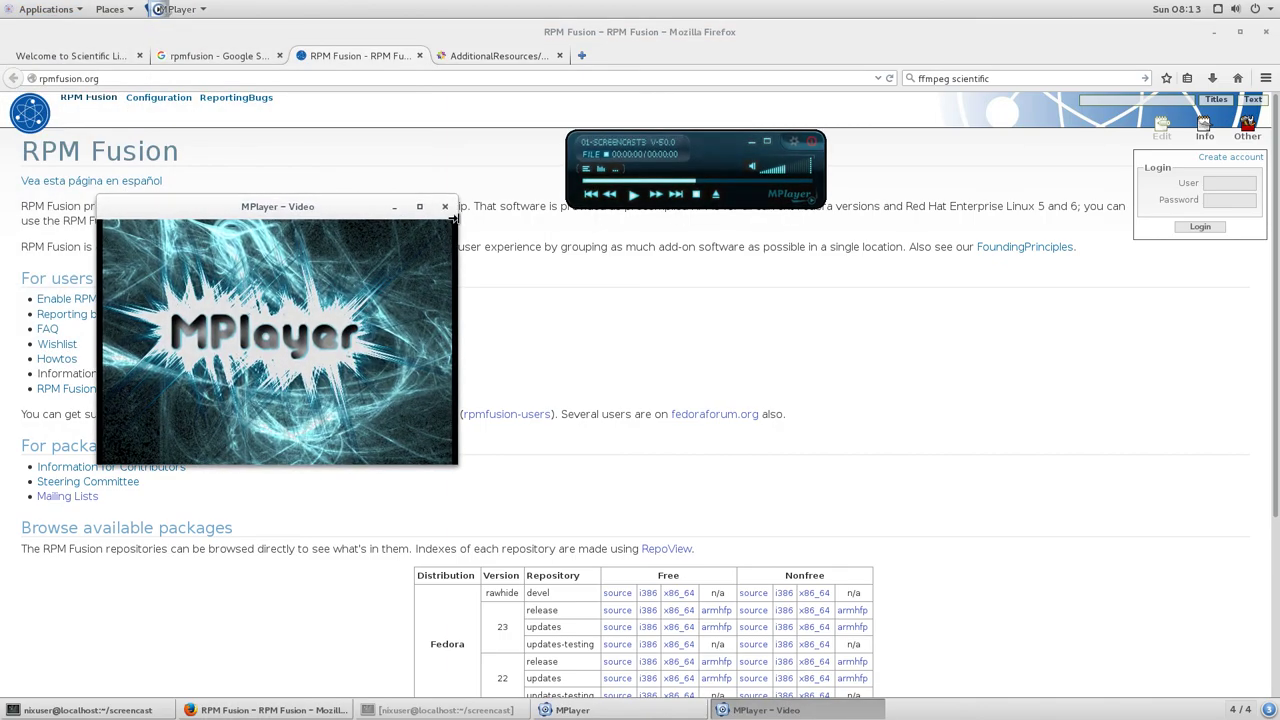
pyautogui.moveTo(360, 208); pyautogui.dragTo(661, 208)
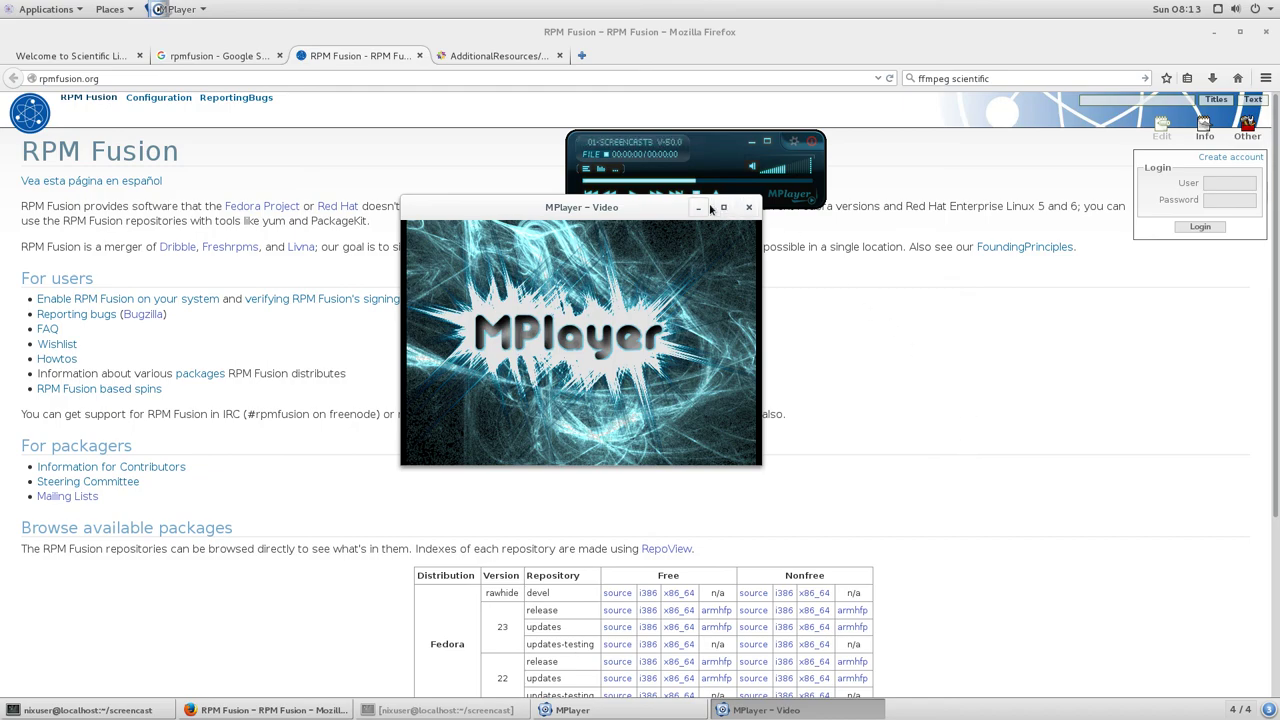
pyautogui.moveTo(662, 210); pyautogui.dragTo(356, 247)
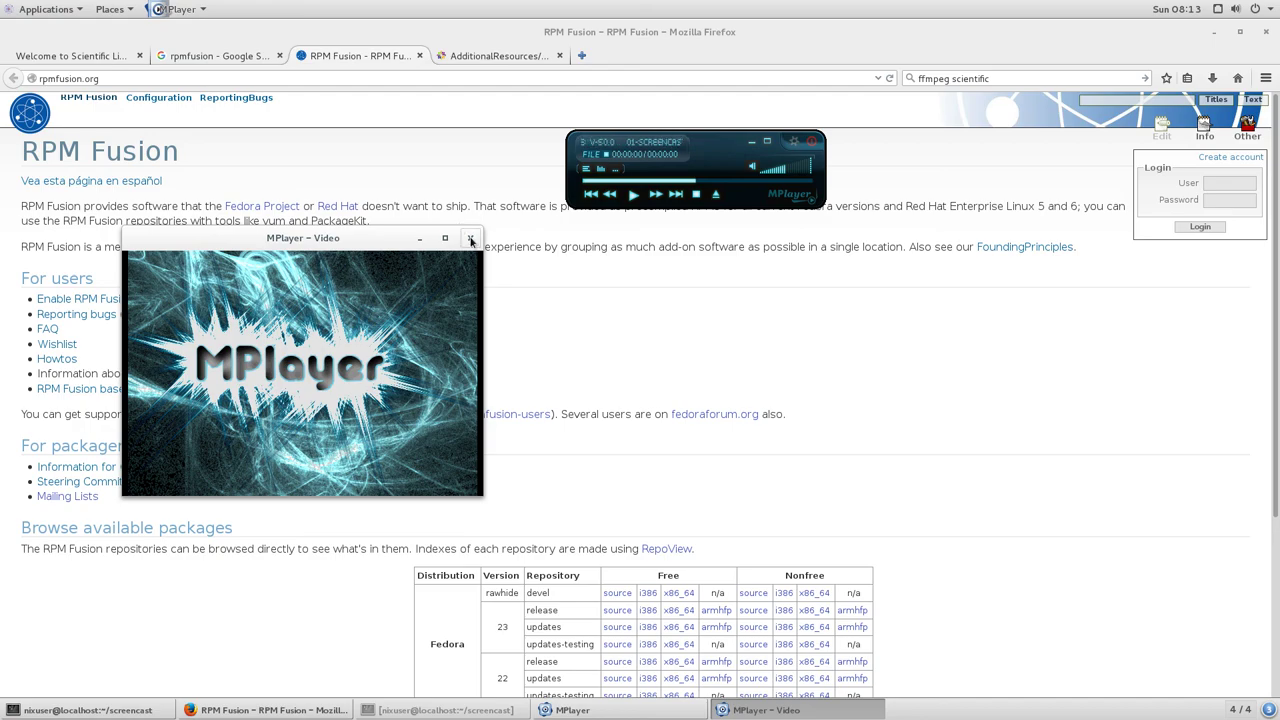
pyautogui.click(471, 241)
# In a new Firefox tab, search Google for 'fedora ffmpeg'
pyautogui.click(582, 56)
pyautogui.hotkey('ctrl', 'k')
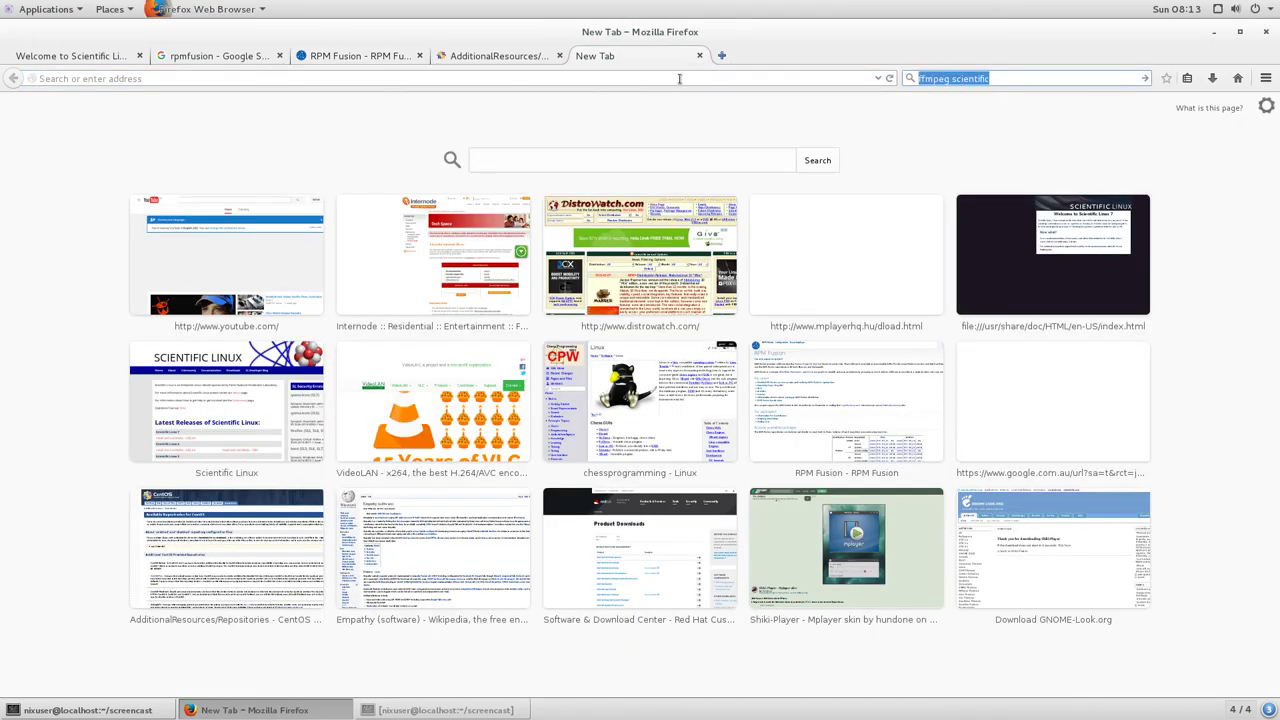
pyautogui.press('BackSpace')
pyautogui.write('f')
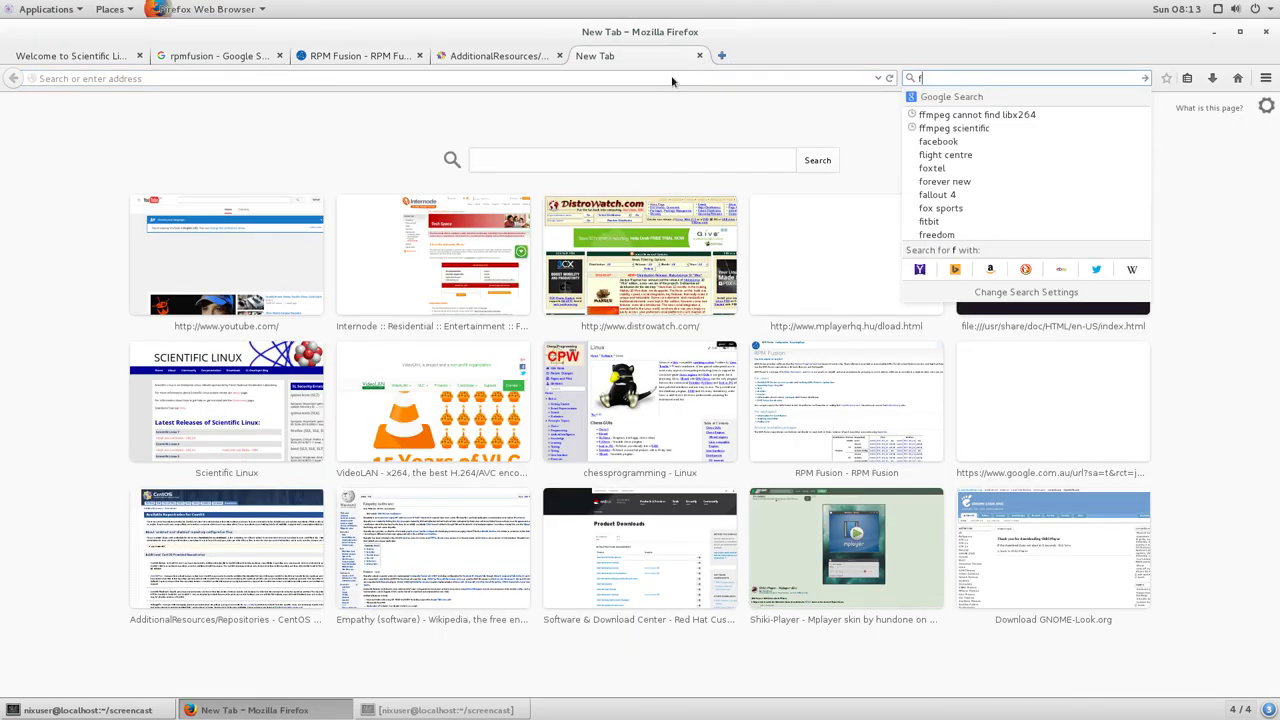
pyautogui.write('edora')
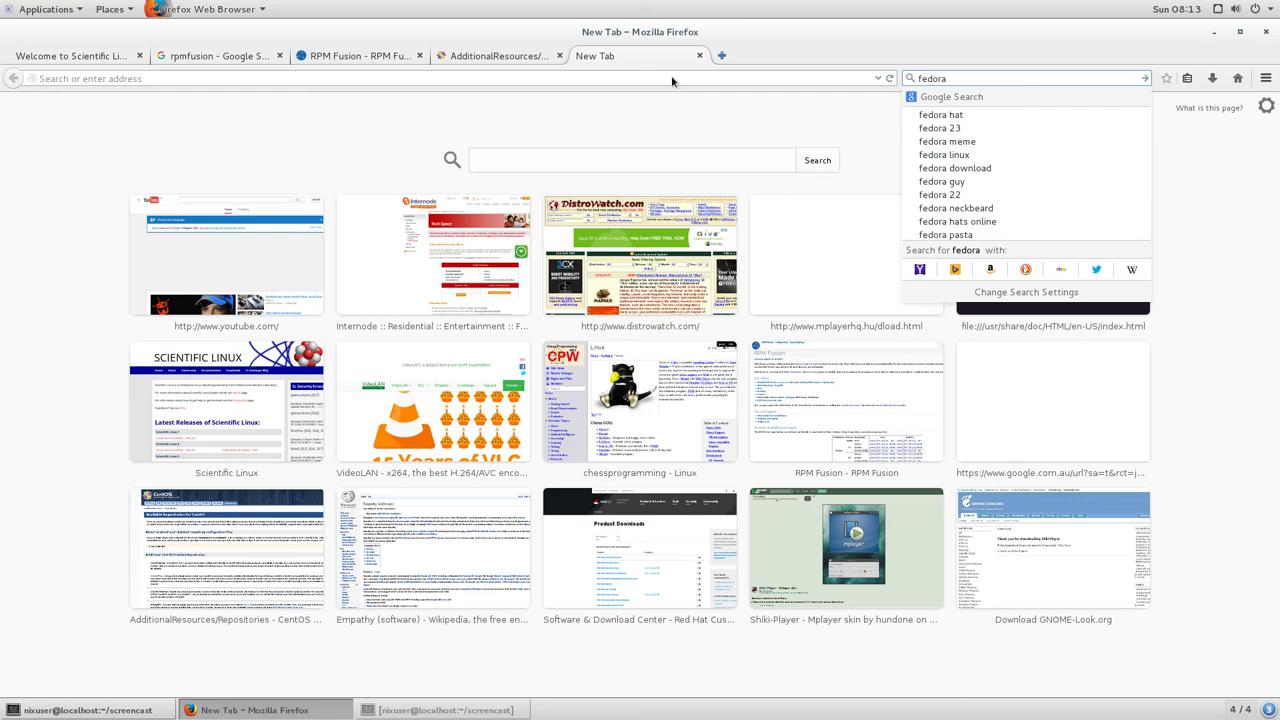
pyautogui.write(' ffmpeg')
pyautogui.press('Return')
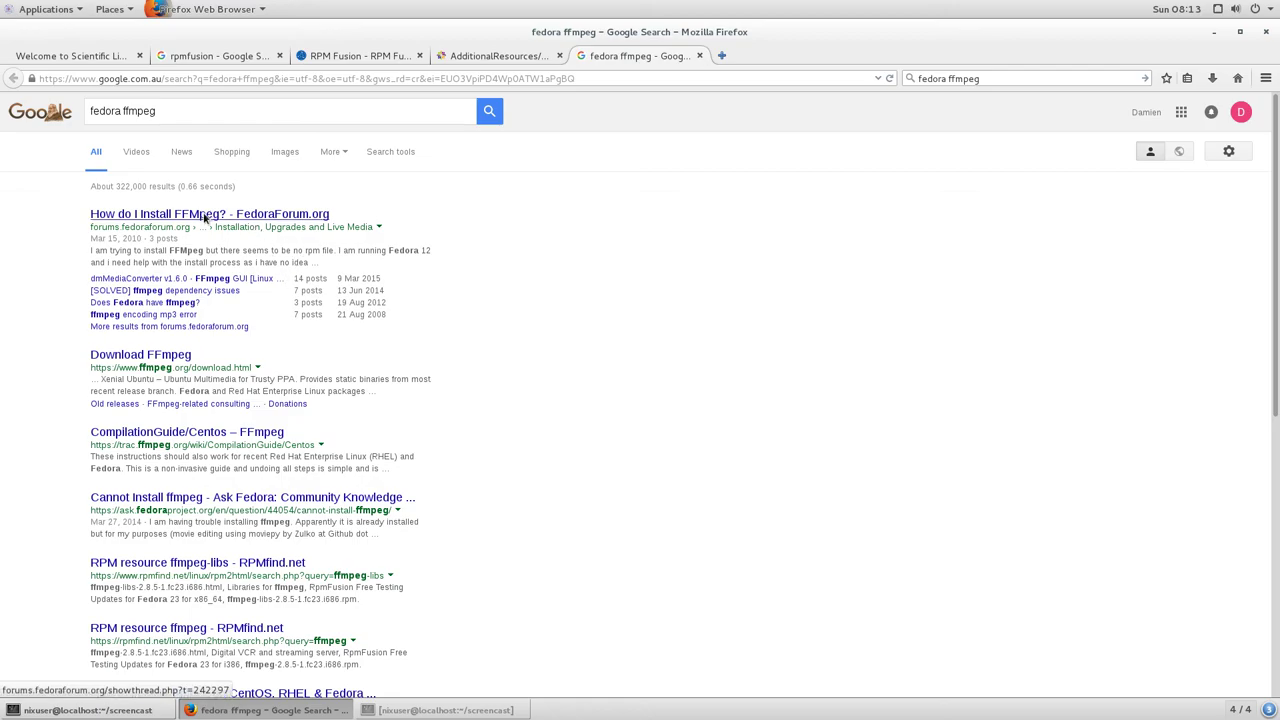
# Open the 'How do I Install FFmpeg?' result, follow its Fedora and RHEL packages link, then minimise Firefox
pyautogui.middleClick(200, 216)
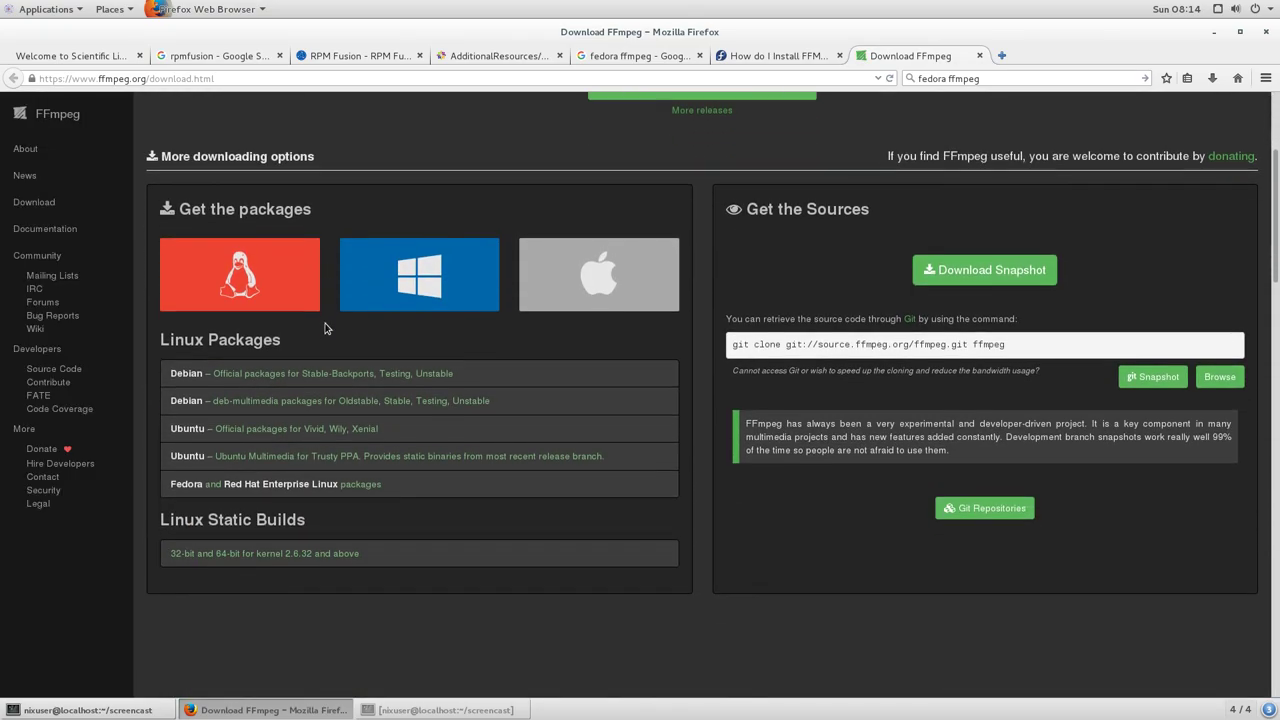
pyautogui.click(246, 485)
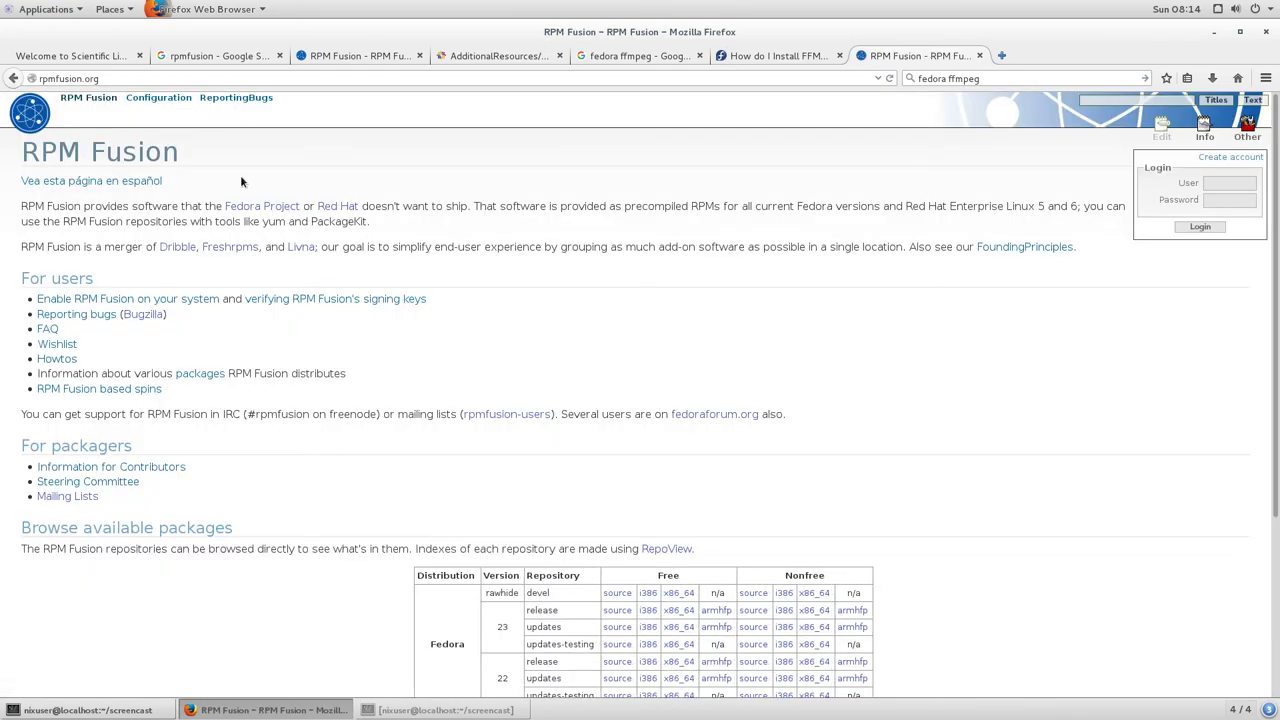
pyautogui.scroll(-4, 240, 175)
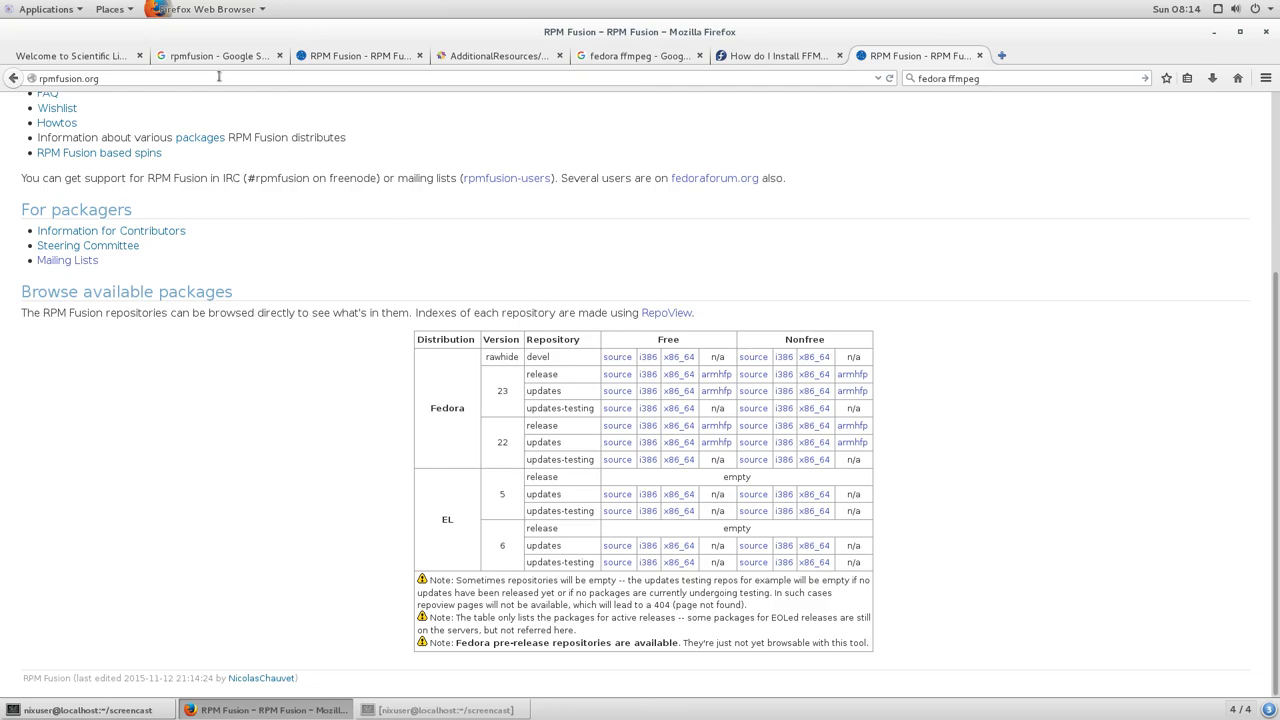
pyautogui.click(1214, 32)
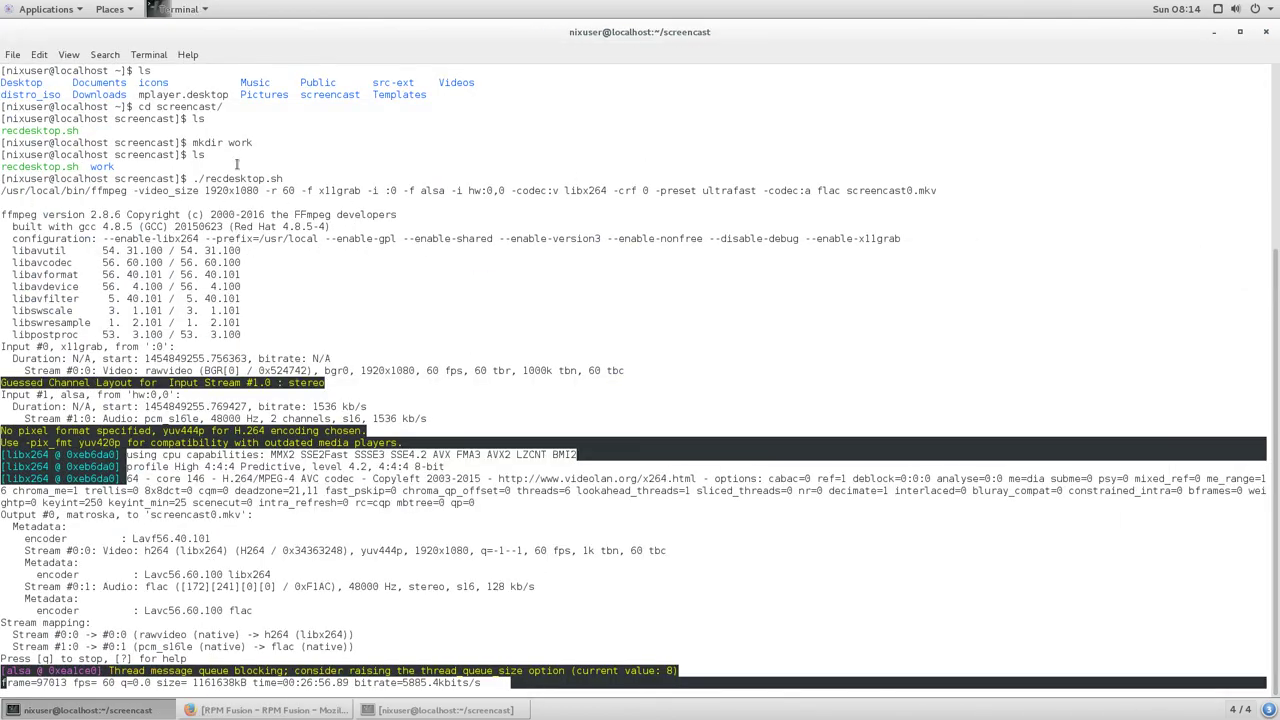
# Minimise the ffmpeg terminal and switch to workspace 1 with Firefox showing
pyautogui.click(1214, 32)
pyautogui.hotkey('ctrl', 'alt', 'Up')
pyautogui.hotkey('ctrl', 'alt', 'Up')
pyautogui.hotkey('ctrl', 'alt', 'Up')
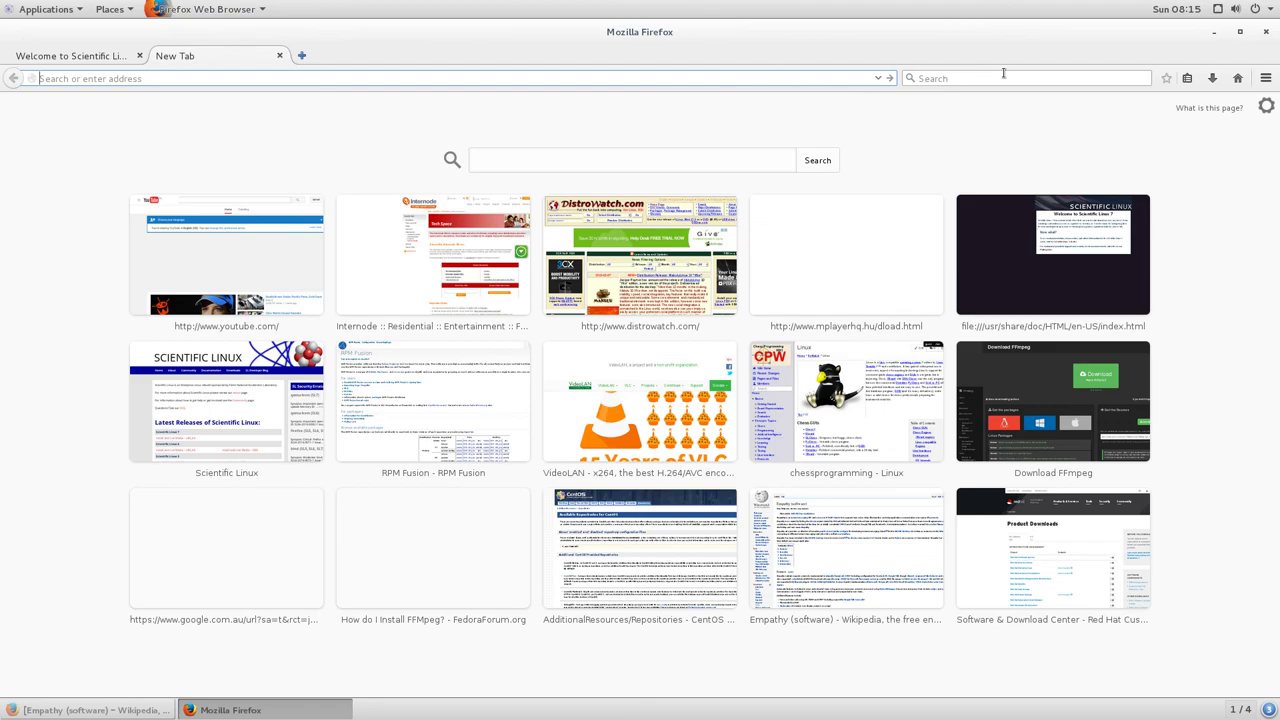
# Search the web for 'debian mplayer' and scroll through the Debian Wiki MPlayer page
pyautogui.click(1003, 77)
pyautogui.write('debia')
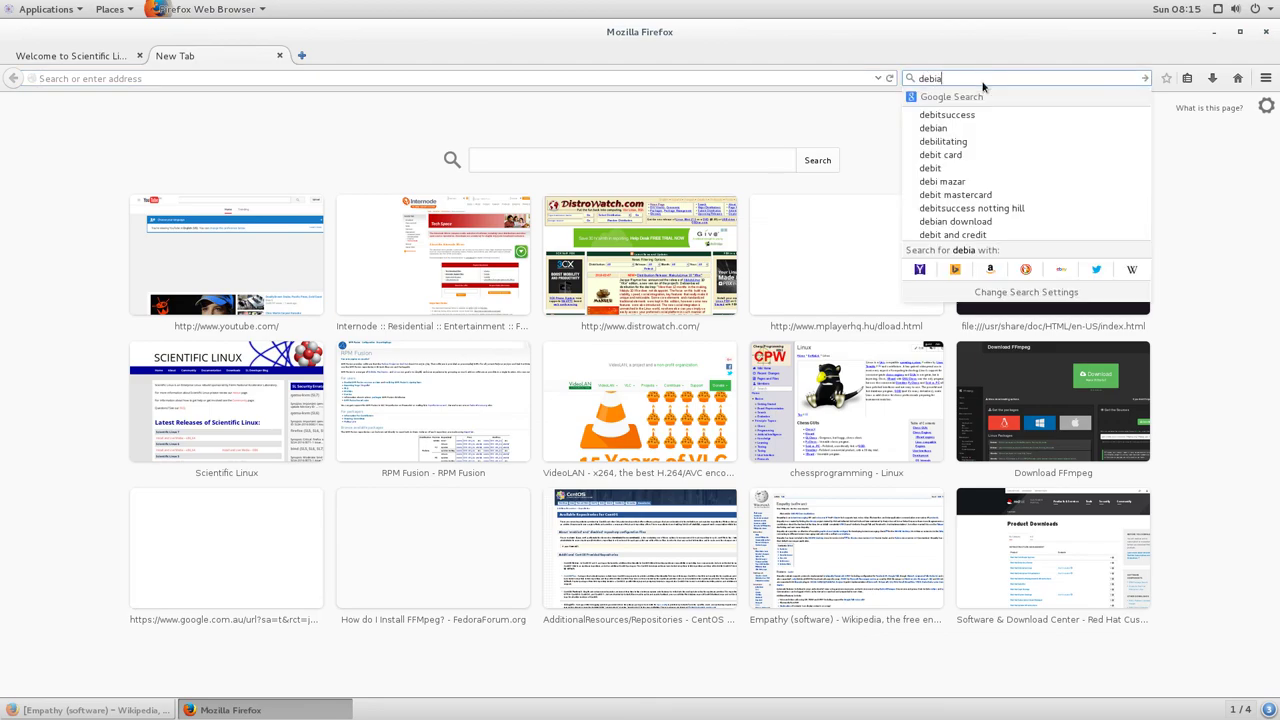
pyautogui.write('n mplayer')
pyautogui.press('Return')
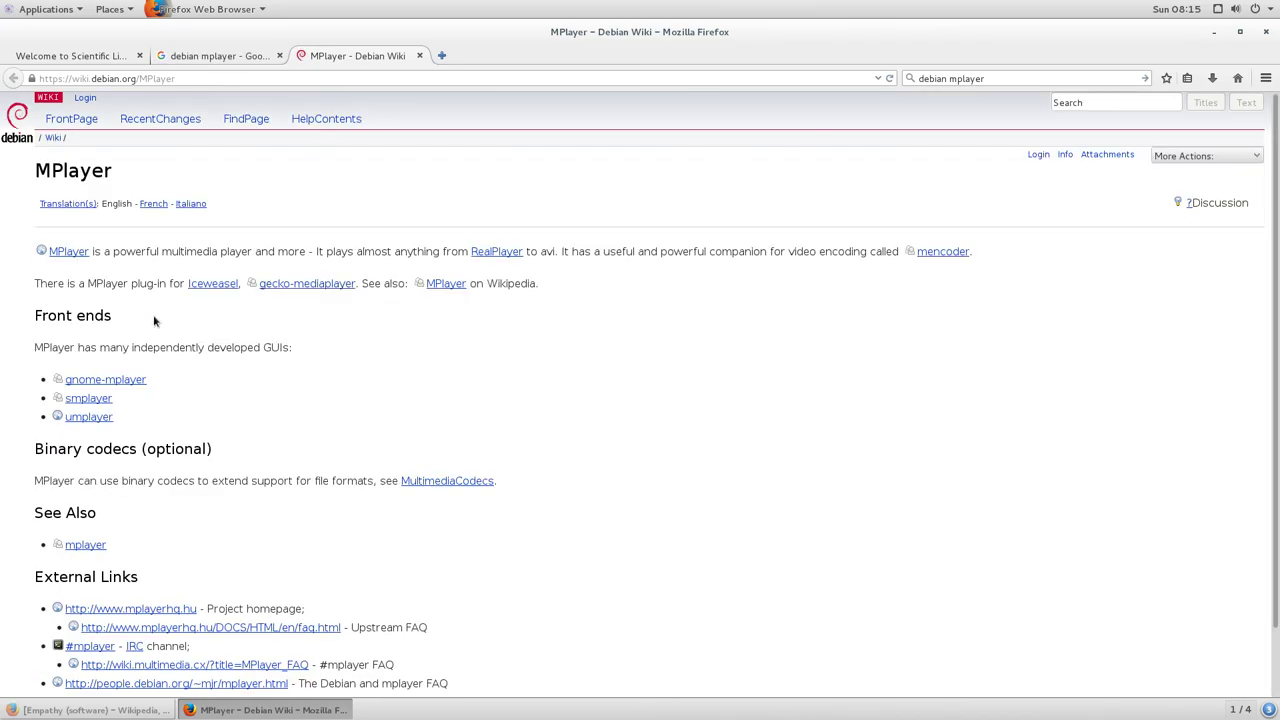
pyautogui.scroll(-2, 163, 383)
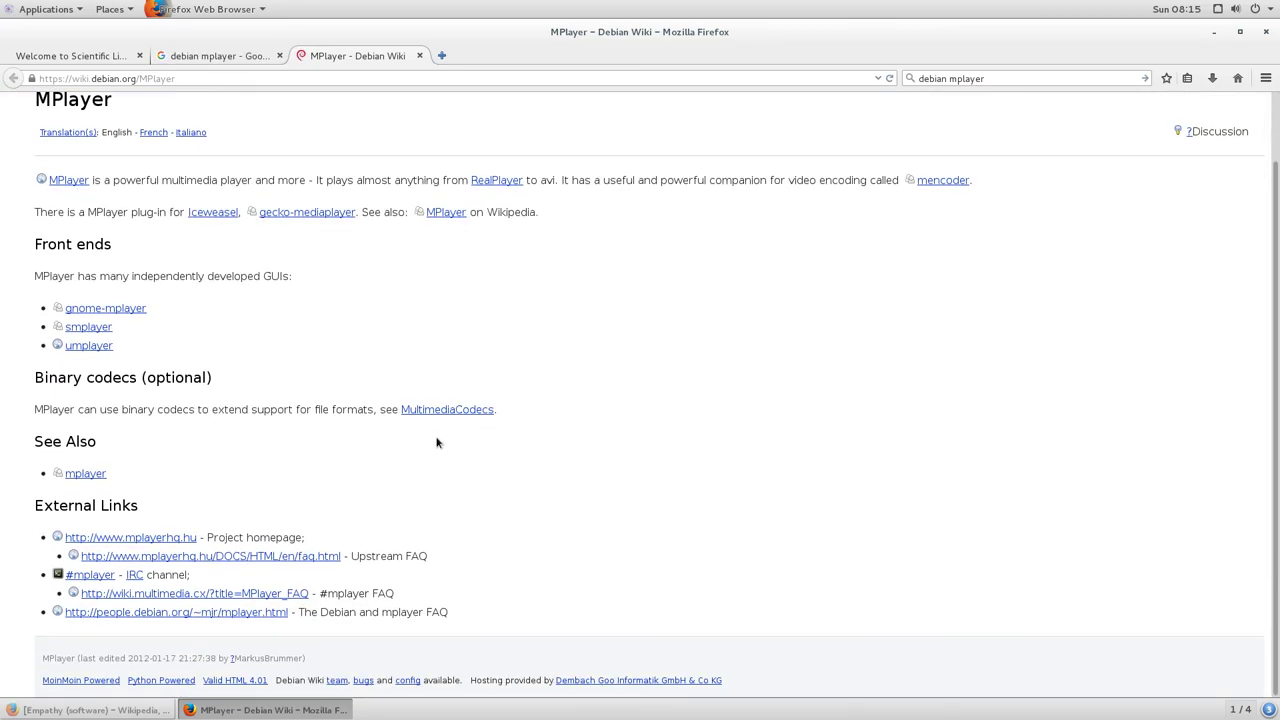
# Read the MultimediaCodecs page in a new tab, noting deb-multimedia.org, then minimise Firefox
pyautogui.rightClick(440, 411)
pyautogui.click(520, 421)
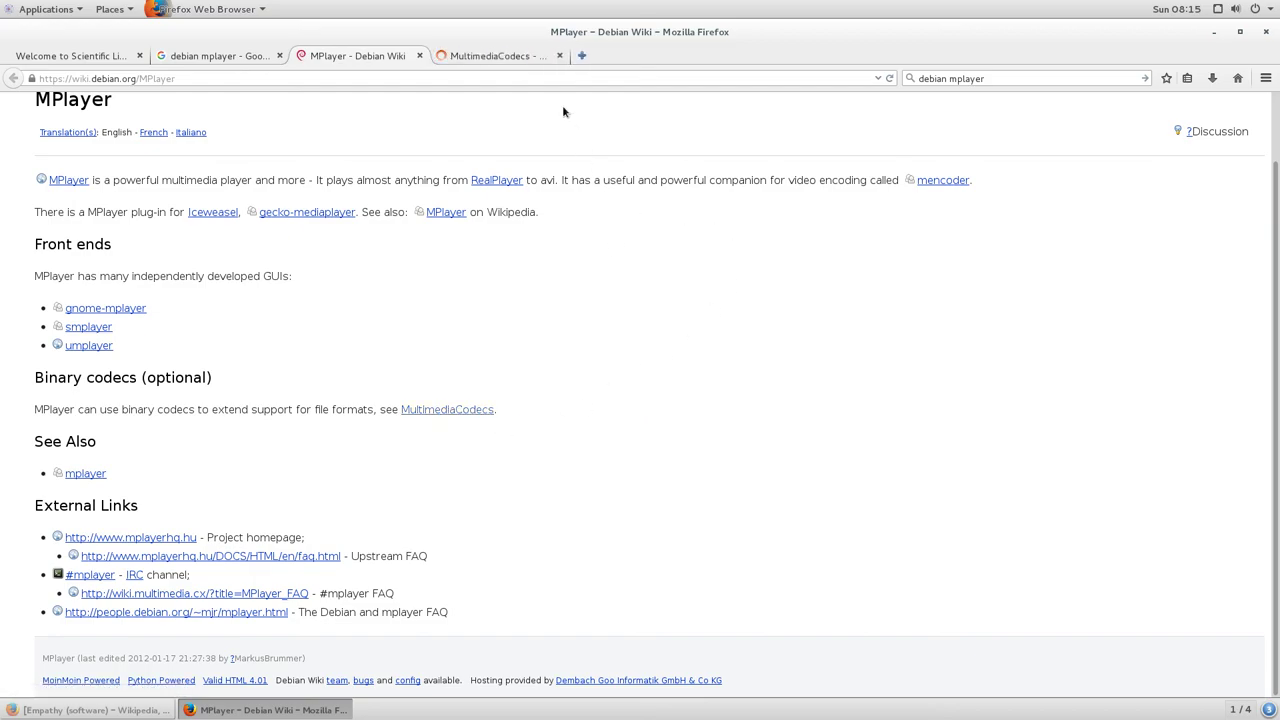
pyautogui.click(494, 55)
pyautogui.scroll(-8, 290, 240)
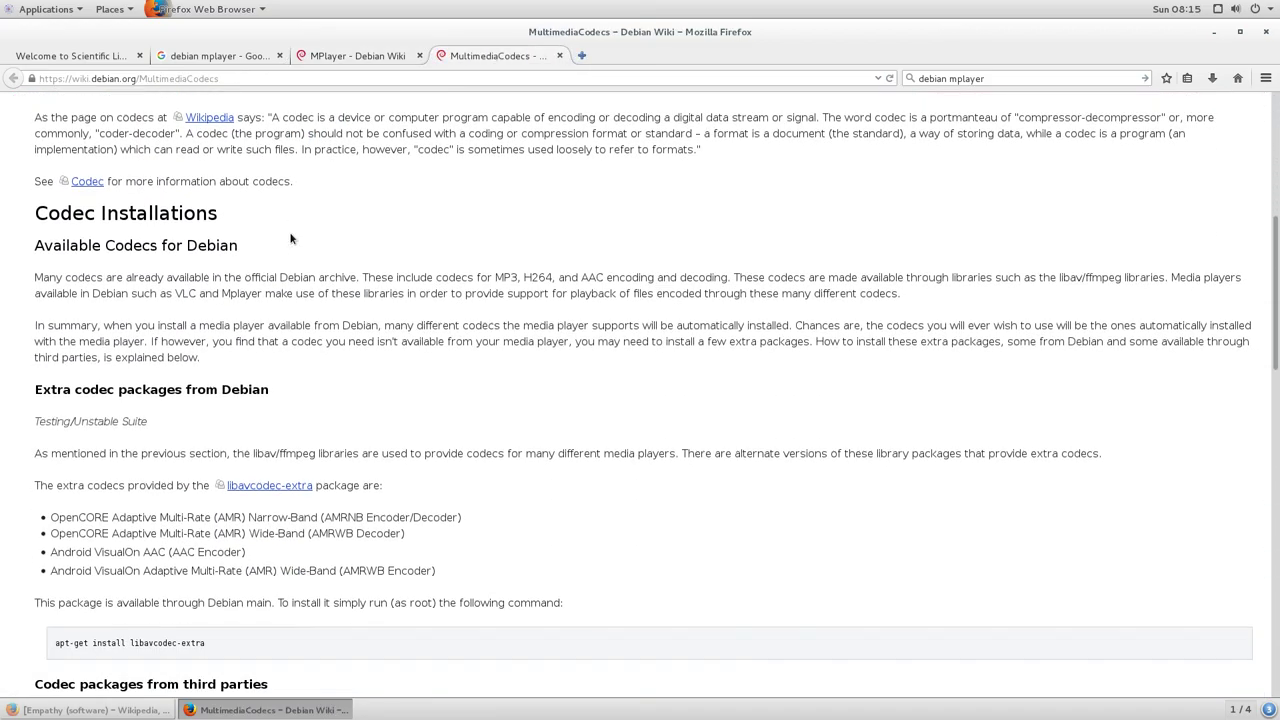
pyautogui.scroll(-10, 290, 238)
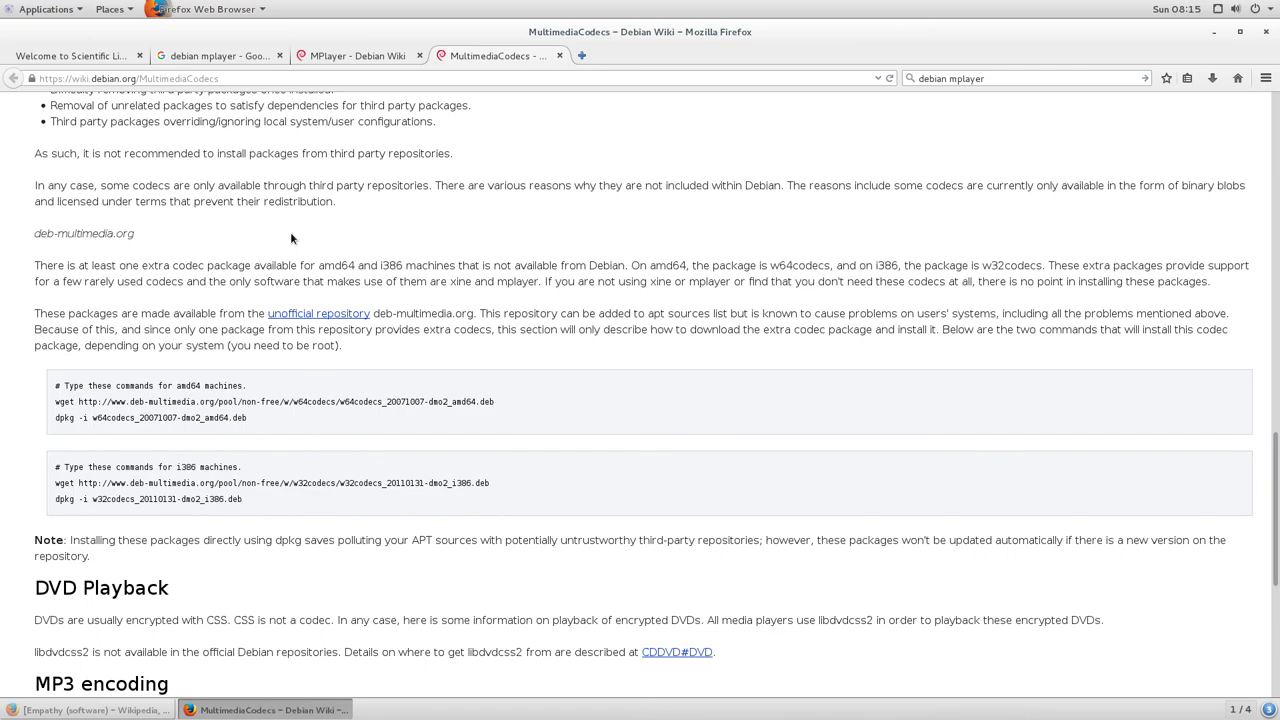
pyautogui.doubleClick(100, 234)
pyautogui.scroll(12, 335, 230)
pyautogui.click(1214, 32)
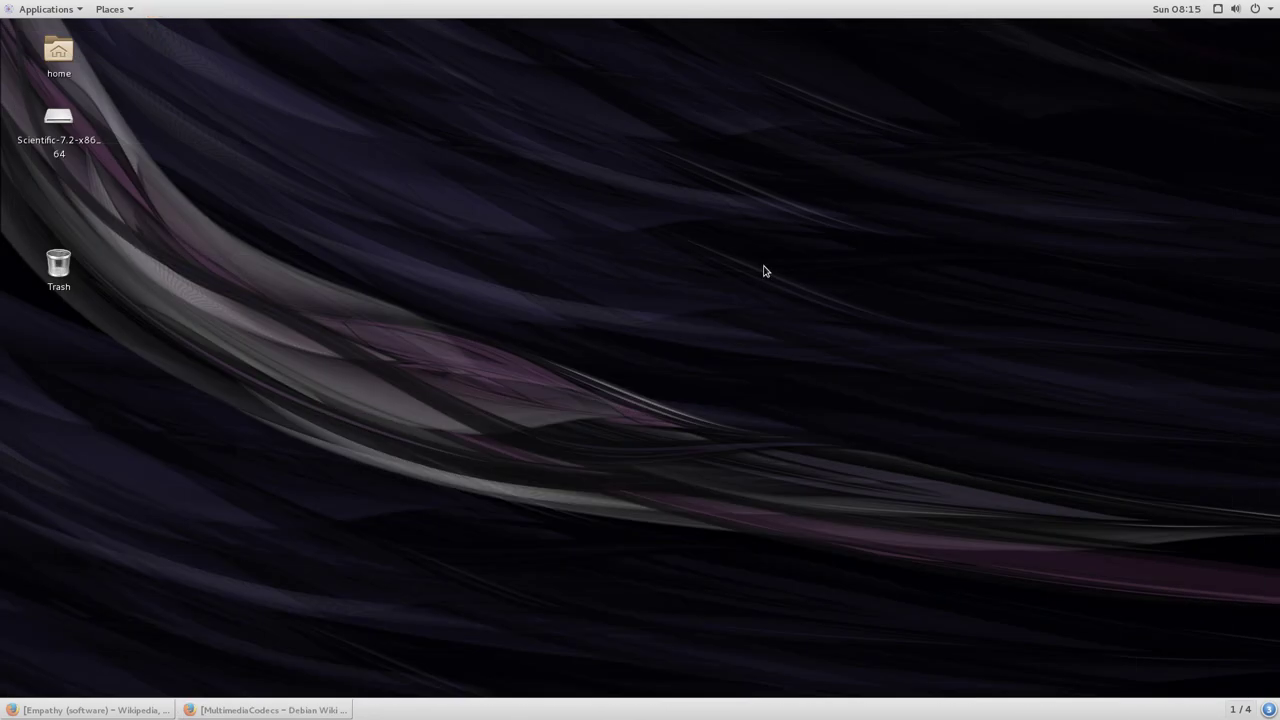
# Restore Firefox from the taskbar on its Welcome to Scientific Linux 7 tab
pyautogui.click(280, 711)
pyautogui.click(100, 55)
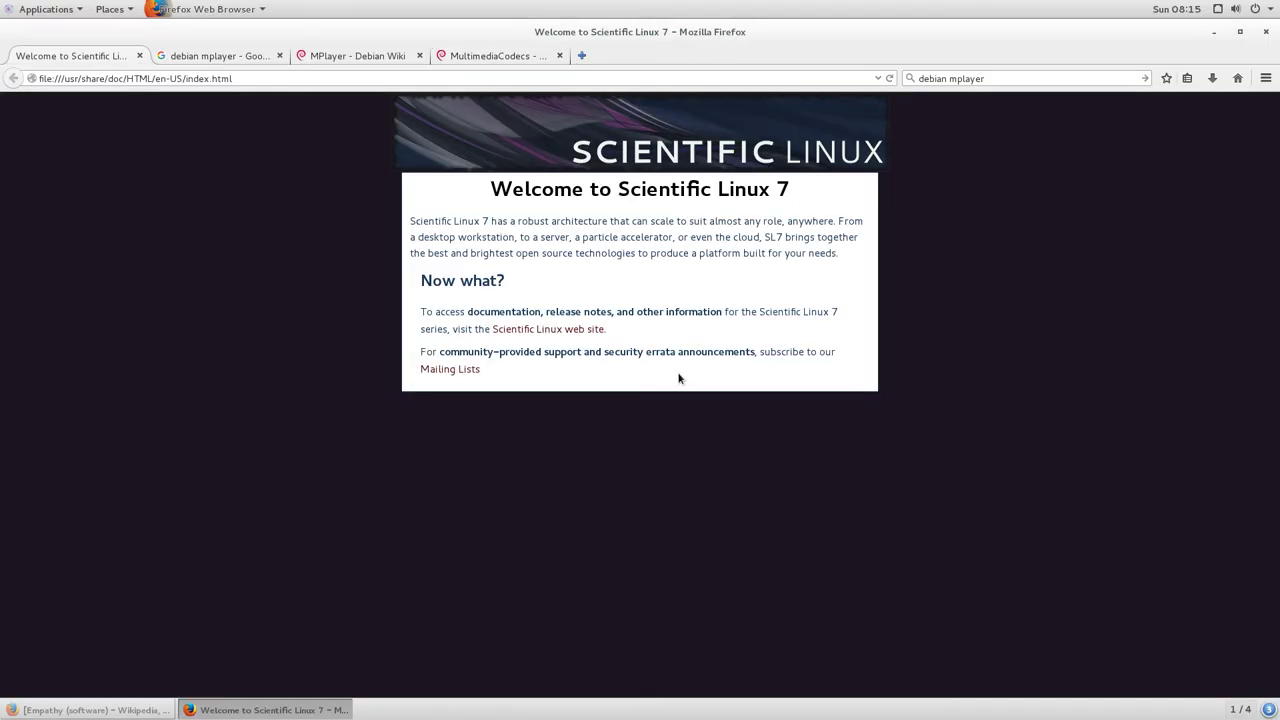